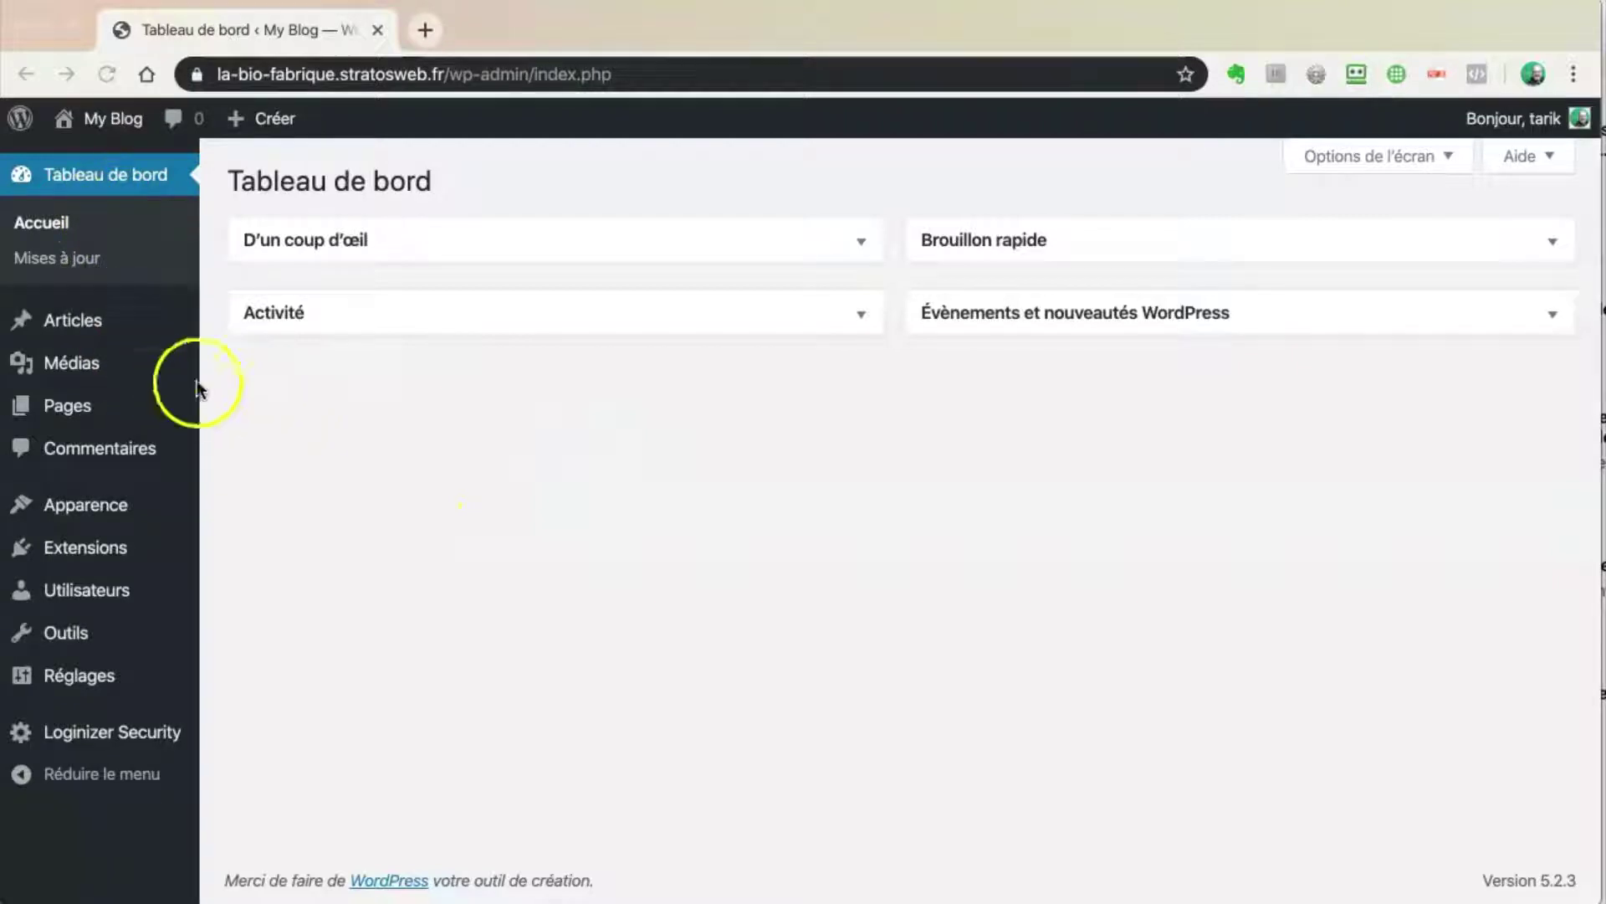
left_click(434, 623)
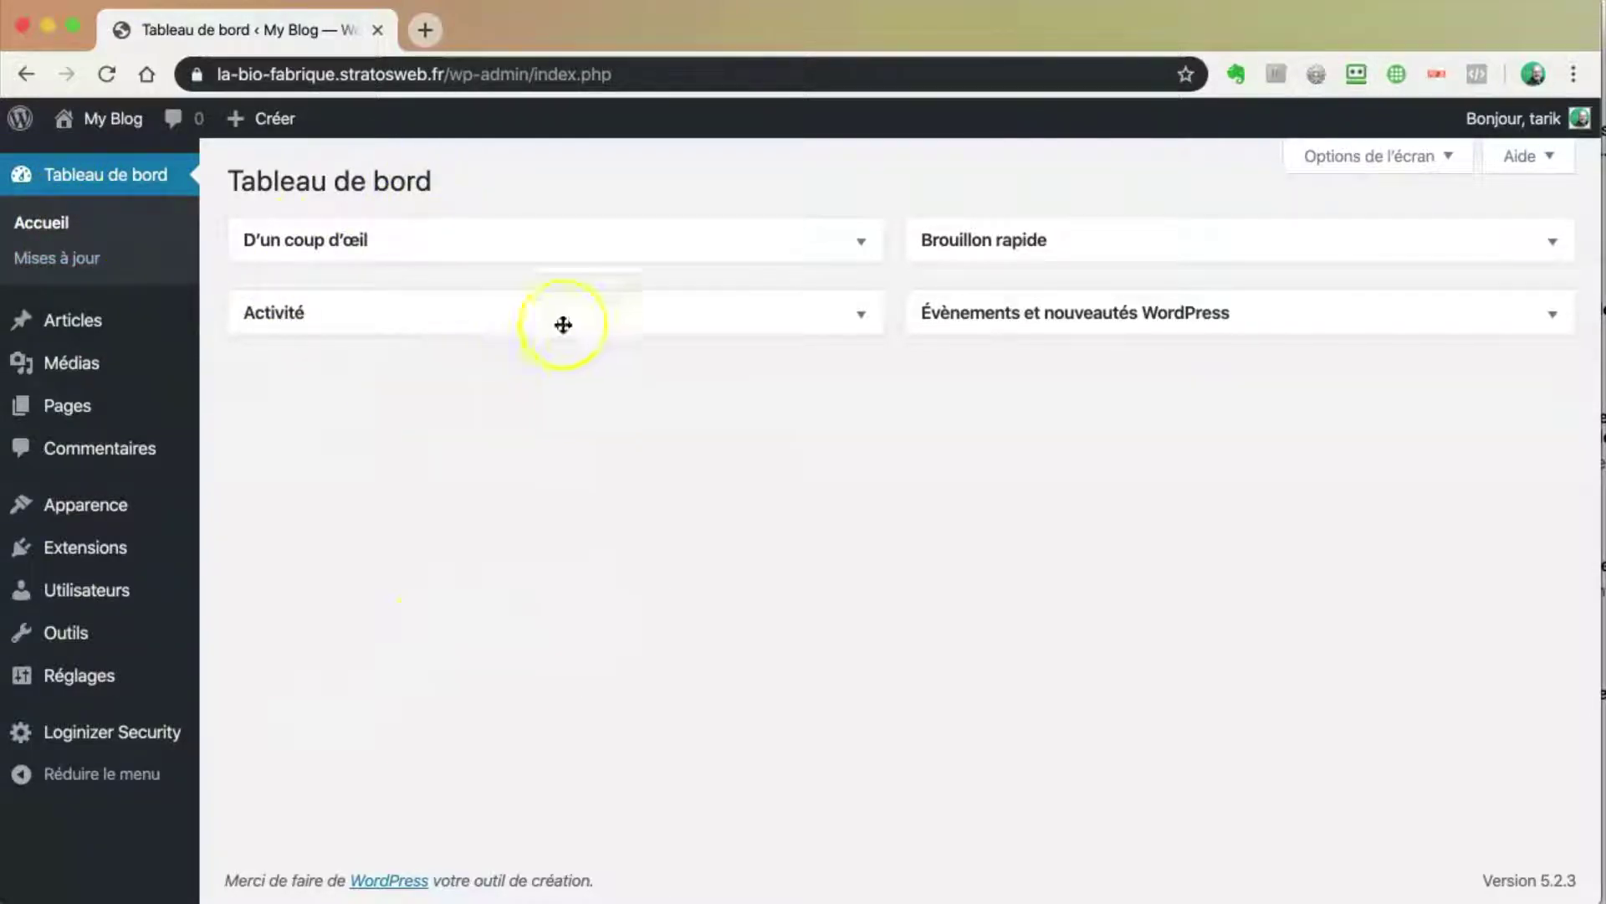
left_click(852, 262)
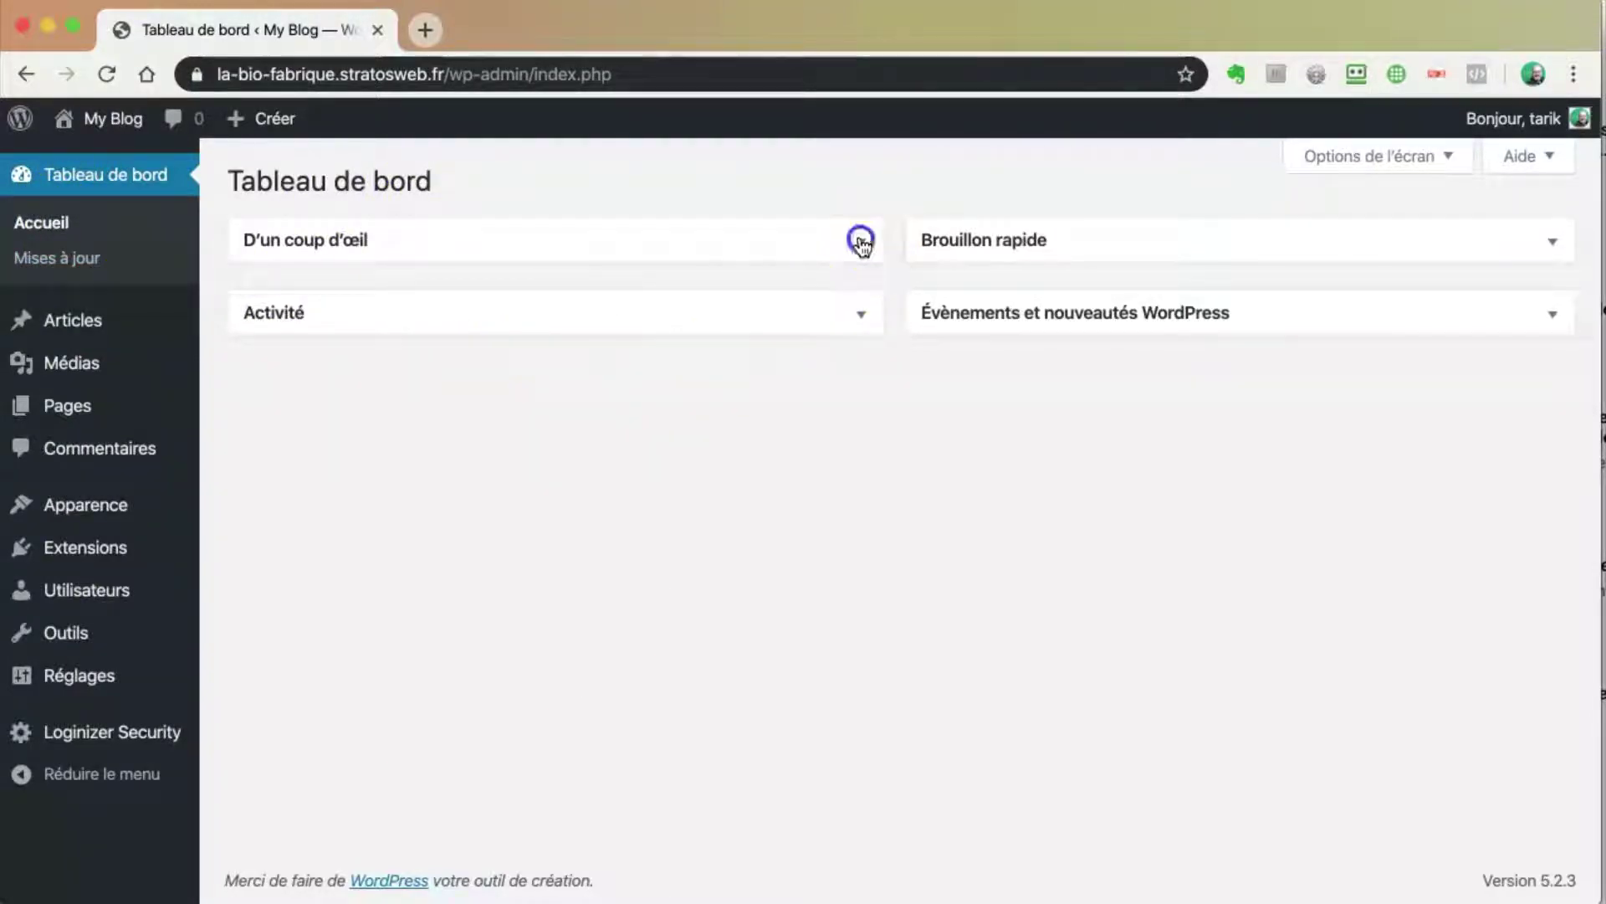
left_click(859, 244)
Step: Display the Bienvenue section on the dashboard, dismiss it, and close the screen options
left_click(1382, 157)
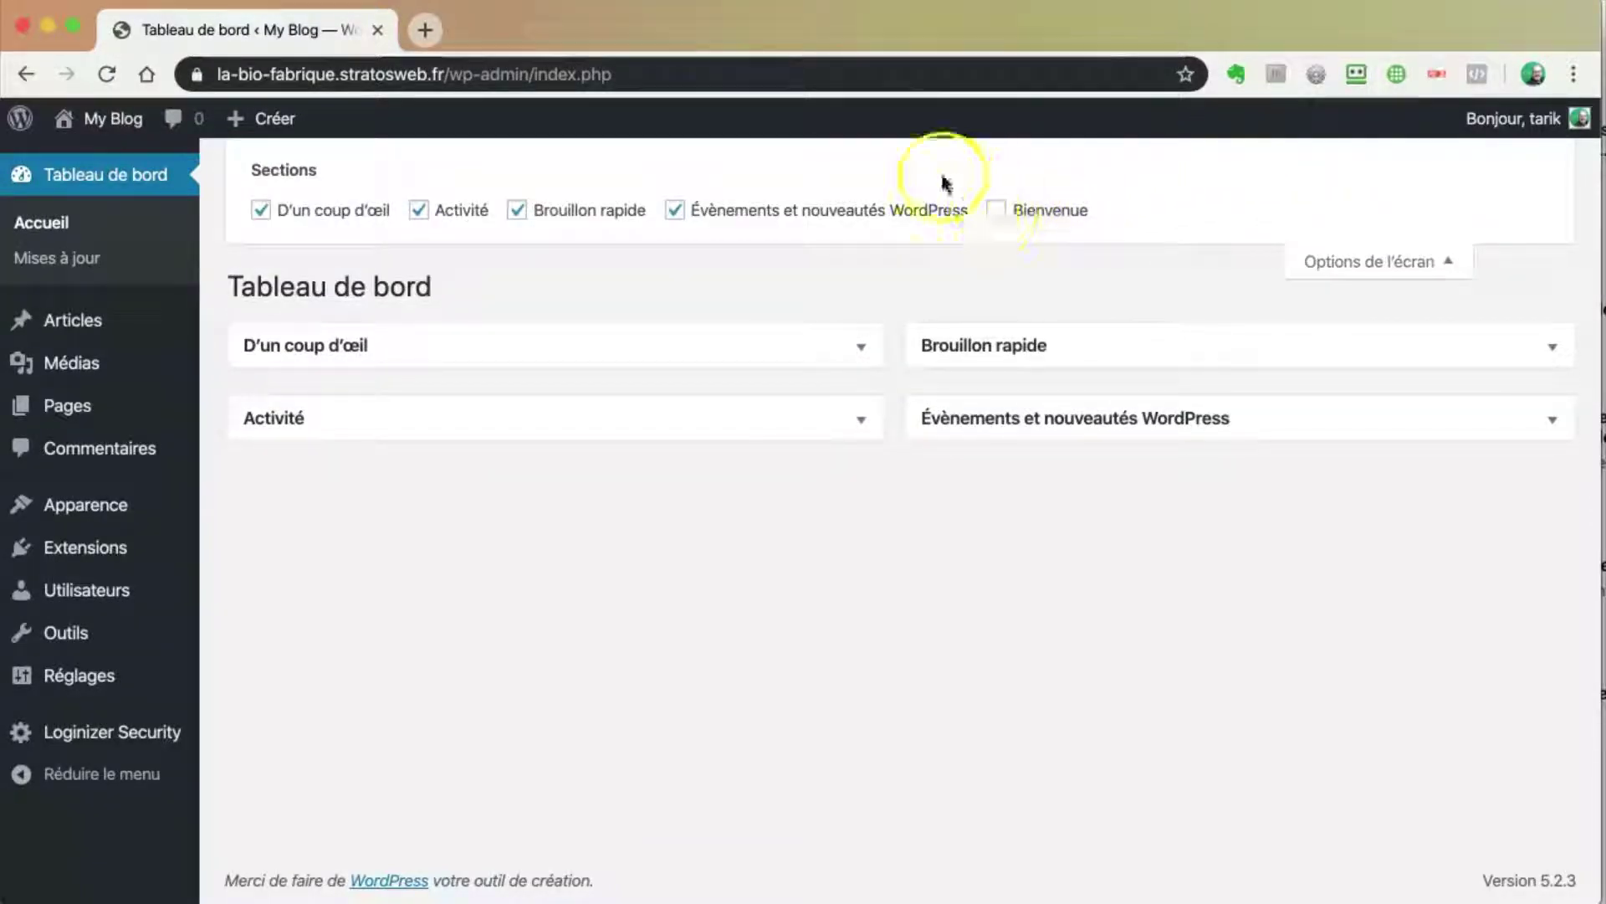
left_click(997, 213)
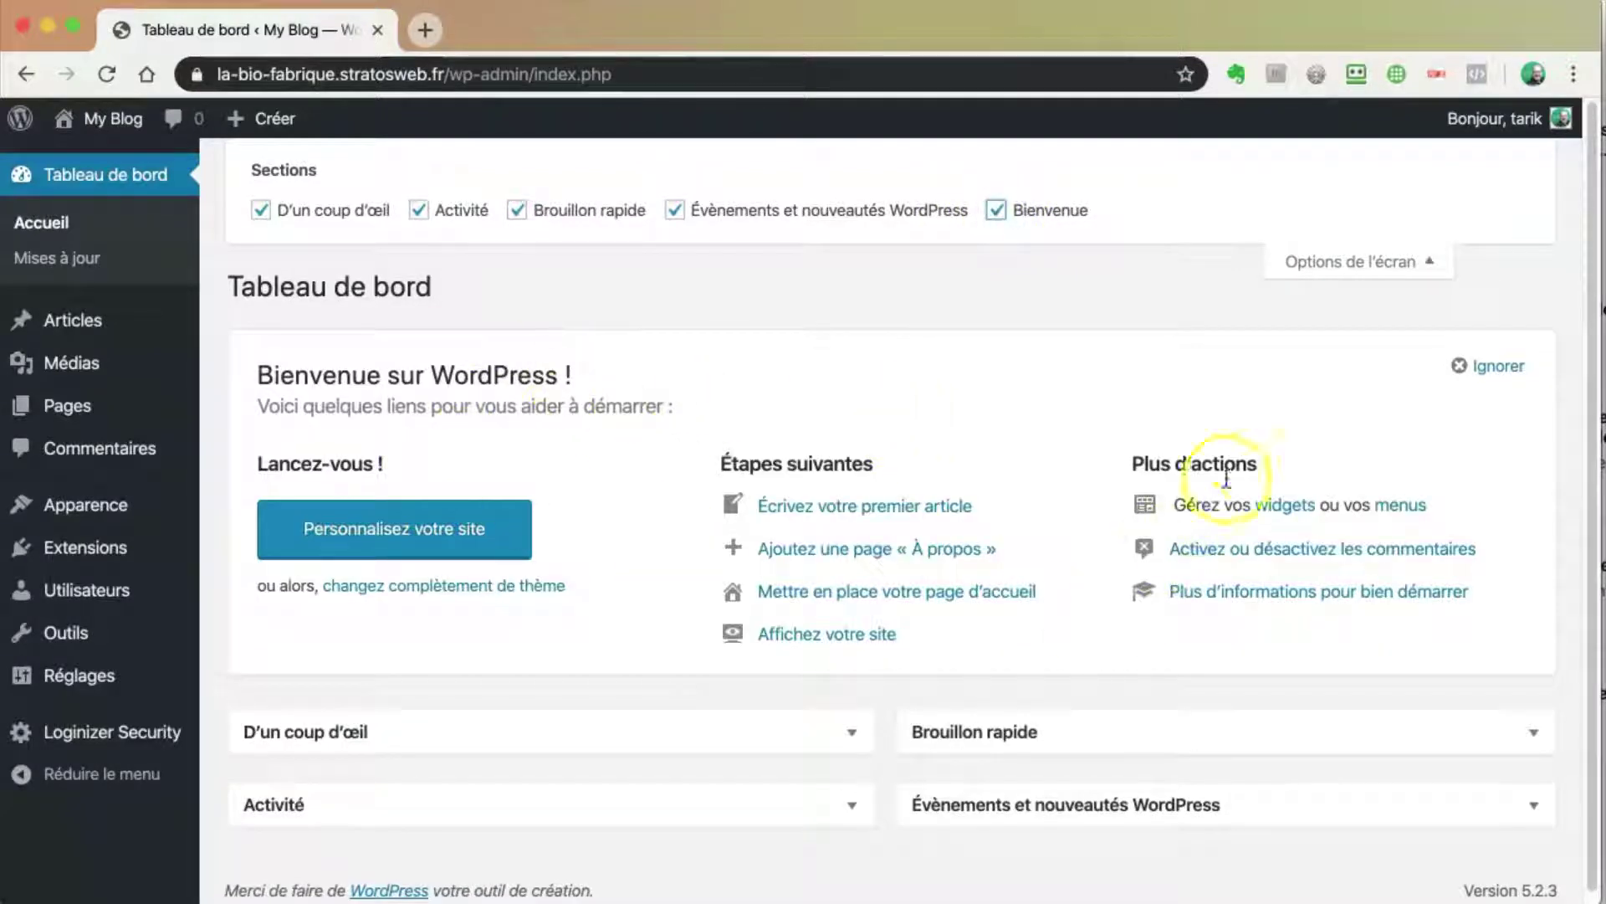
left_click(1498, 366)
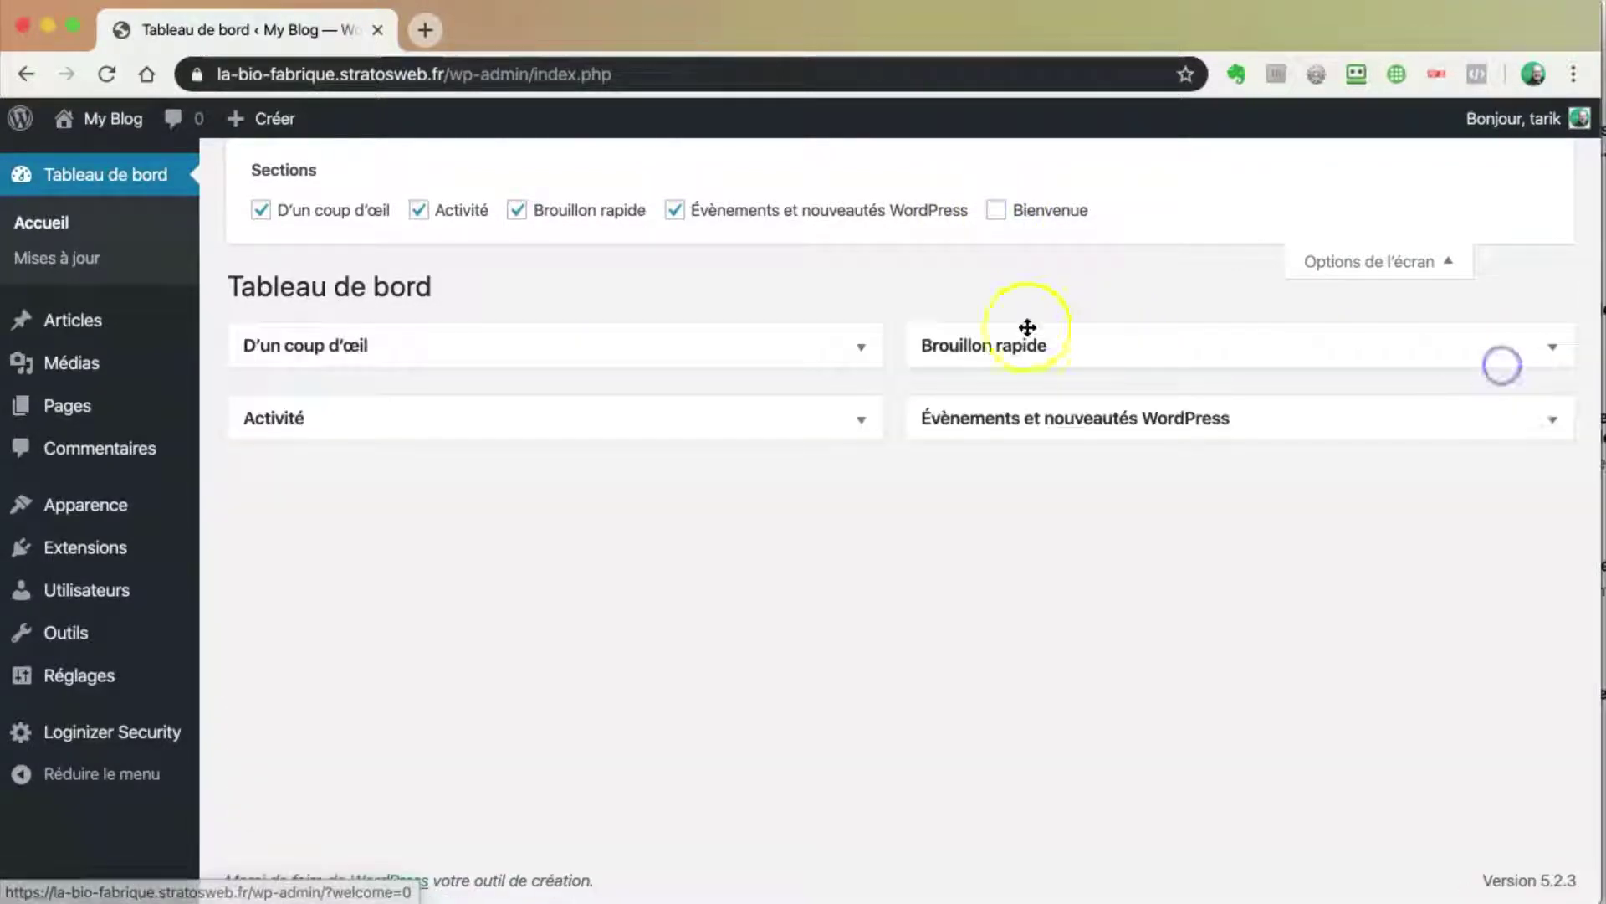
left_click(1406, 261)
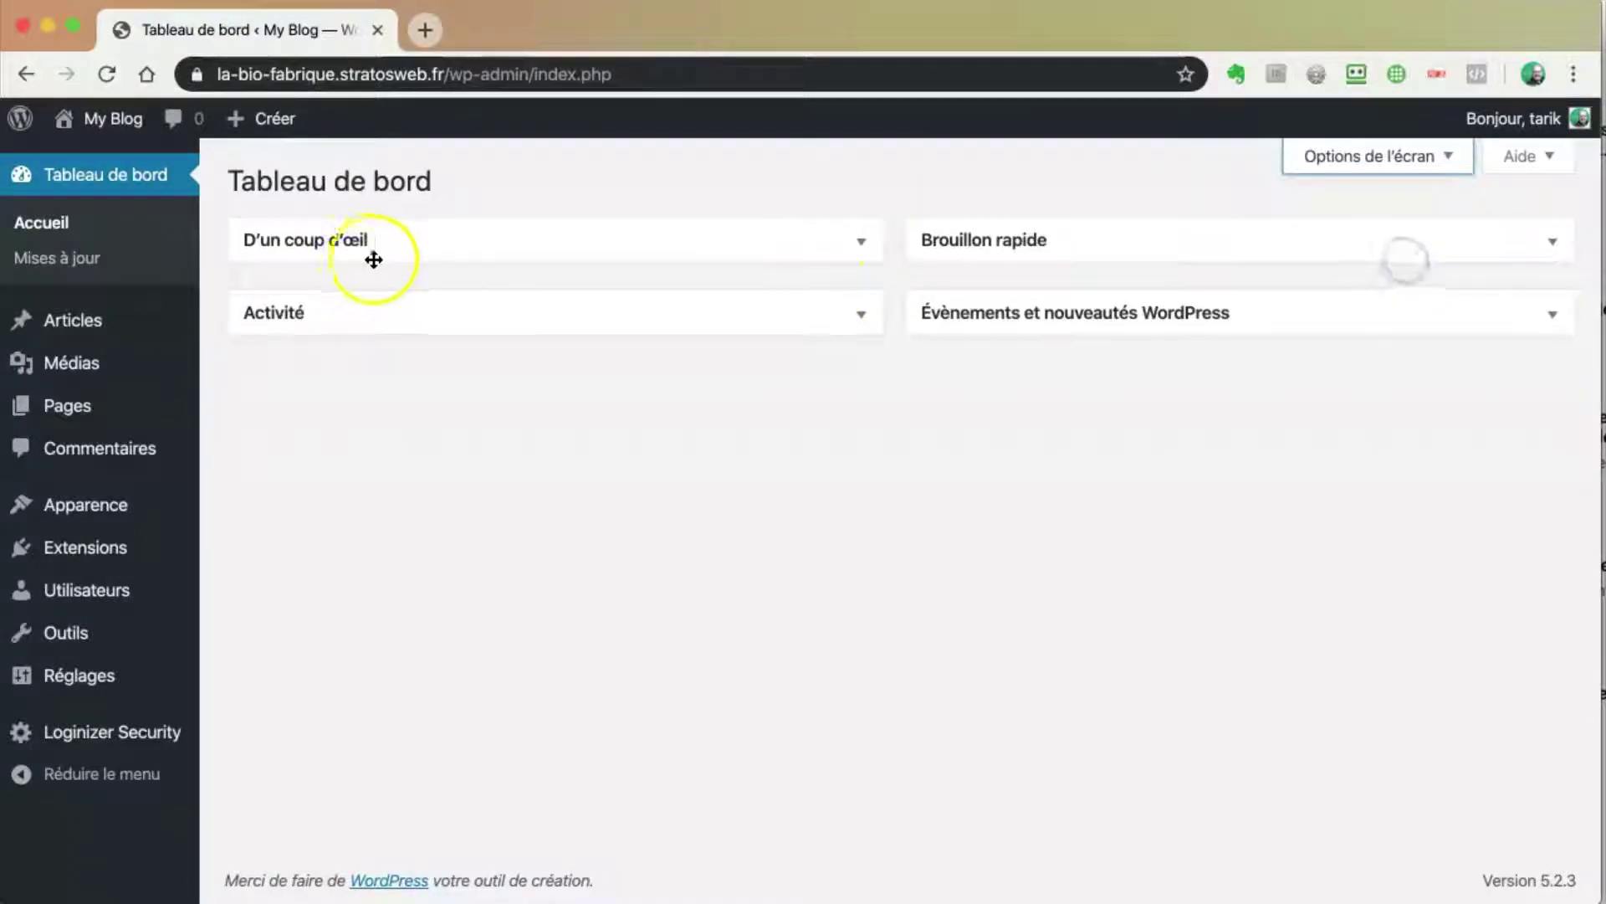
Step: Open the Mises à jour page to check the update status of WordPress, its extensions, themes and translations
left_click(58, 257)
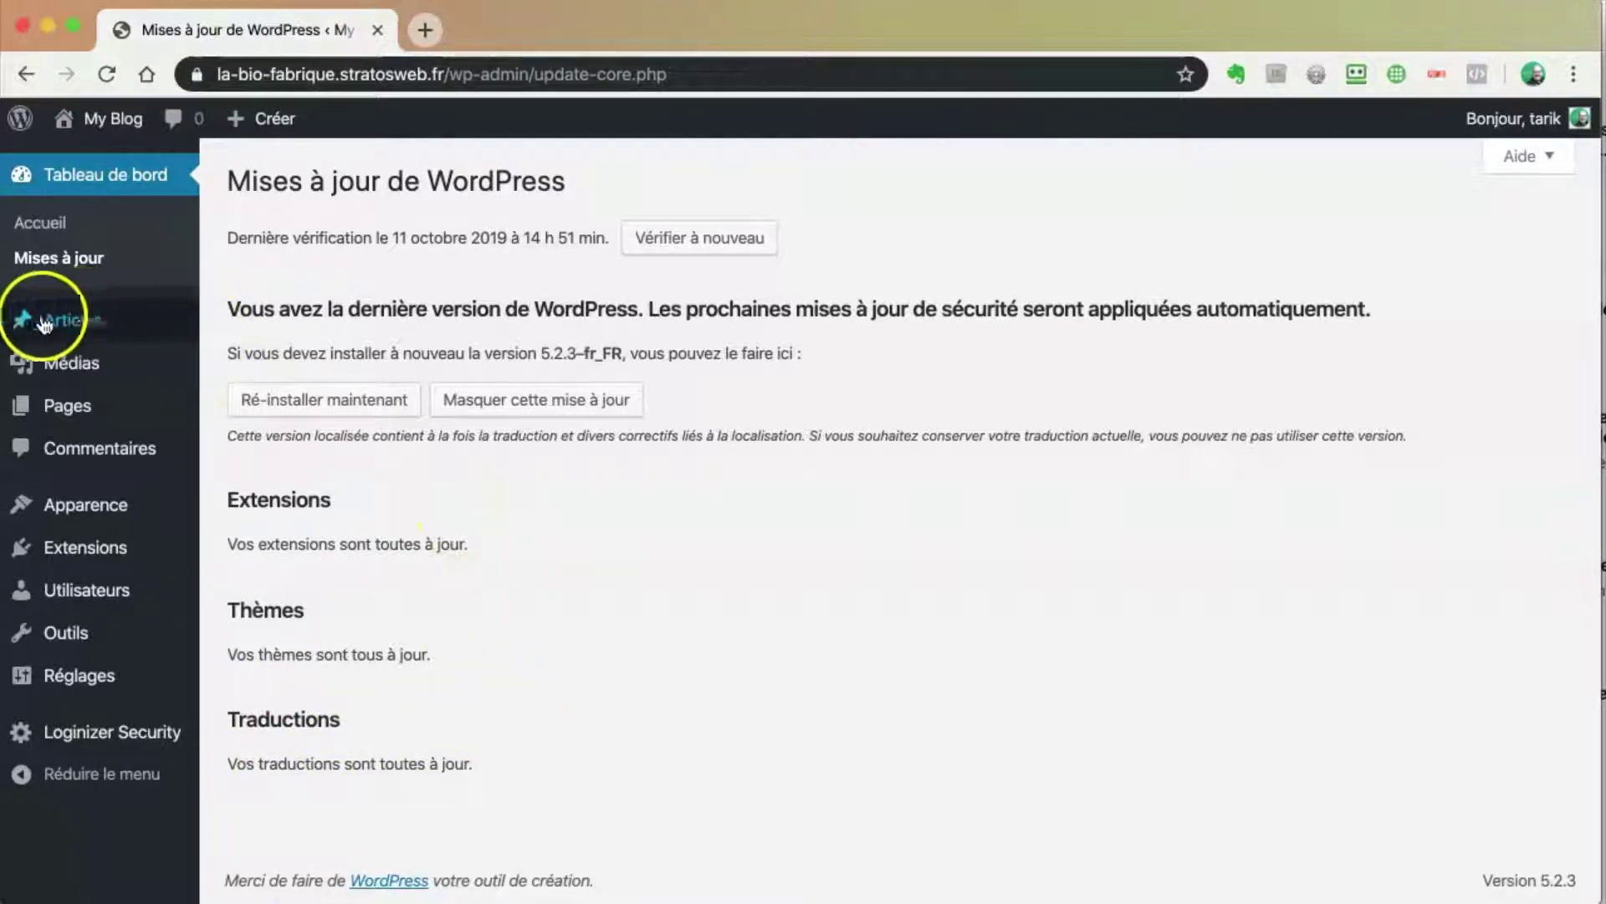
mouse_move(50, 324)
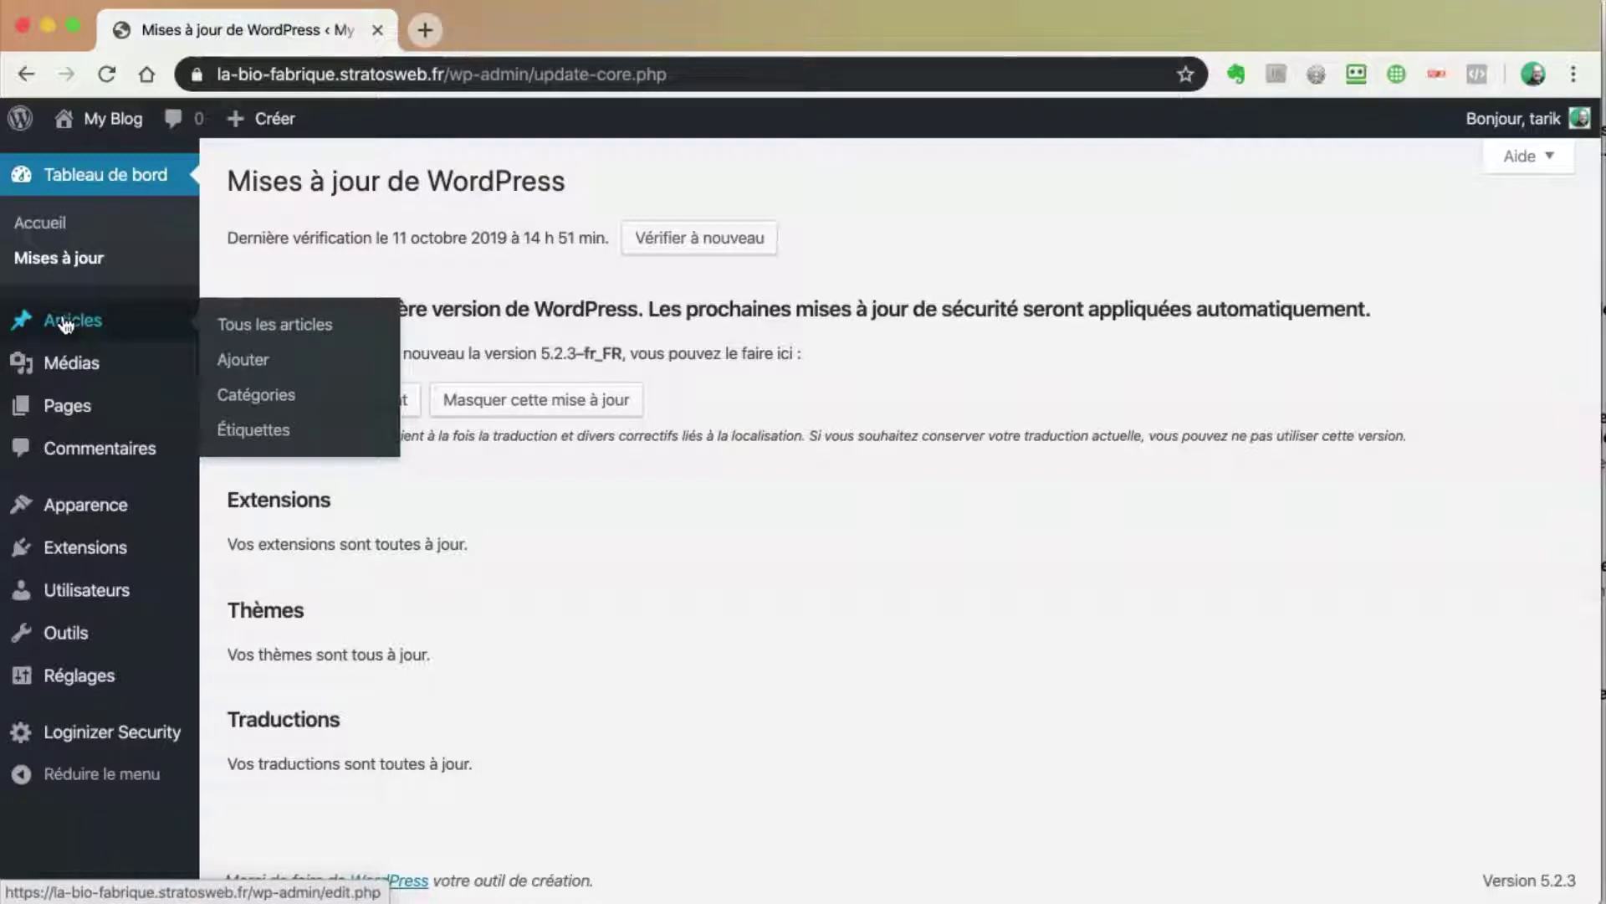
left_click(67, 323)
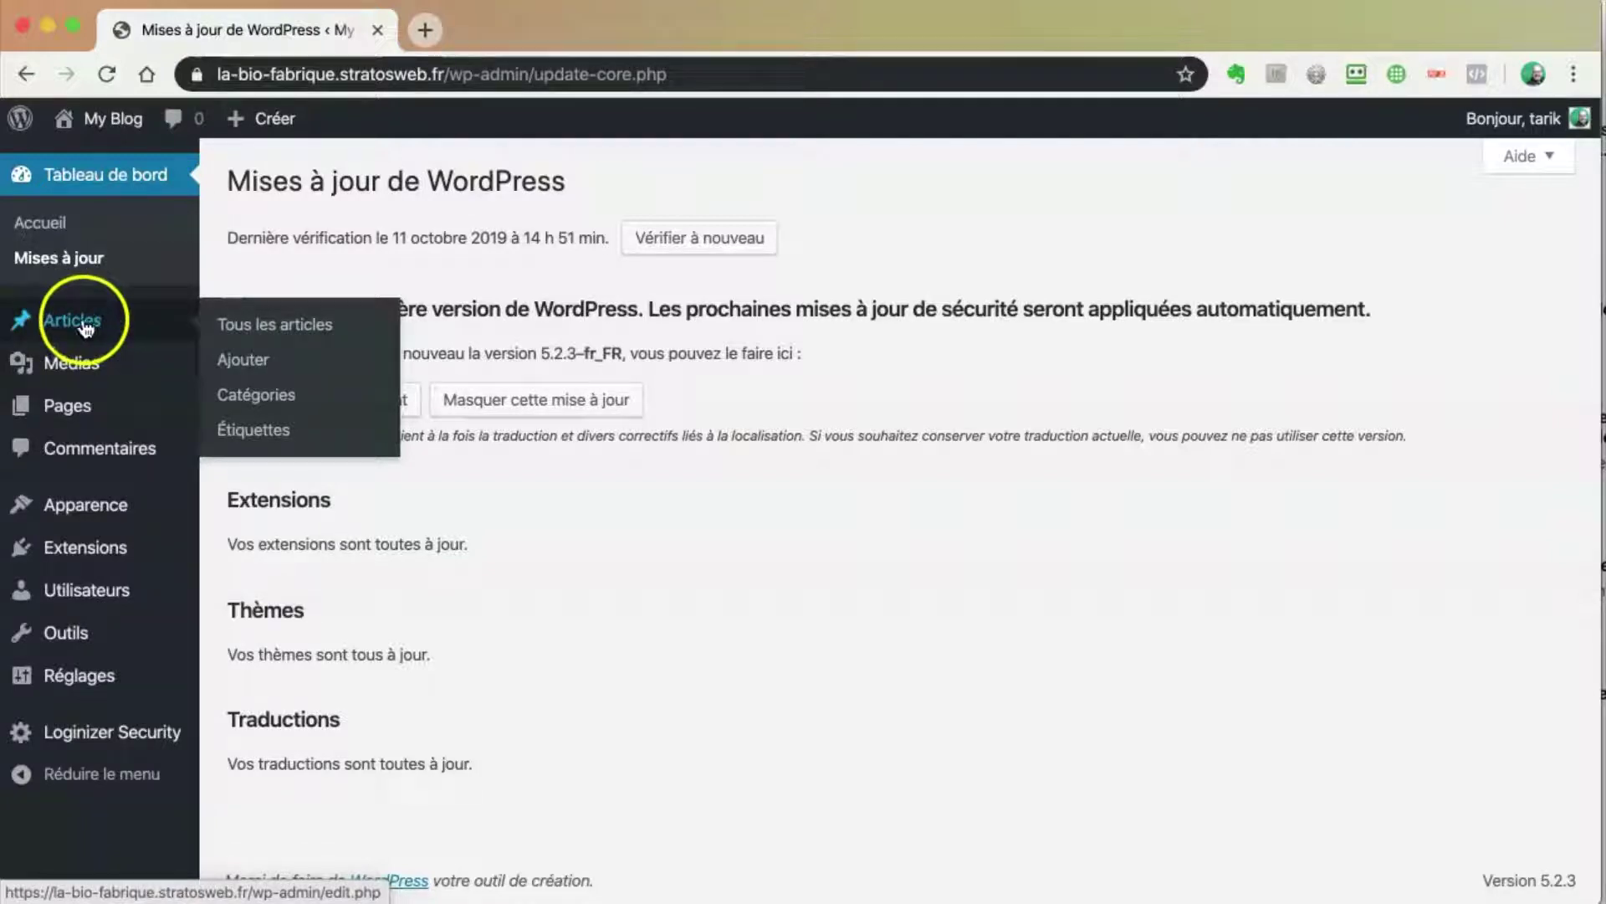
left_click(67, 407)
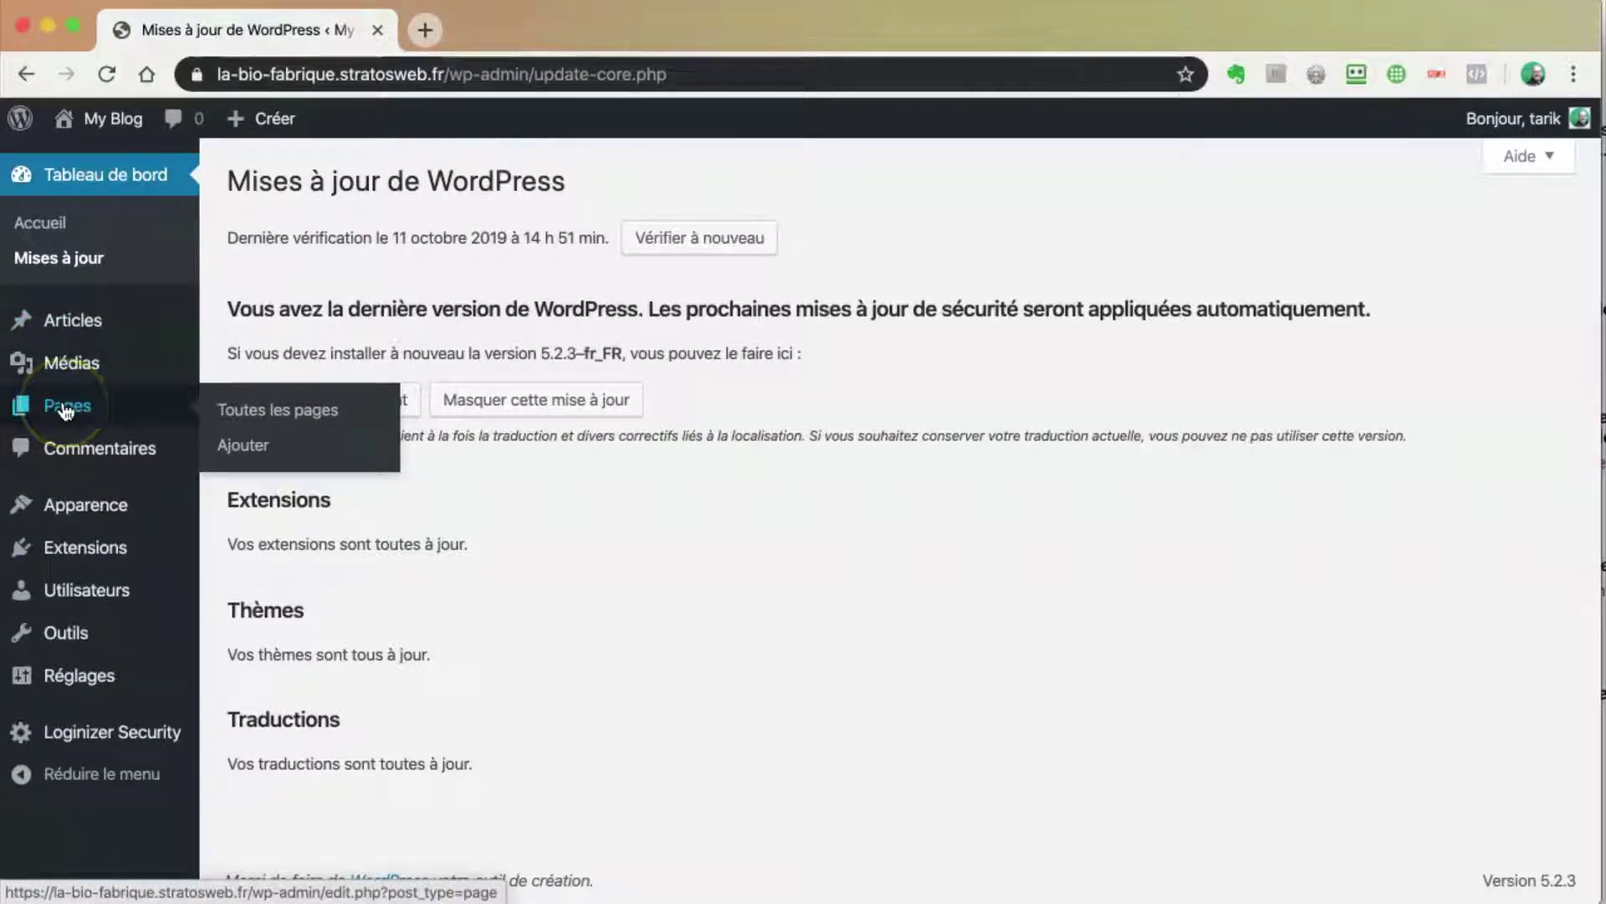
left_click(67, 365)
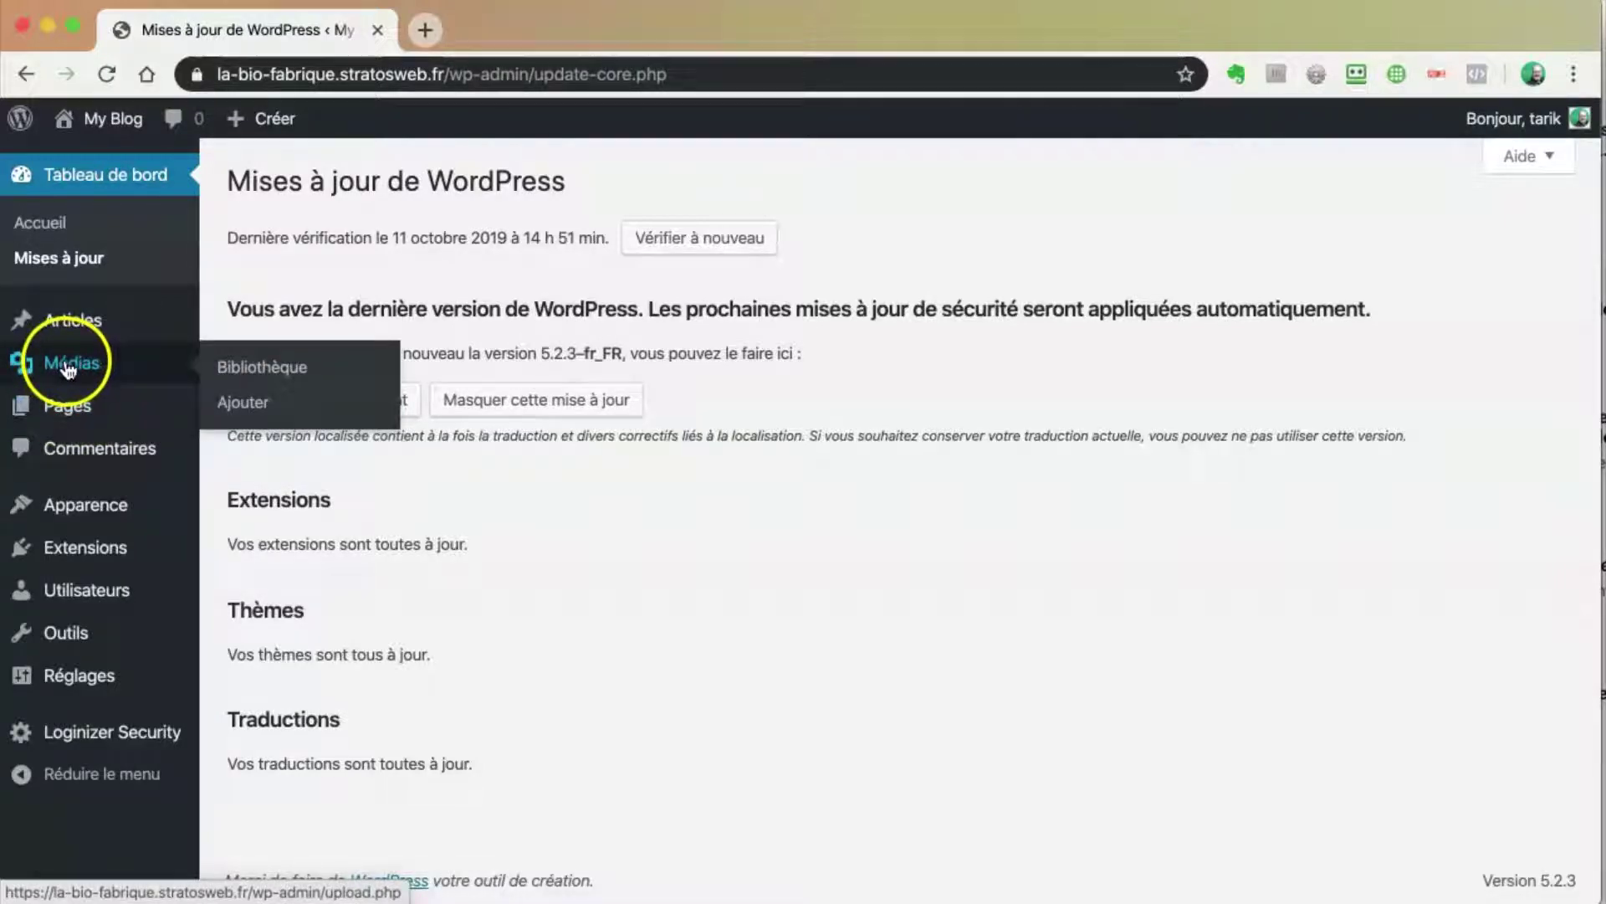
left_click(208, 369)
left_click(107, 366)
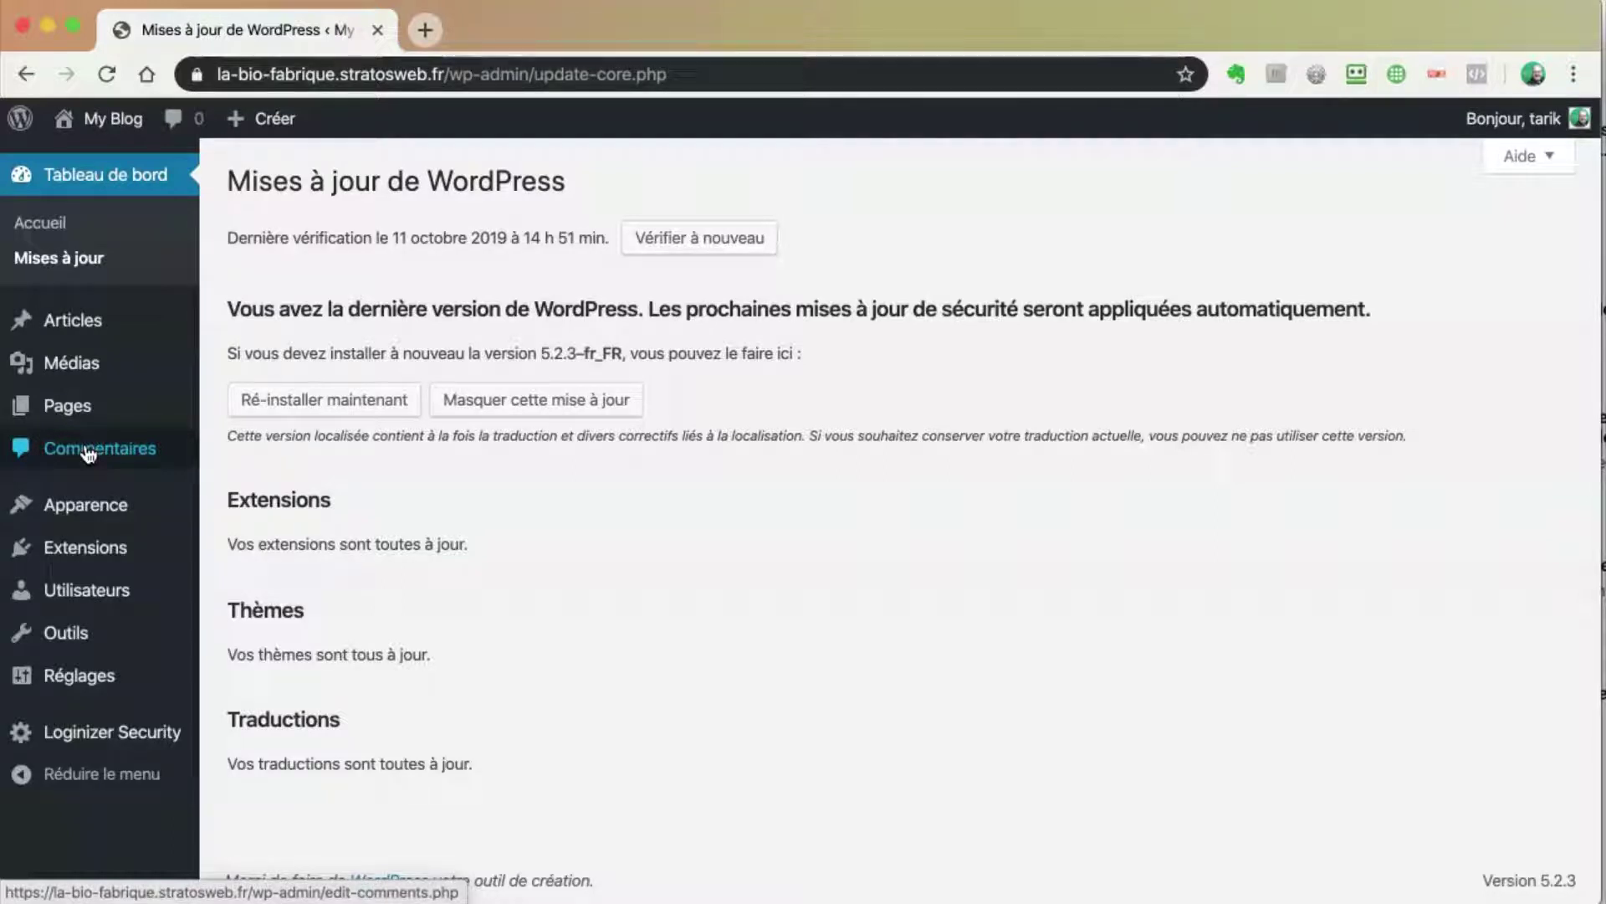
mouse_move(96, 326)
mouse_move(55, 502)
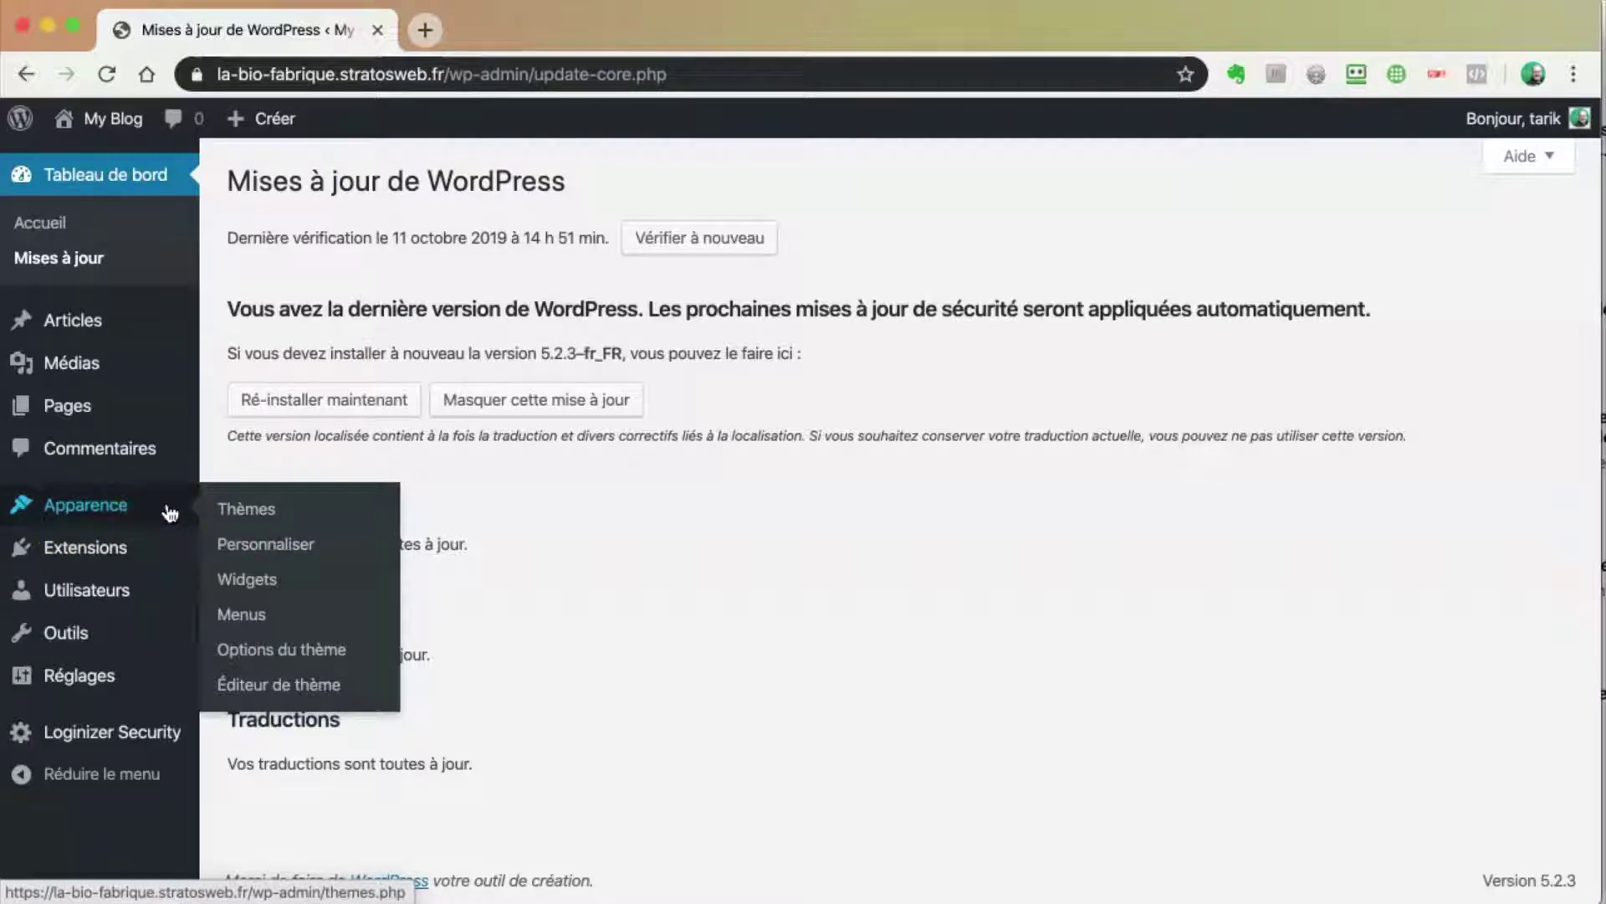
Step: Open the list of installed extensions and look through its entries
mouse_move(84, 550)
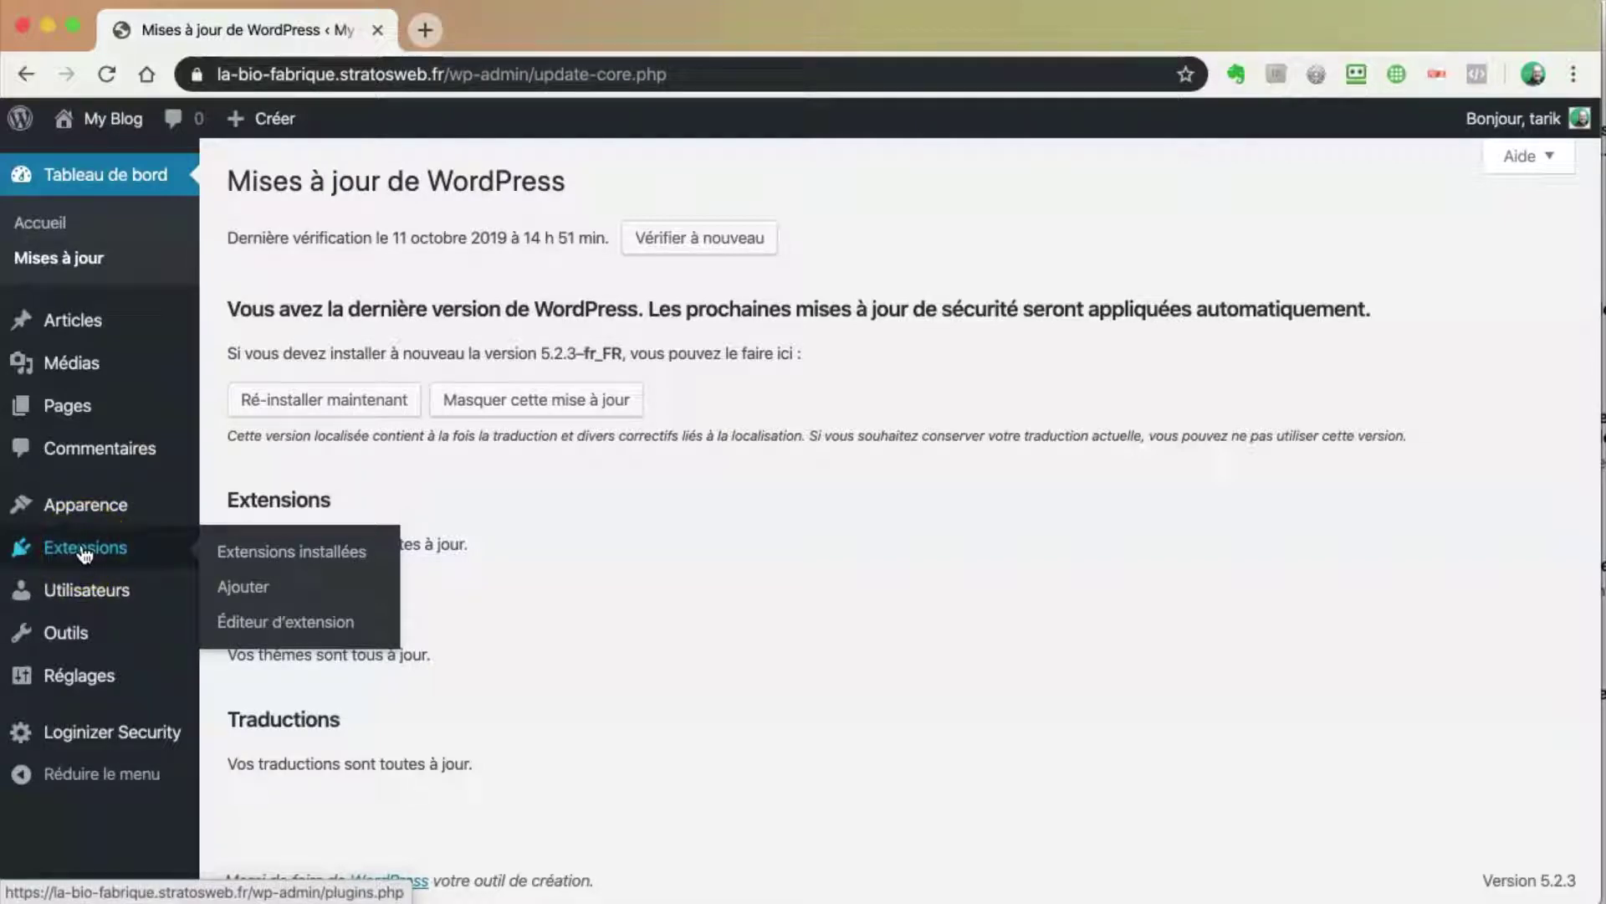
left_click(81, 552)
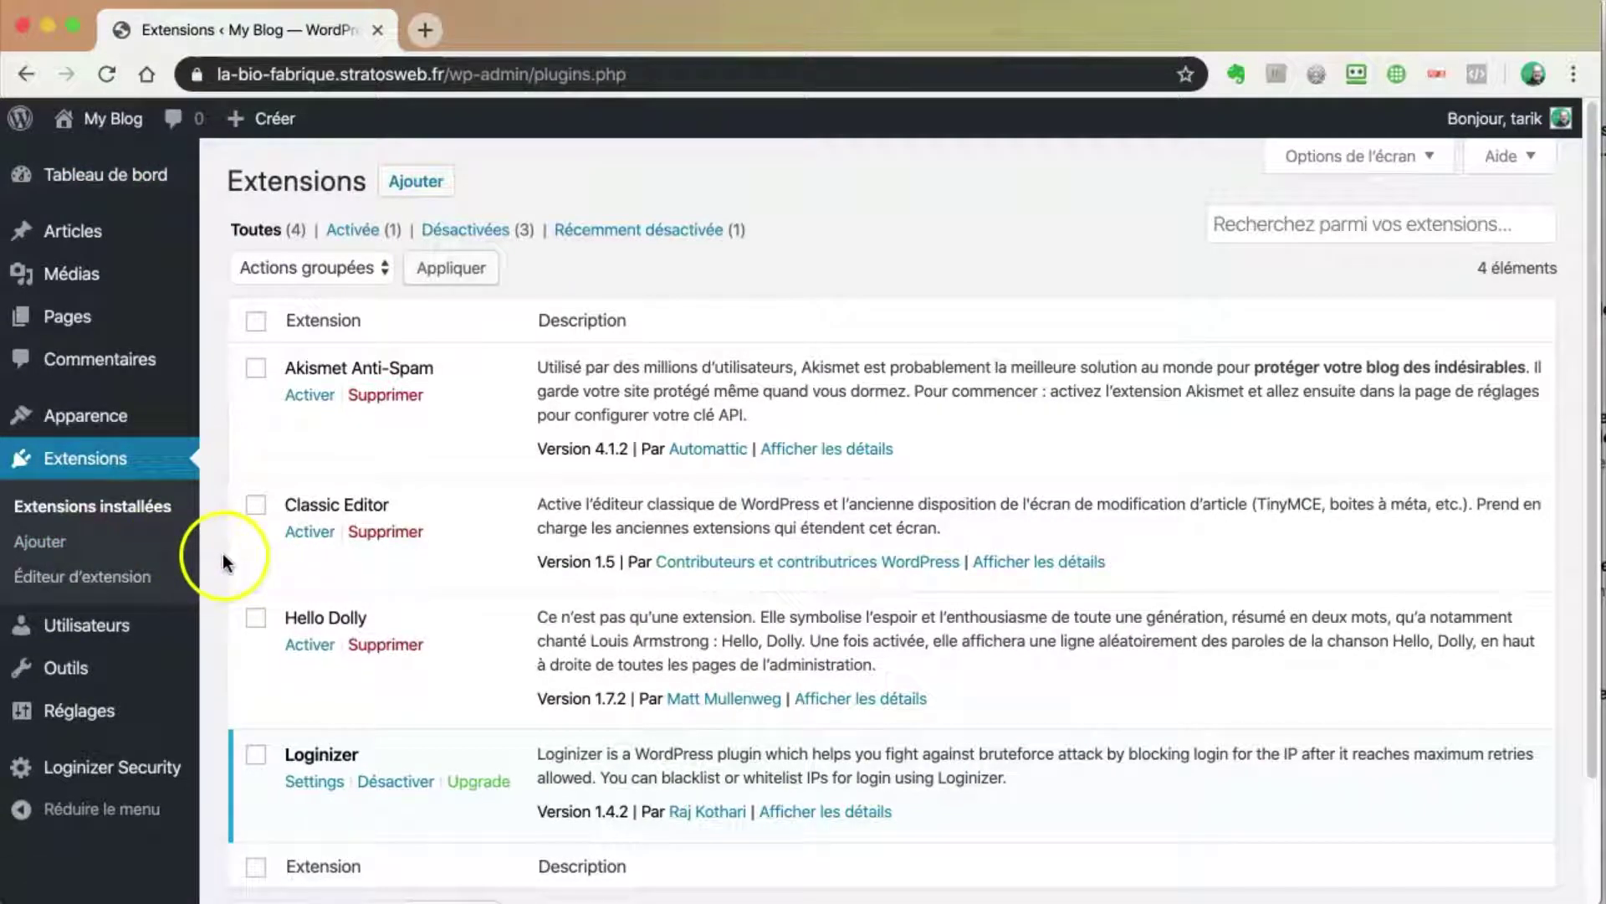
scroll(286, 564, "down", 3)
scroll(288, 564, "up", 3)
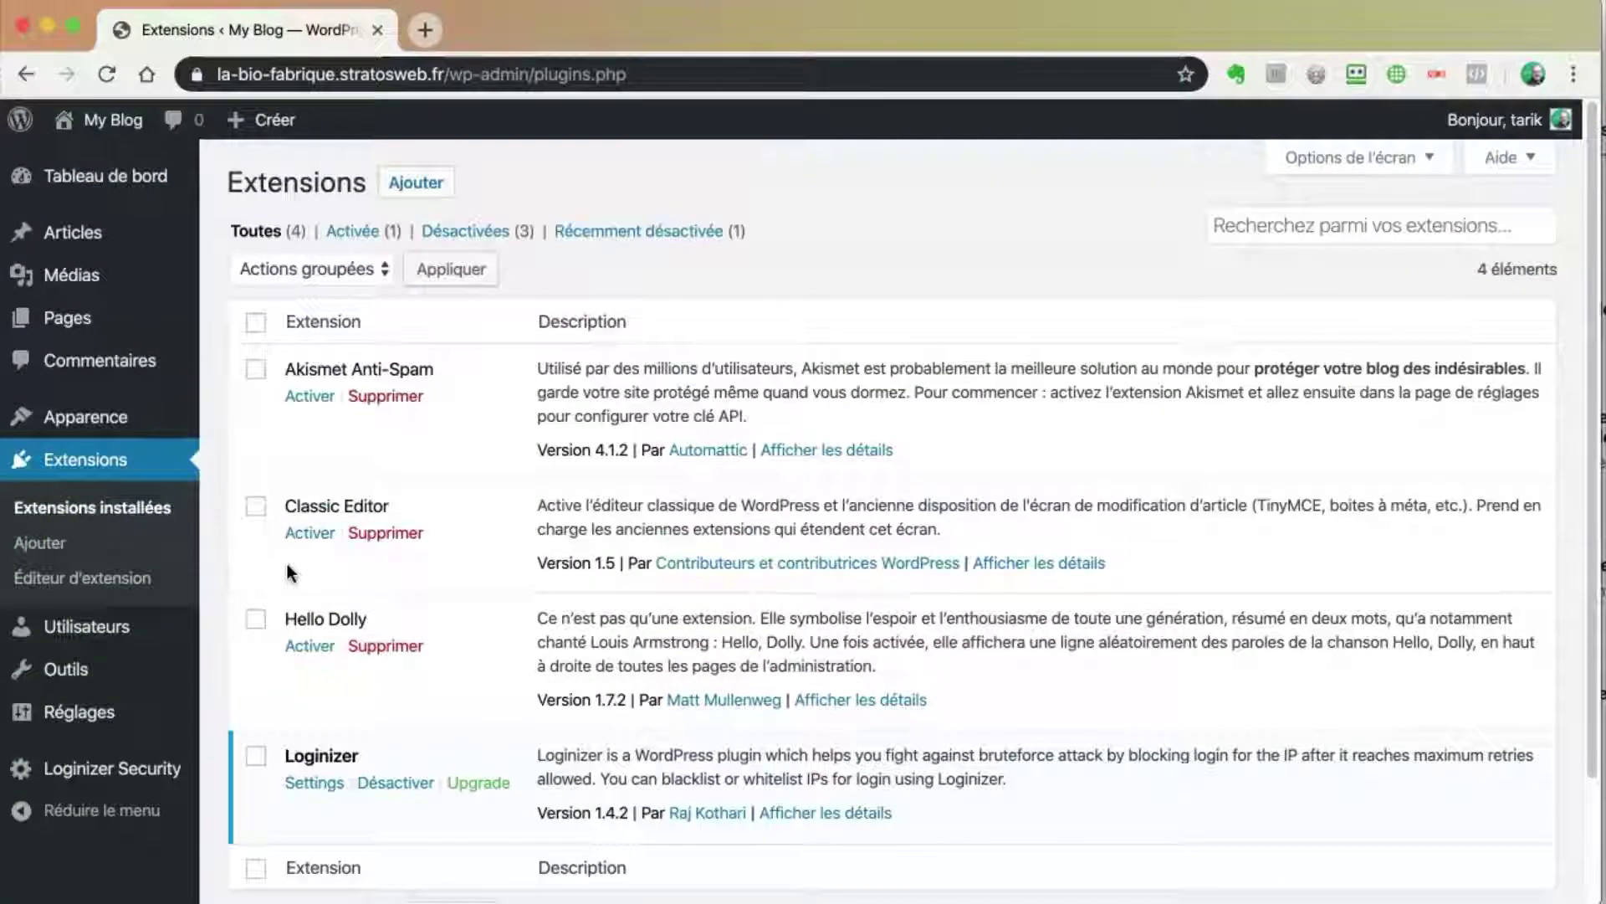
scroll(286, 564, "down", 2)
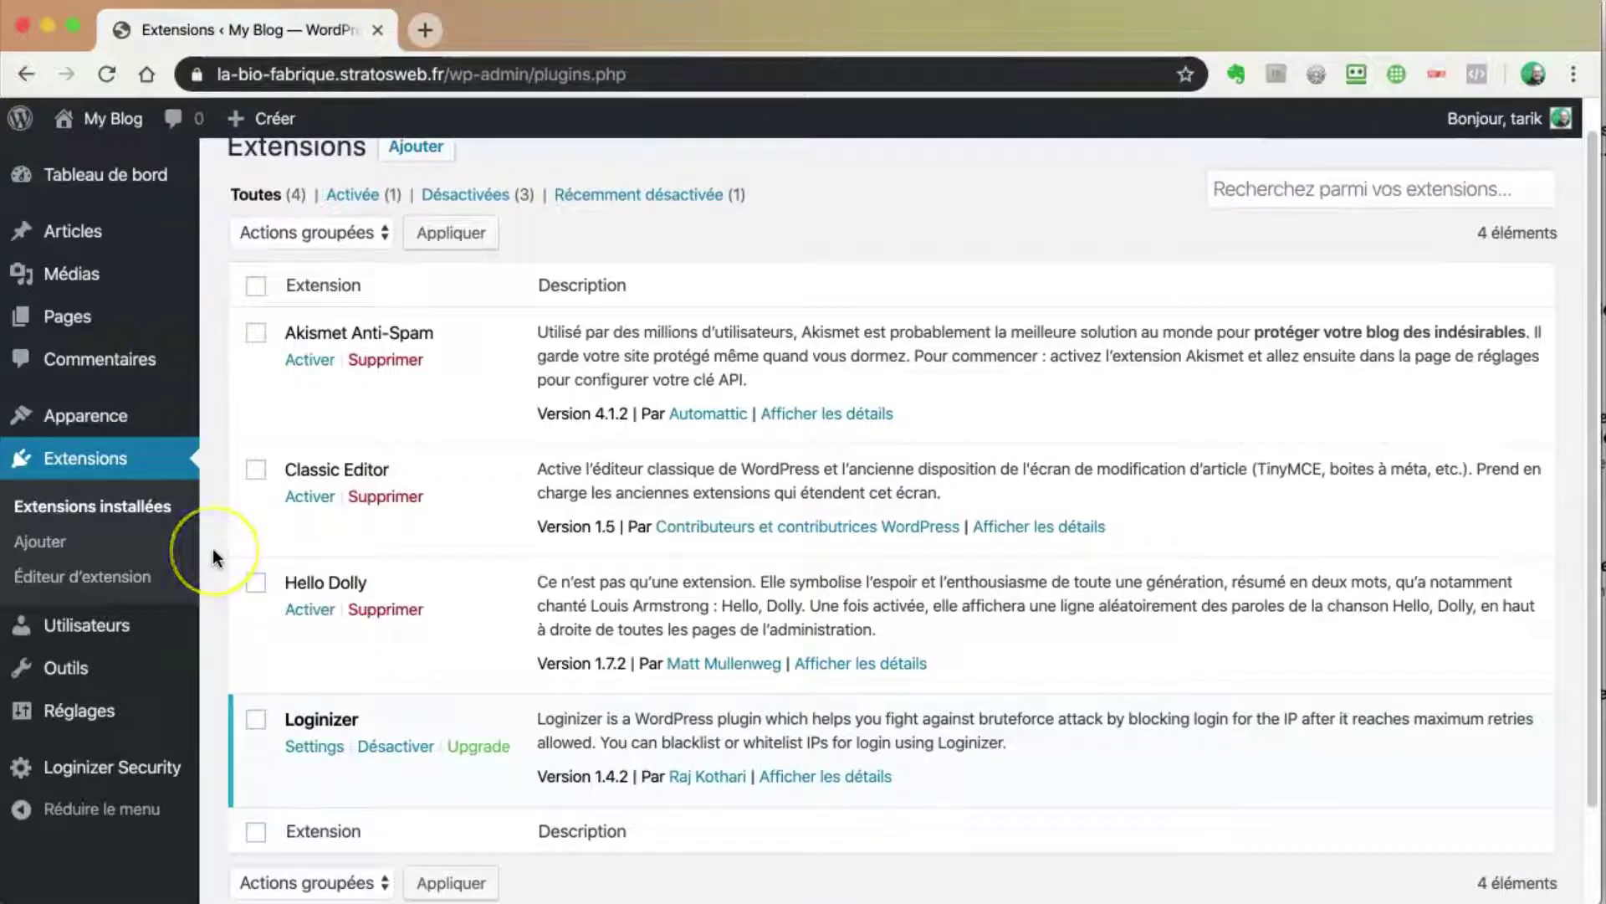
scroll(212, 549, "up", 1)
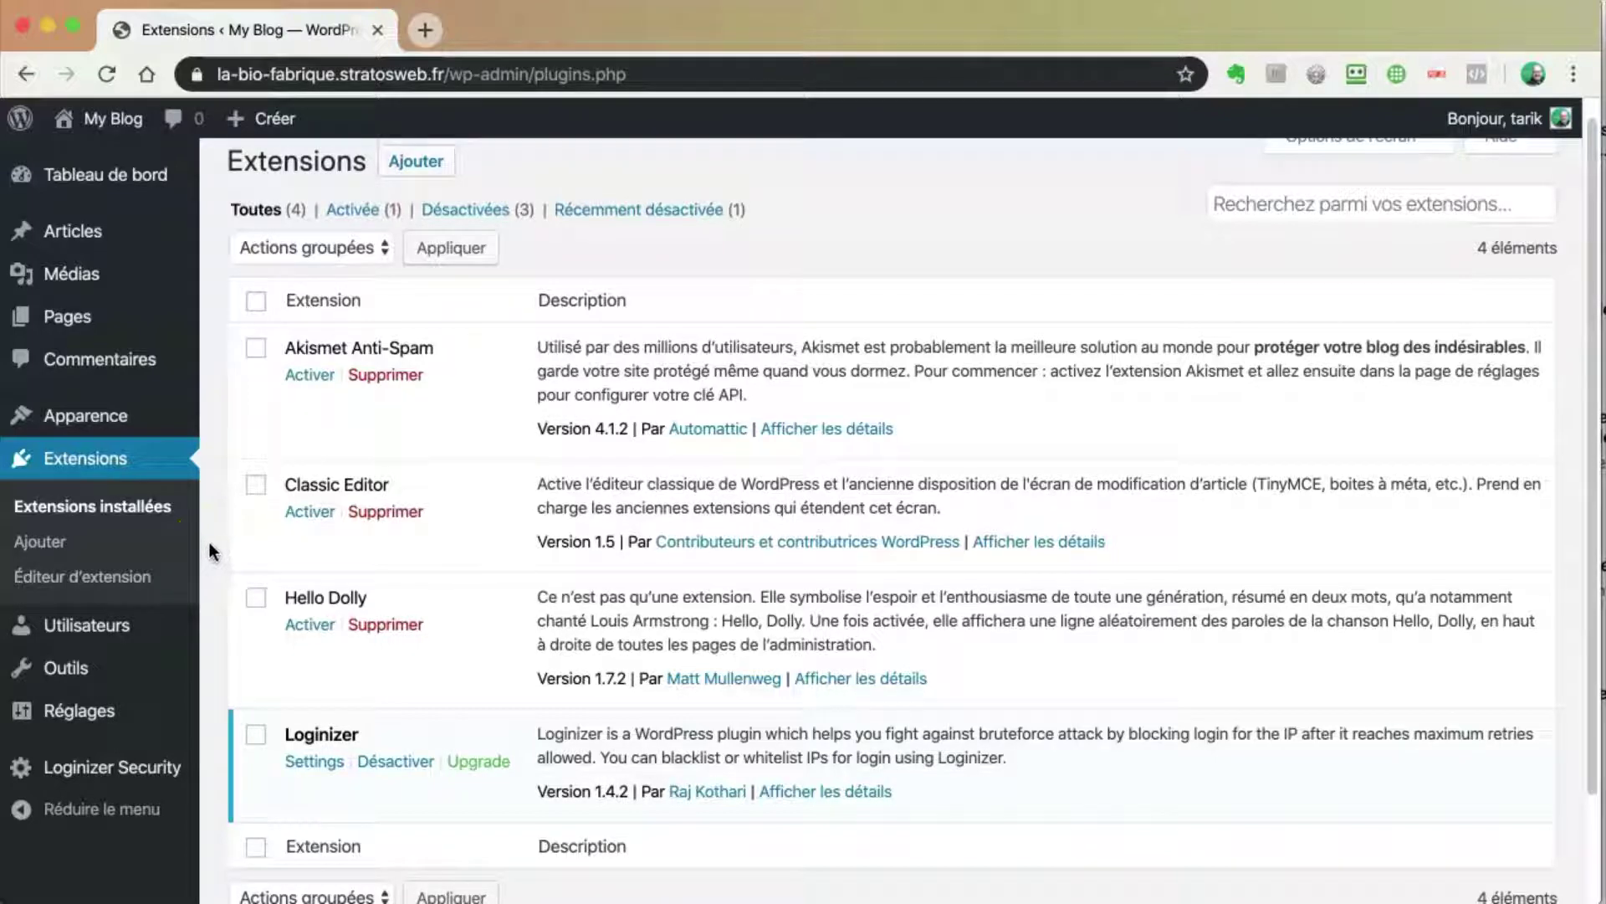
mouse_move(198, 713)
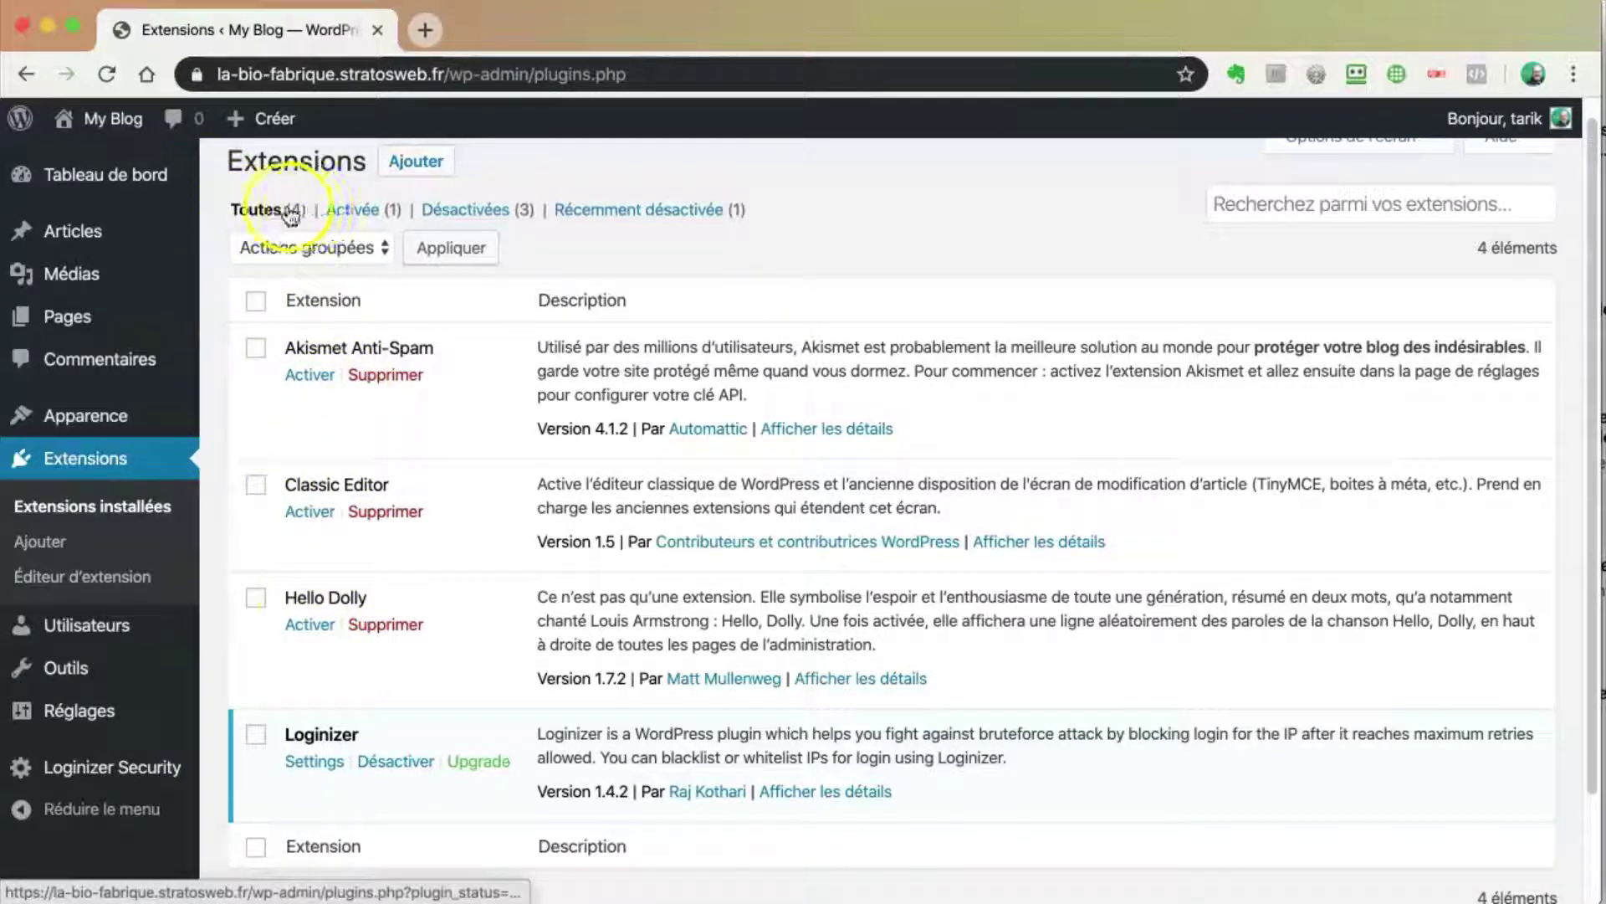
Step: Filter the extensions by Activée and by Désactivées, and return to the Toutes list
left_click(354, 210)
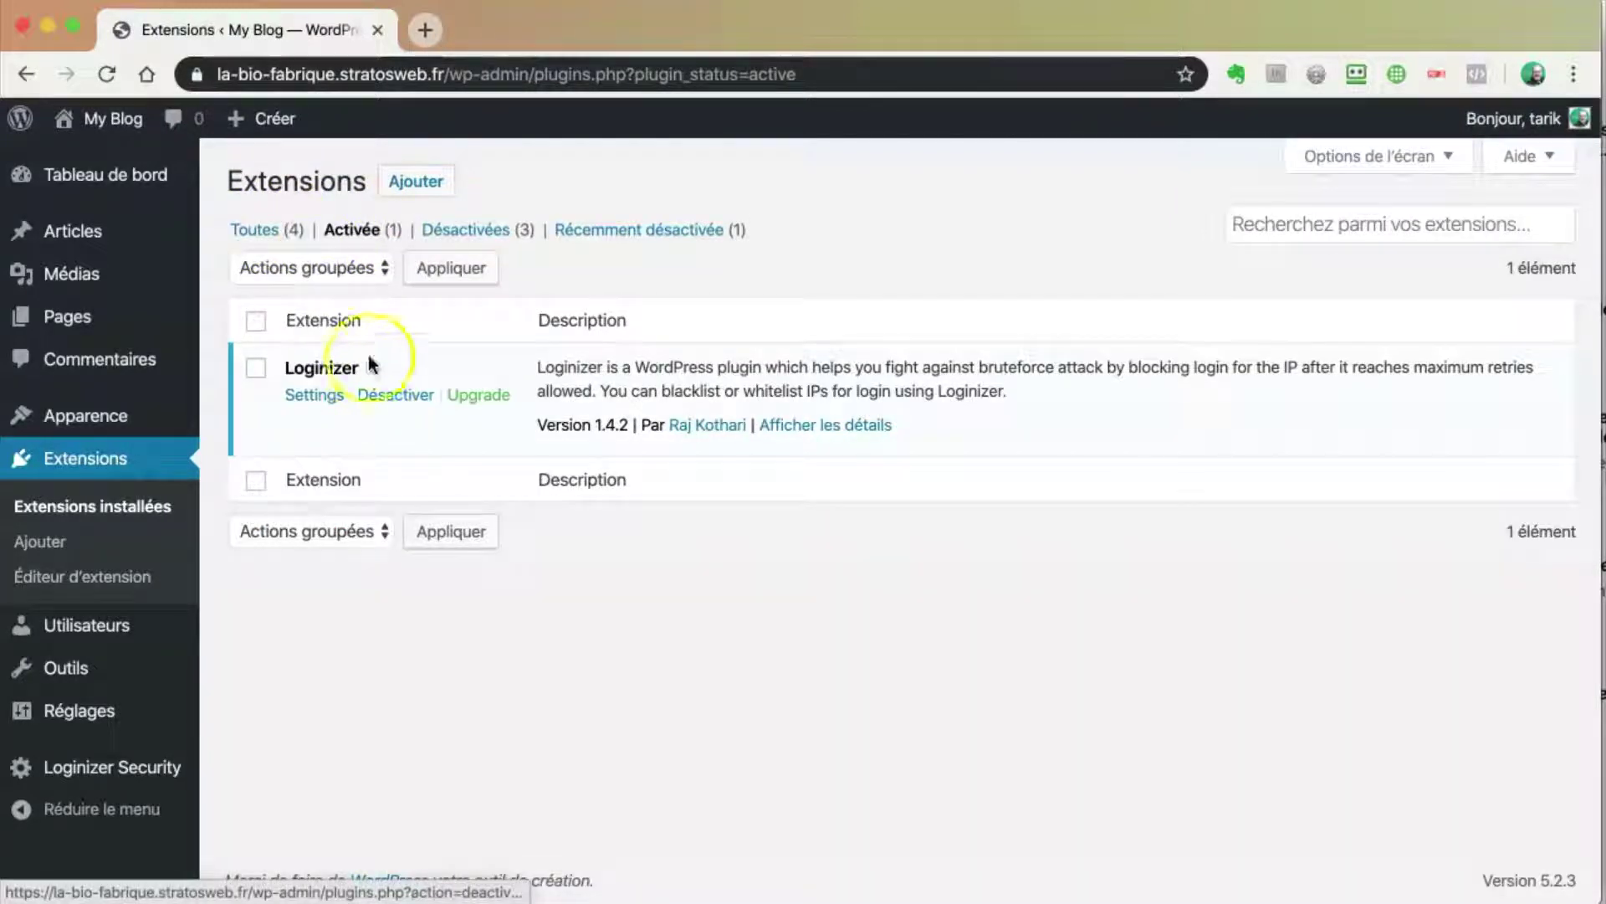
left_click(480, 238)
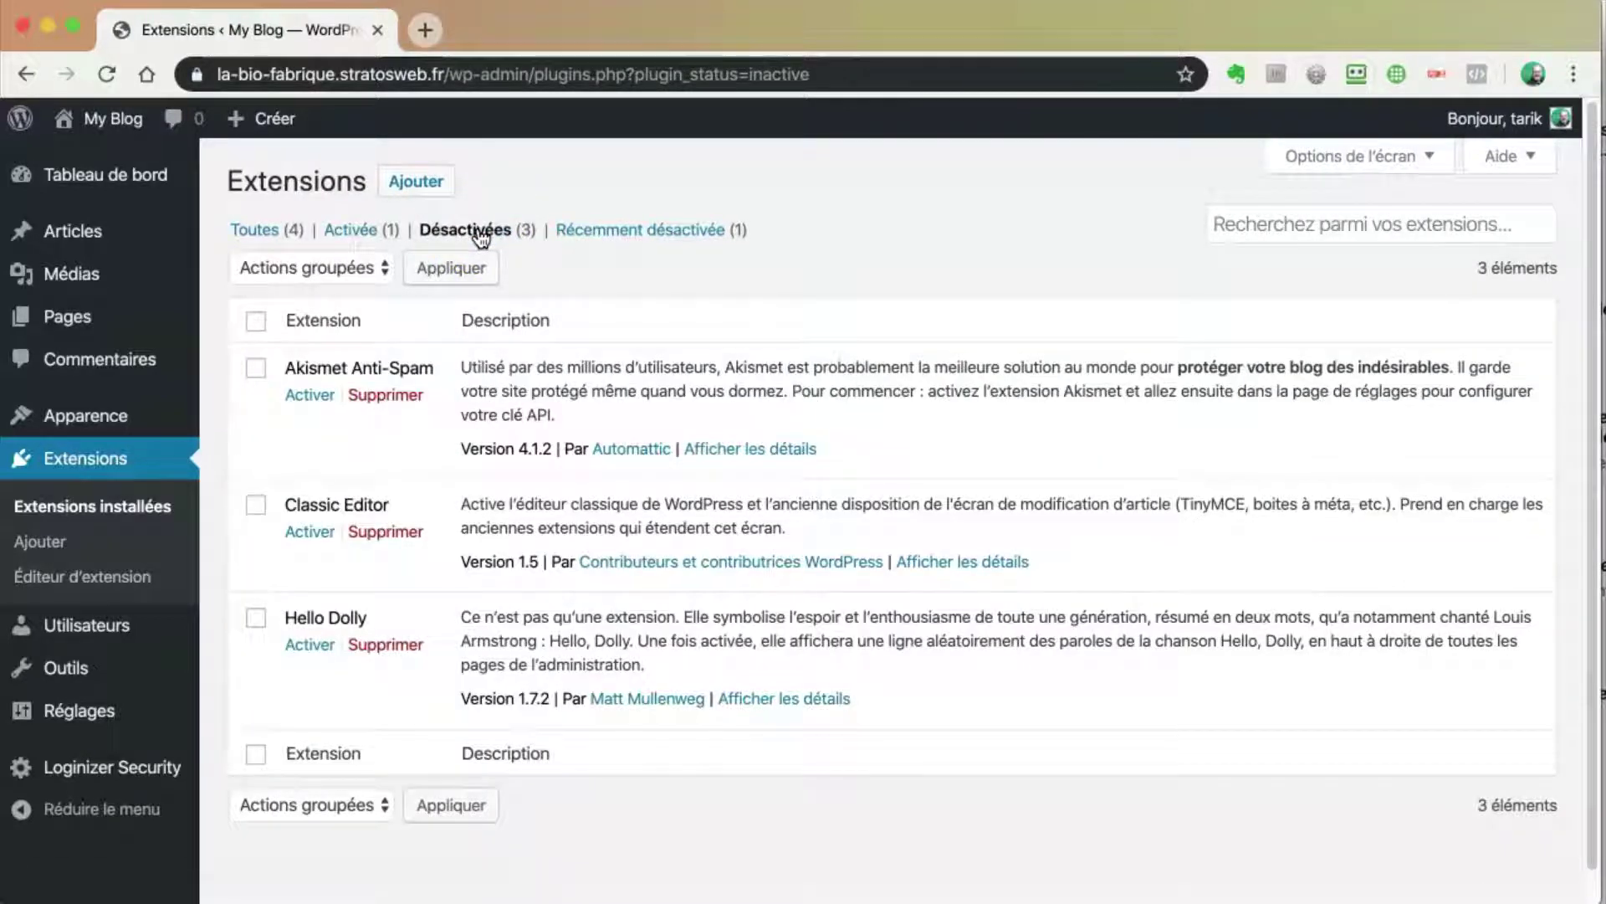
left_click(453, 234)
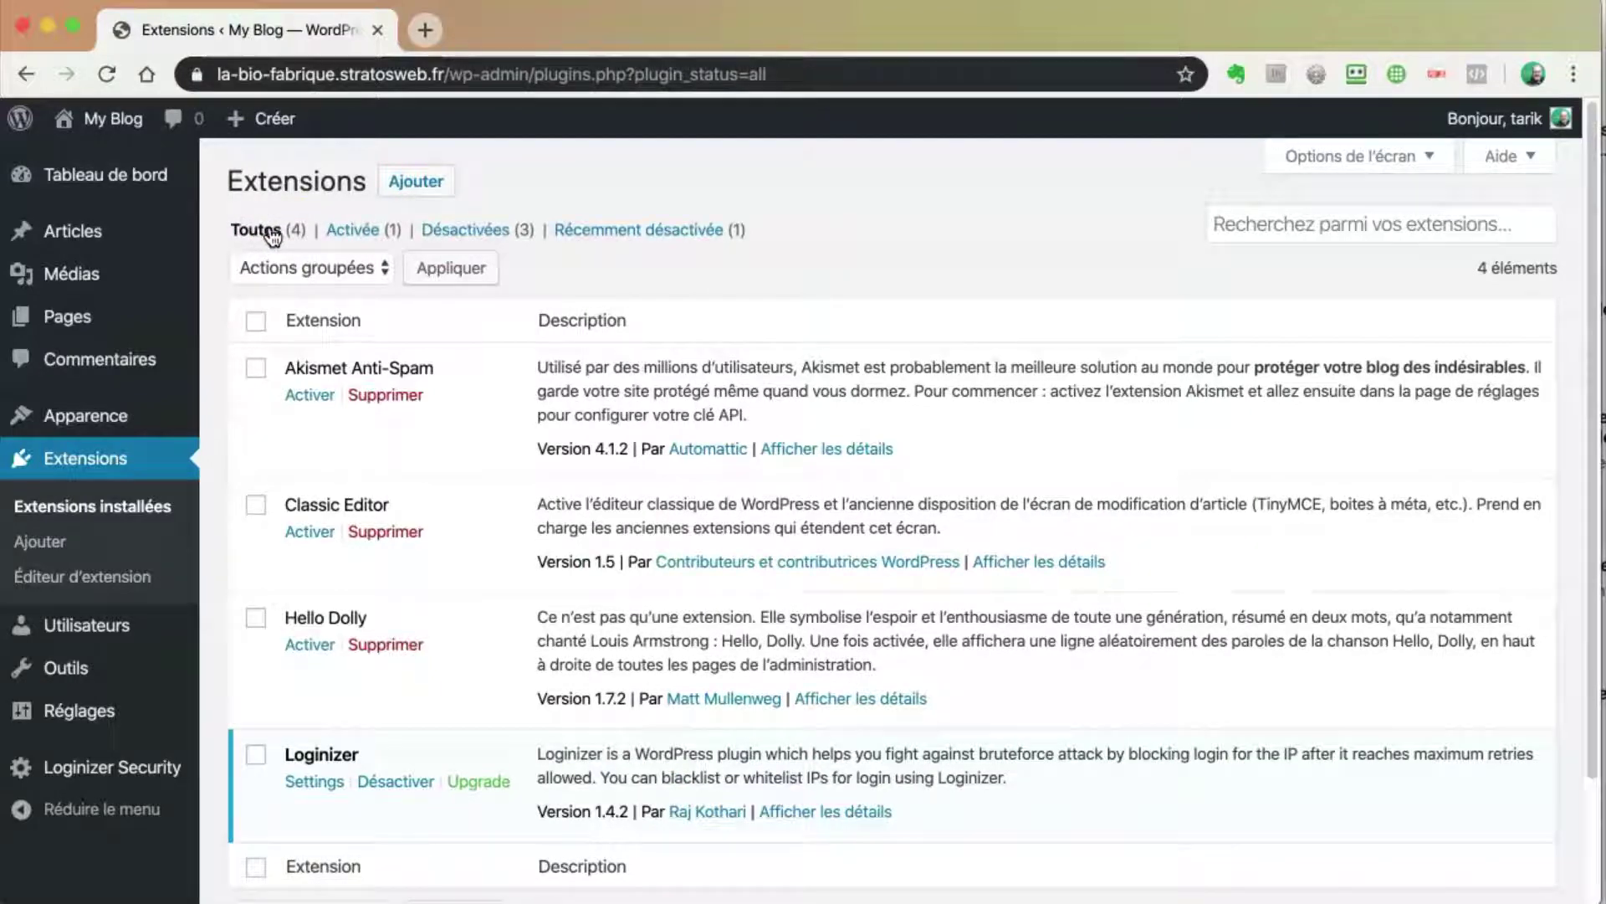
left_click(206, 770)
Step: Log out of the WordPress administration account
mouse_move(1539, 118)
left_click(1432, 244)
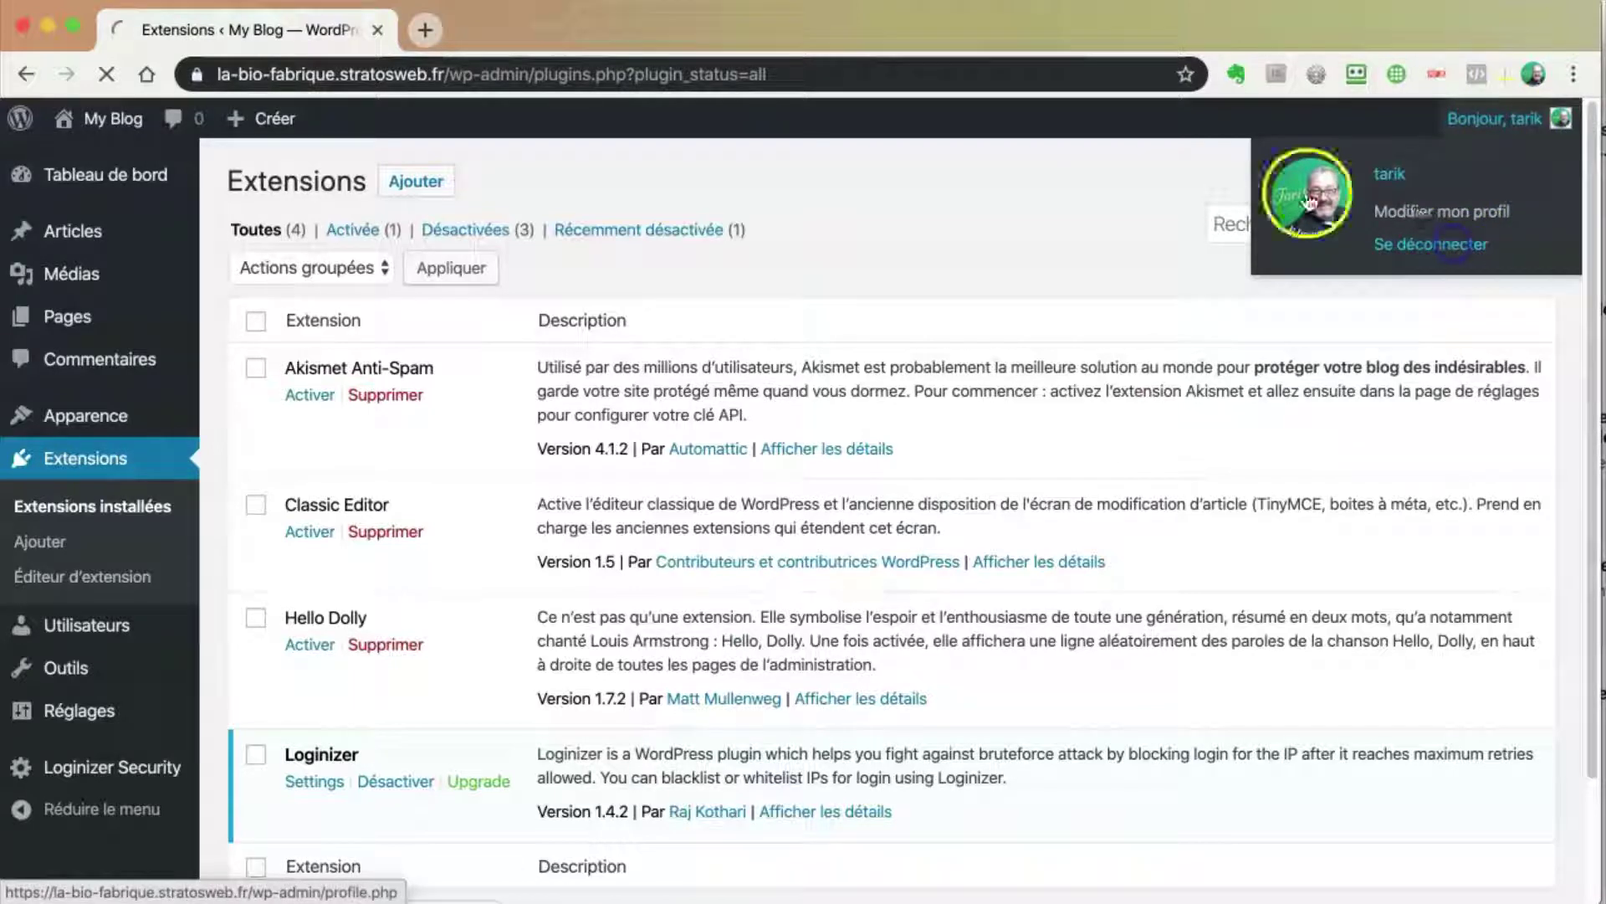
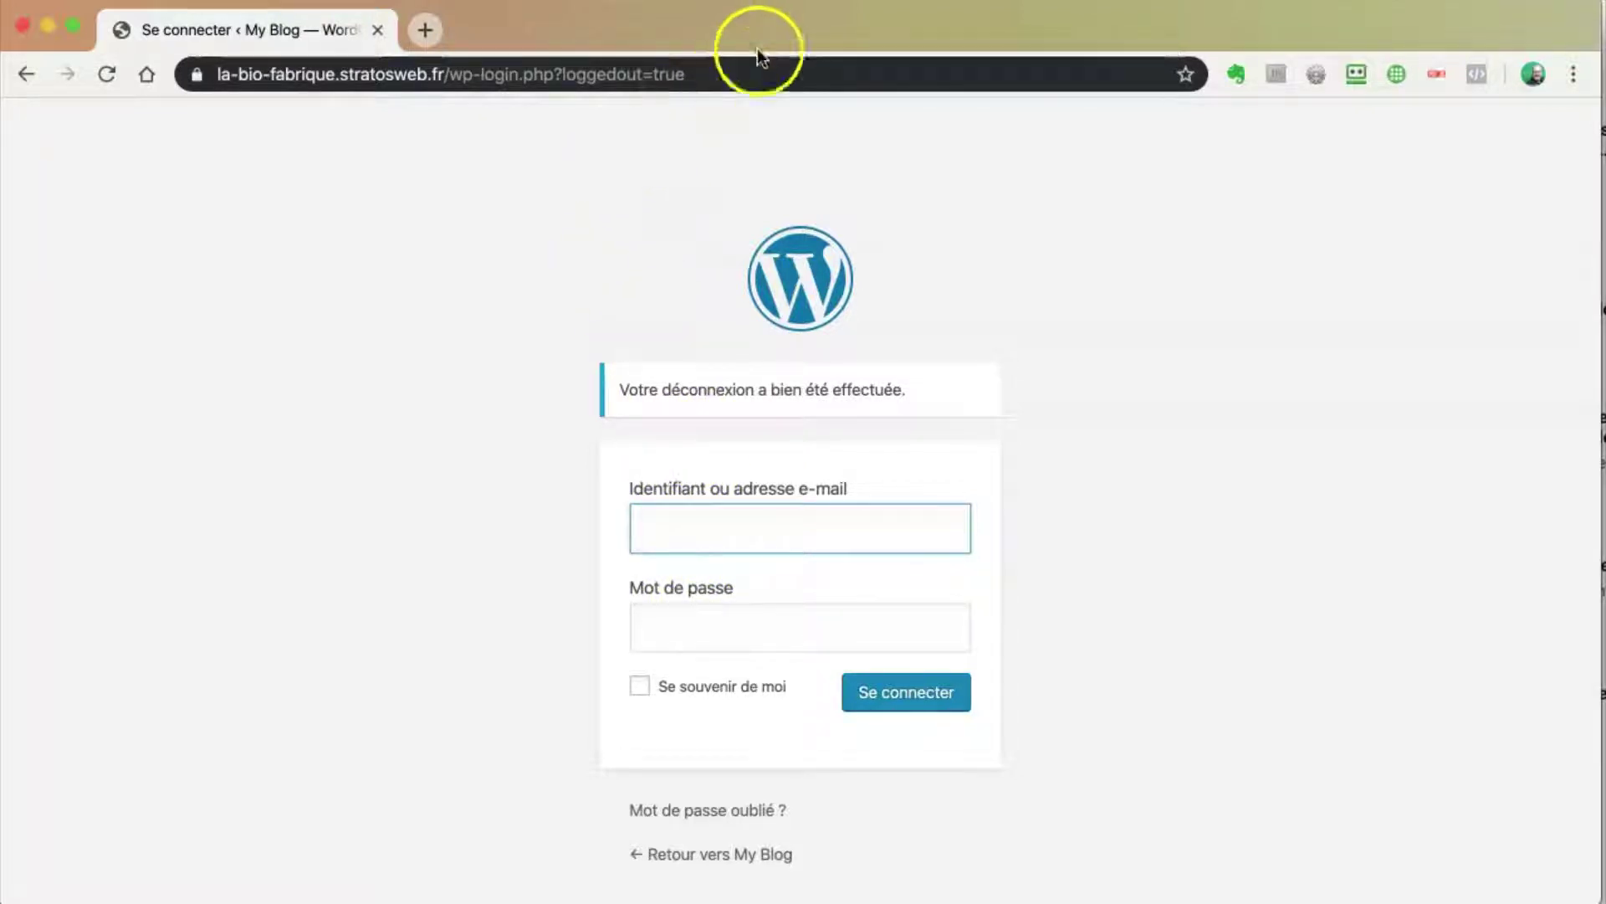
Step: Try to log in with an incomplete username and a password, and dismiss the offer to save the login
left_click(704, 75)
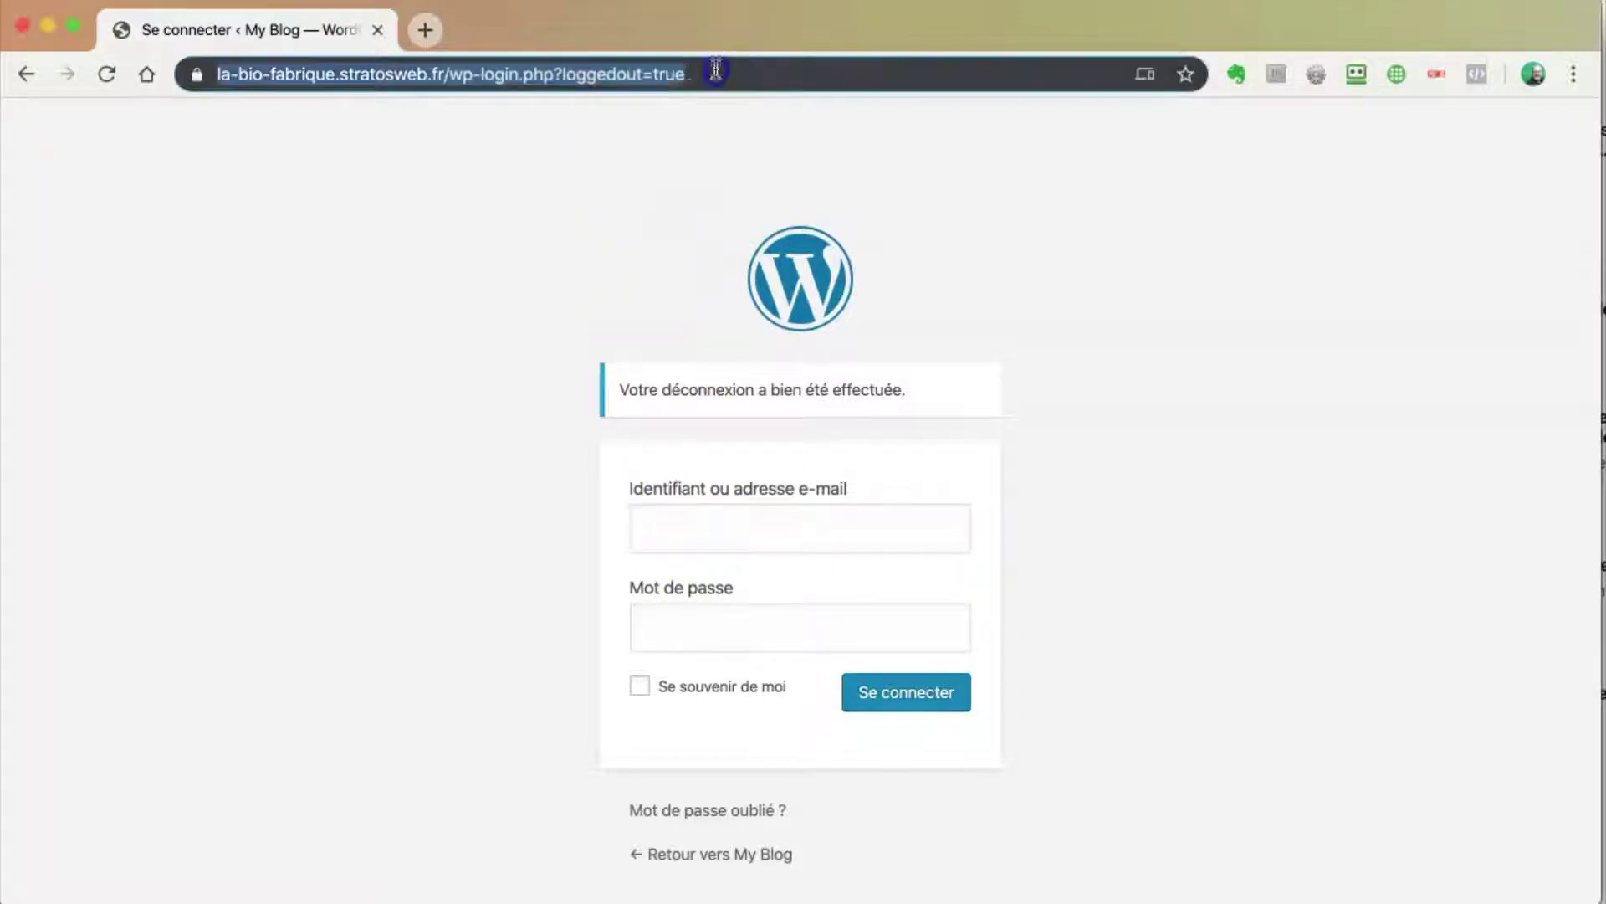
left_click(666, 526)
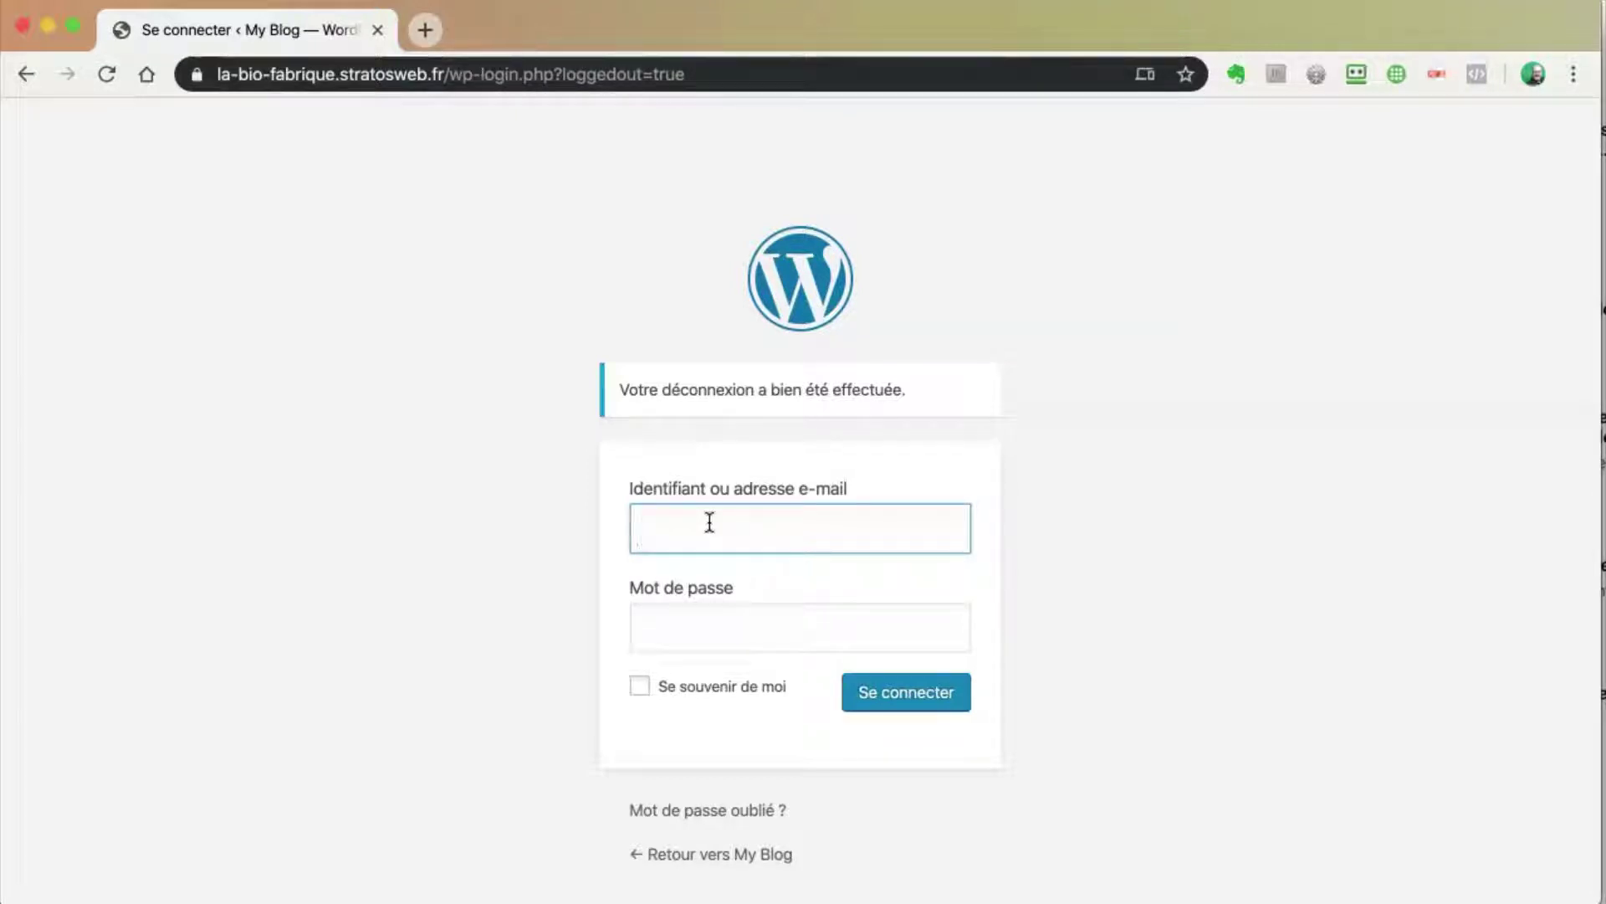
type("tari")
left_click(674, 631)
type("••••••••")
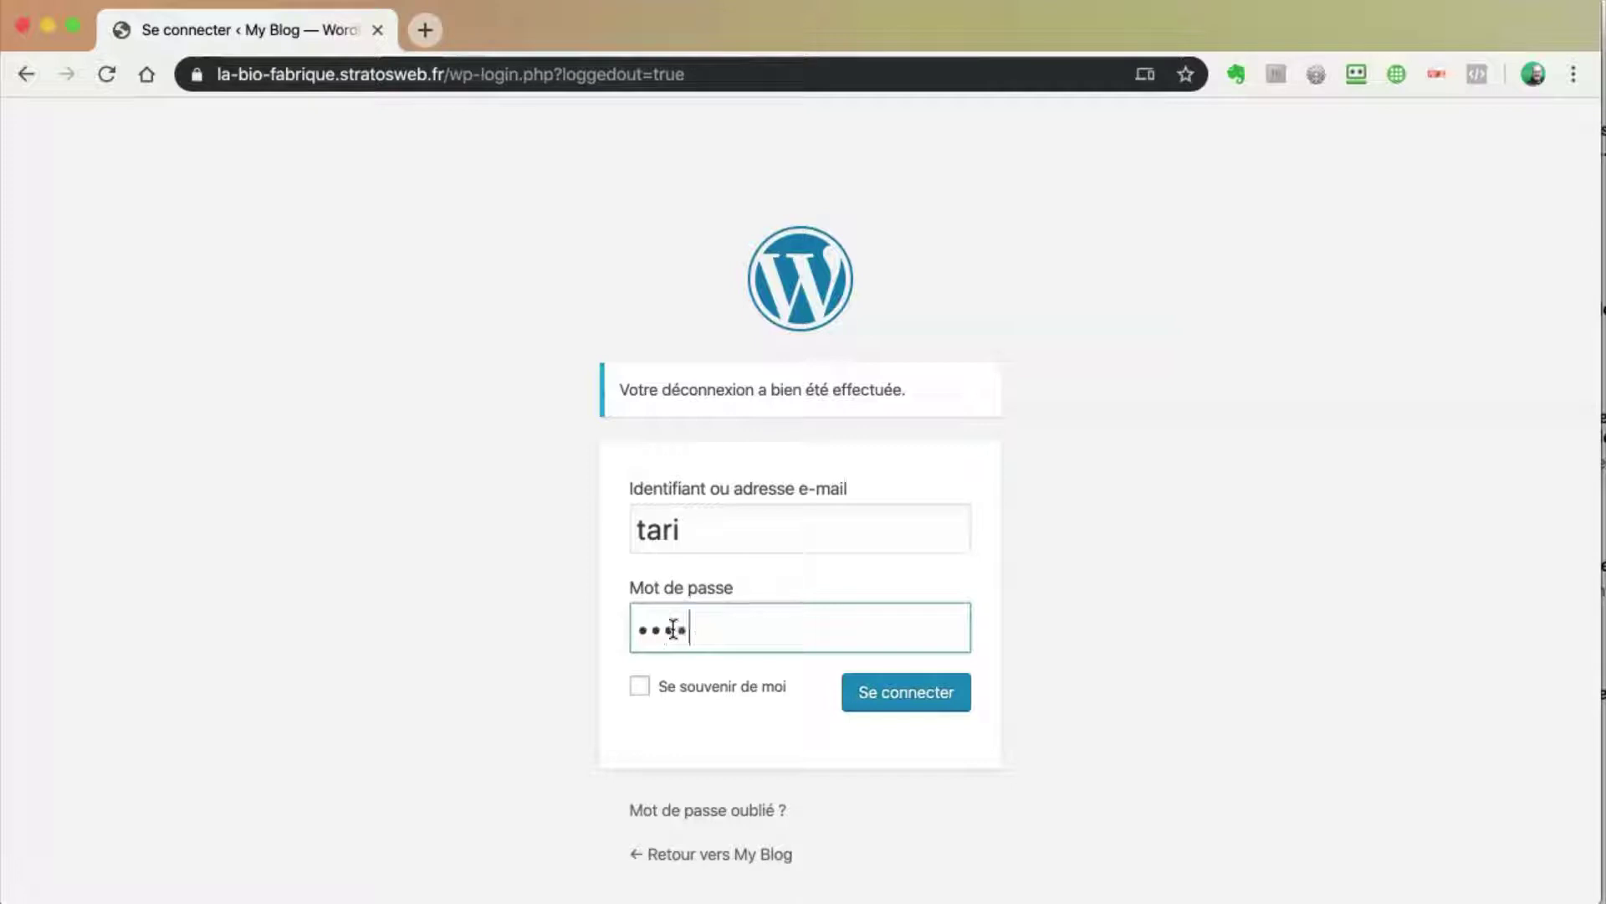
type("••")
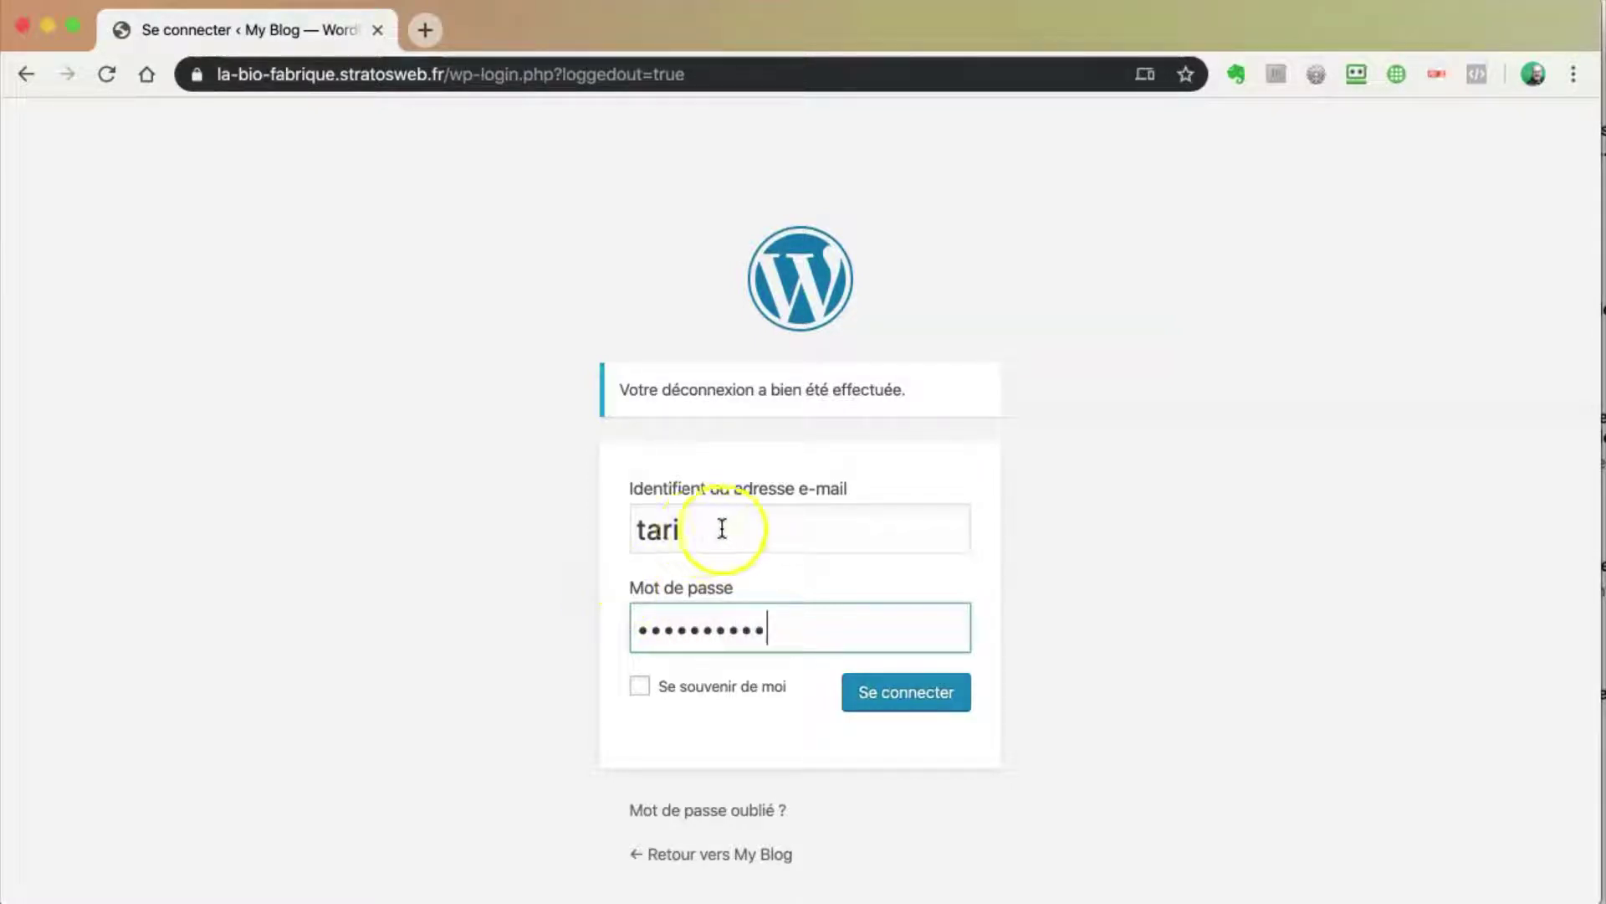
left_click(887, 695)
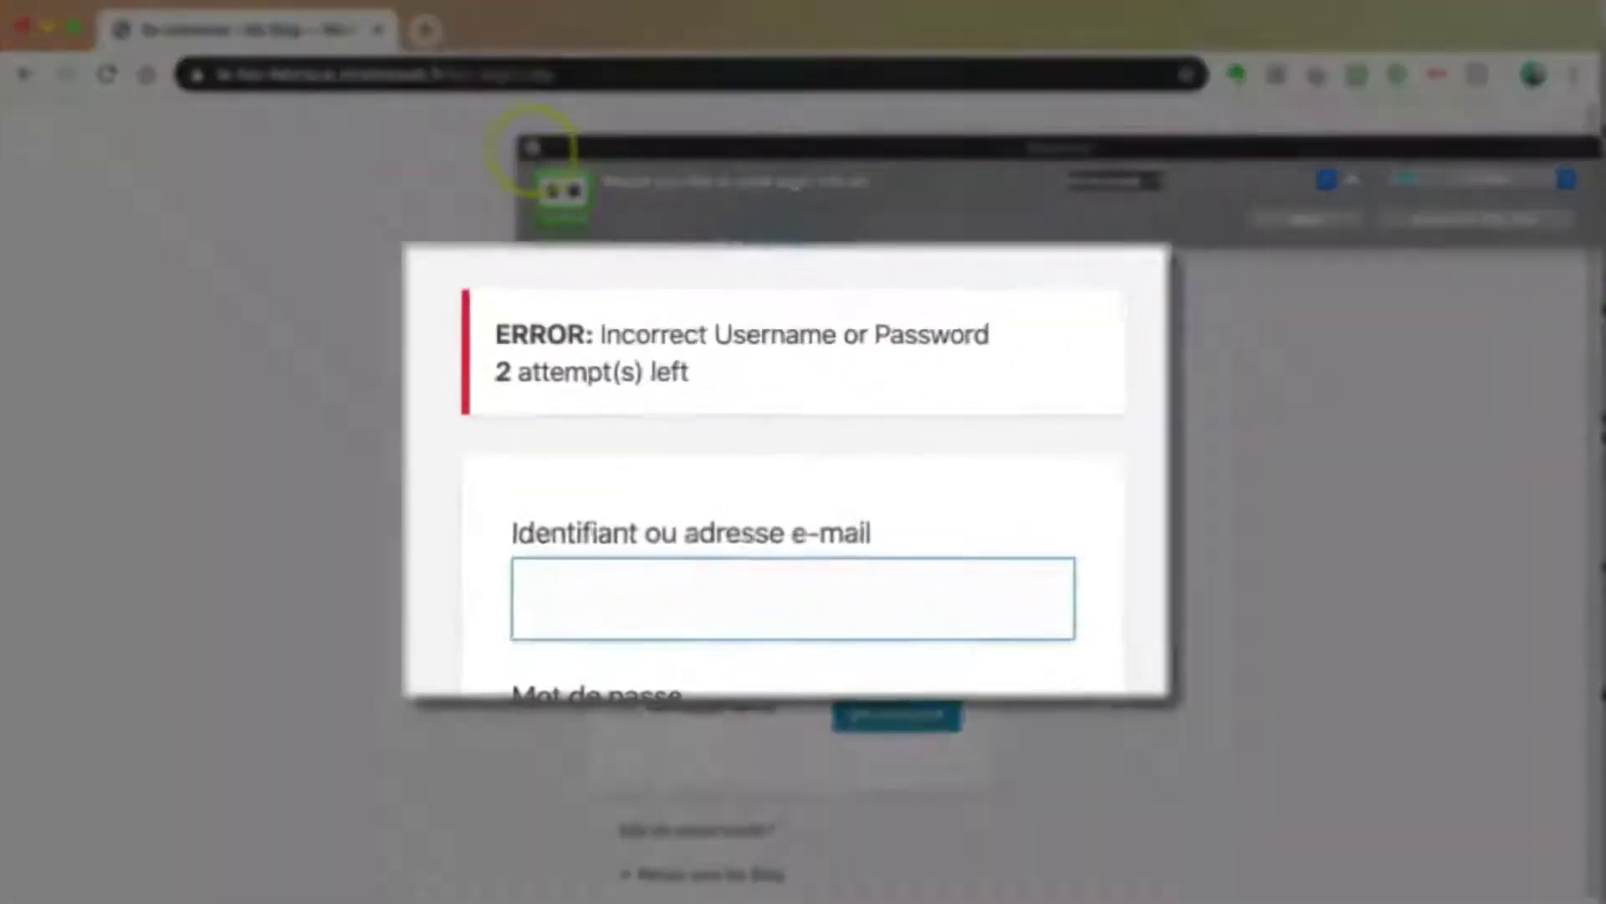
left_click(532, 148)
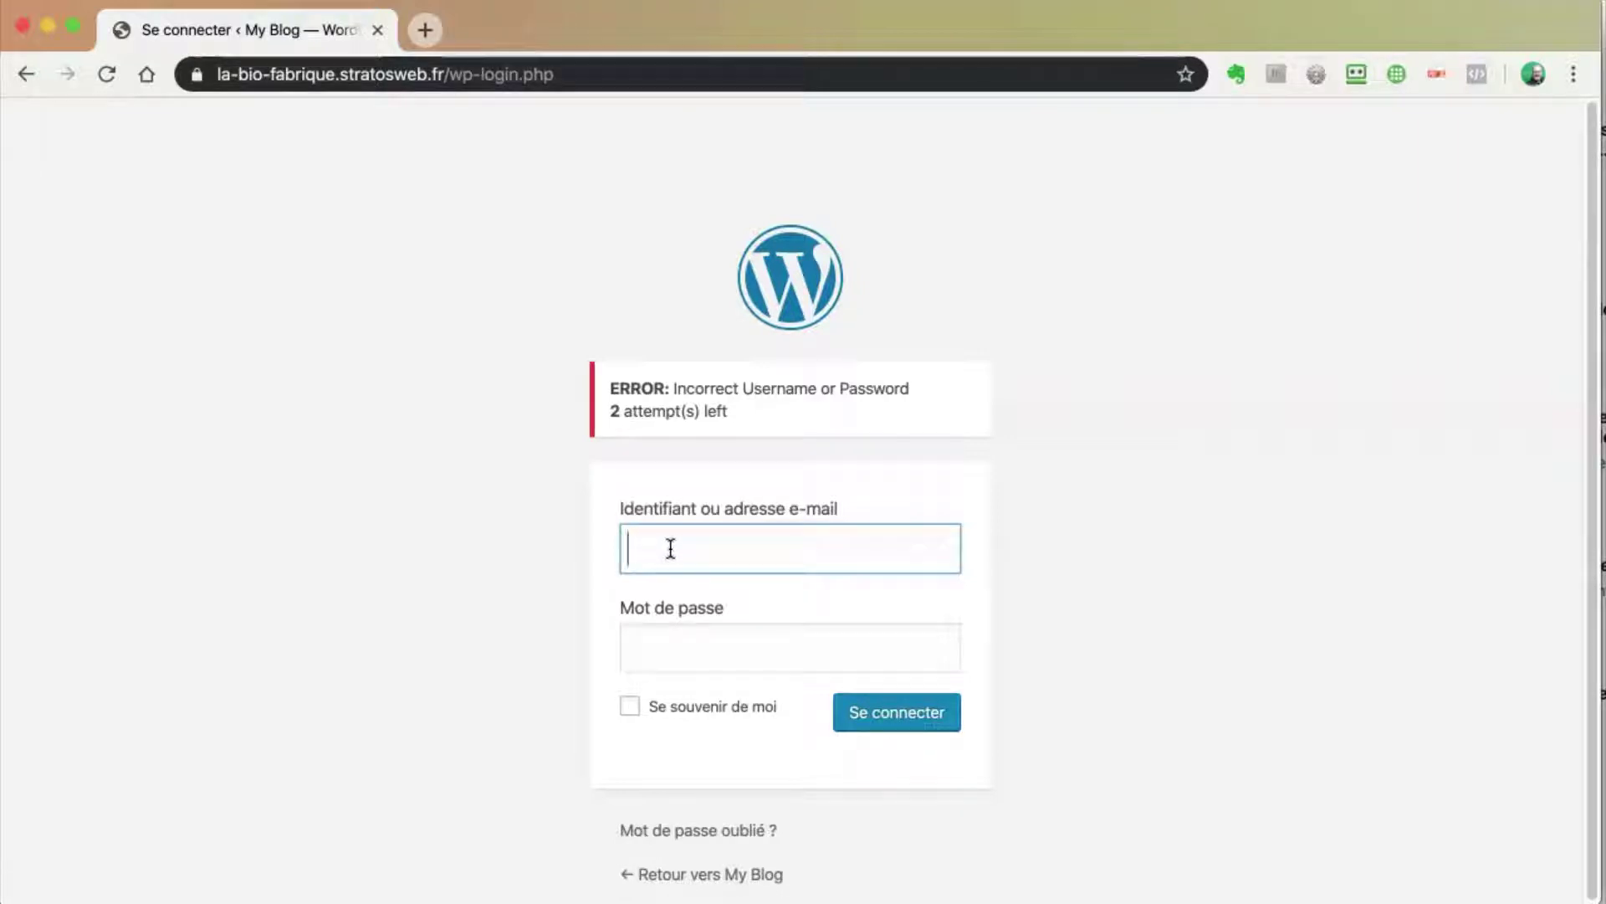
Step: Log in with the account username and password, enabling Se souvenir de moi, and dismiss the RoboForm offer to save the login
left_click(668, 547)
type("Tarik")
key("Tab")
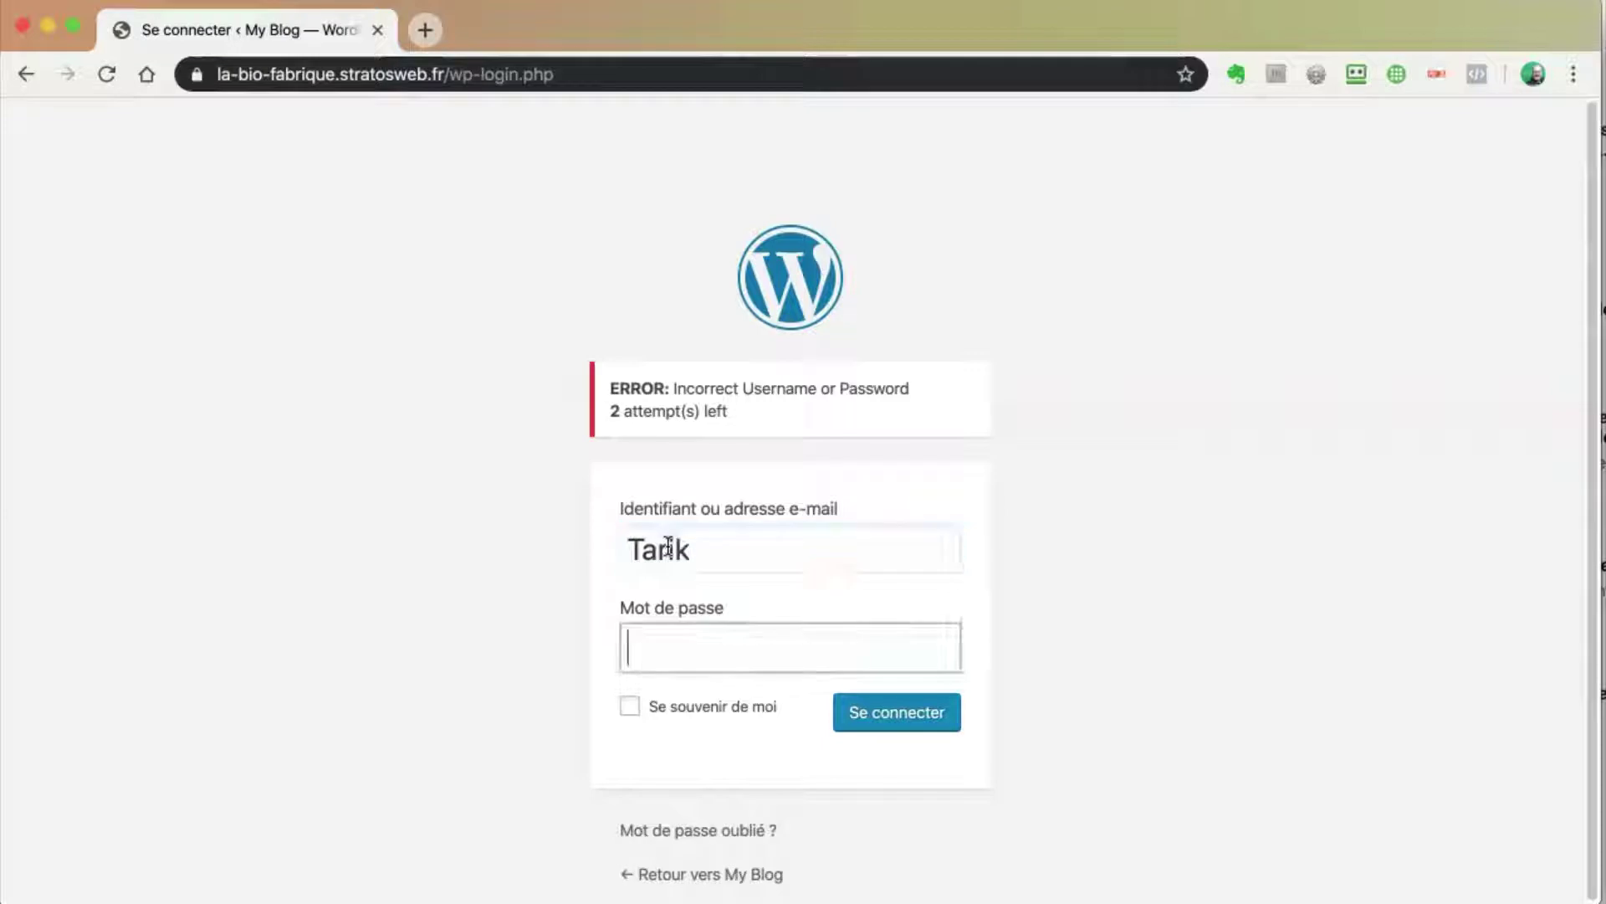
type("••••••")
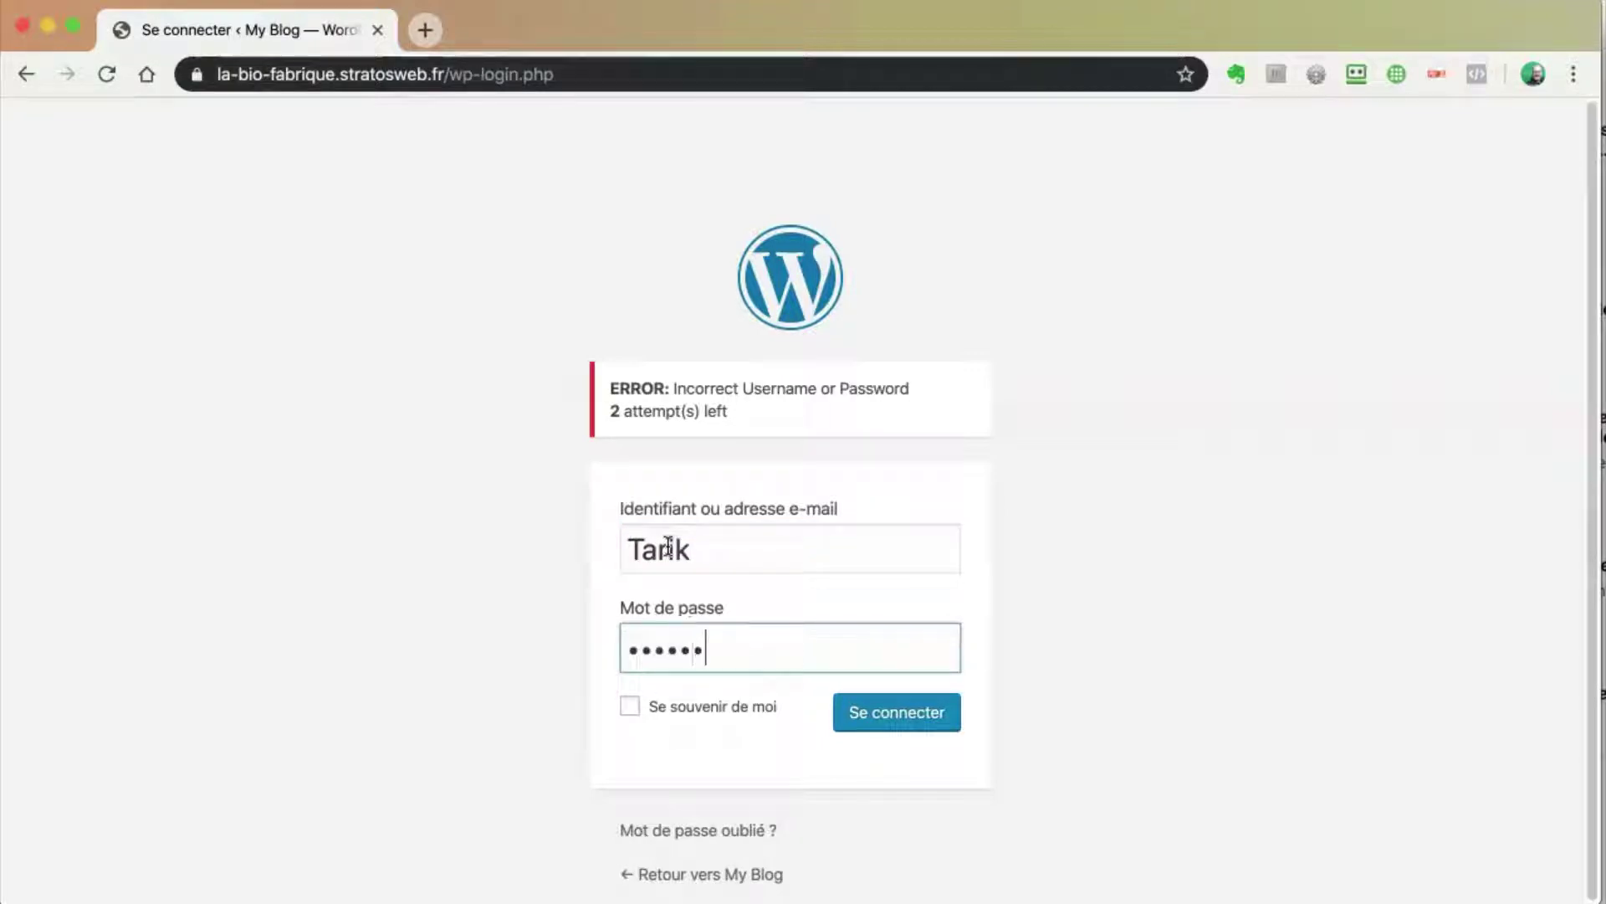
type("••••")
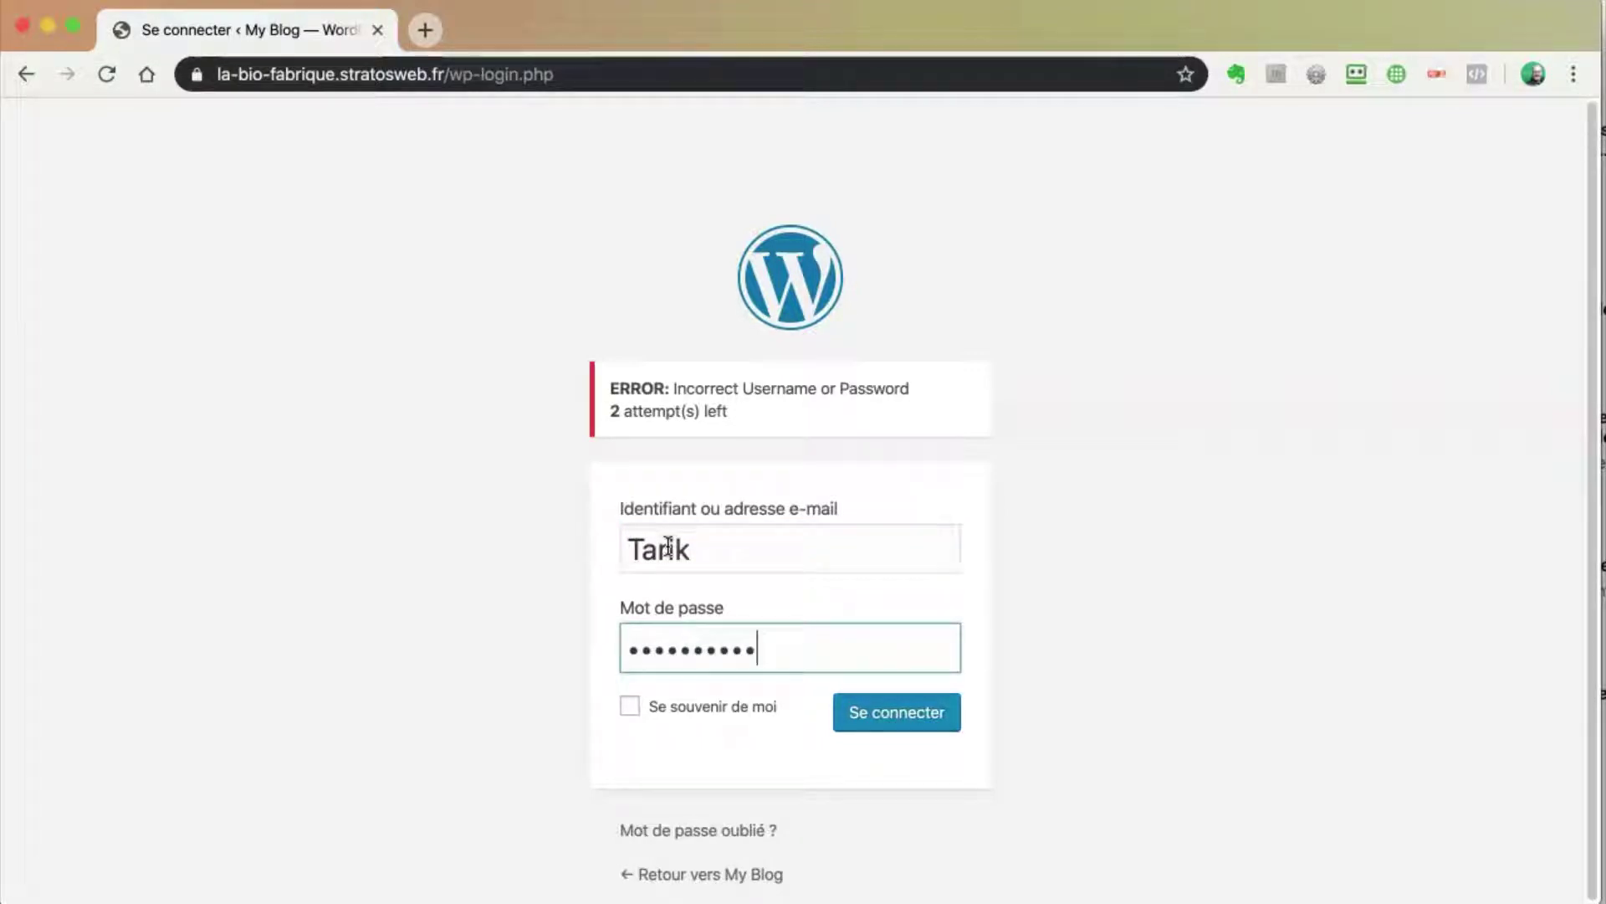
left_click(629, 706)
left_click(868, 716)
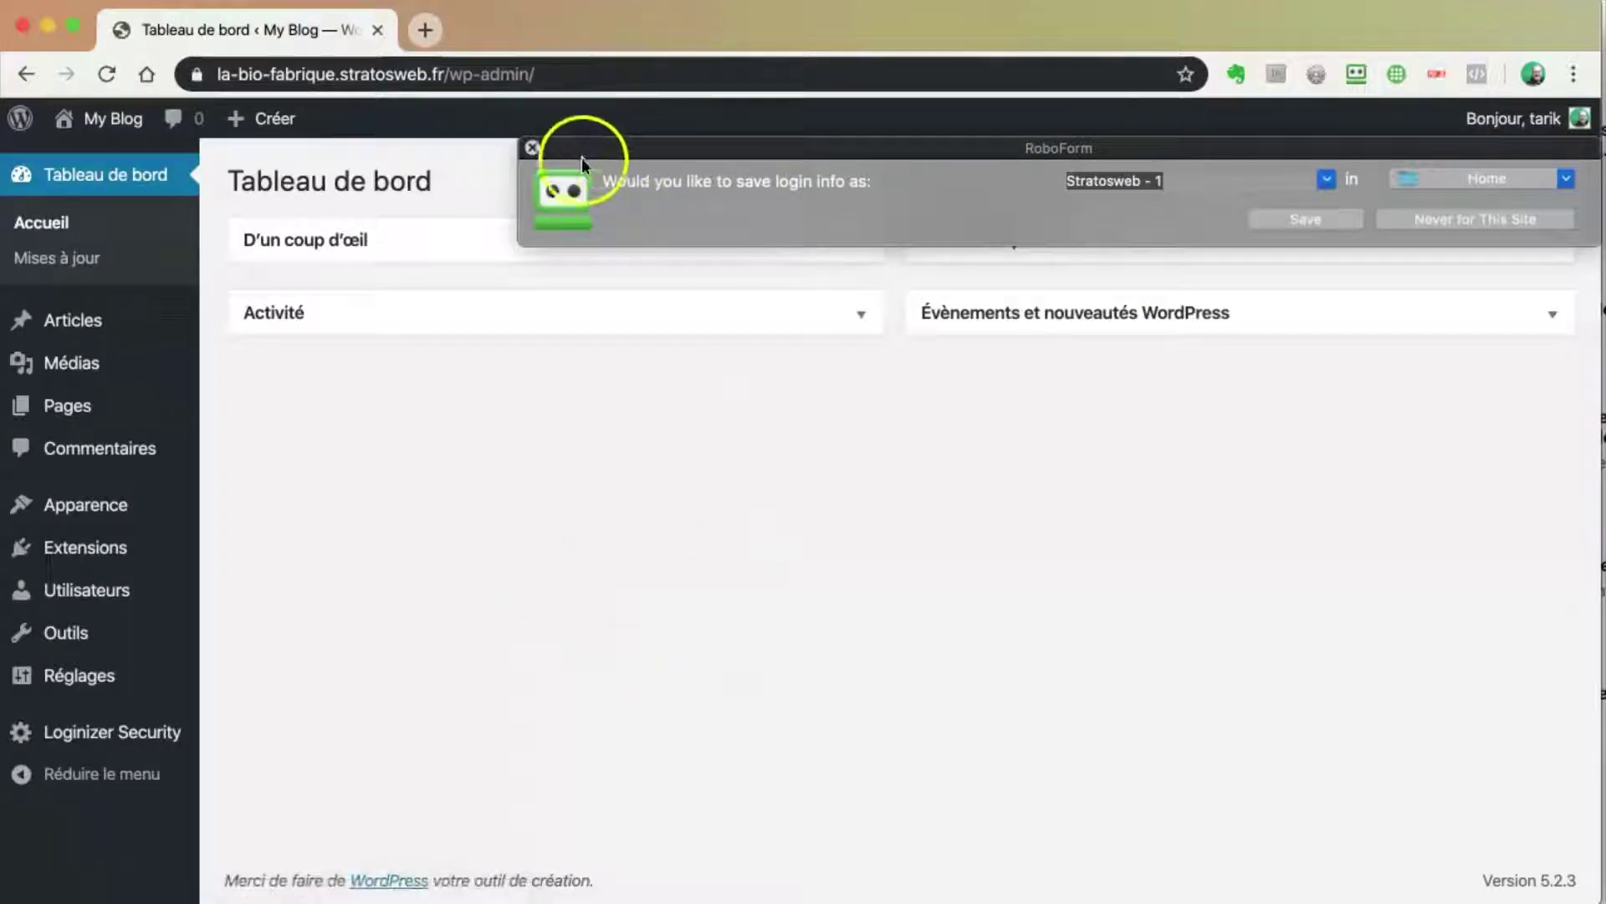
left_click(532, 148)
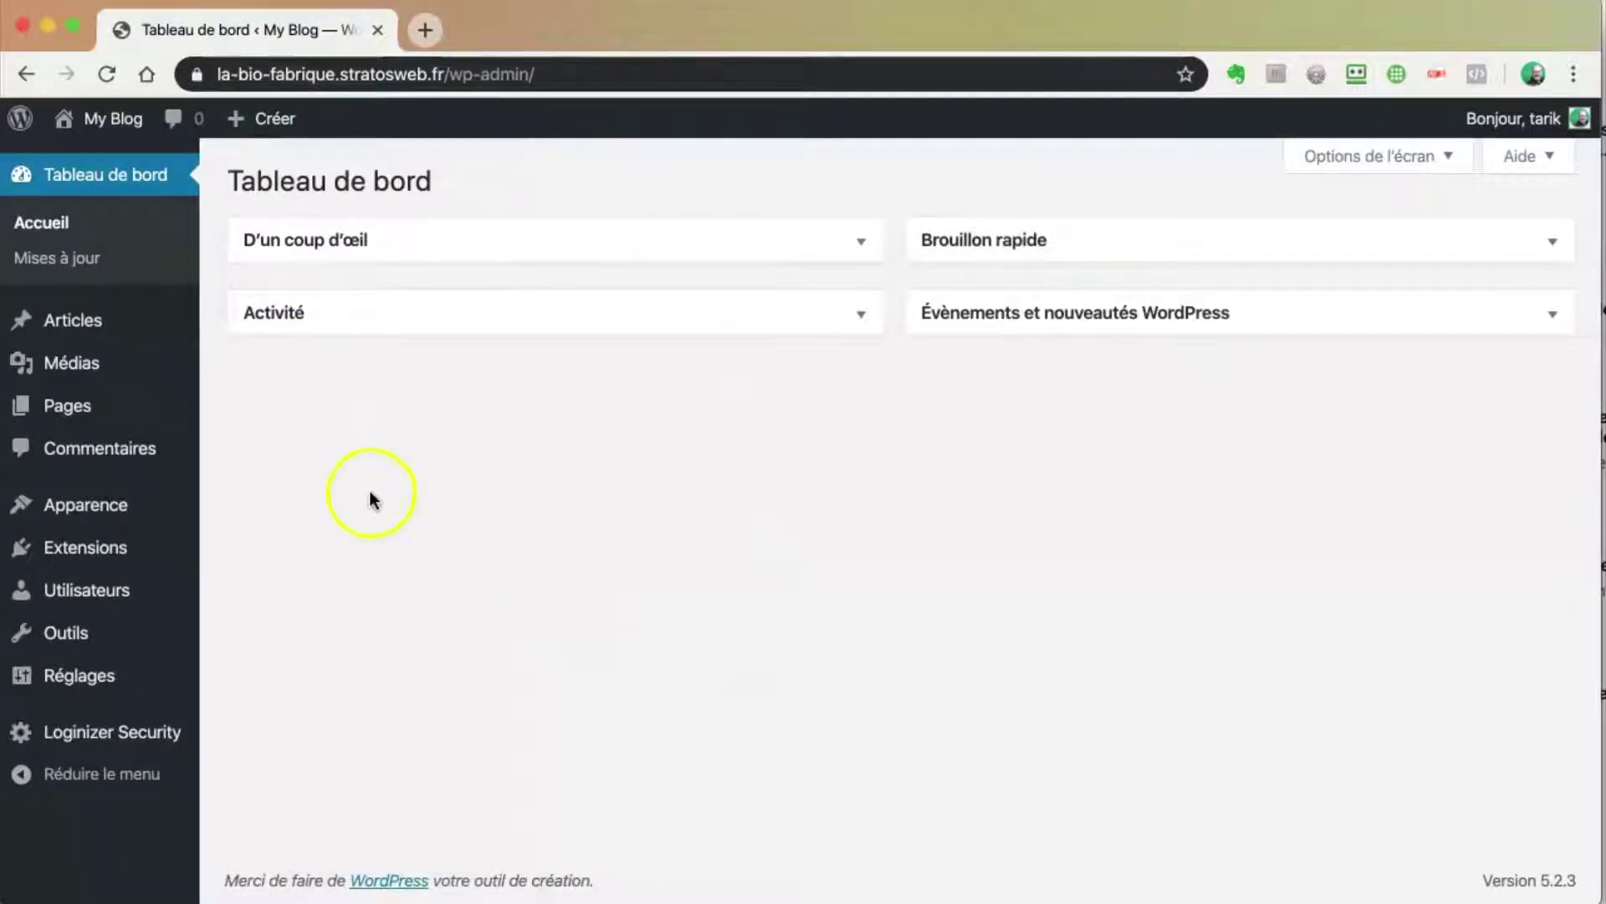
Step: Open the list of installed extensions and find the Loginizer plugin
mouse_move(118, 735)
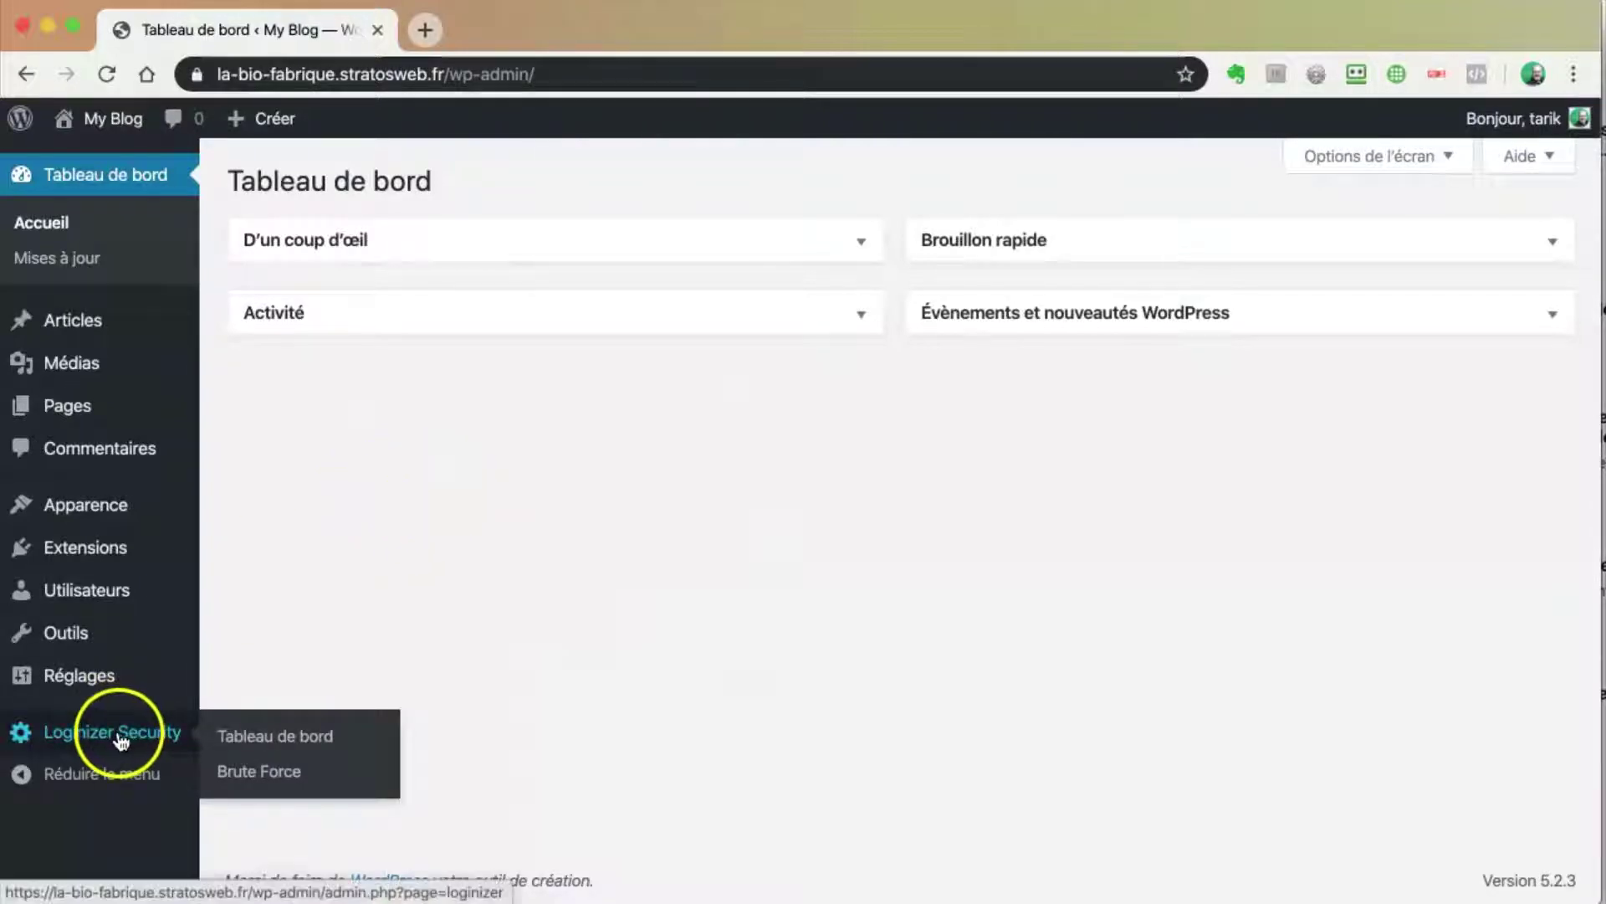
left_click(82, 552)
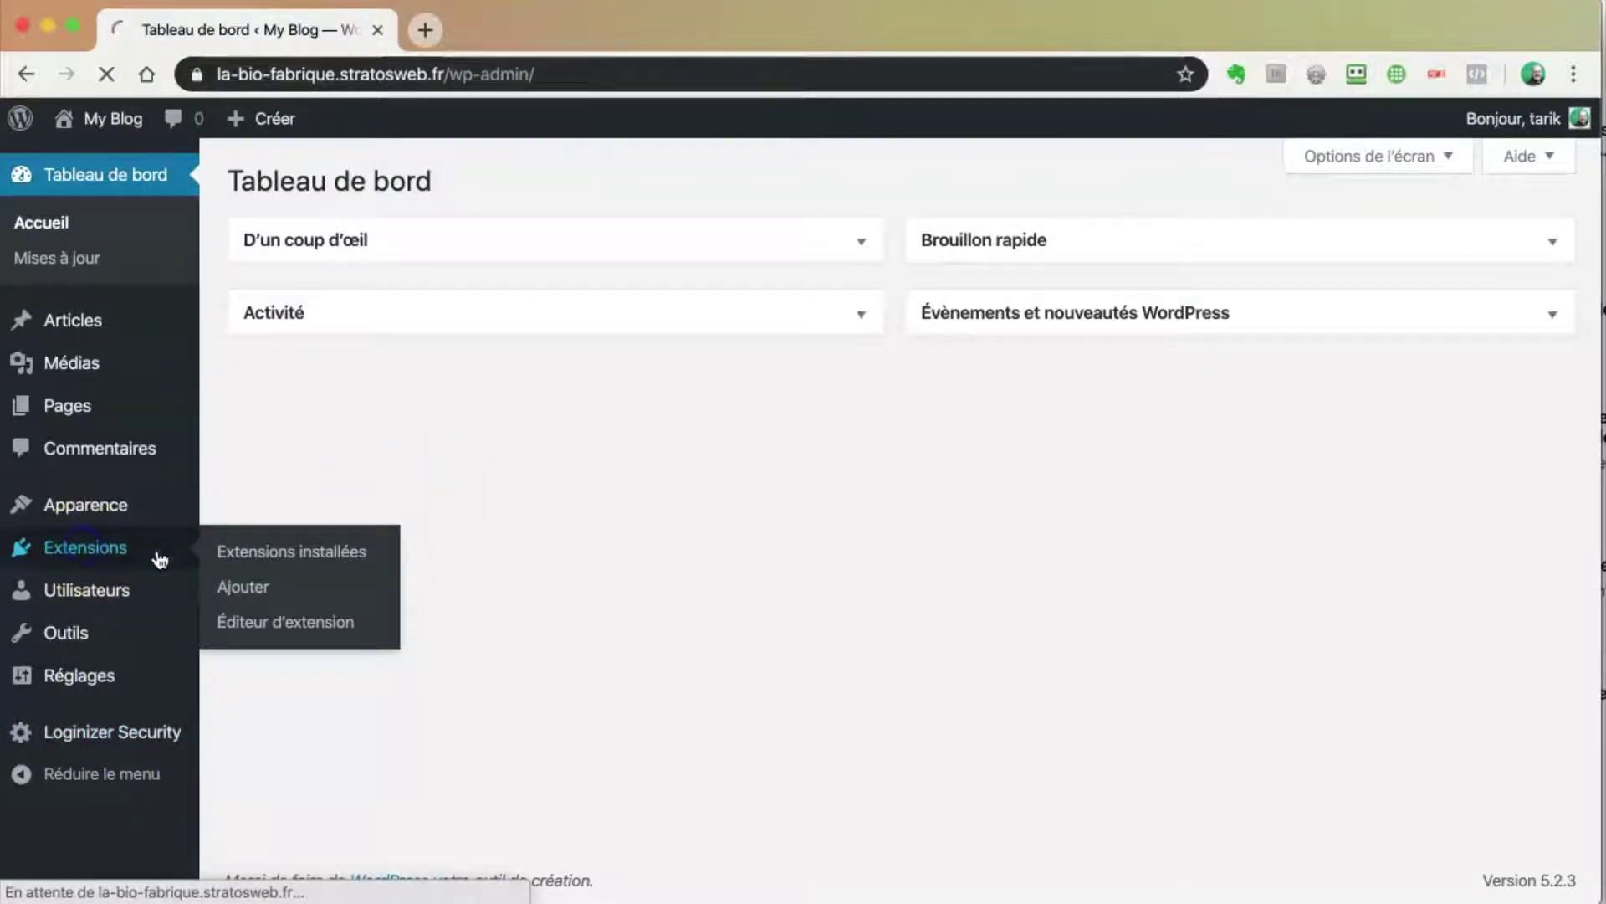
scroll(500, 622, "down", 3)
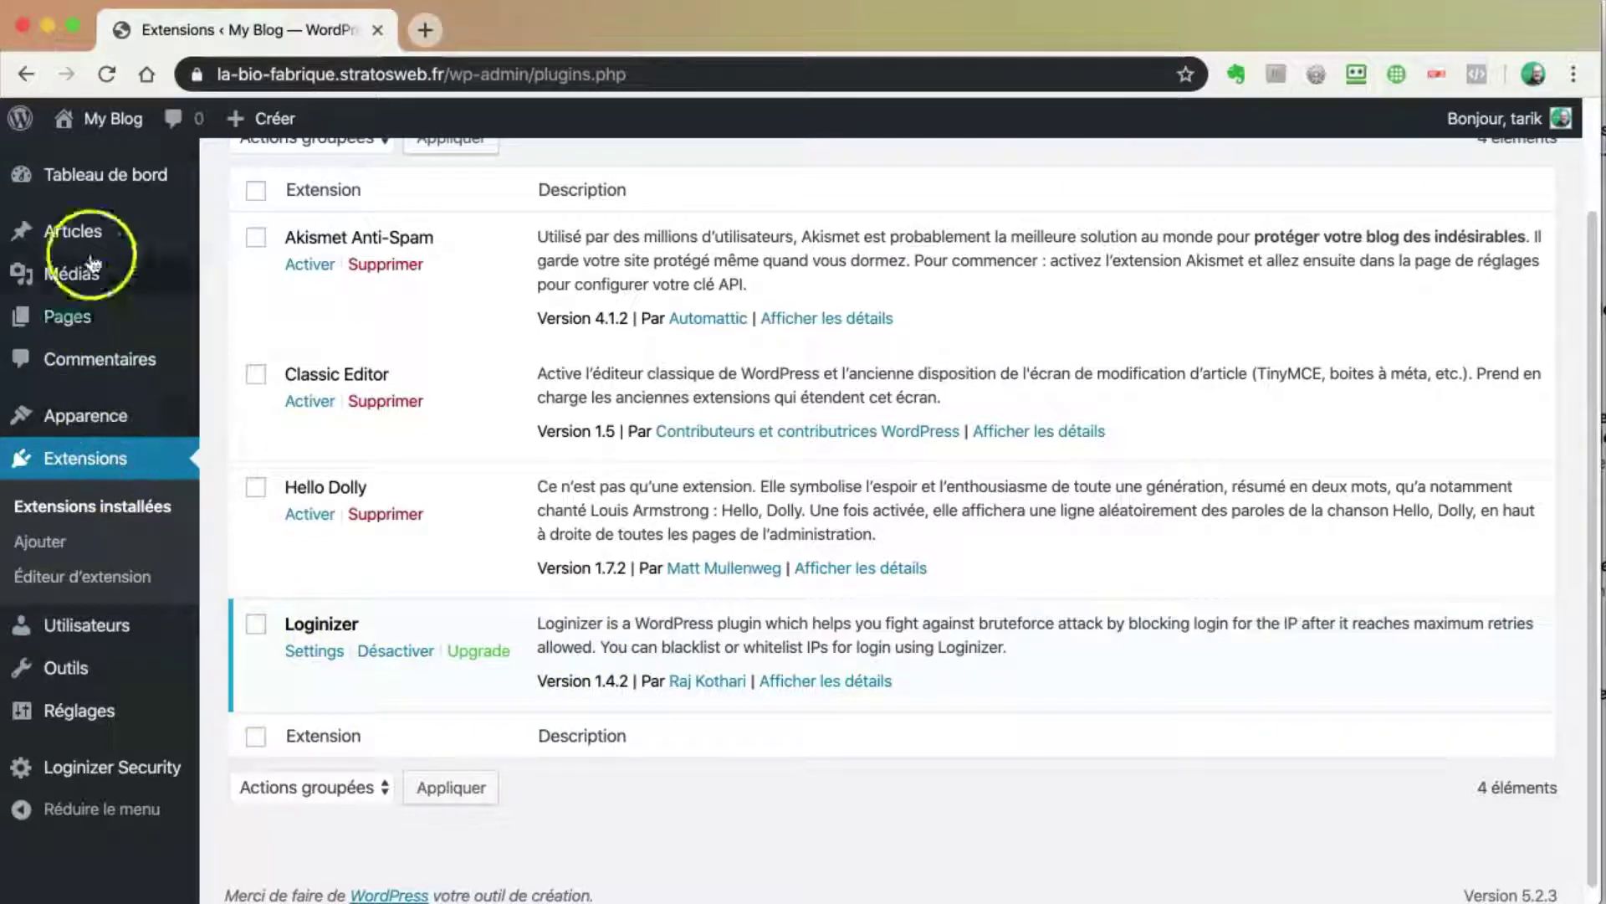
Step: Open the Loginizer Security dashboard and look over its sections
mouse_move(113, 770)
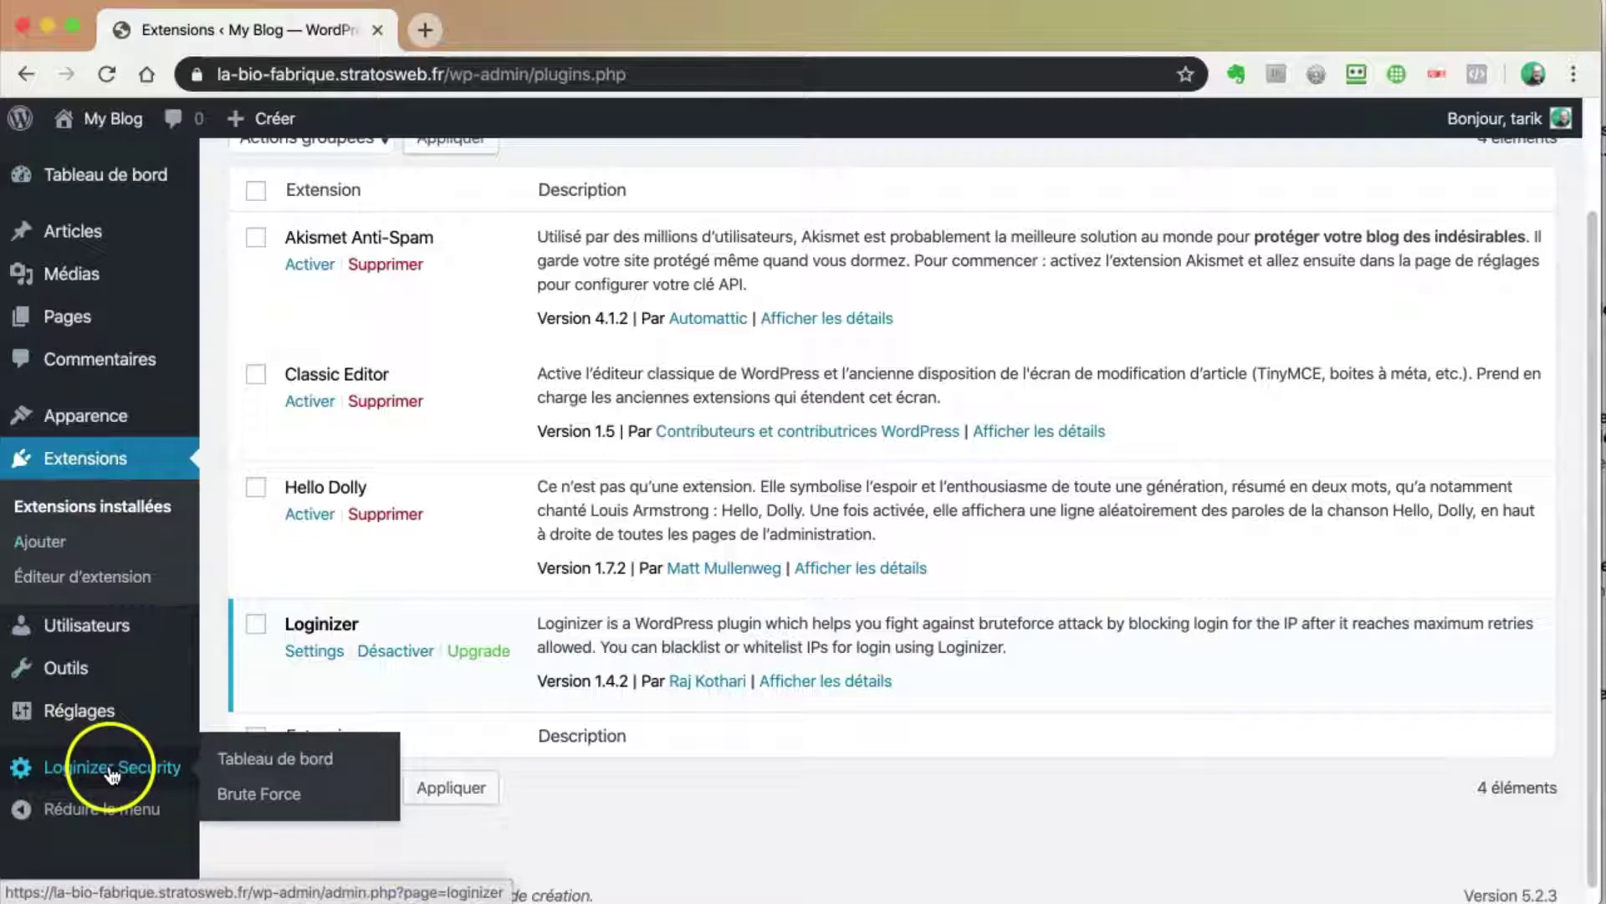
left_click(112, 774)
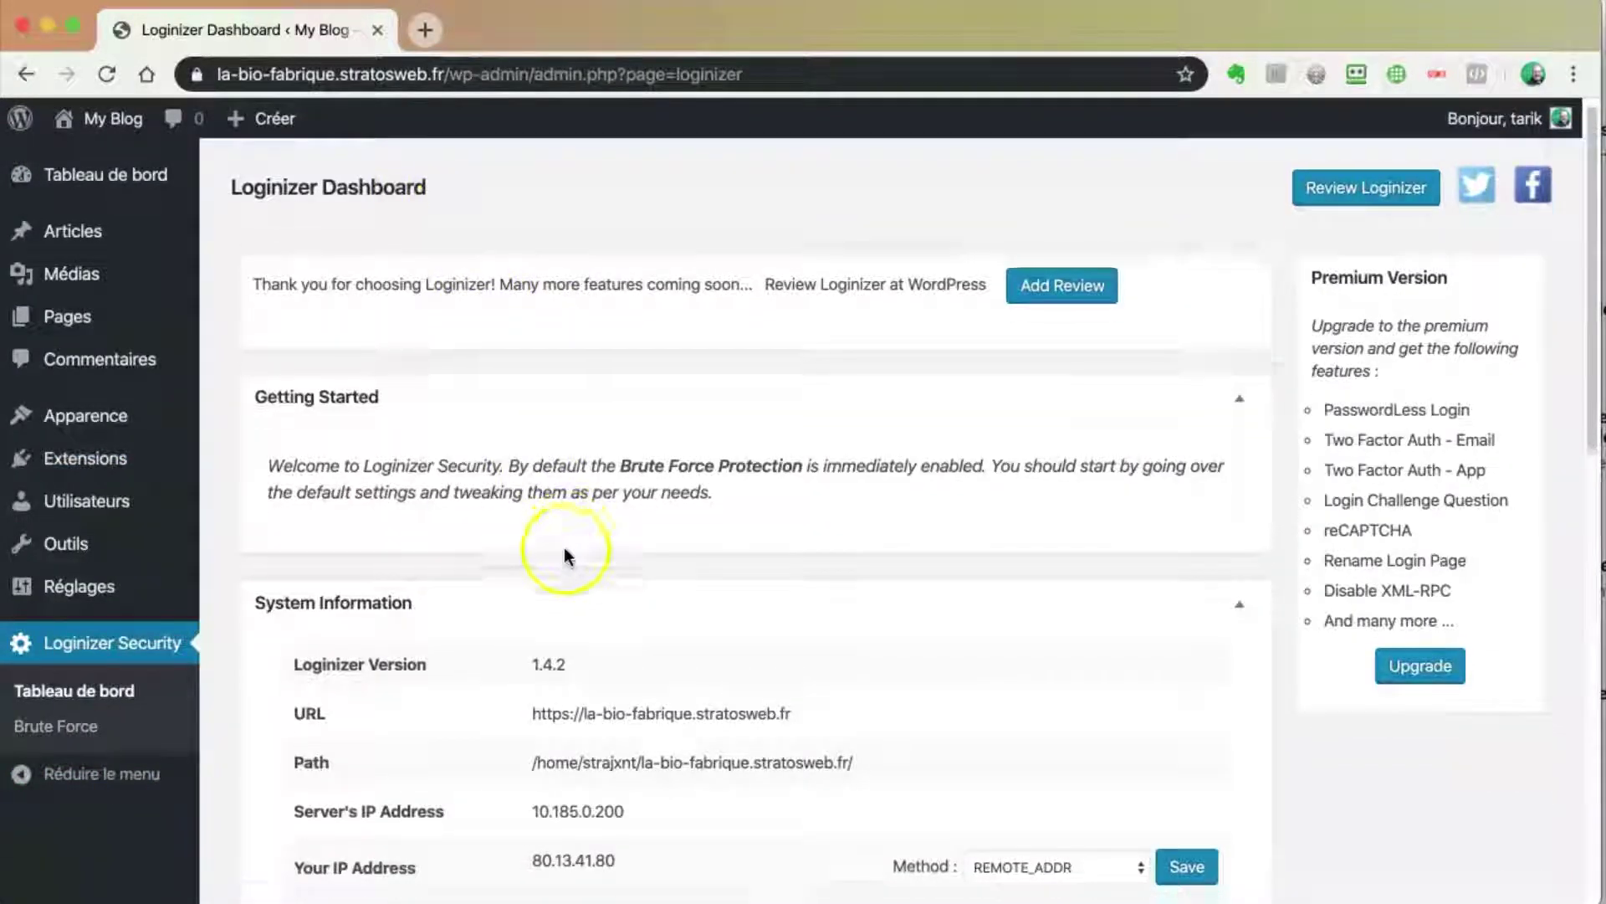
scroll(564, 547, "down", 5)
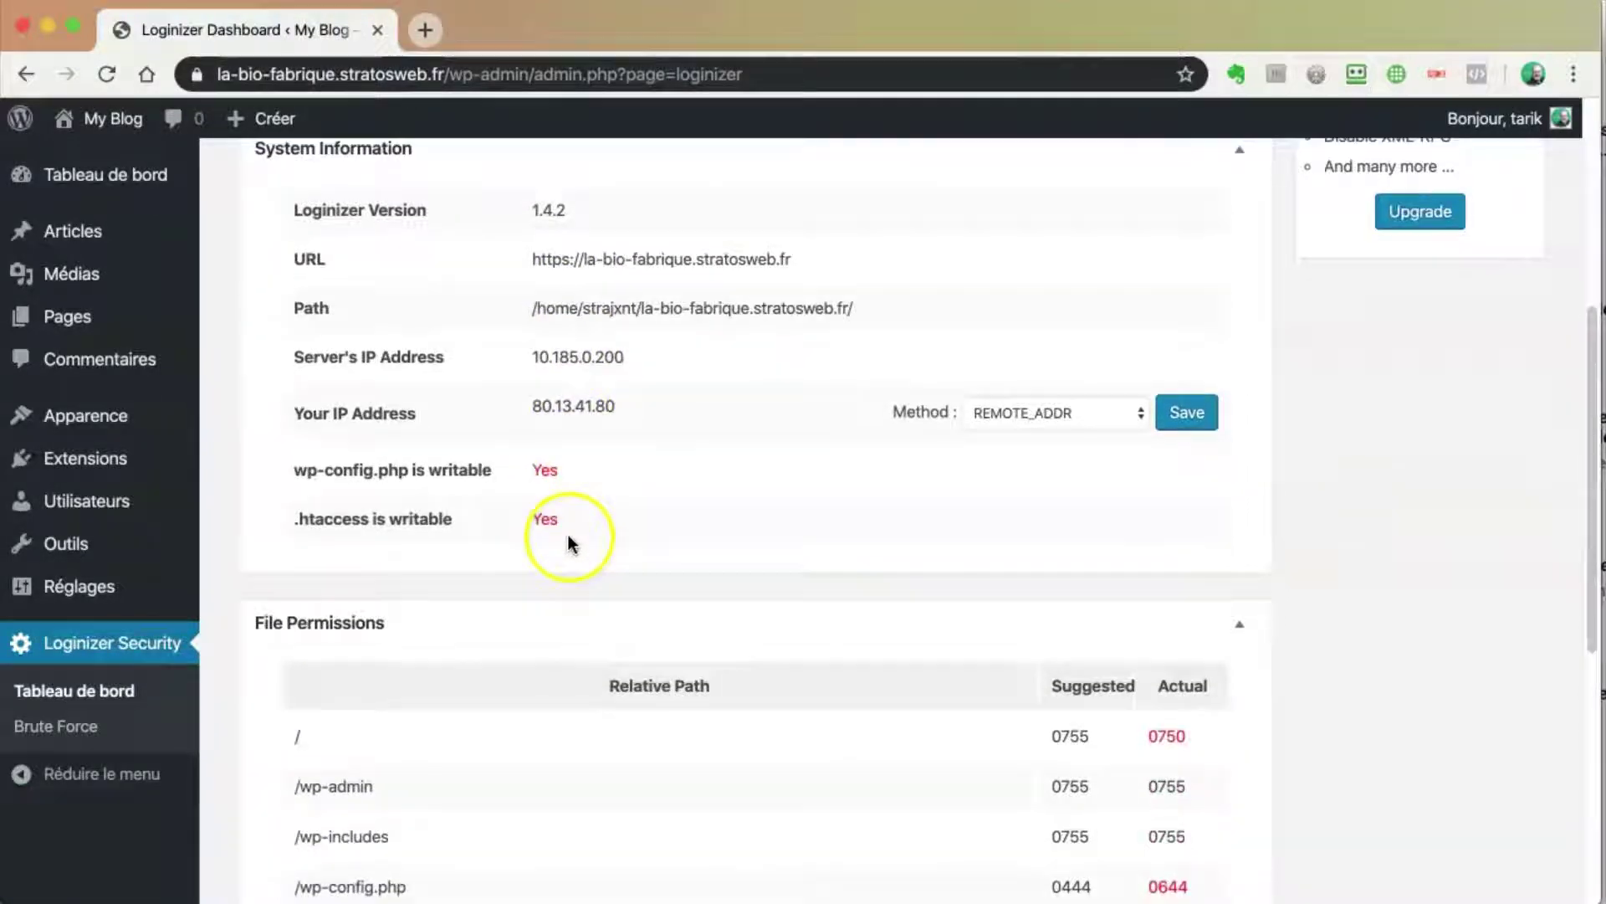
scroll(566, 535, "up", 6)
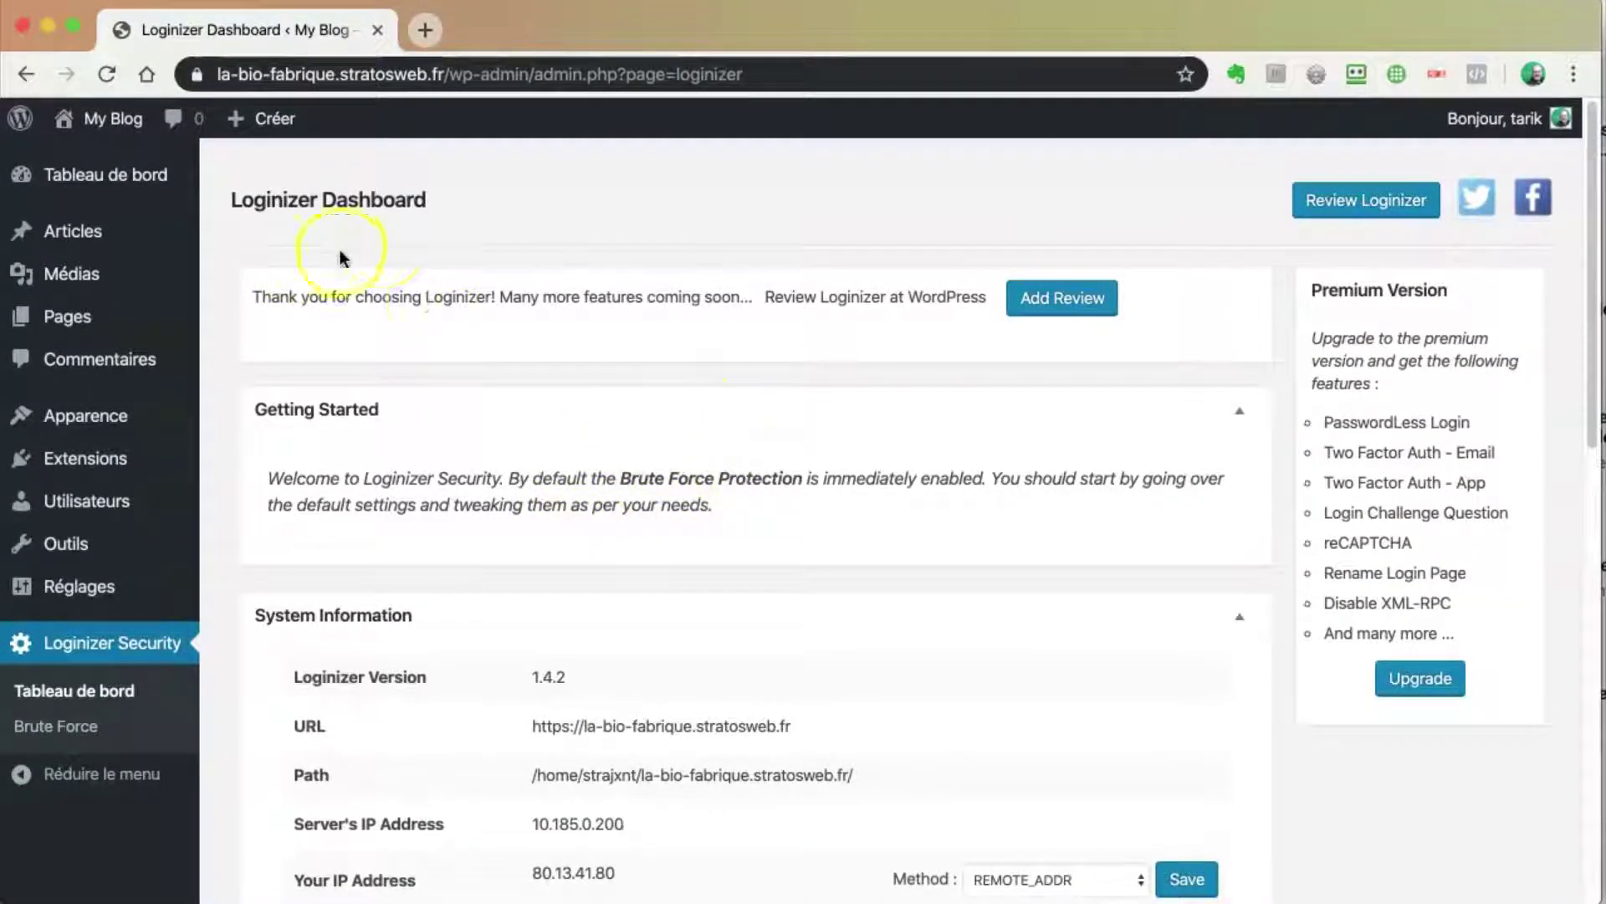
scroll(637, 588, "down", 5)
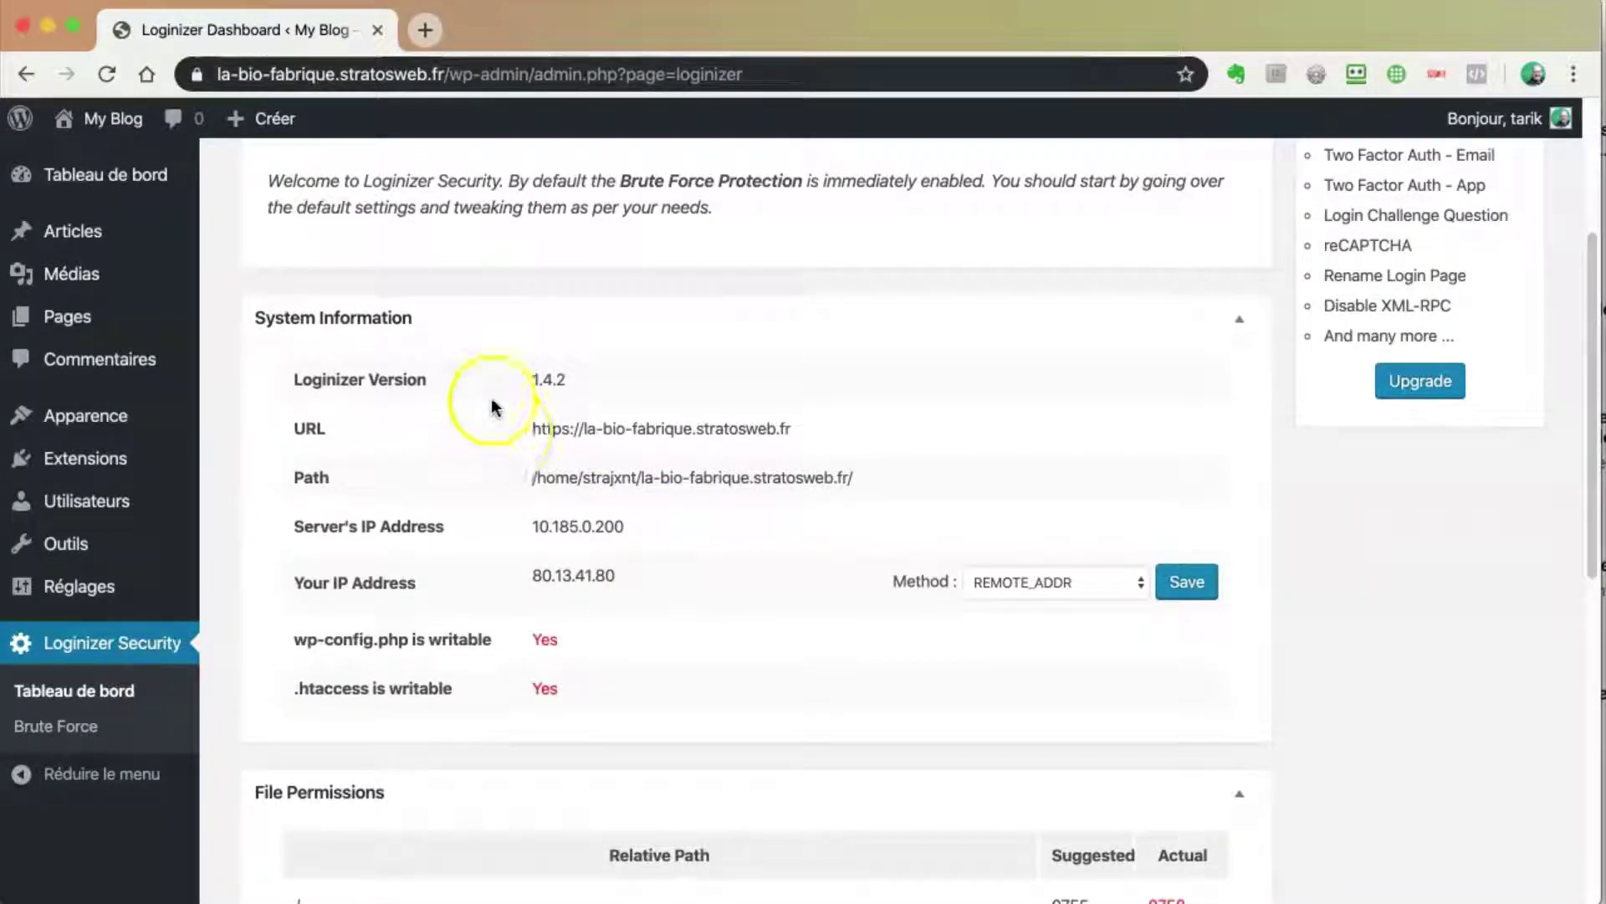
Step: Examine the System Information section, highlighting the Loginizer version label and the site URL, and checking the path and IP addresses
left_click_drag(338, 379, 414, 379)
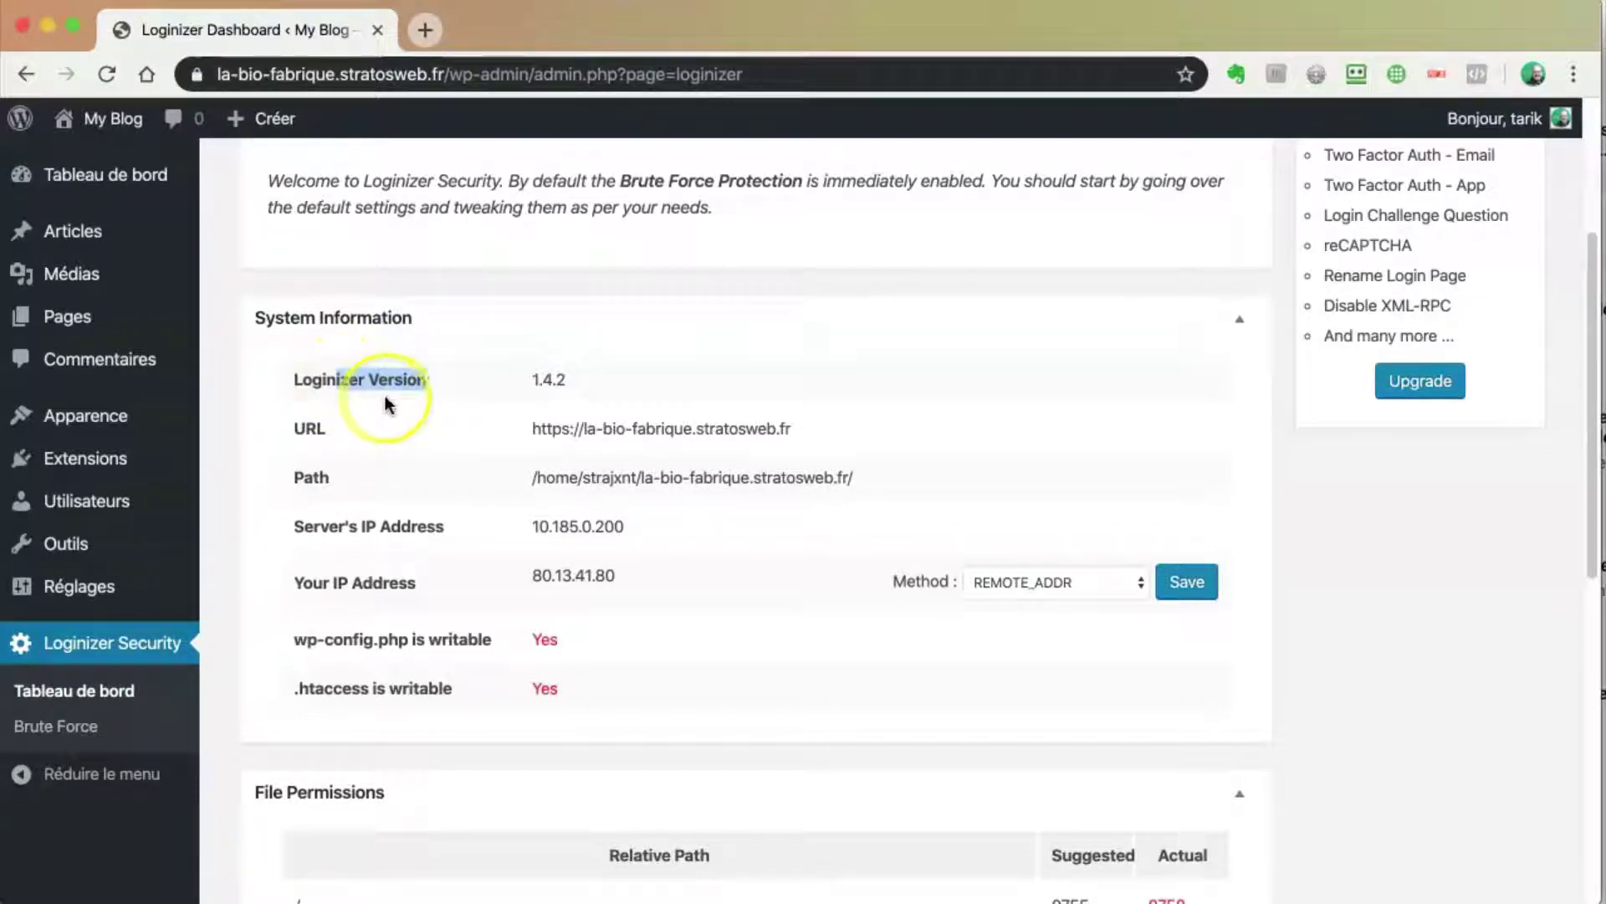
left_click_drag(562, 429, 758, 428)
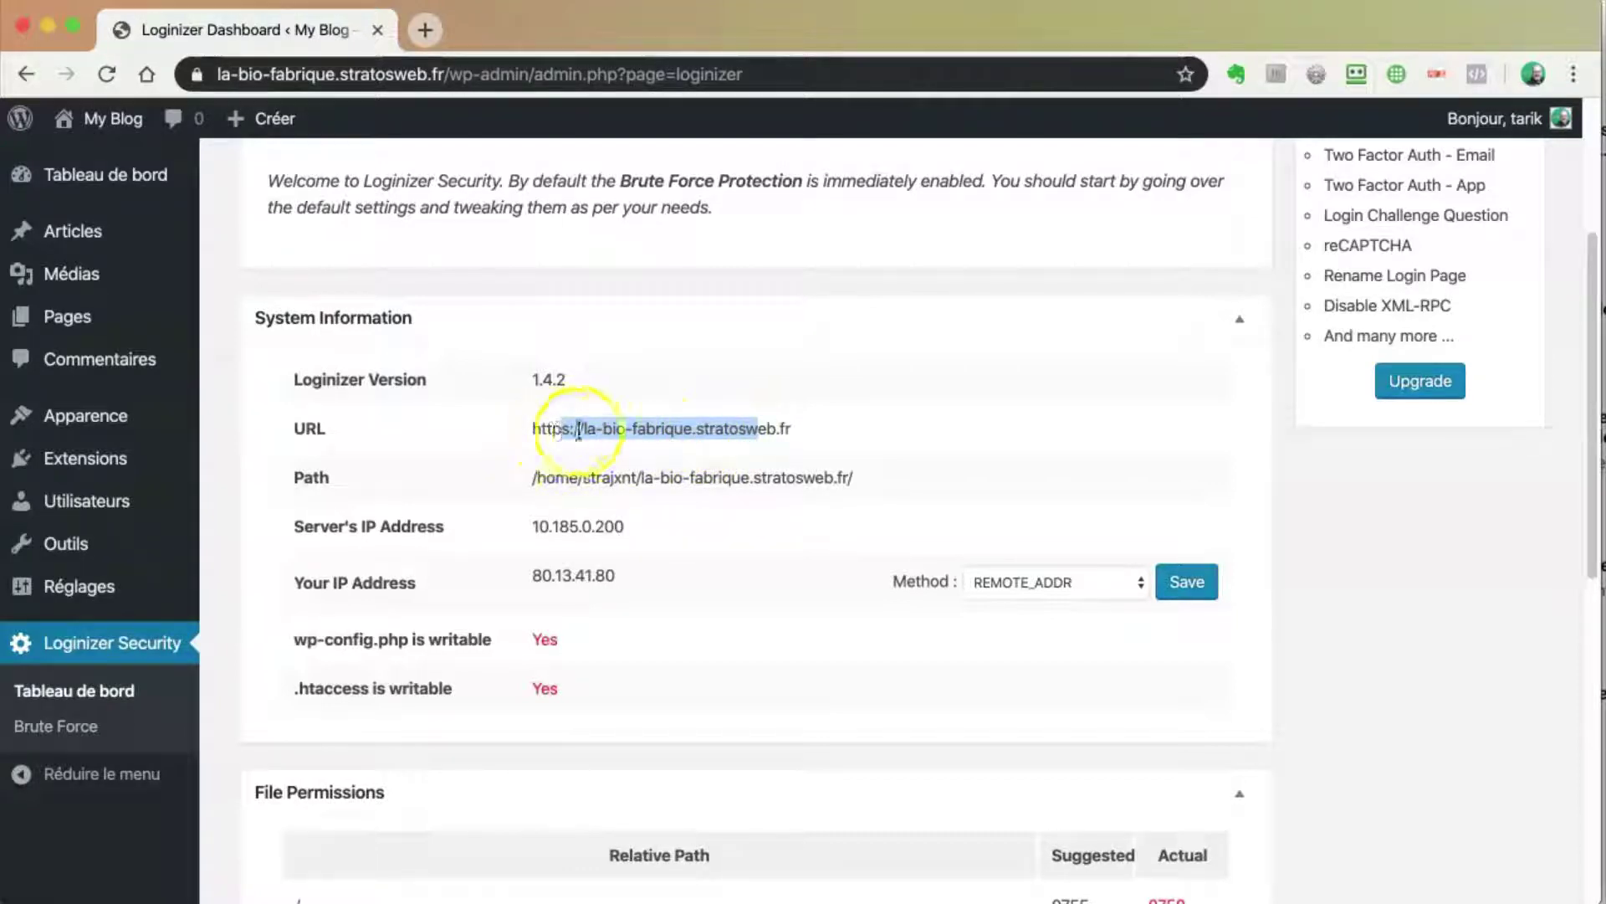
left_click(545, 480)
mouse_move(545, 479)
left_mouse_down()
mouse_move(720, 477)
mouse_move(525, 475)
left_mouse_up()
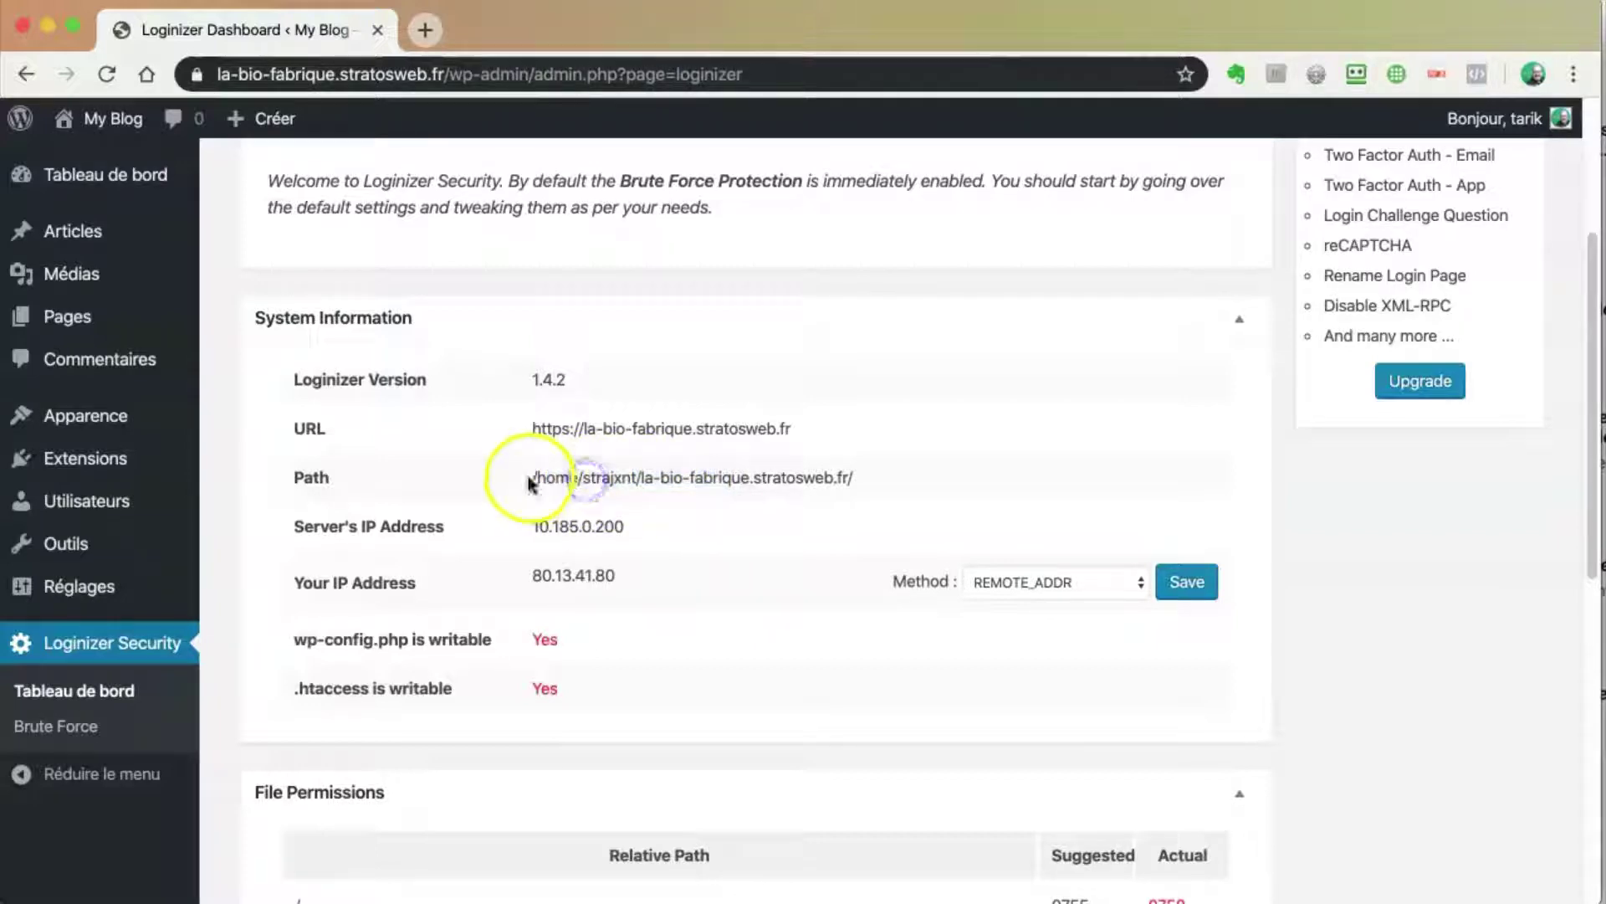
left_click(740, 477)
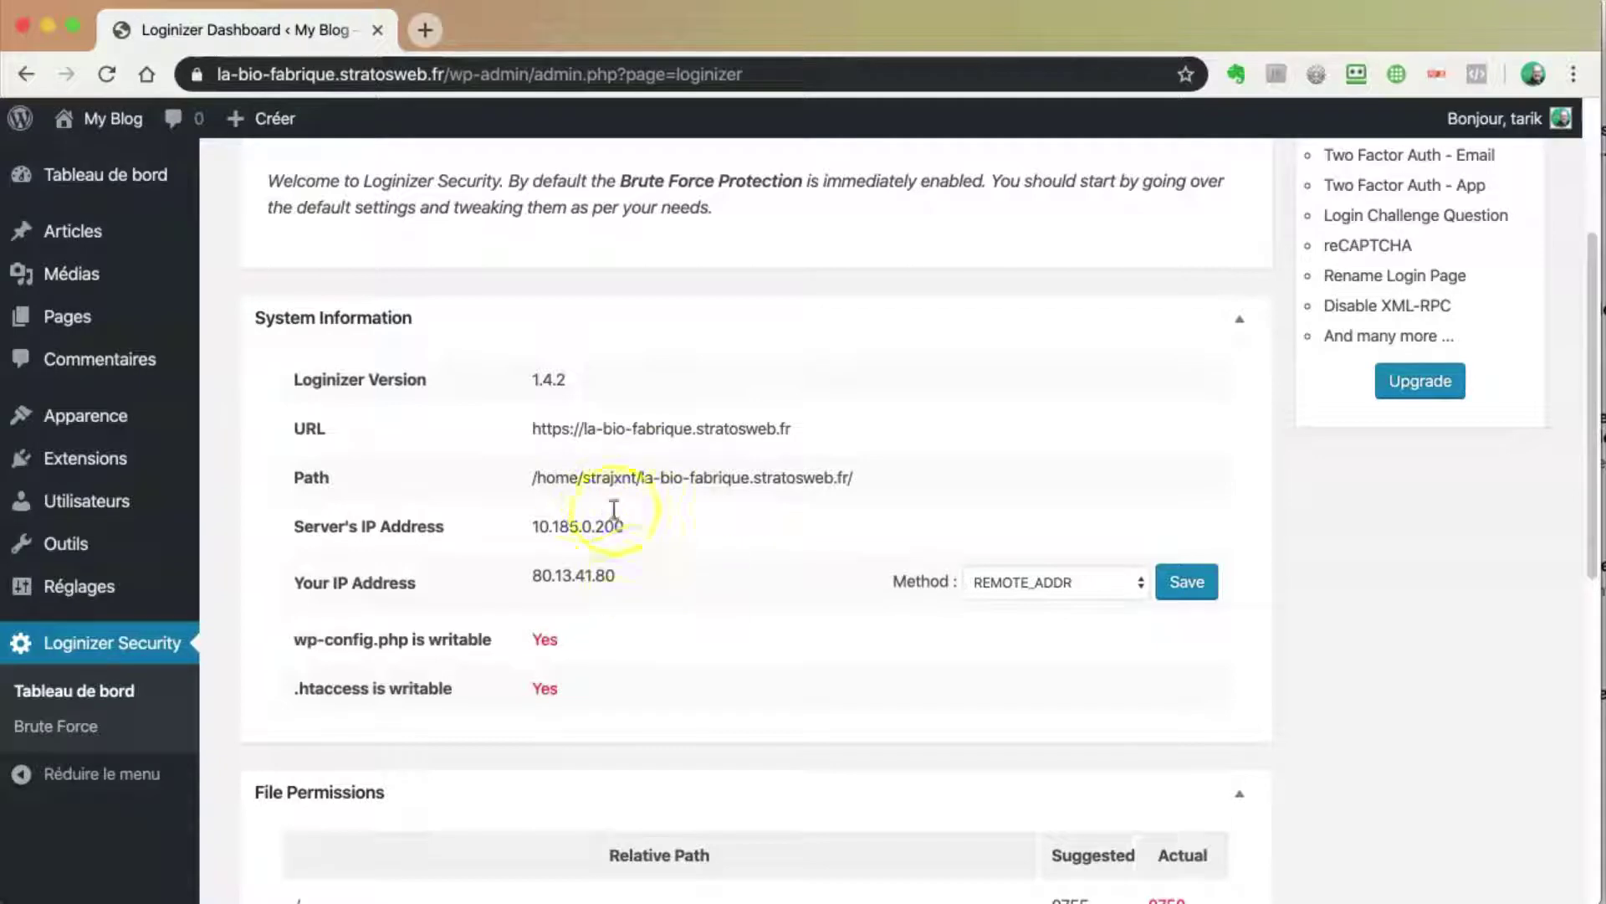
scroll(670, 619, "down", 3)
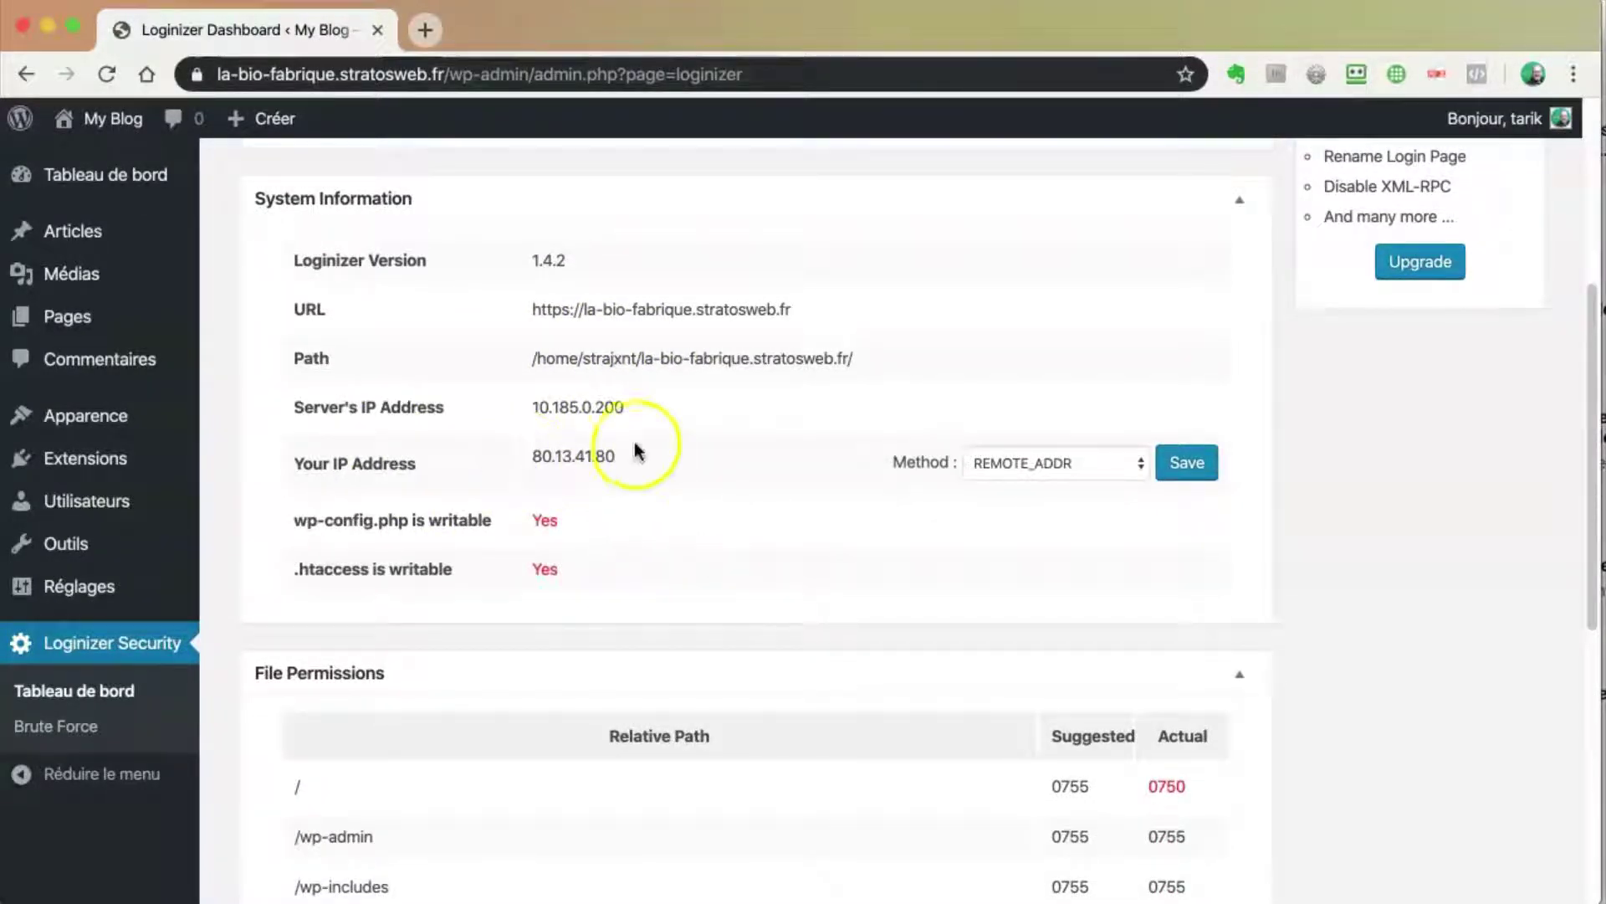
Step: Compare the suggested and actual file permissions of the listed WordPress paths, highlighting the root path, and return to the dashboard's beginning
scroll(699, 534, "down", 8)
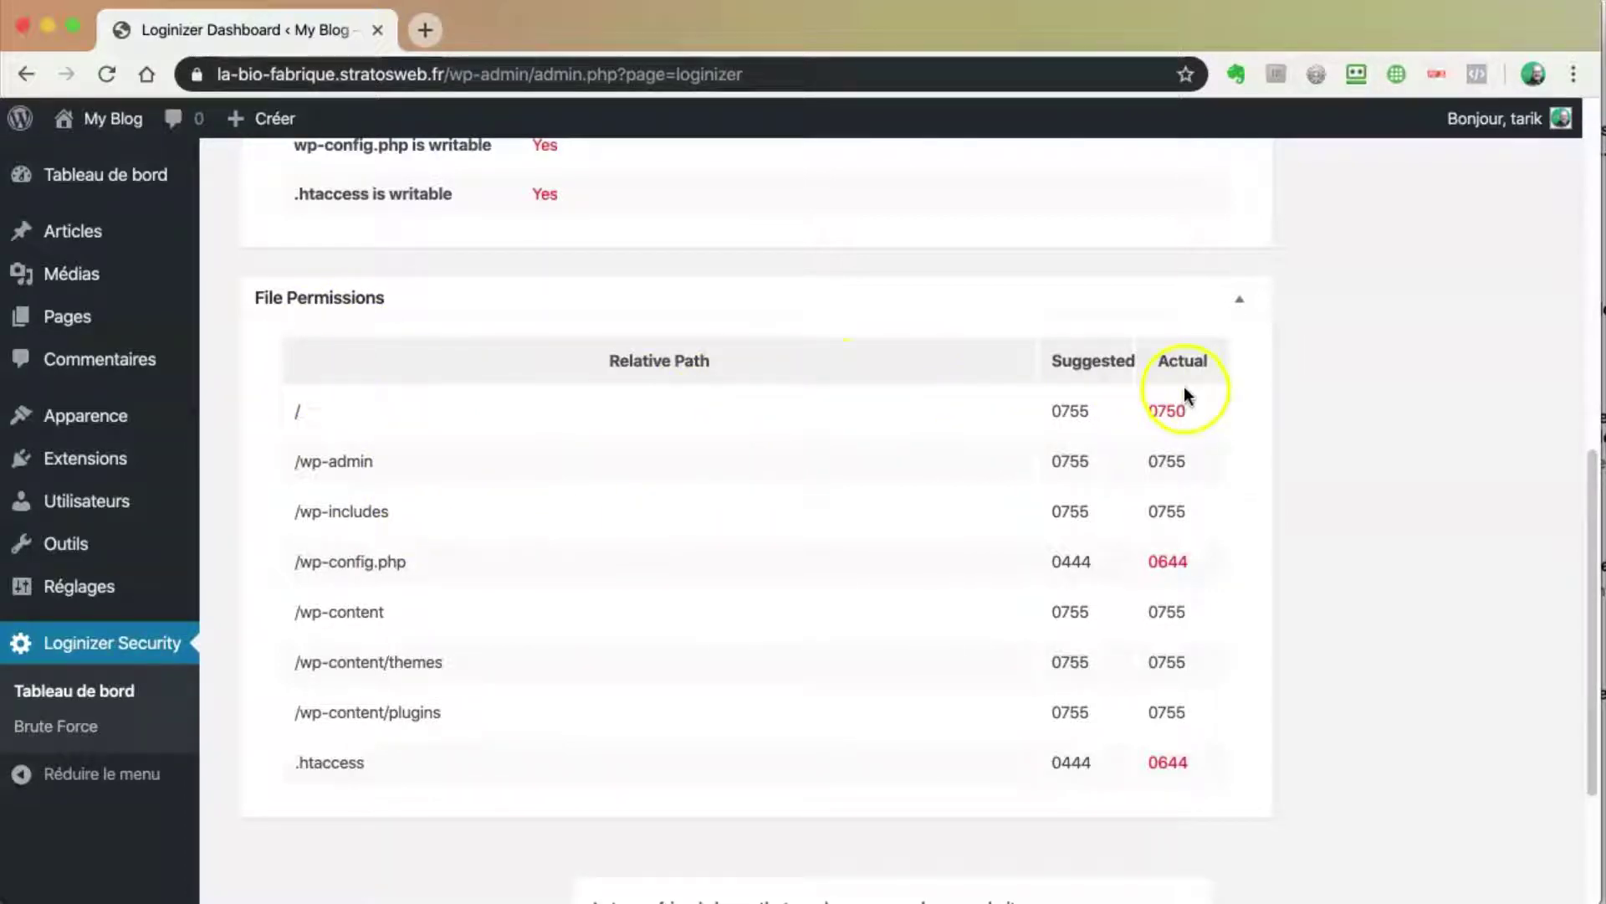
left_click(284, 414)
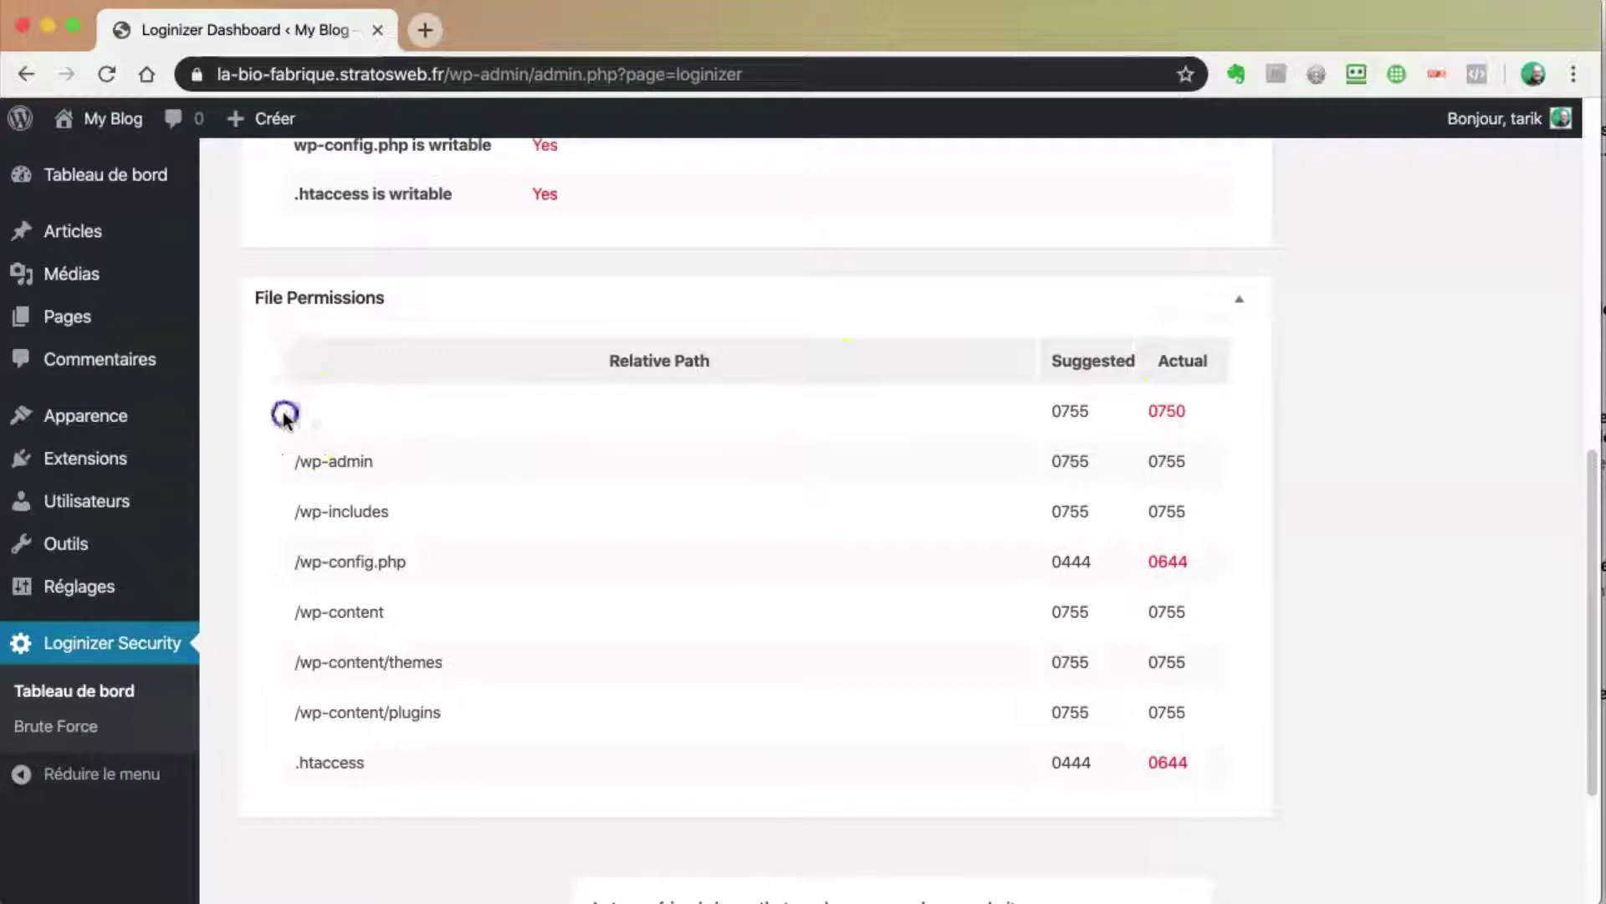
left_click_drag(322, 429, 327, 426)
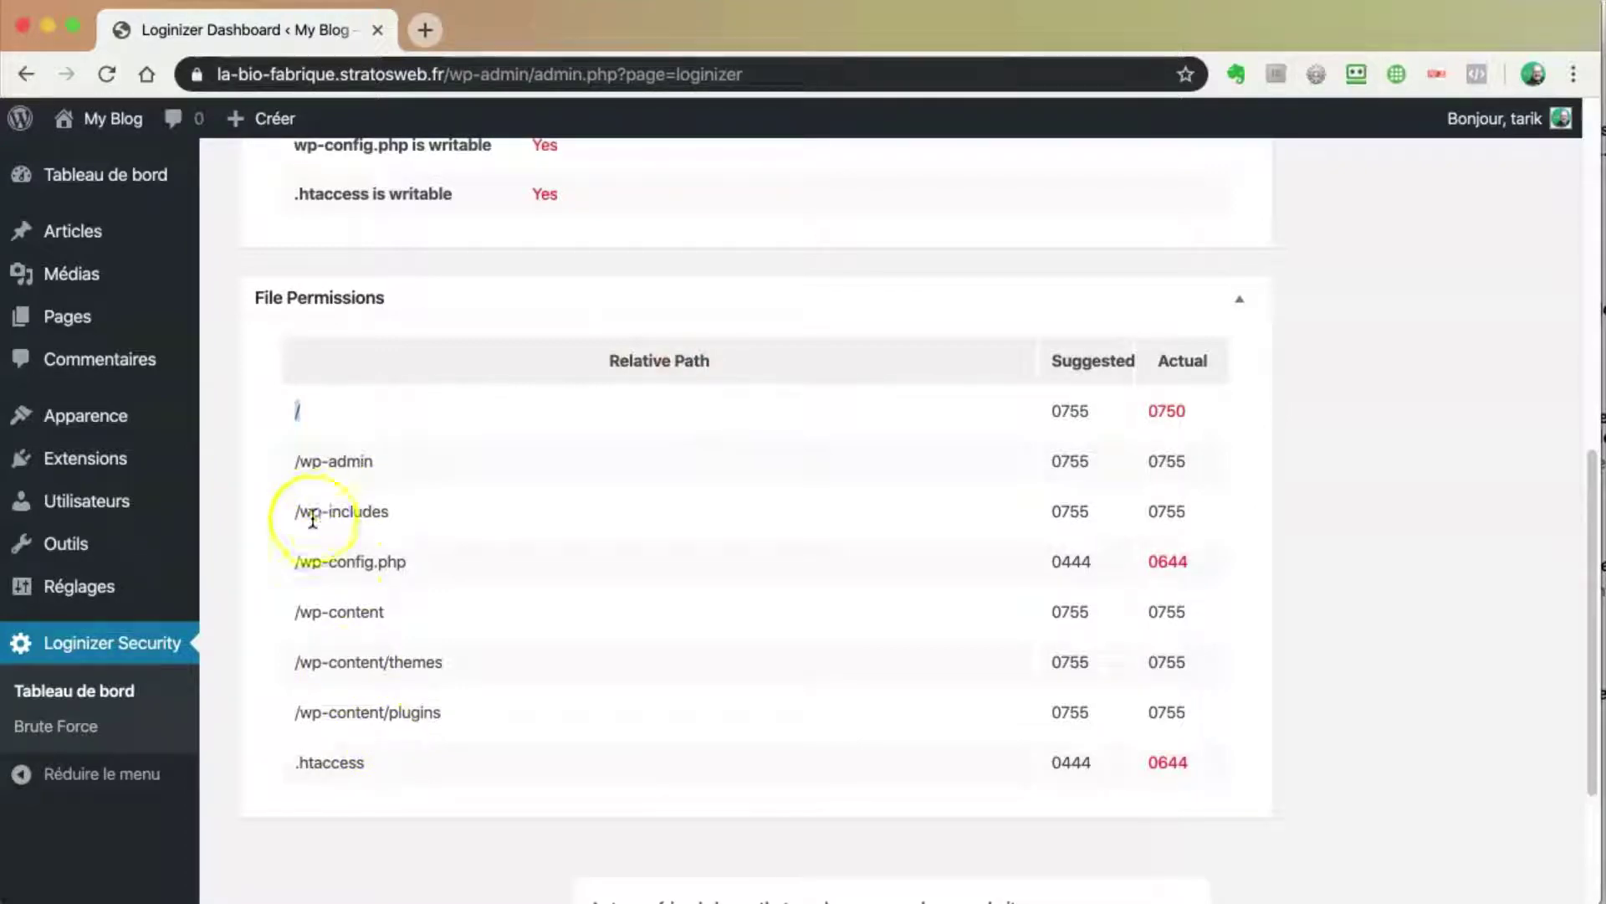
left_click(259, 546)
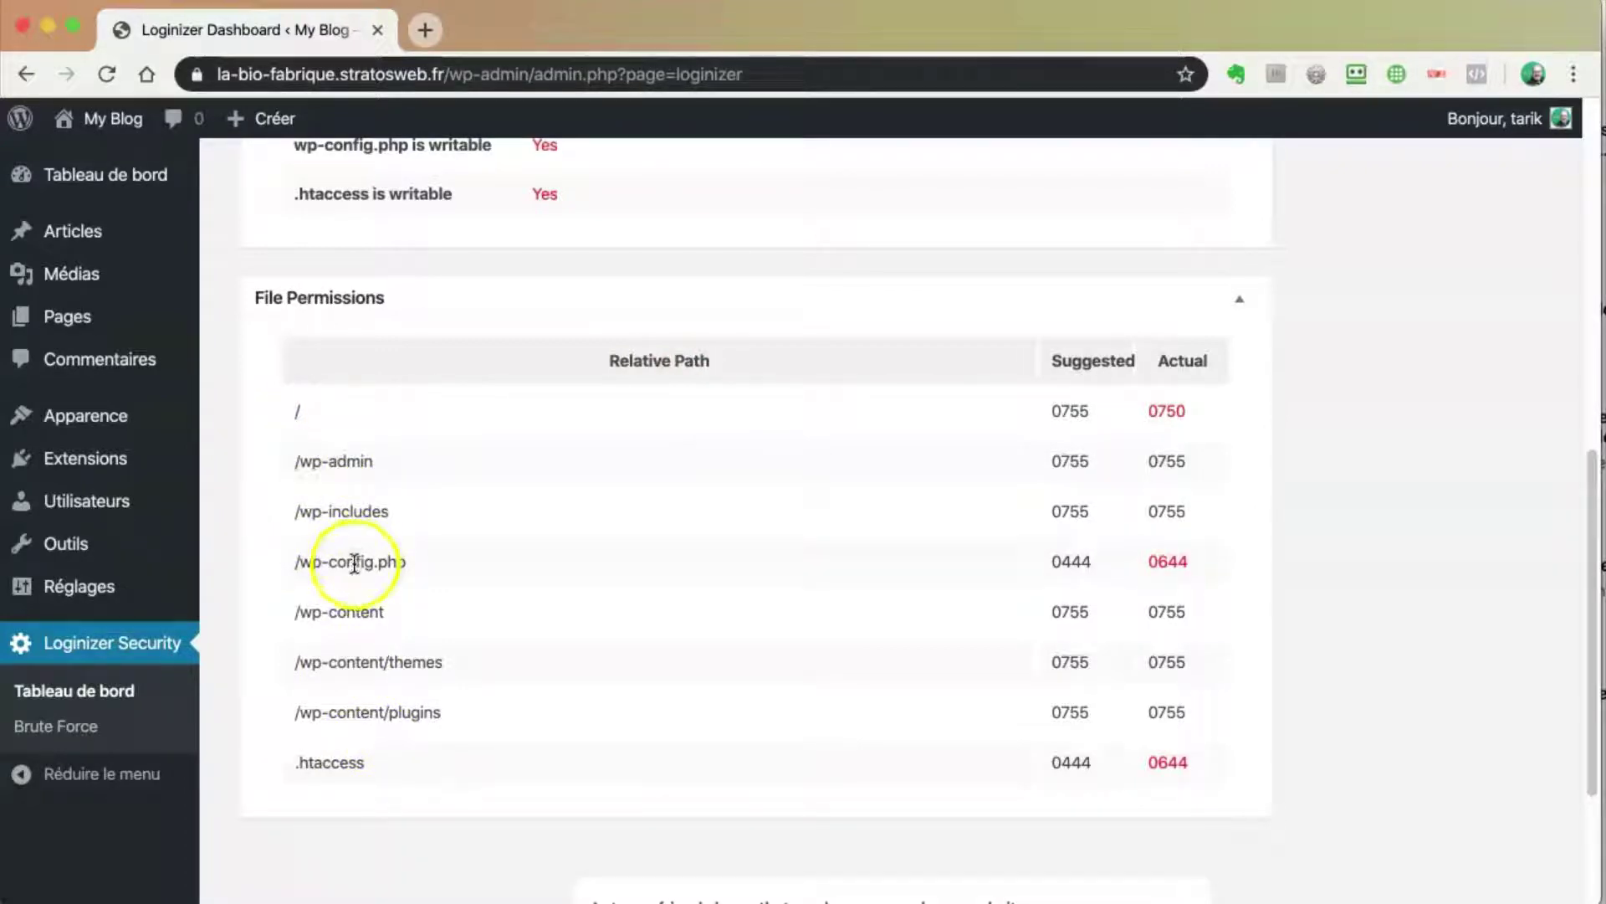
scroll(364, 561, "up", 6)
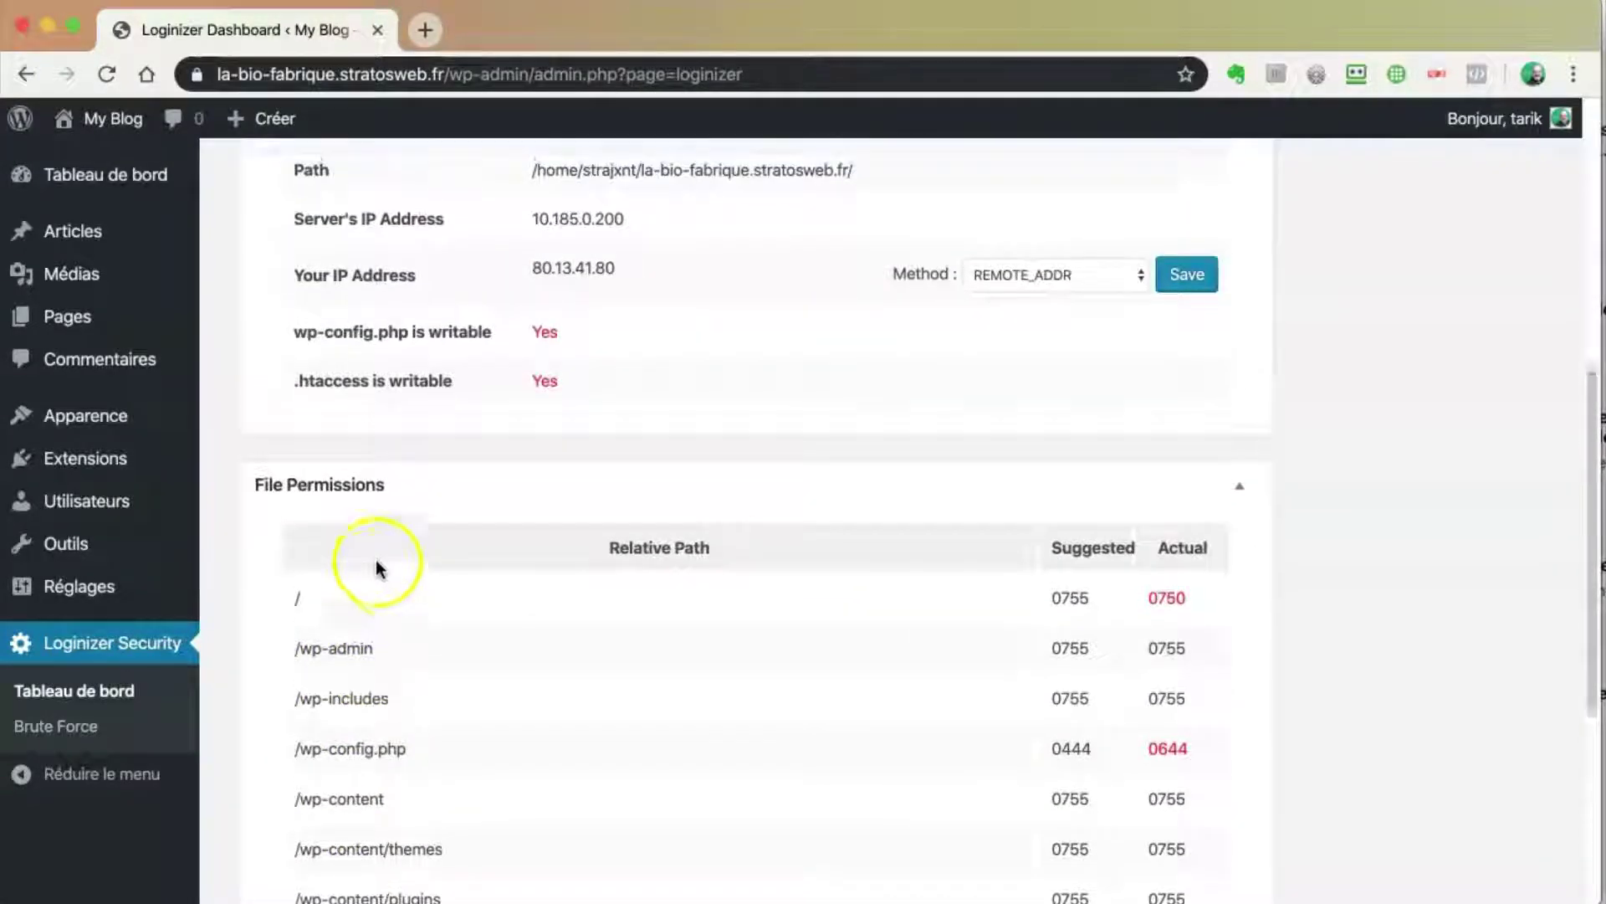
scroll(375, 562, "up", 3)
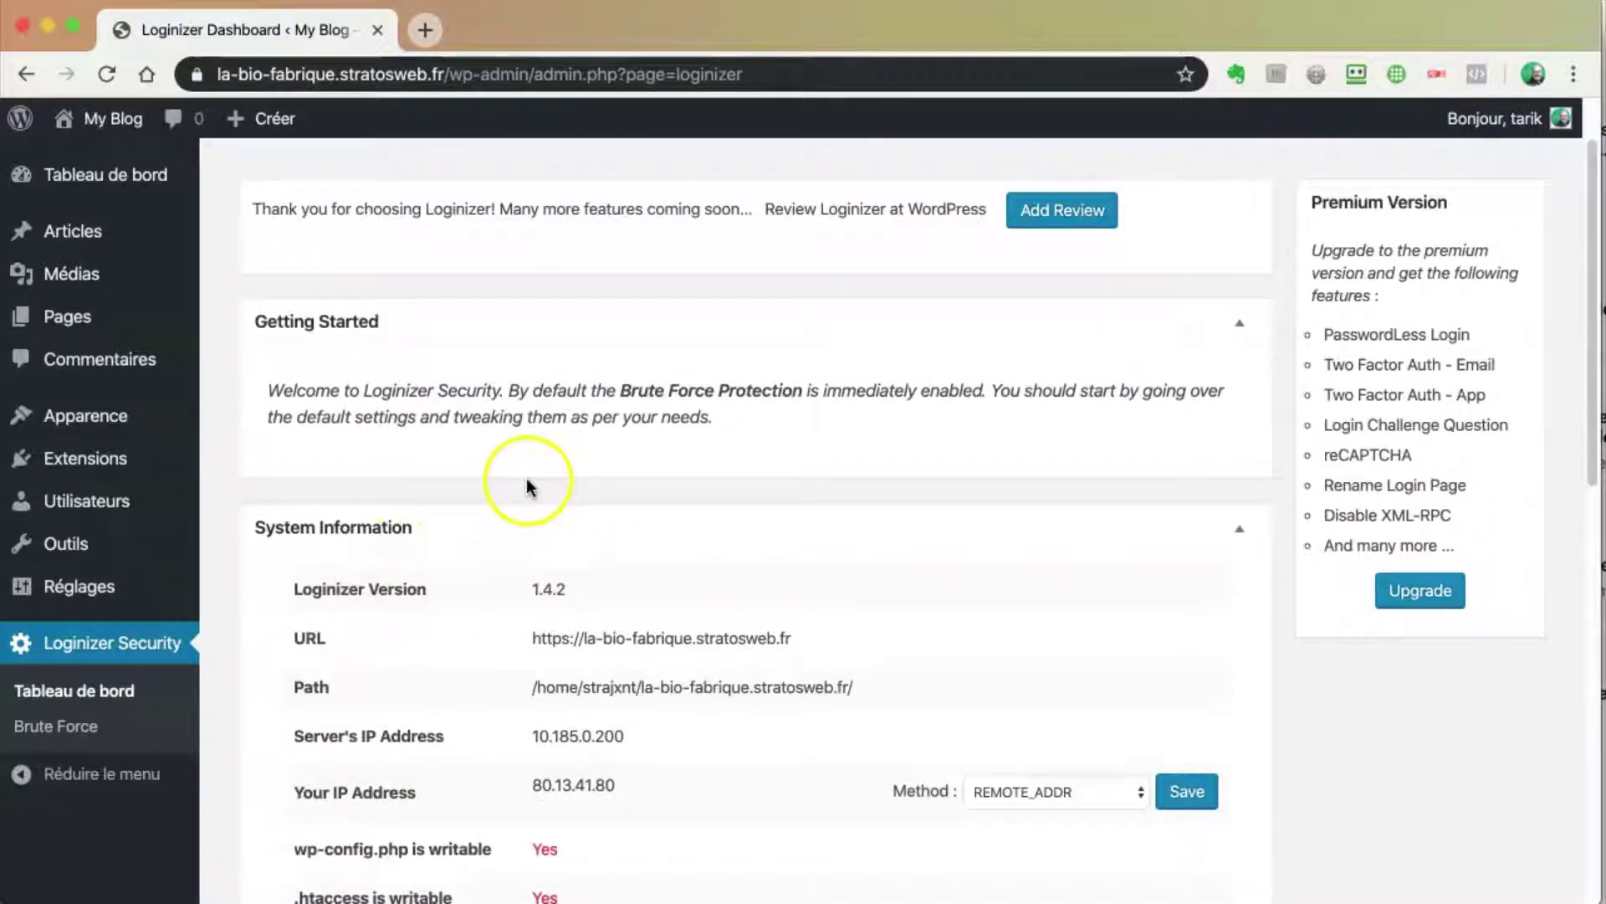
Step: Open the Brute Force settings and examine the failed login log, highlighting the attempted username in the second entry
left_click(55, 728)
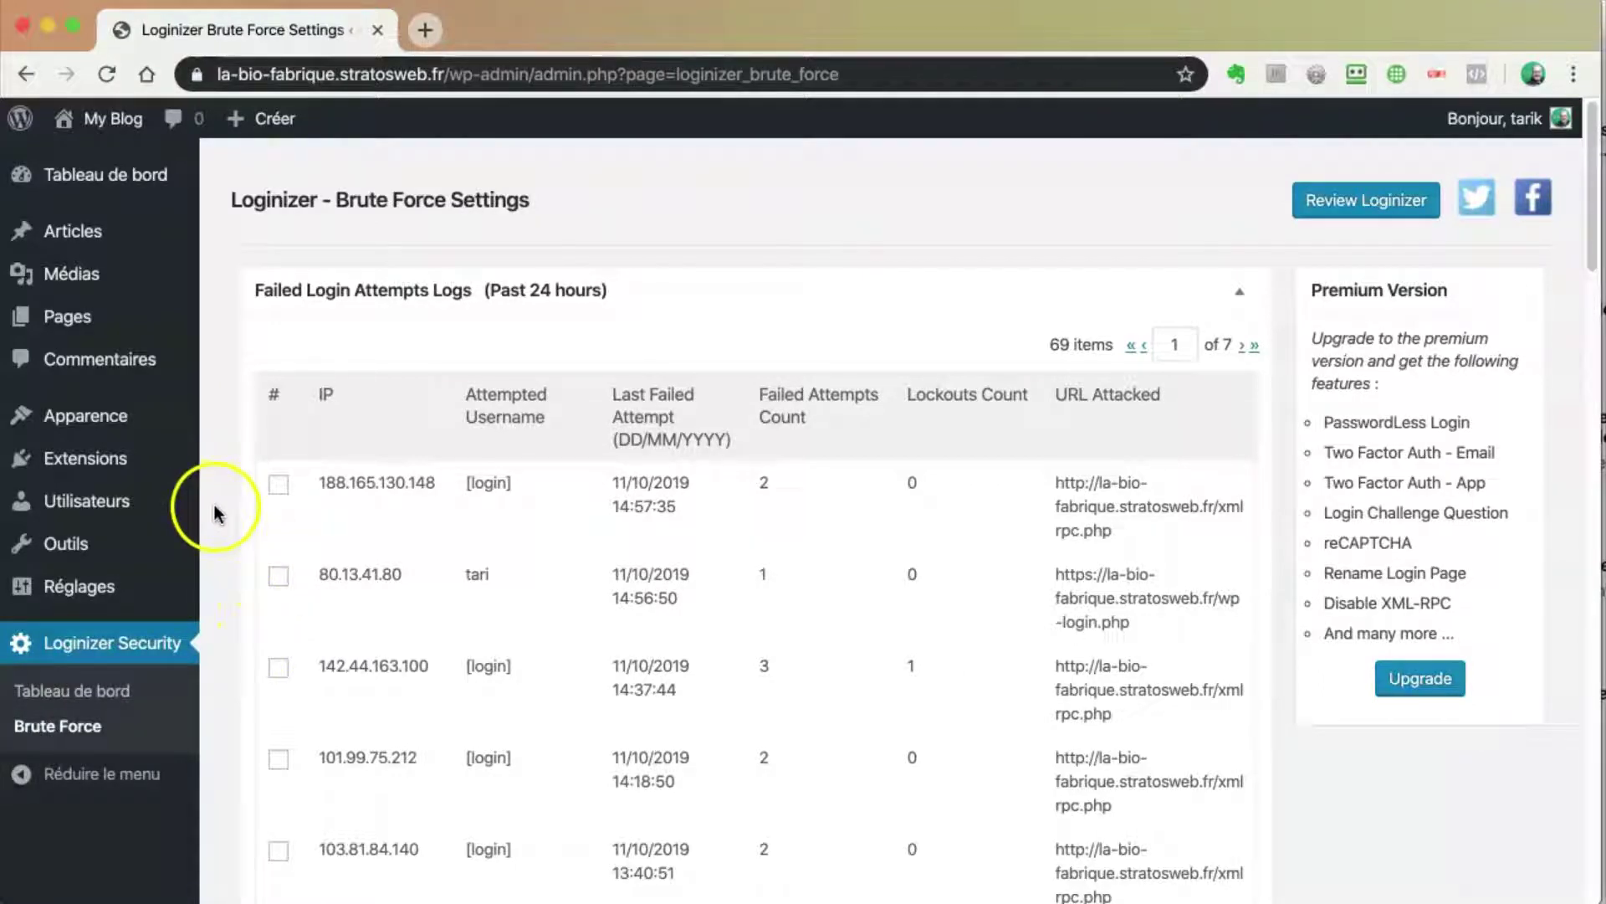
scroll(216, 513, "down", 5)
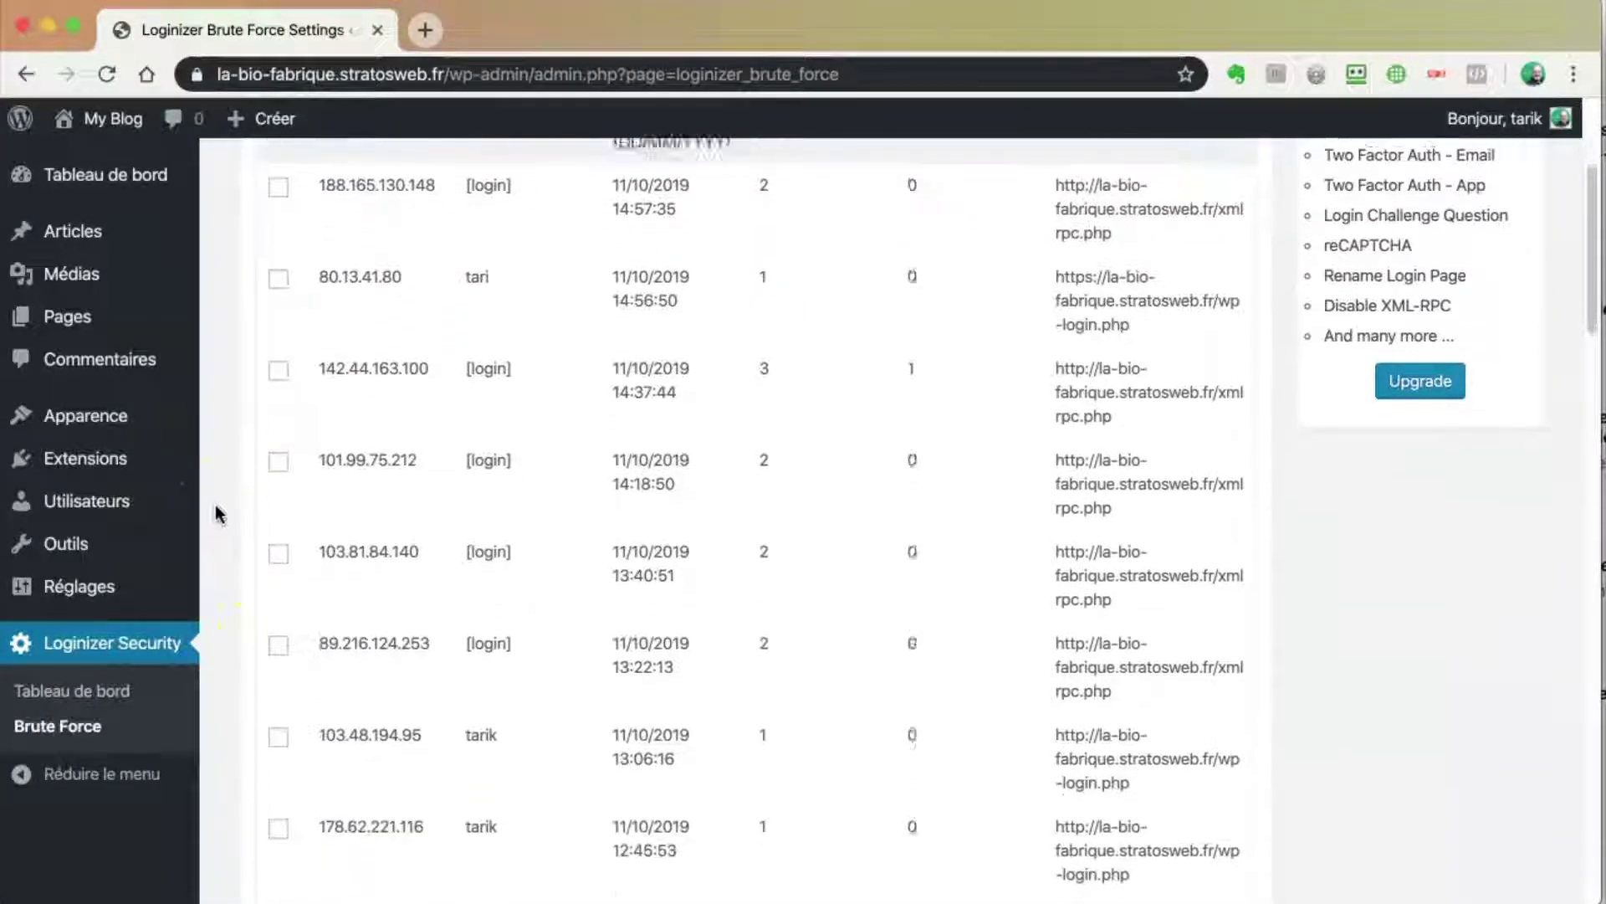
scroll(220, 513, "up", 5)
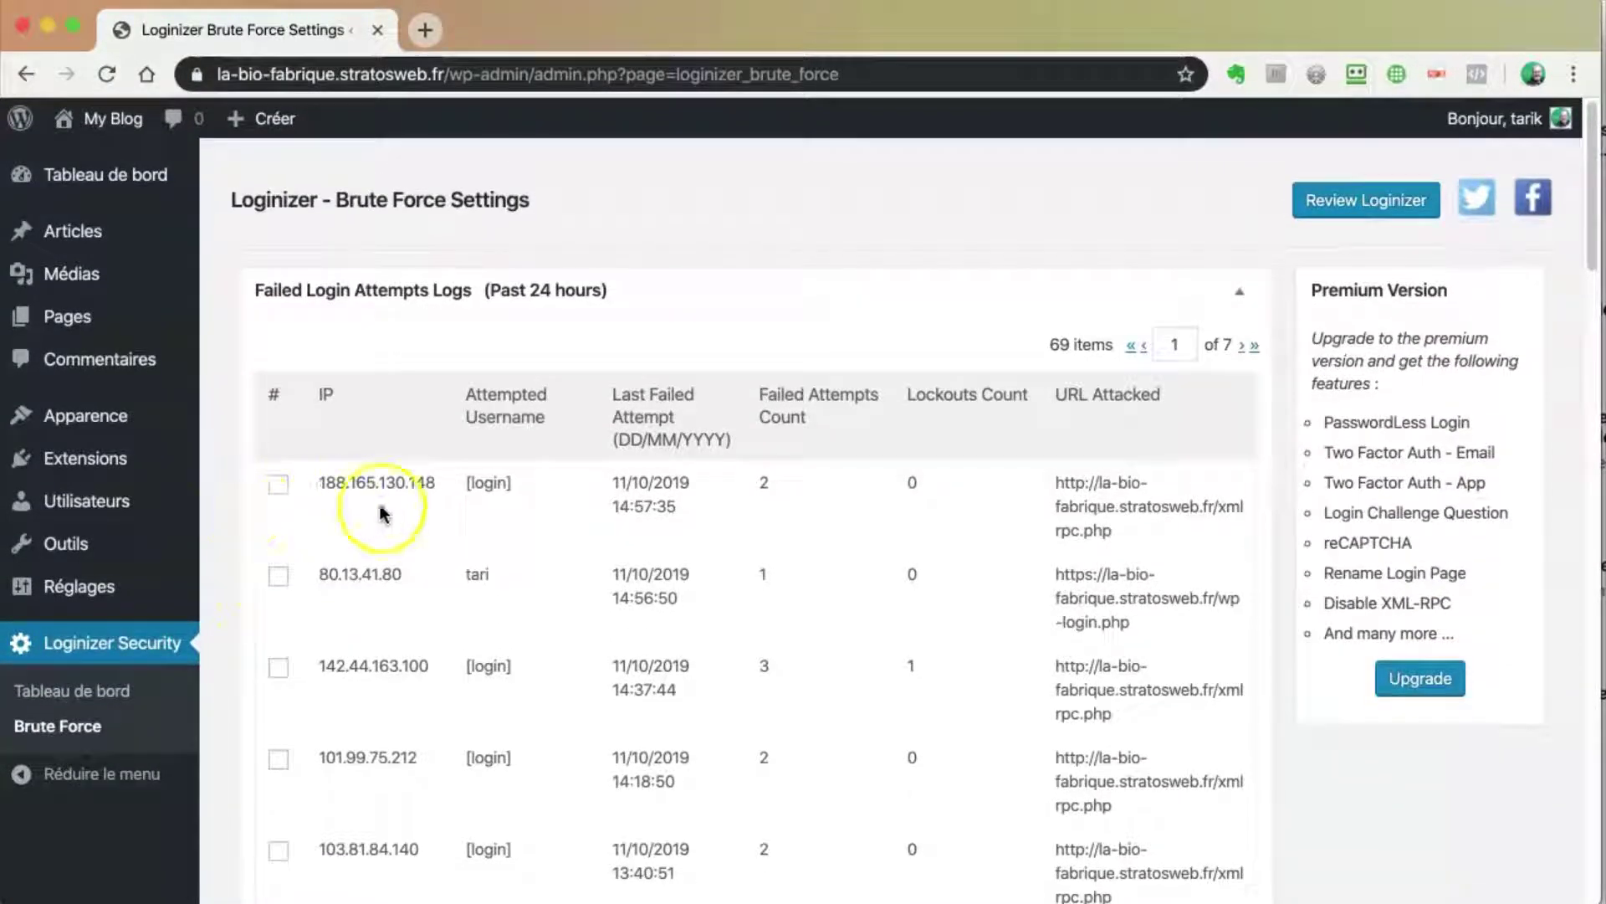
left_click(756, 583)
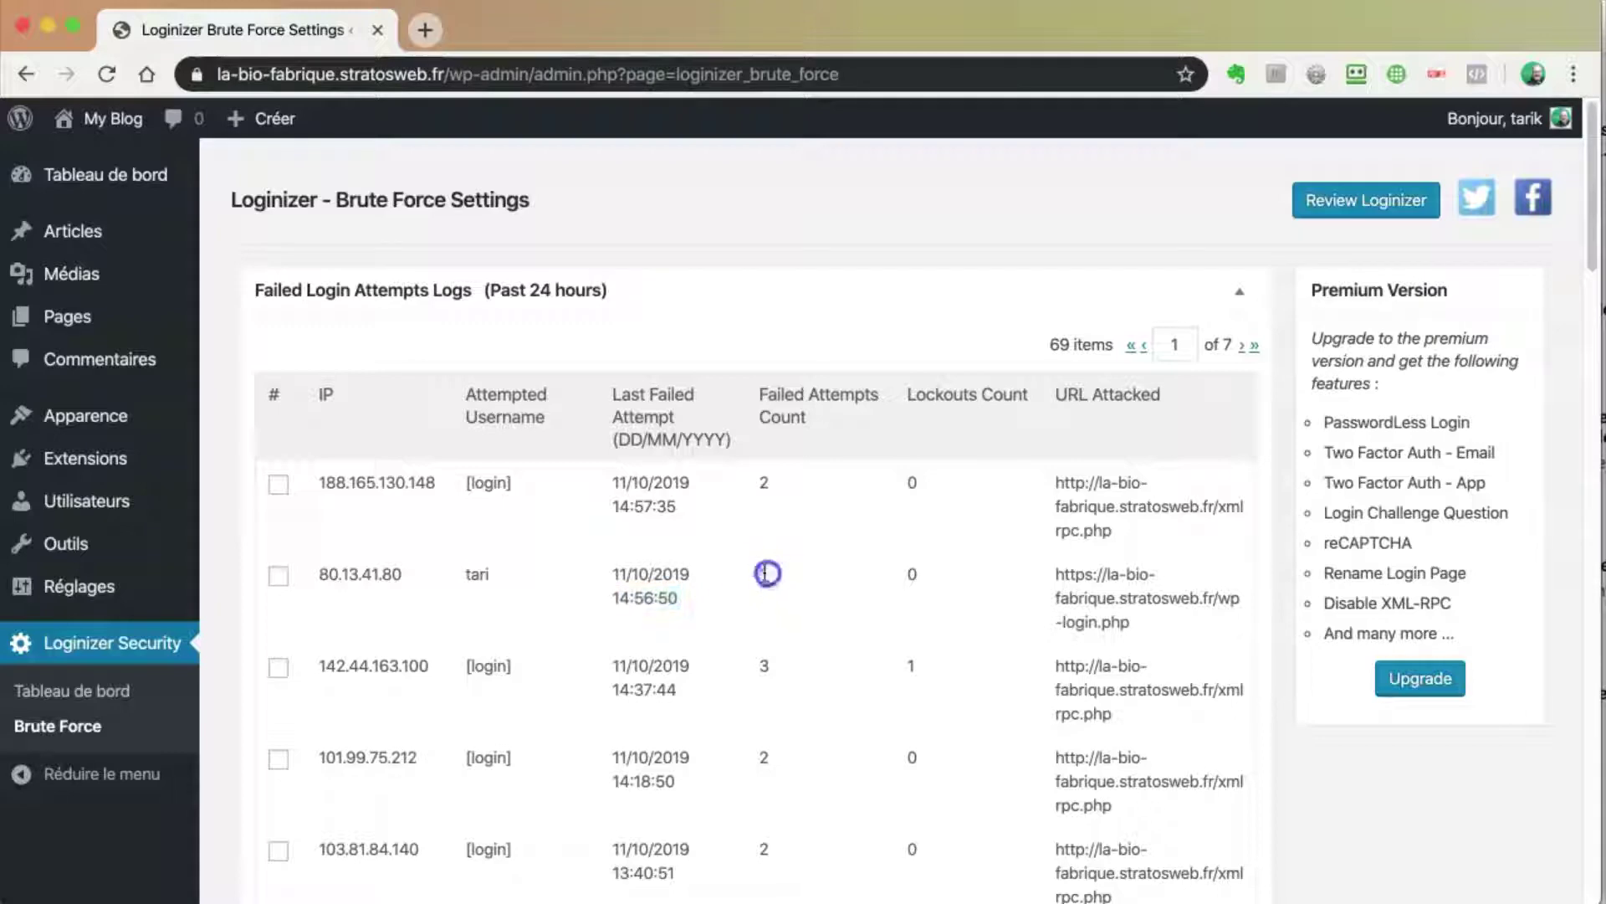
left_click(471, 576)
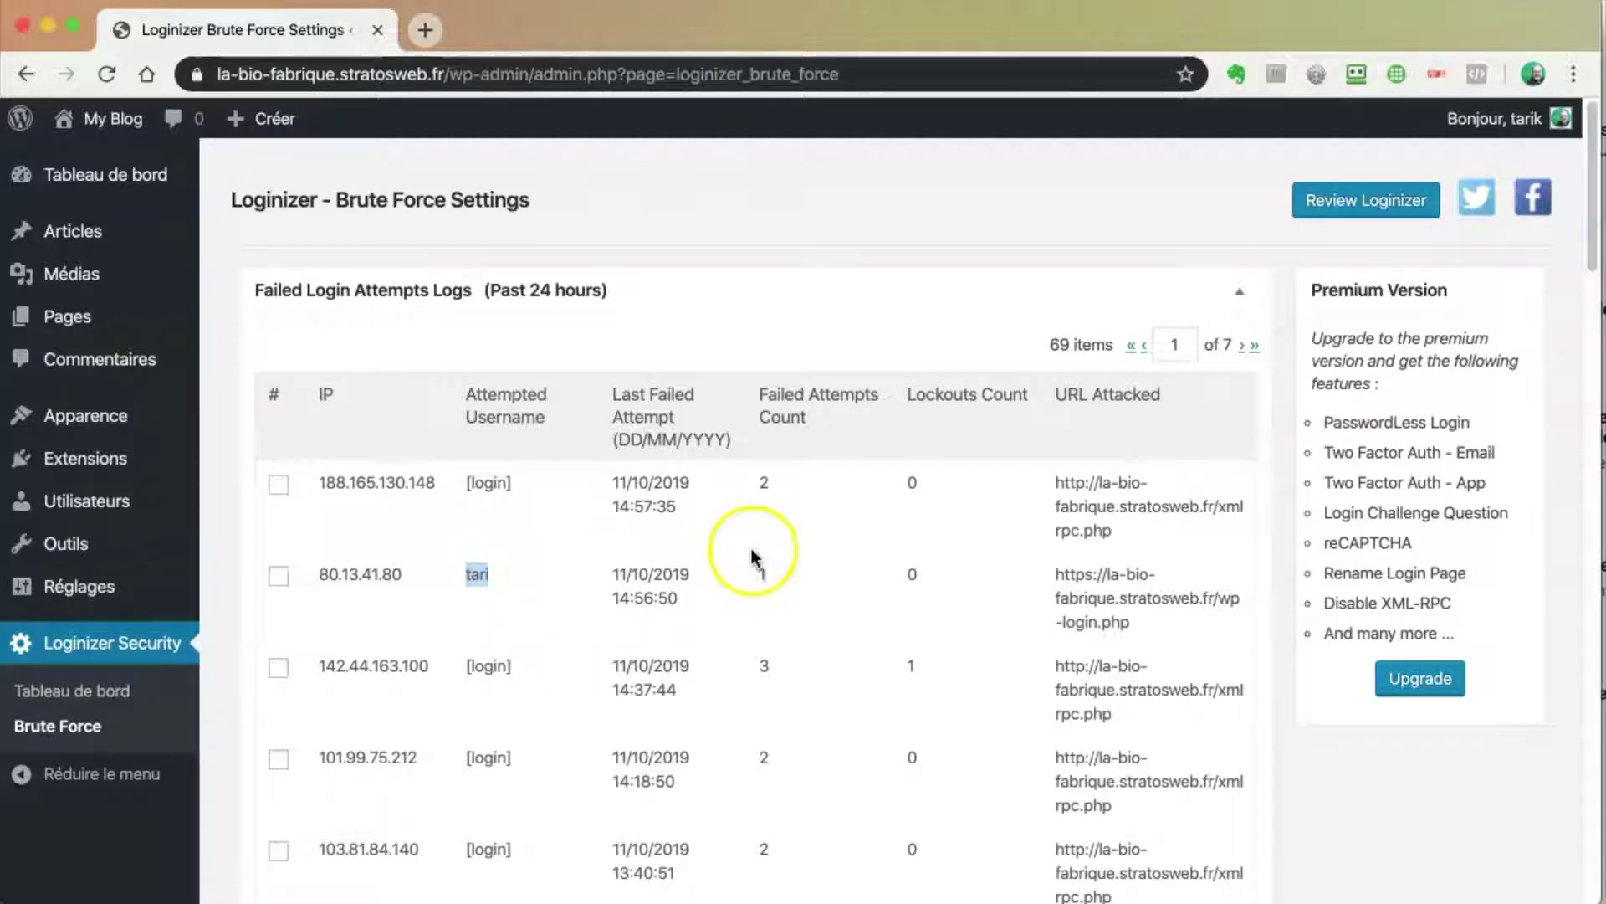
Step: Examine the URL Attacked values in the failed login log, highlighting the wp-login.php address and the third entry's xmlrpc.php address
scroll(674, 566, "down", 5)
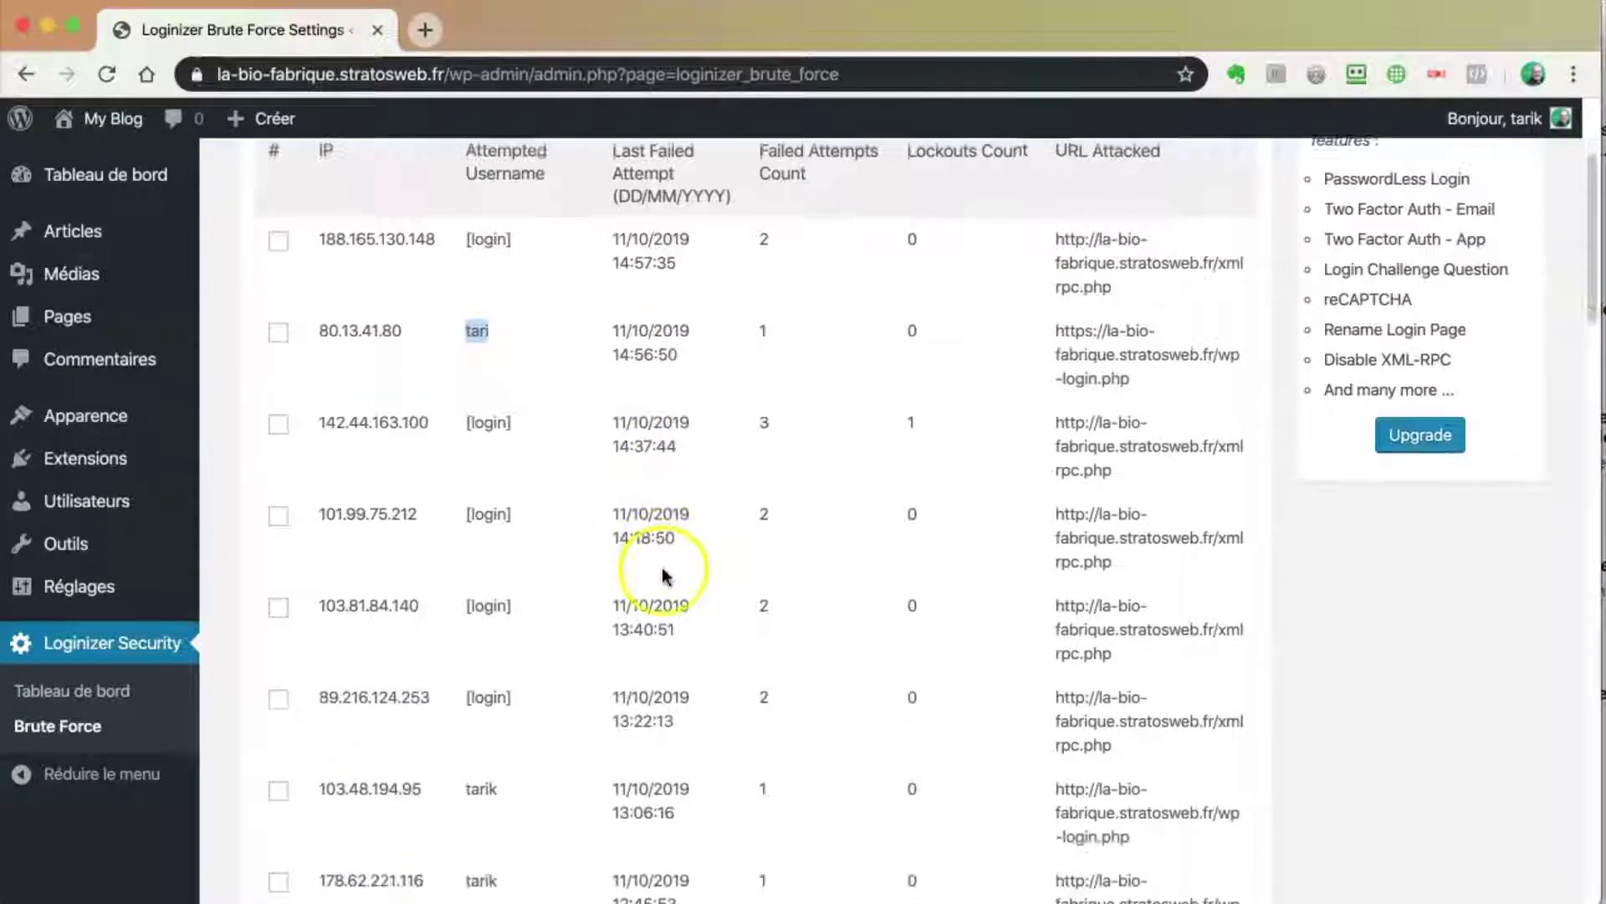
scroll(631, 636, "up", 5)
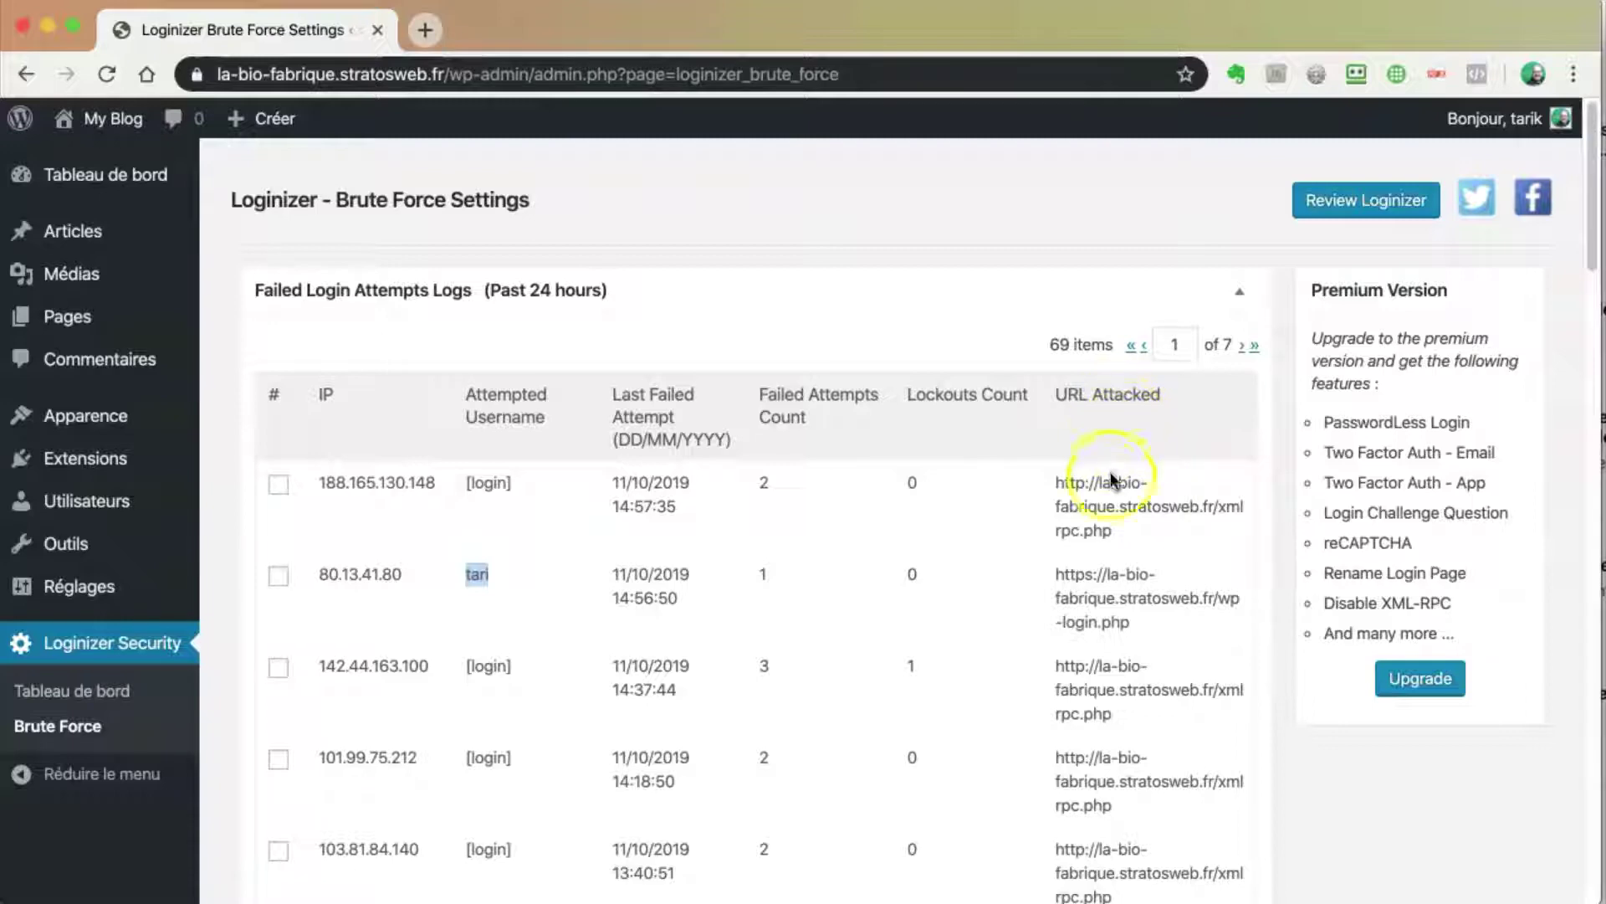
scroll(1113, 497, "down", 3)
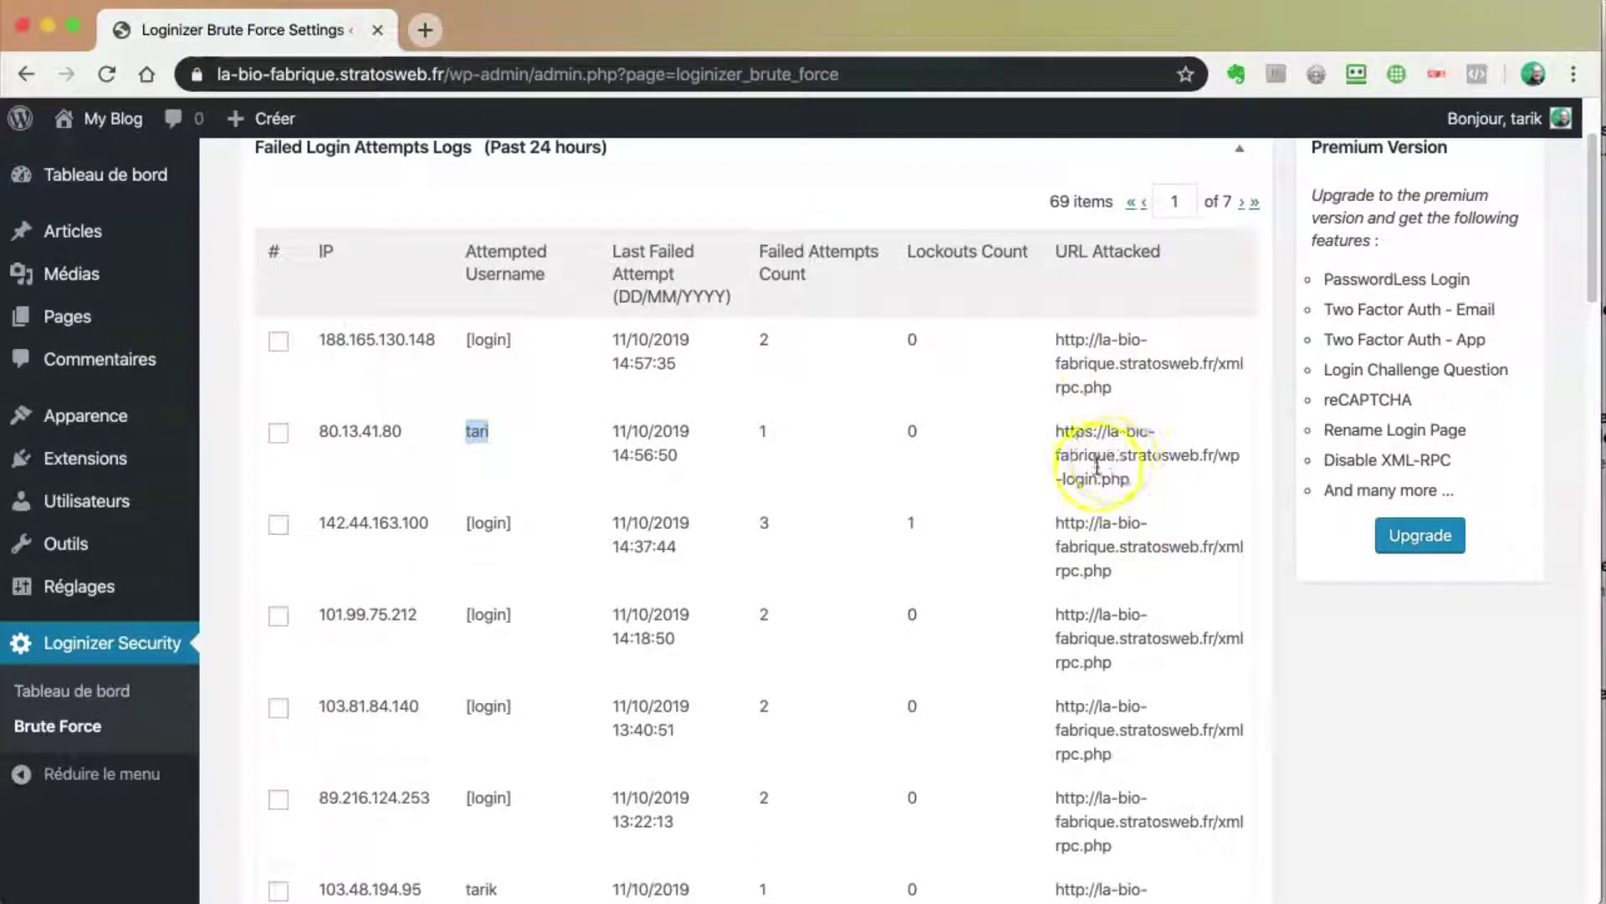
left_click_drag(1107, 480, 1093, 467)
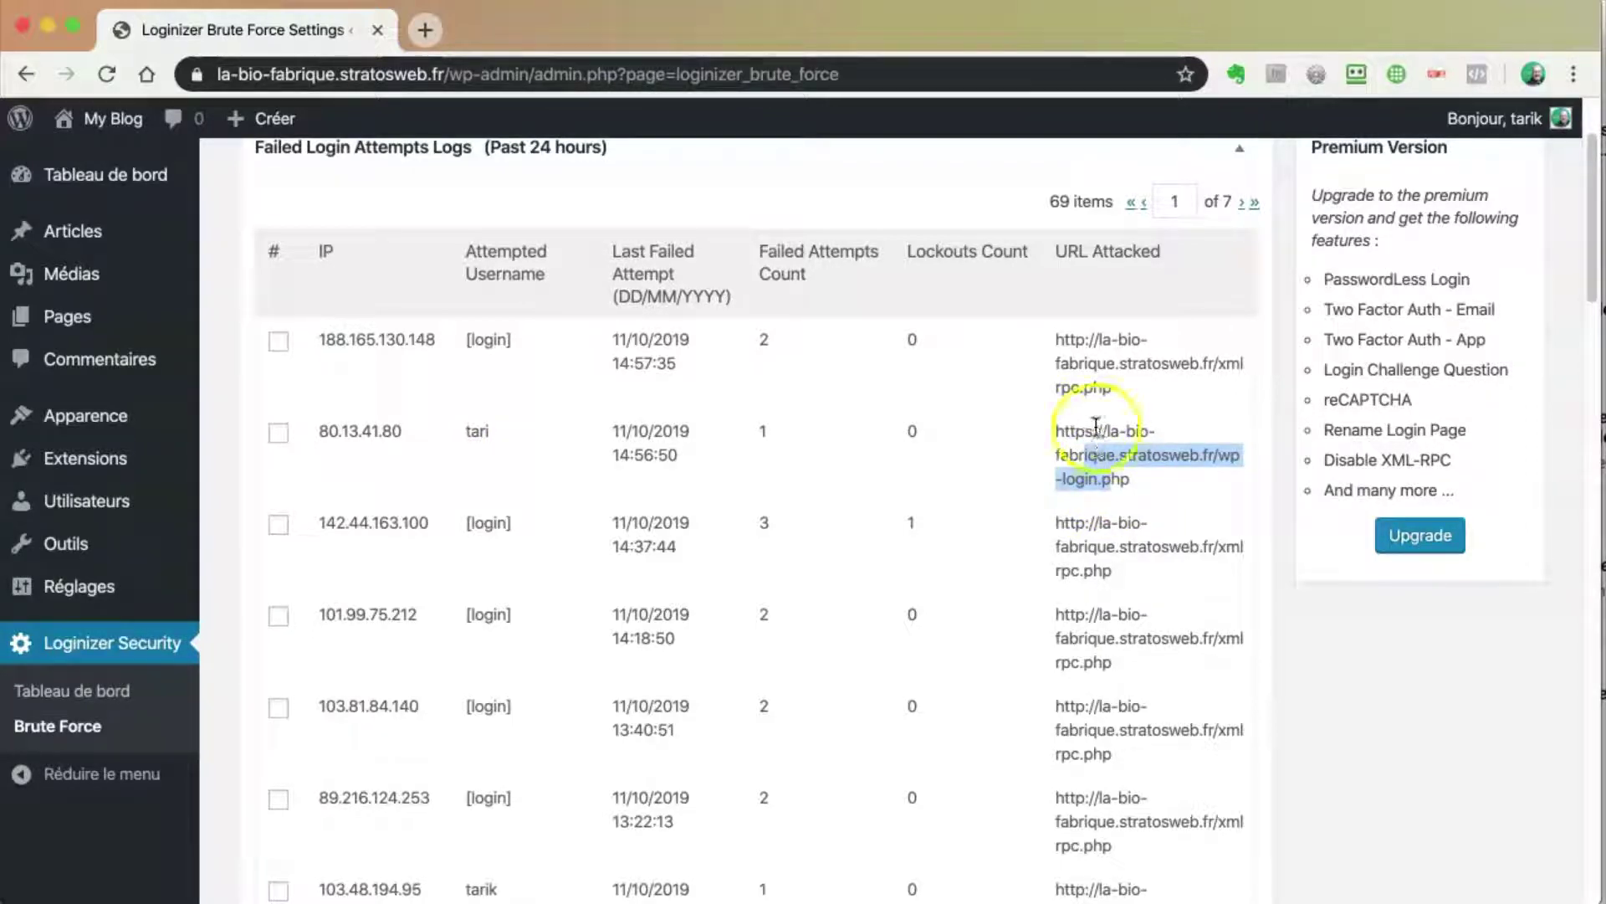
left_click(1094, 552)
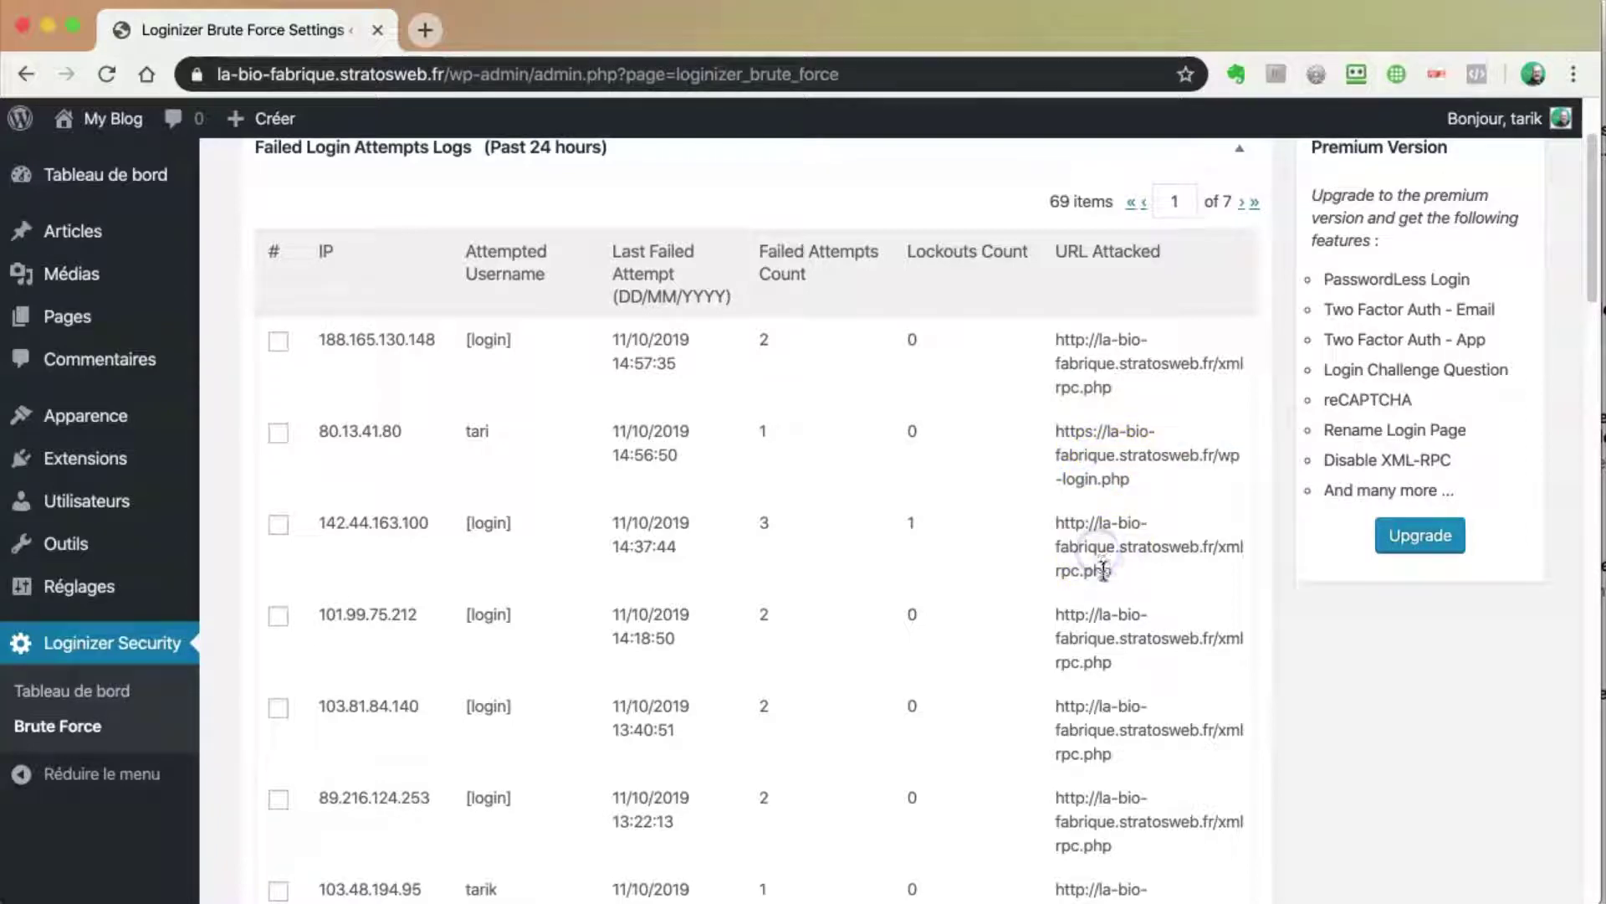
left_click_drag(1106, 572, 1074, 525)
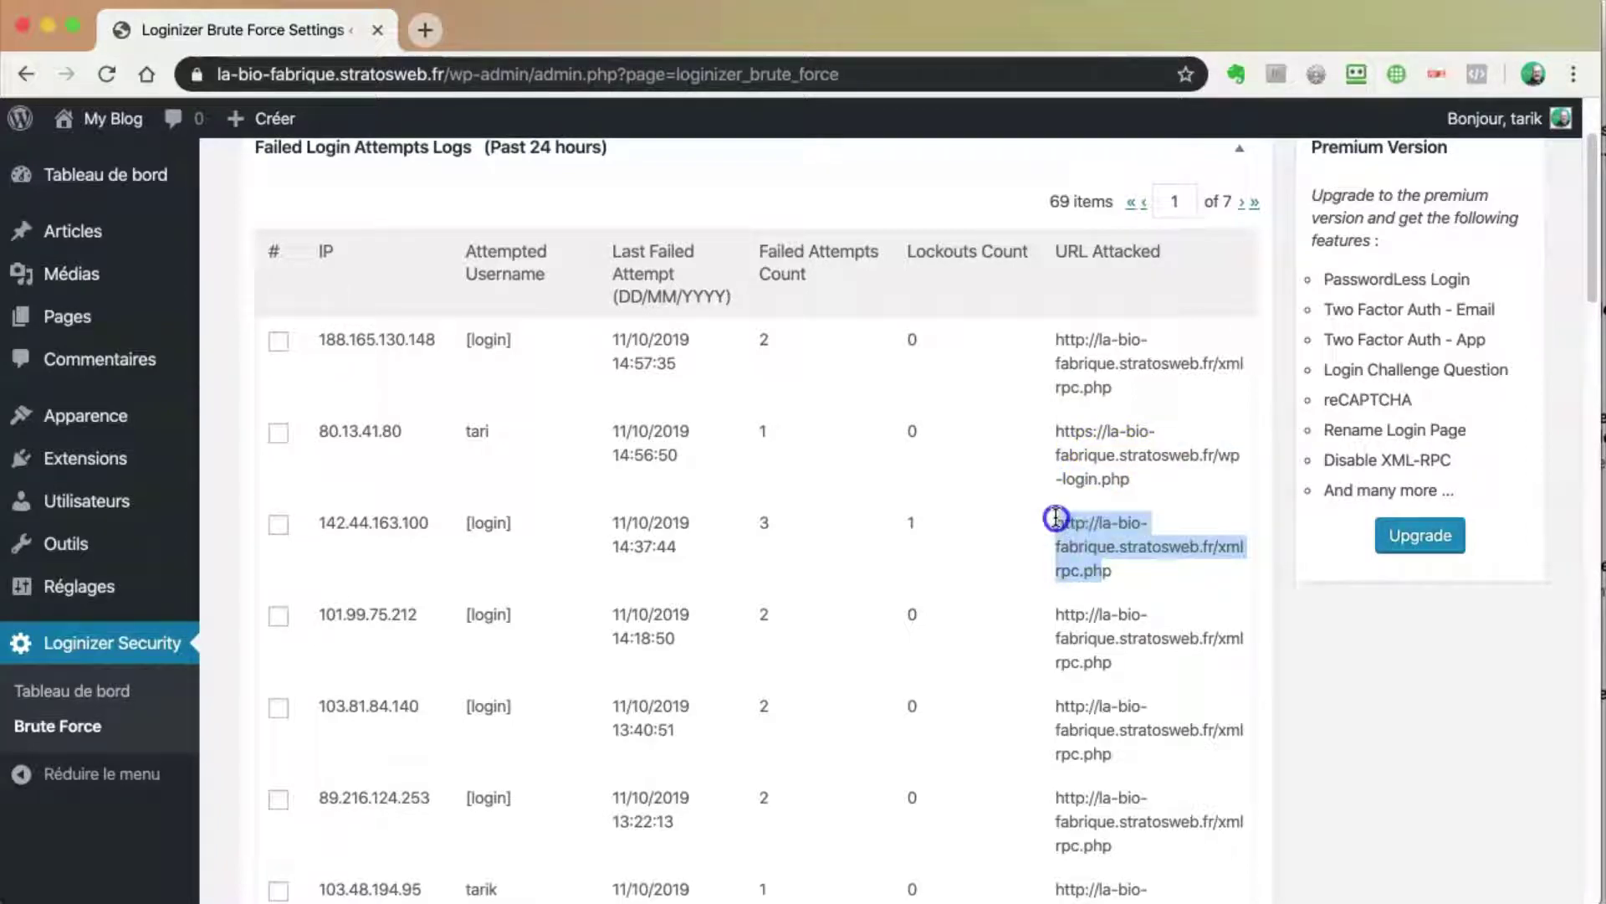
left_click(1112, 573)
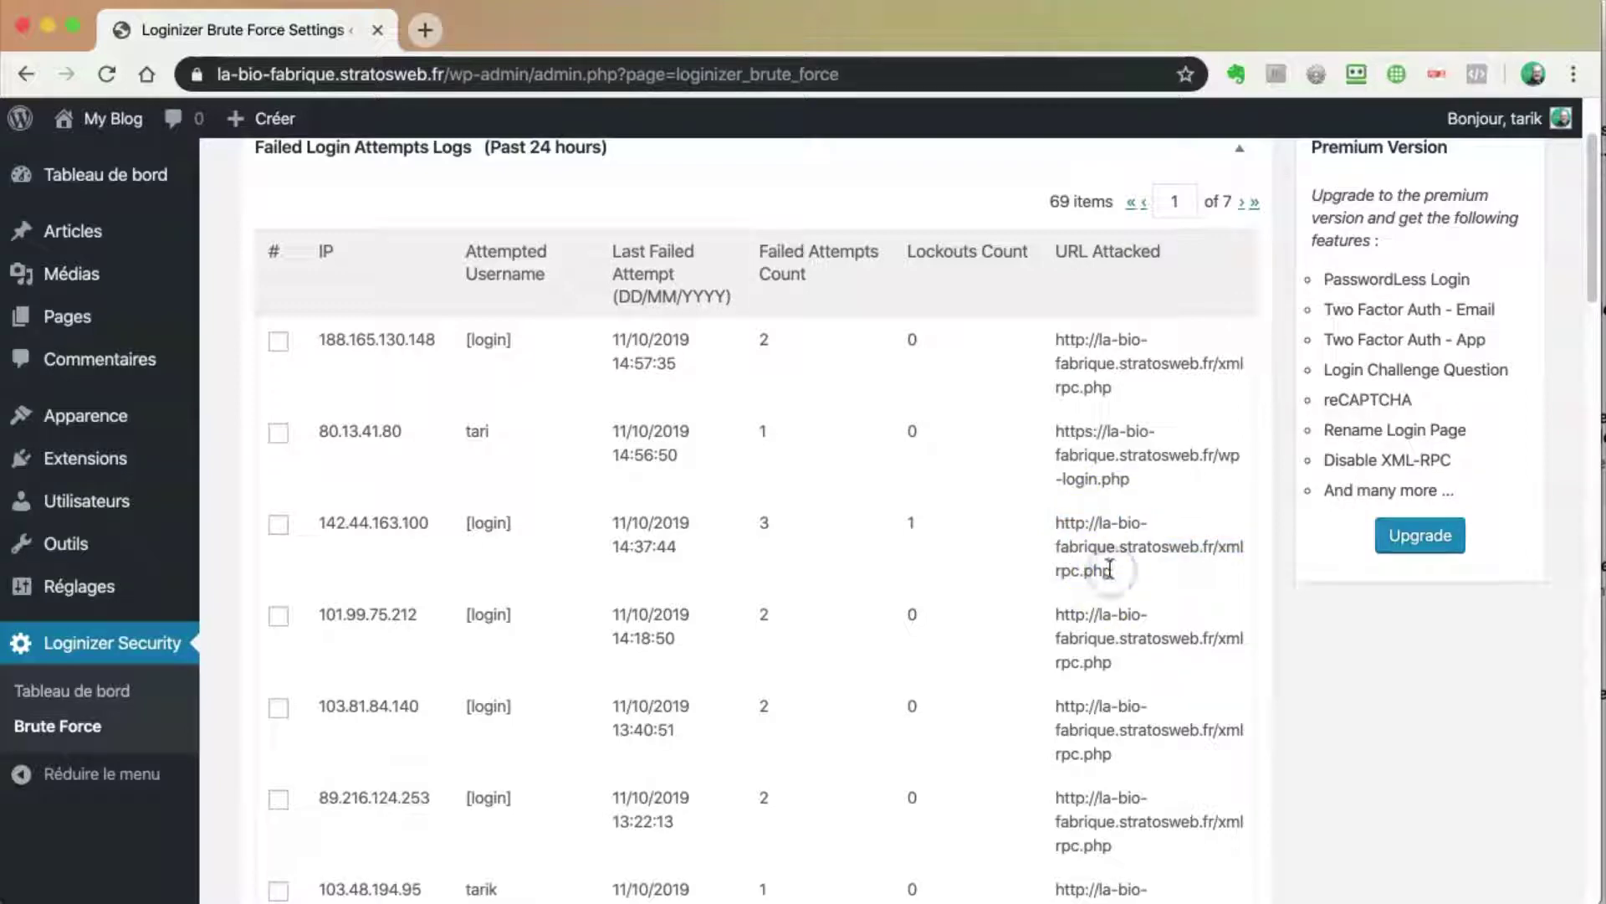
left_click(763, 522)
left_click(1091, 549)
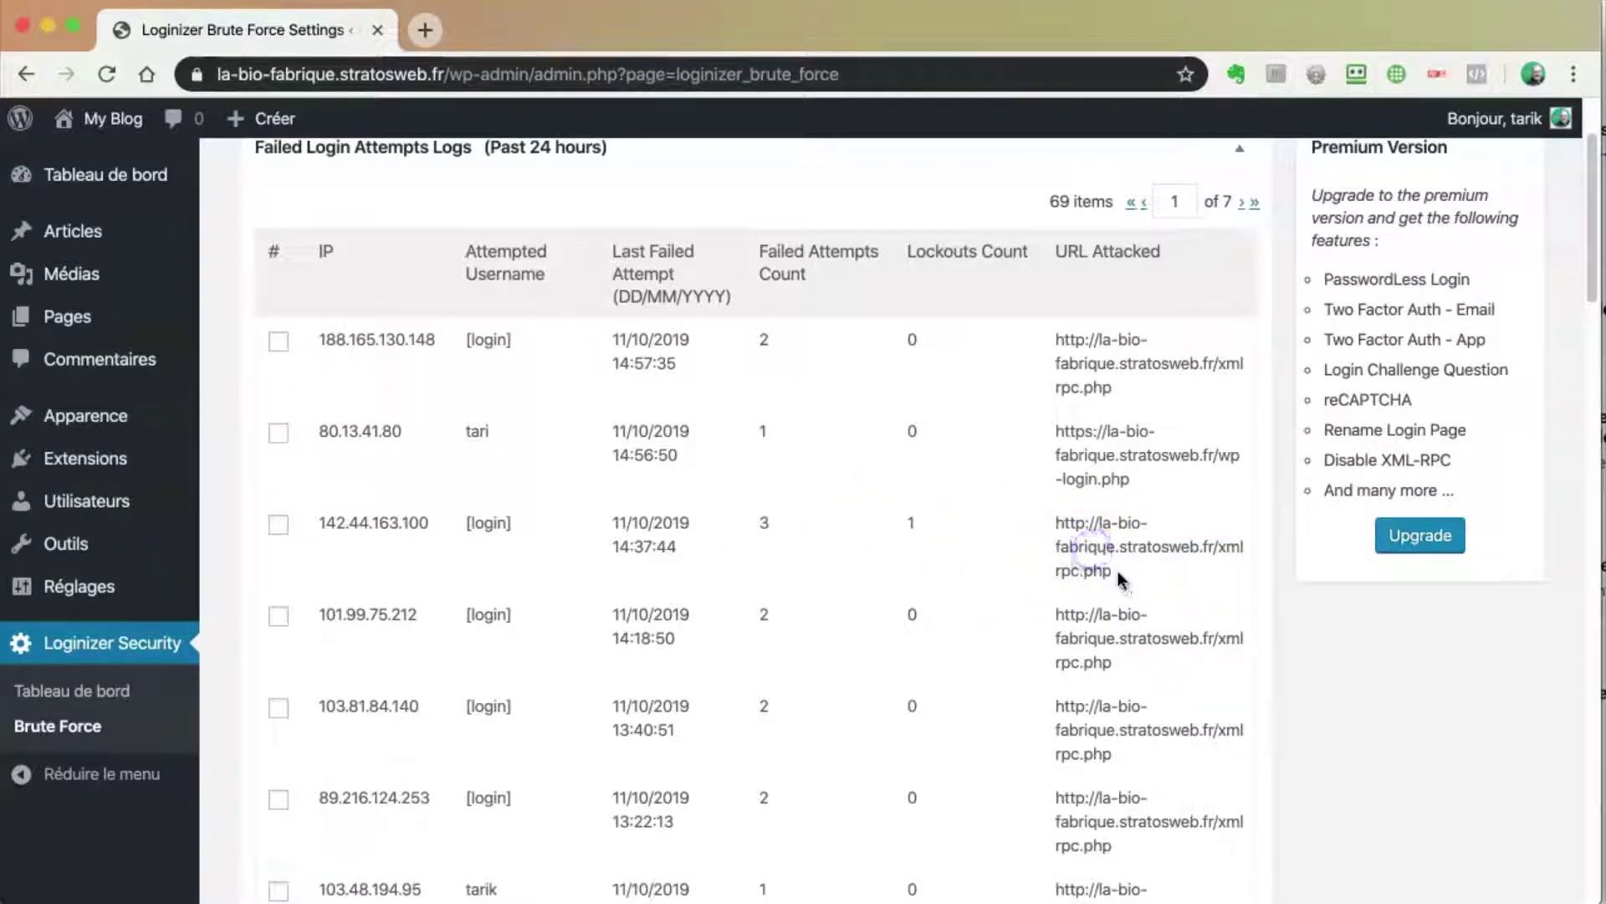
left_click_drag(1117, 571, 1056, 528)
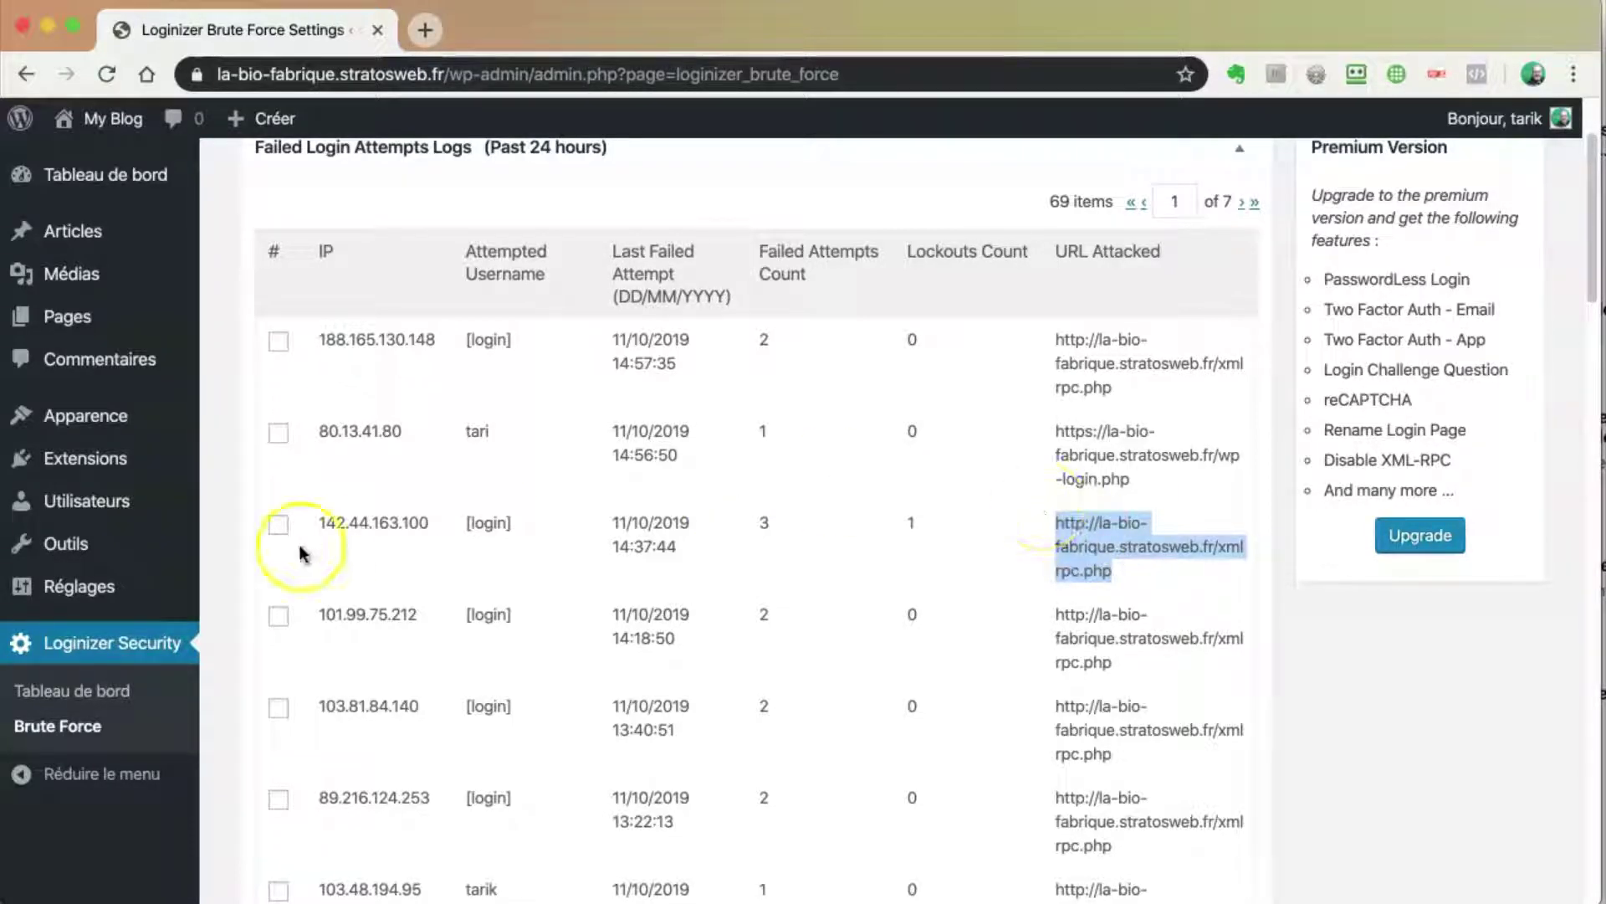
Step: Open the Lecture settings page of the site
mouse_move(64, 594)
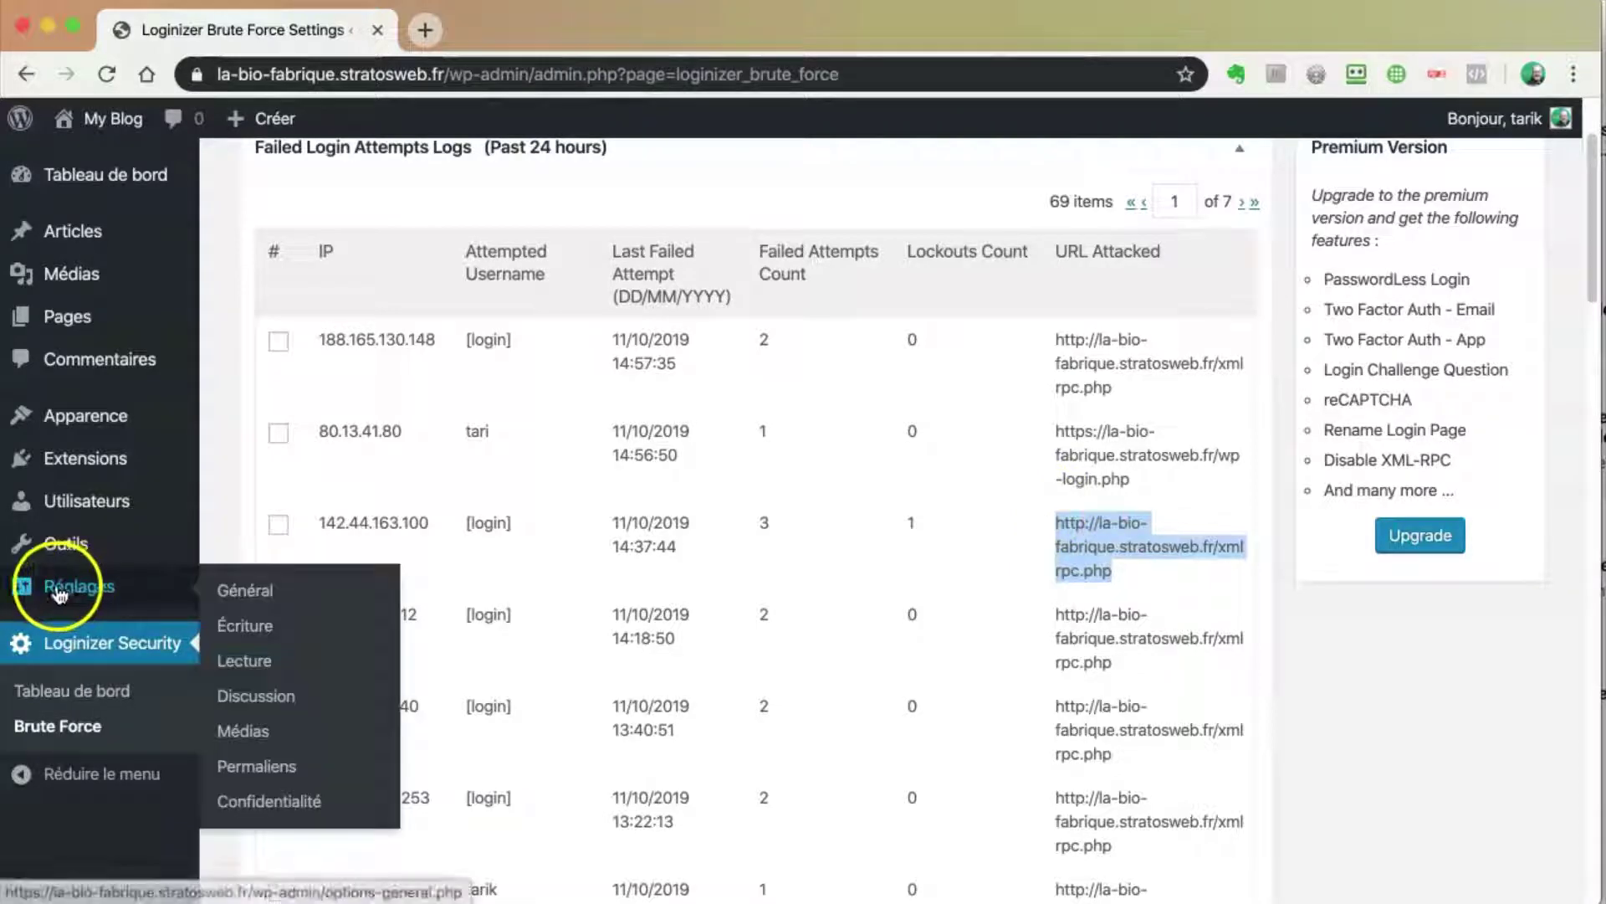
left_click(257, 662)
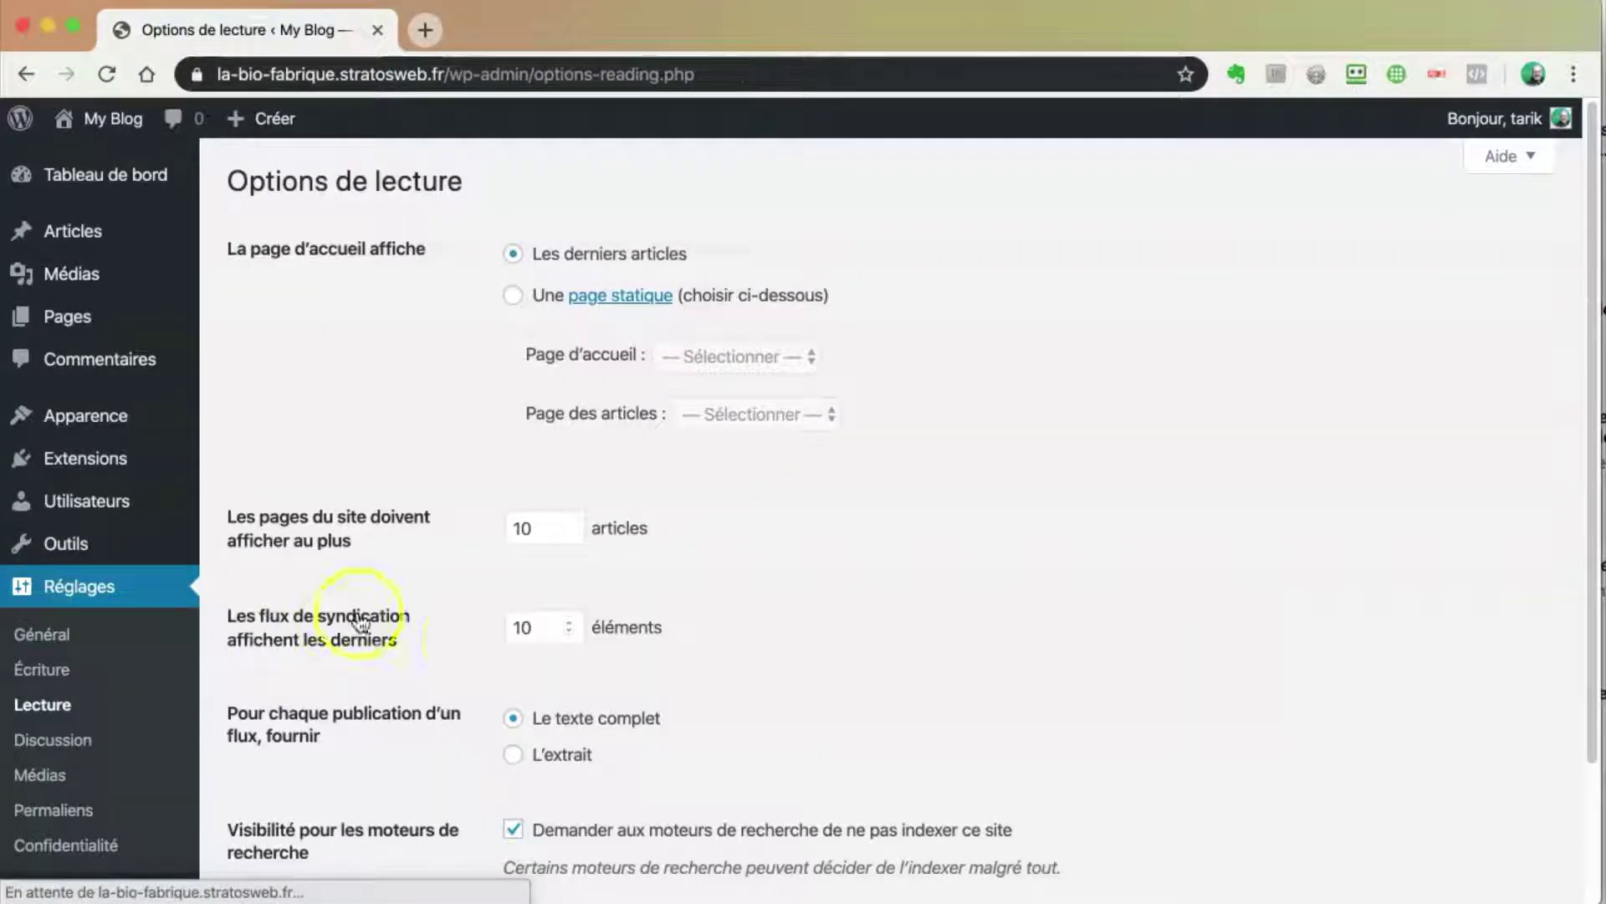
Step: Look over the Lecture settings, return to Loginizer's Brute Force page and highlight the attacked xmlrpc.php address in the fourth log entry
scroll(459, 661, "down", 2)
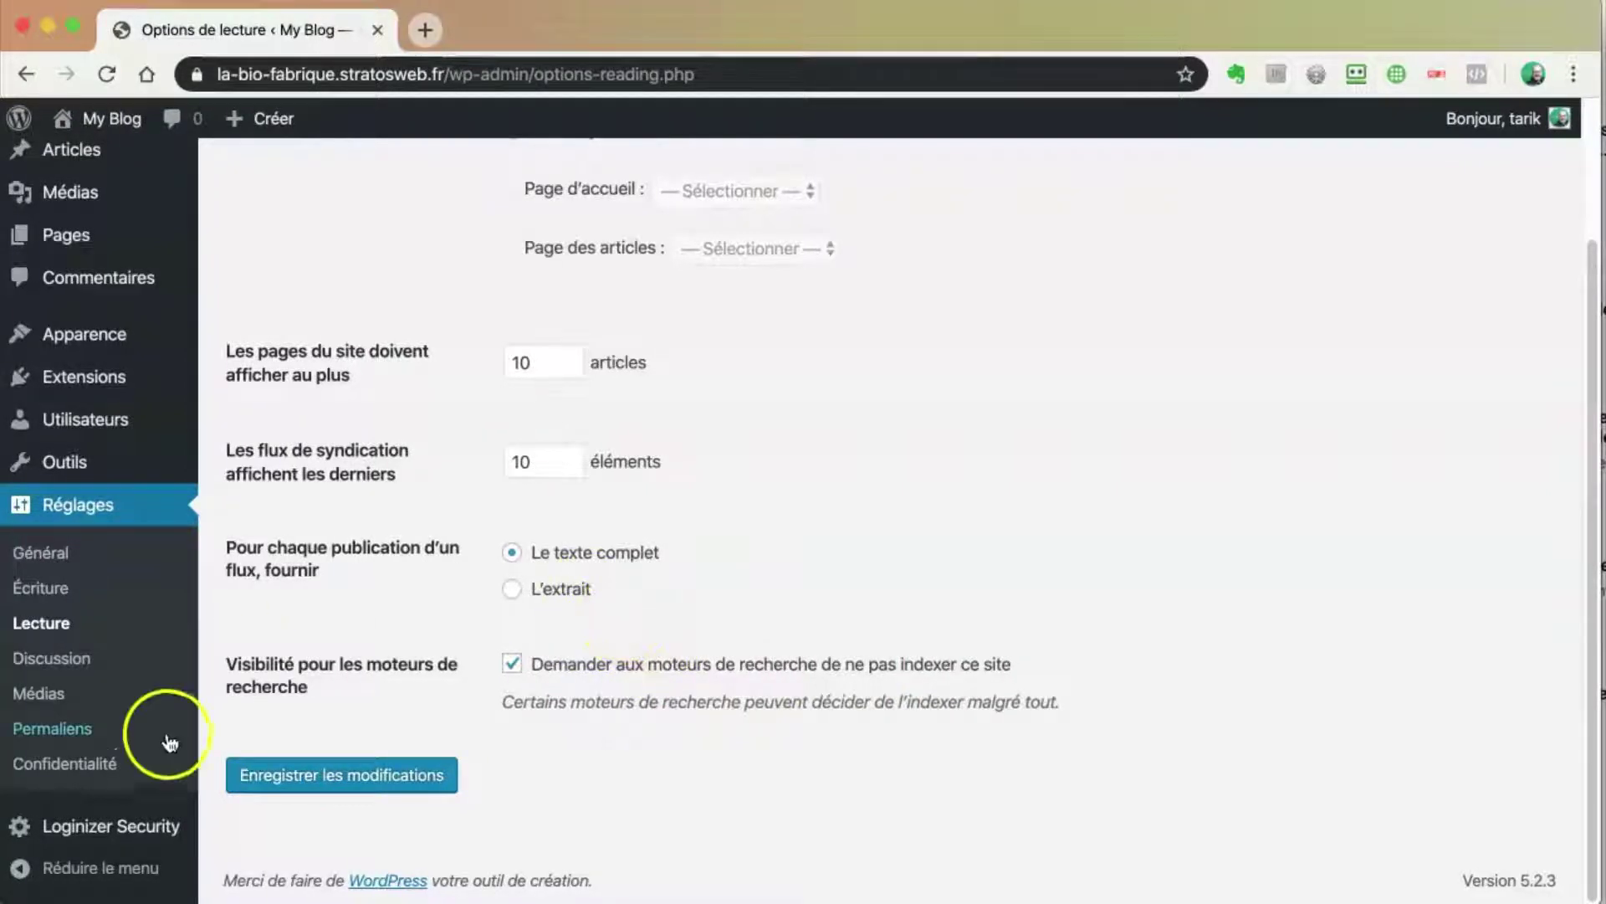
mouse_move(27, 828)
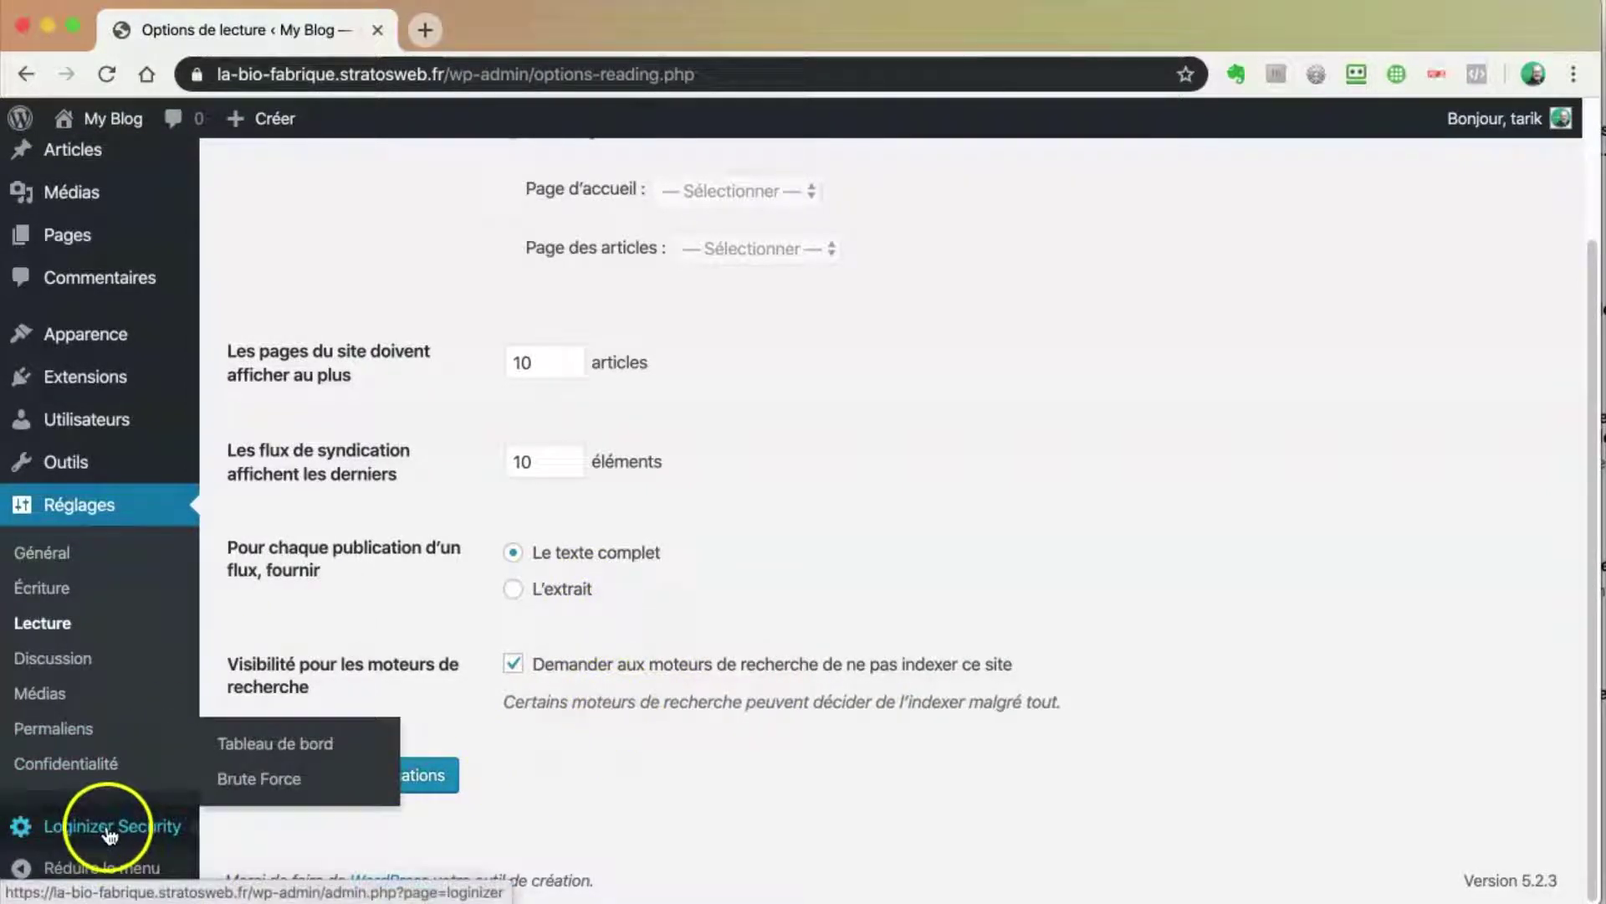
left_click(242, 782)
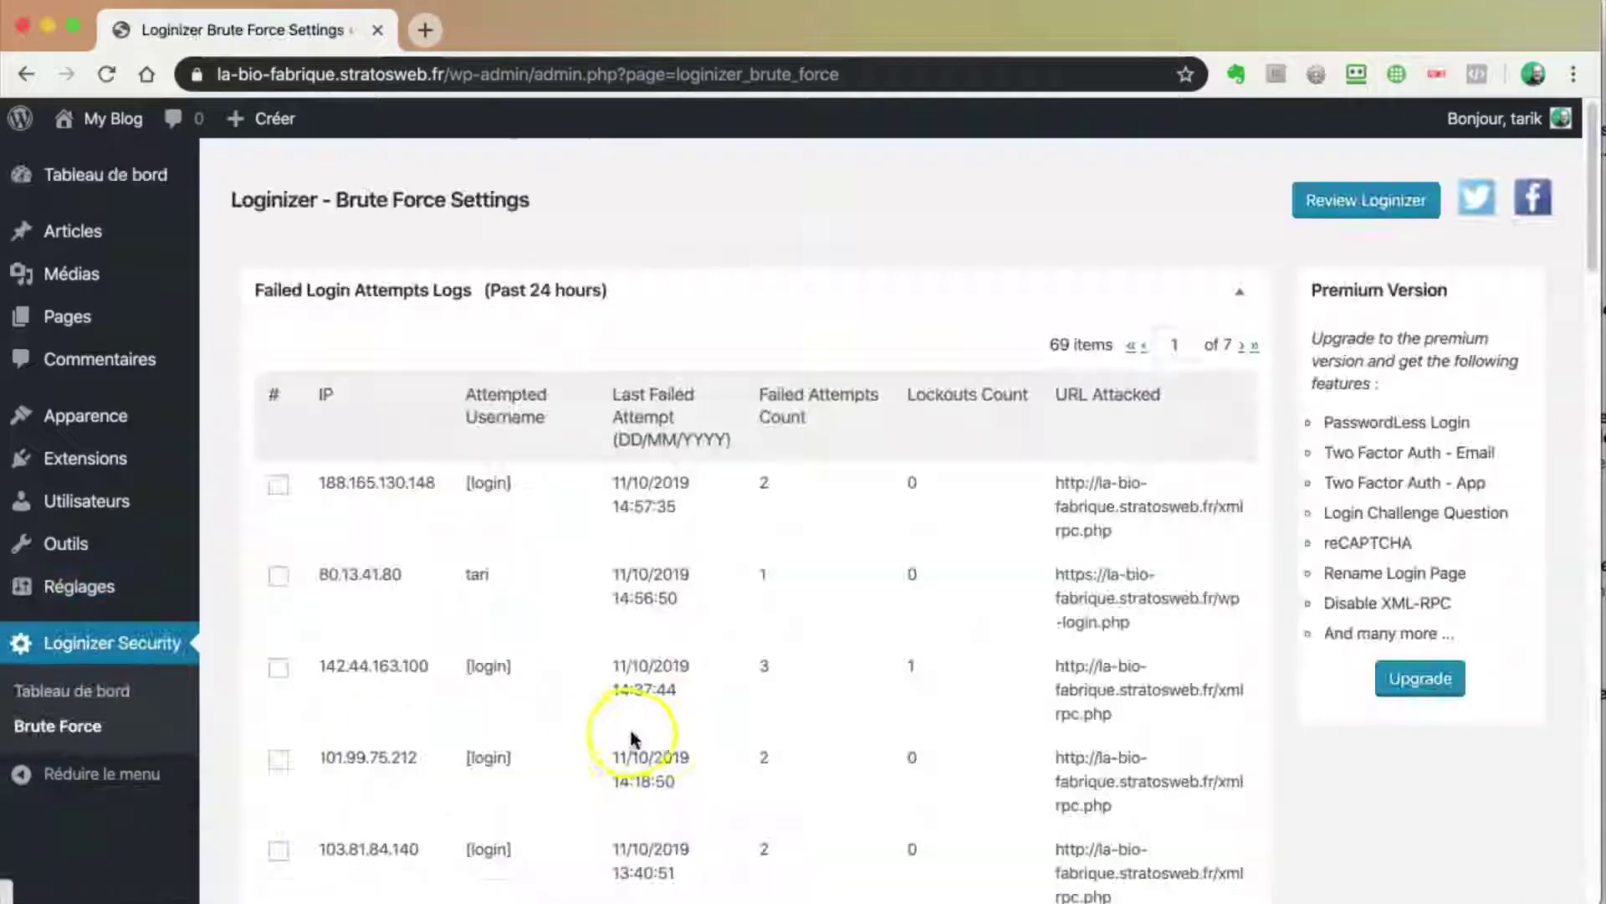
scroll(887, 757, "down", 3)
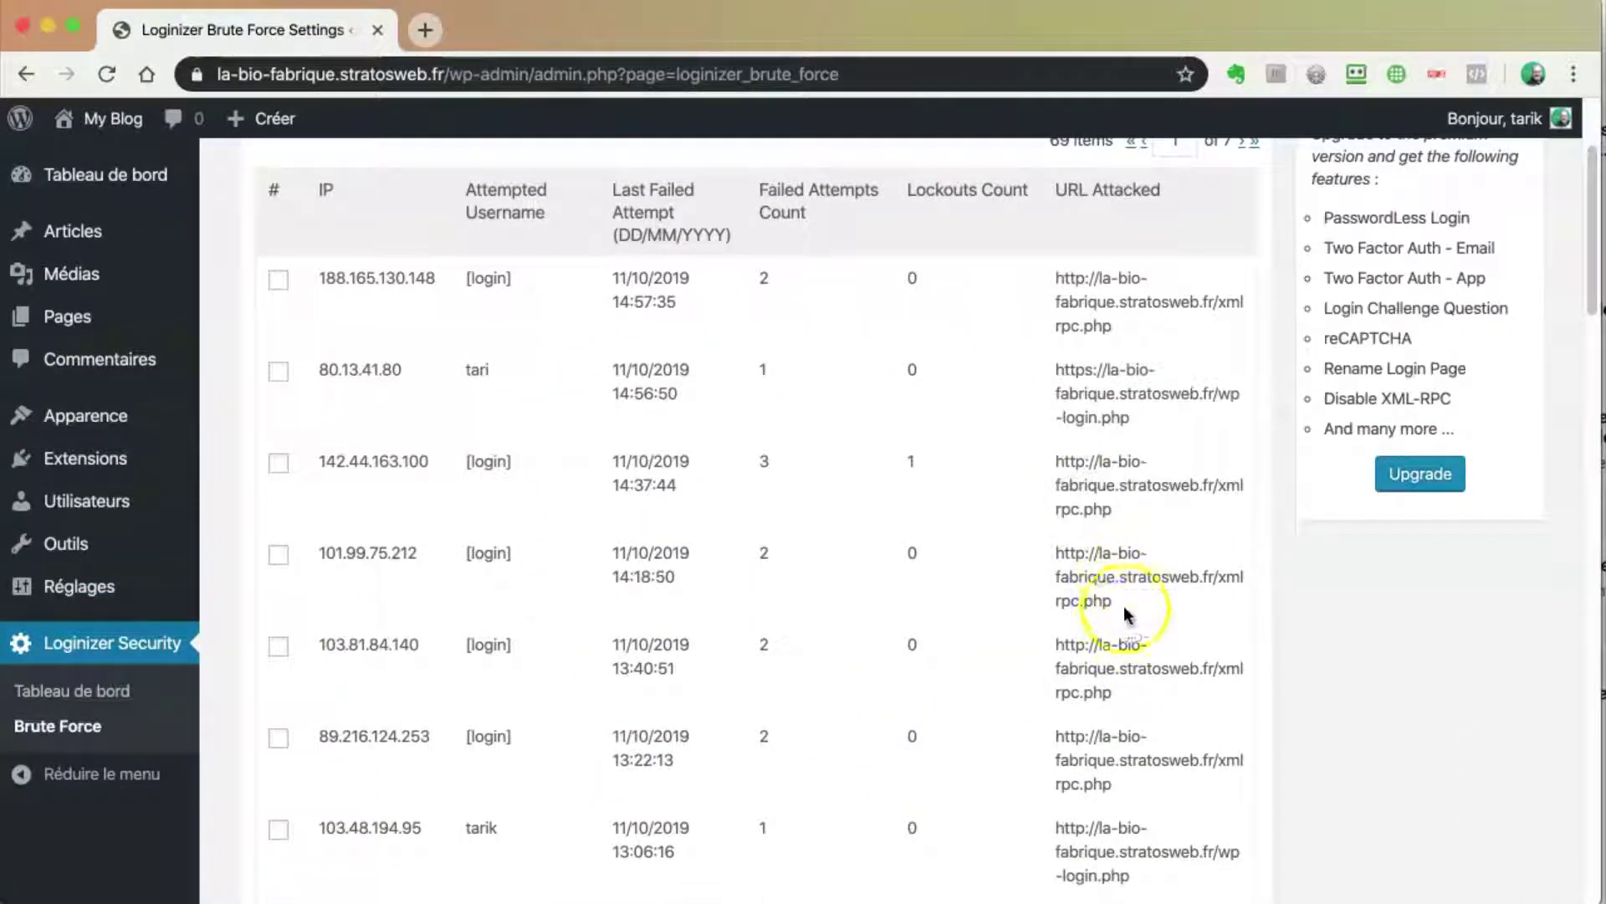
left_click_drag(1105, 592, 1052, 557)
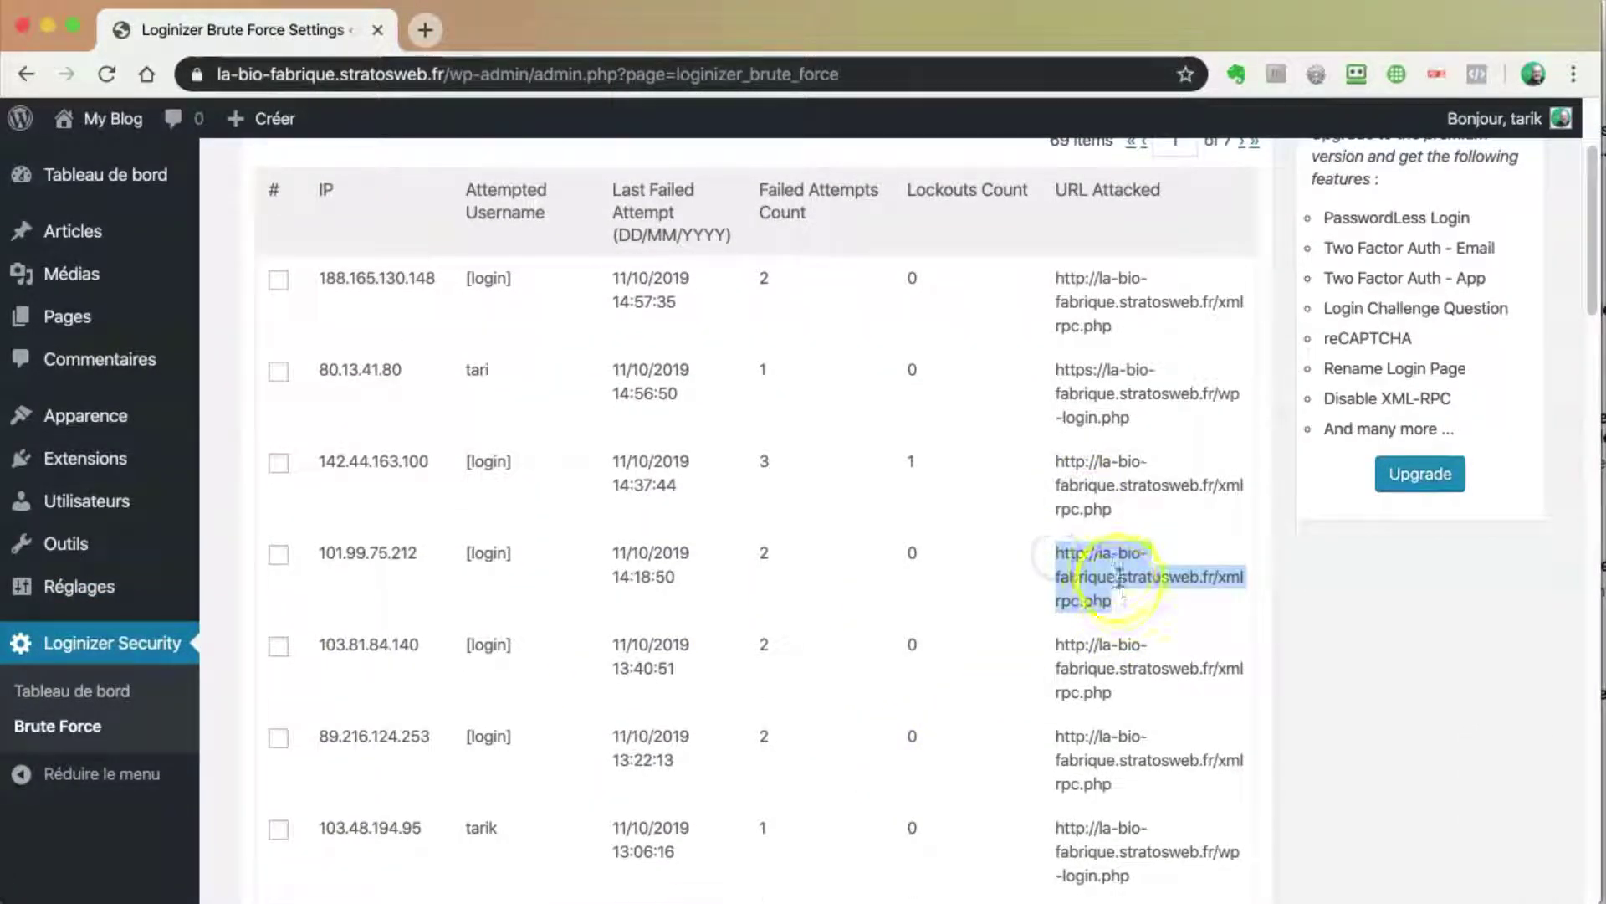
triple_click(1080, 576)
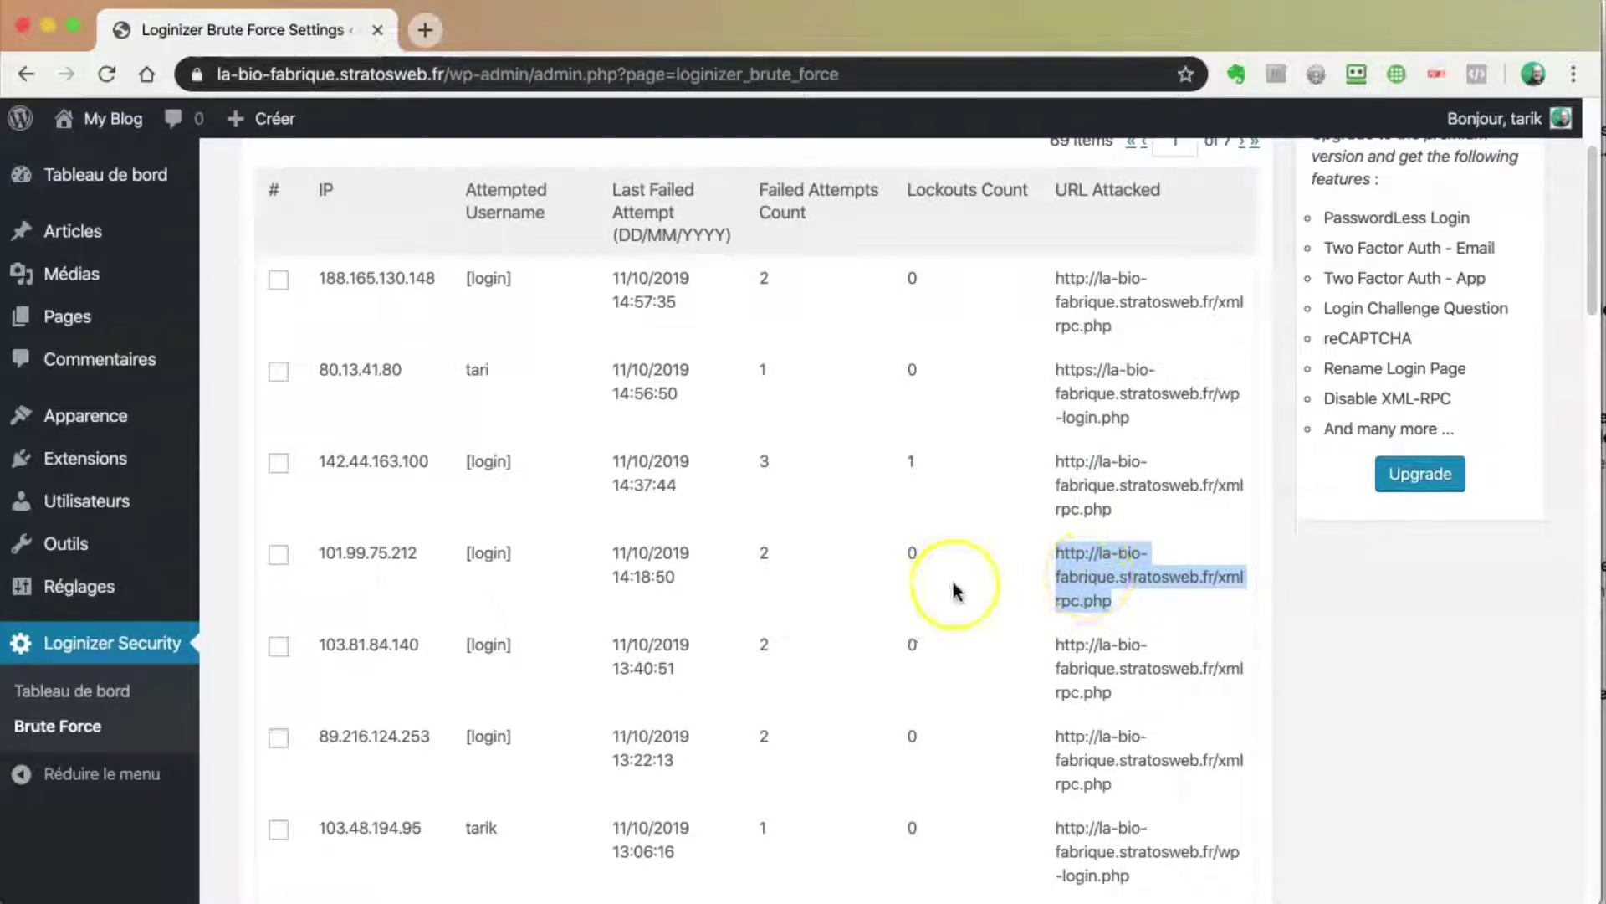
scroll(954, 590, "up", 5)
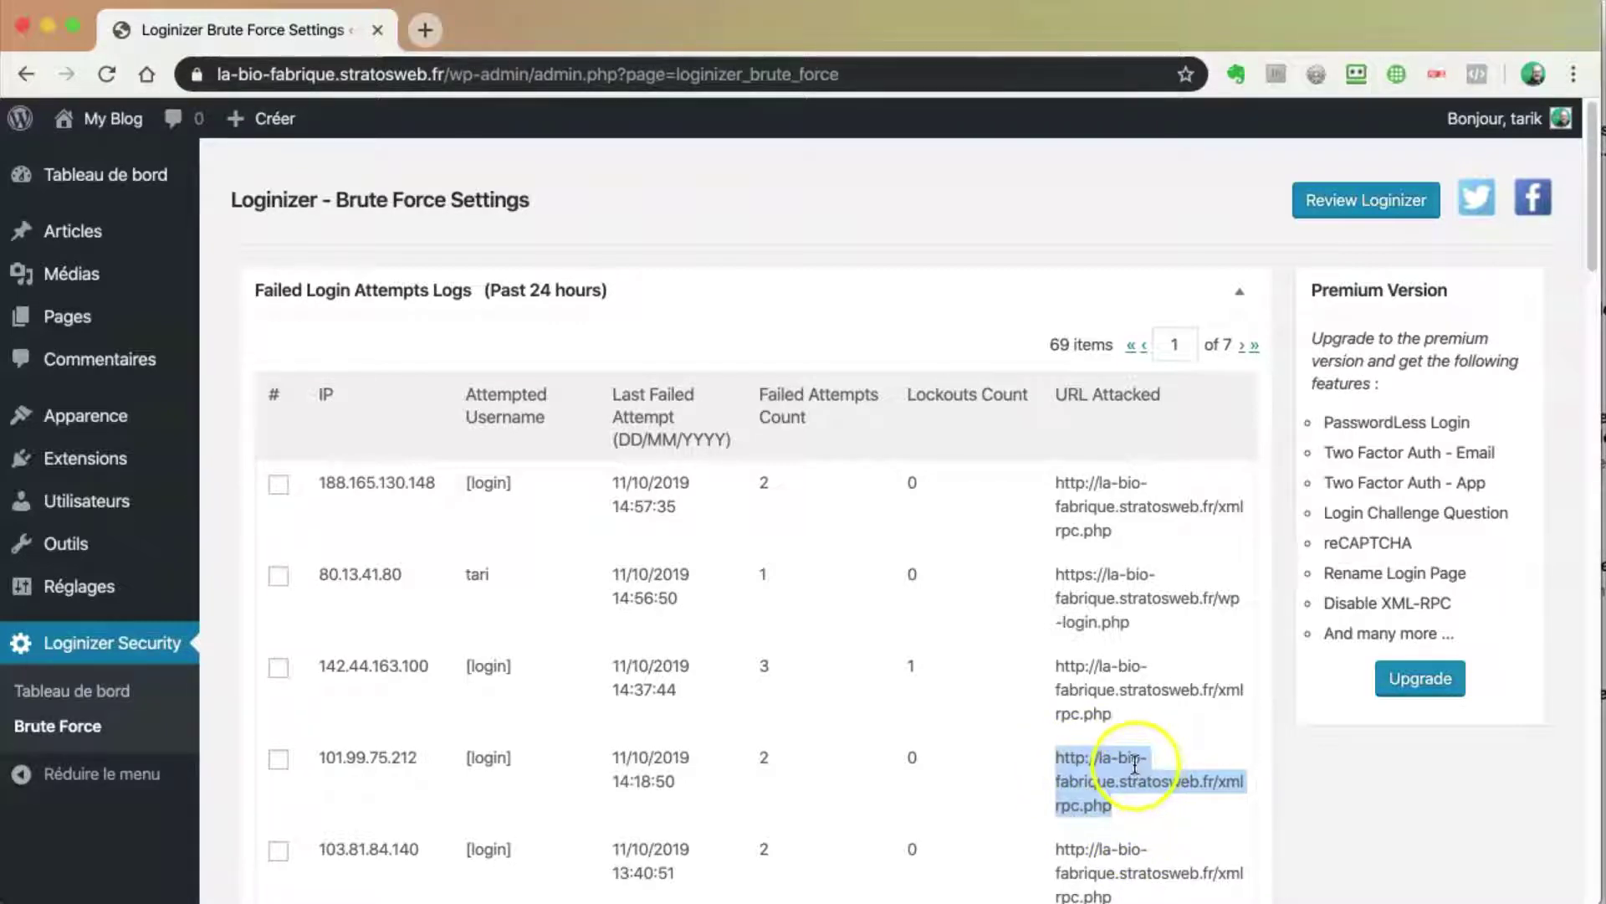
Step: Examine the Max Retries, Lockout Time, Max Lockouts, Extend Lockout and Reset Retries values in the Brute Force Settings section
scroll(1047, 711, "down", 10)
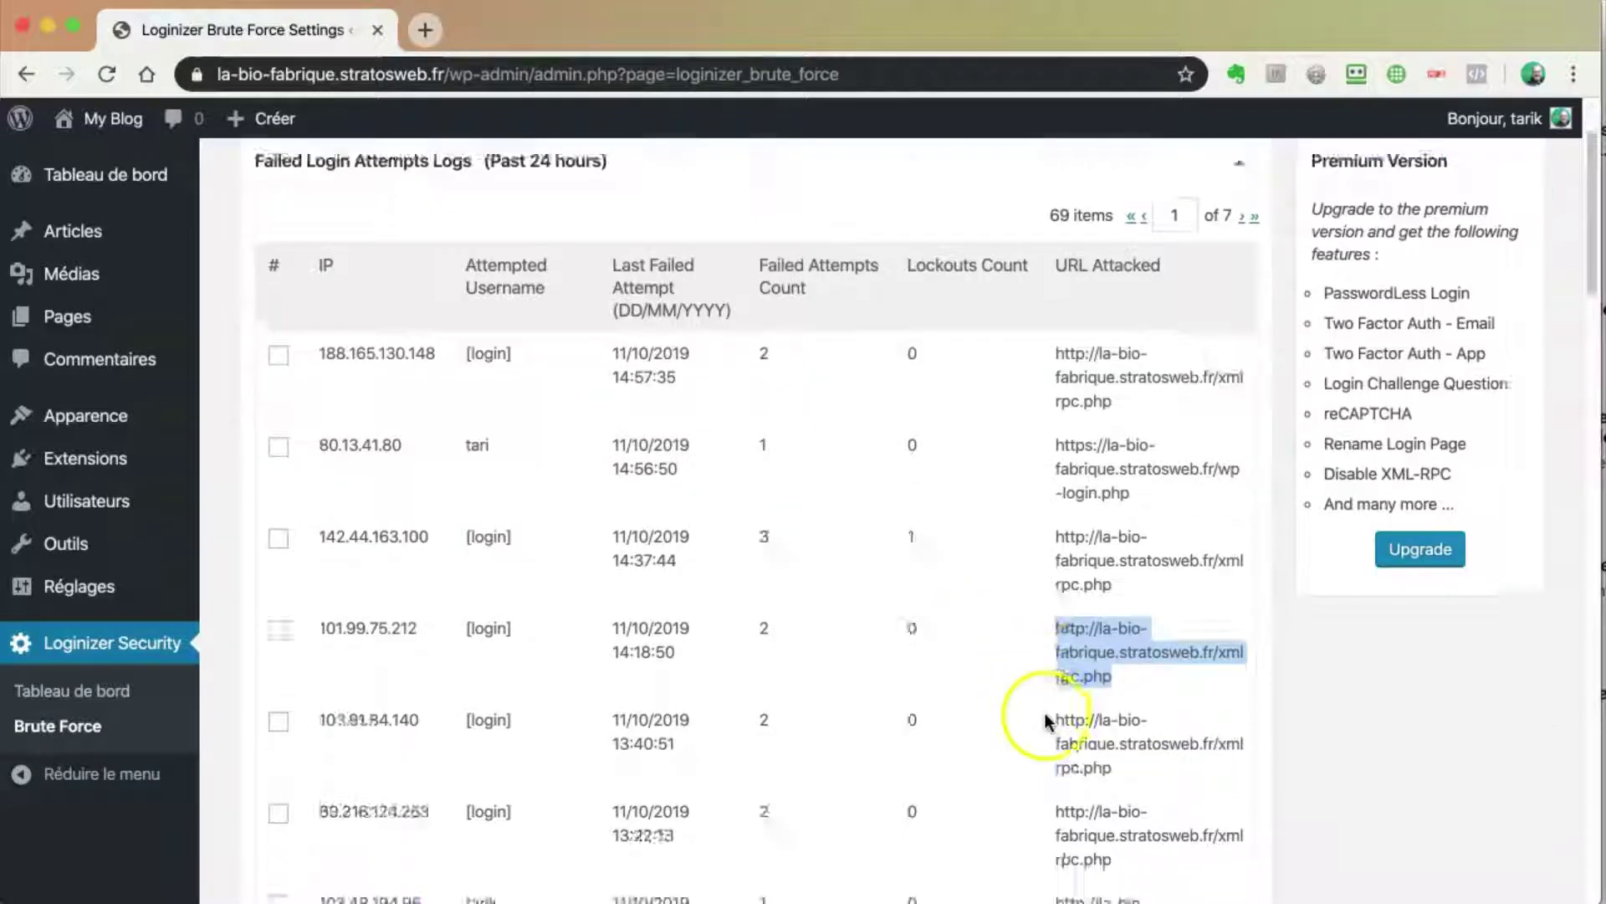
scroll(1051, 710, "down", 6)
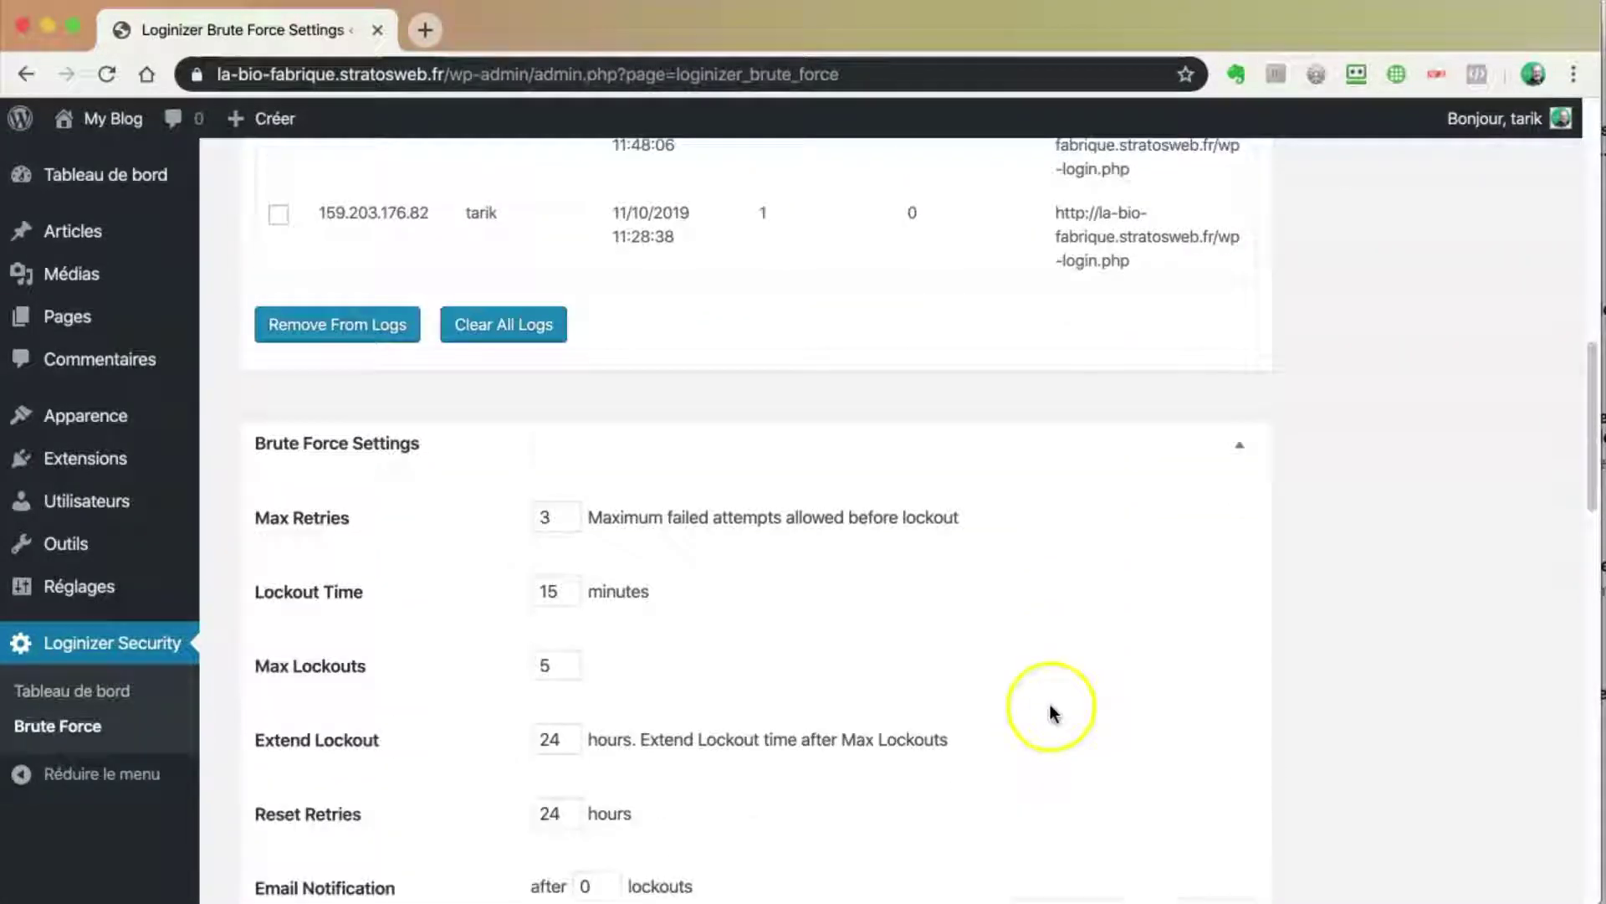
scroll(1050, 713, "up", 1)
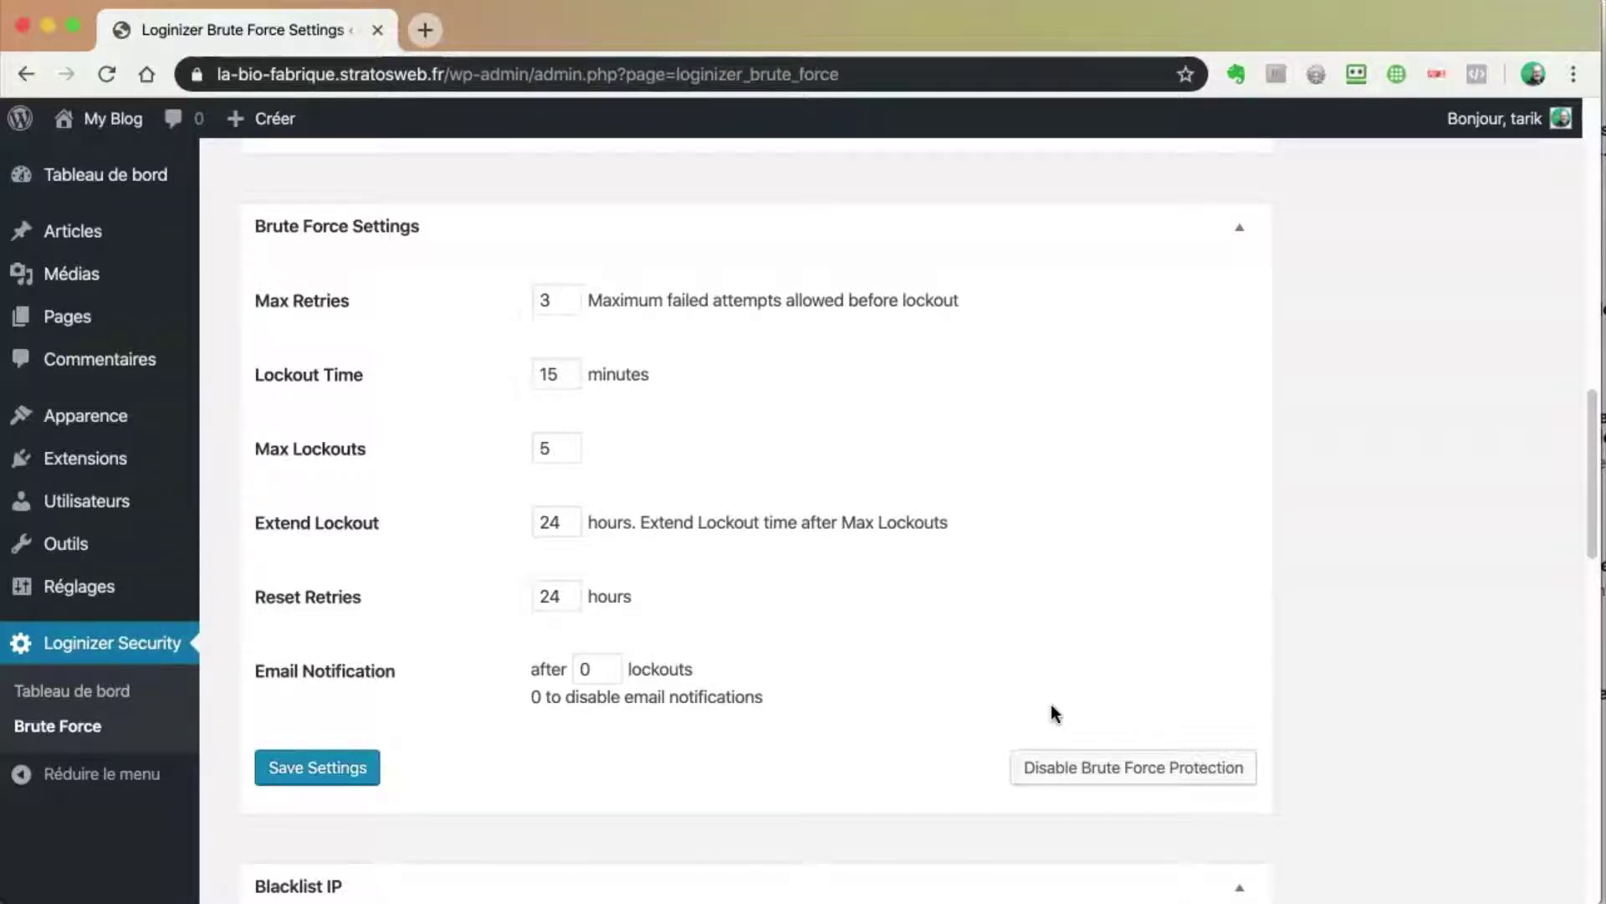
double_click(547, 305)
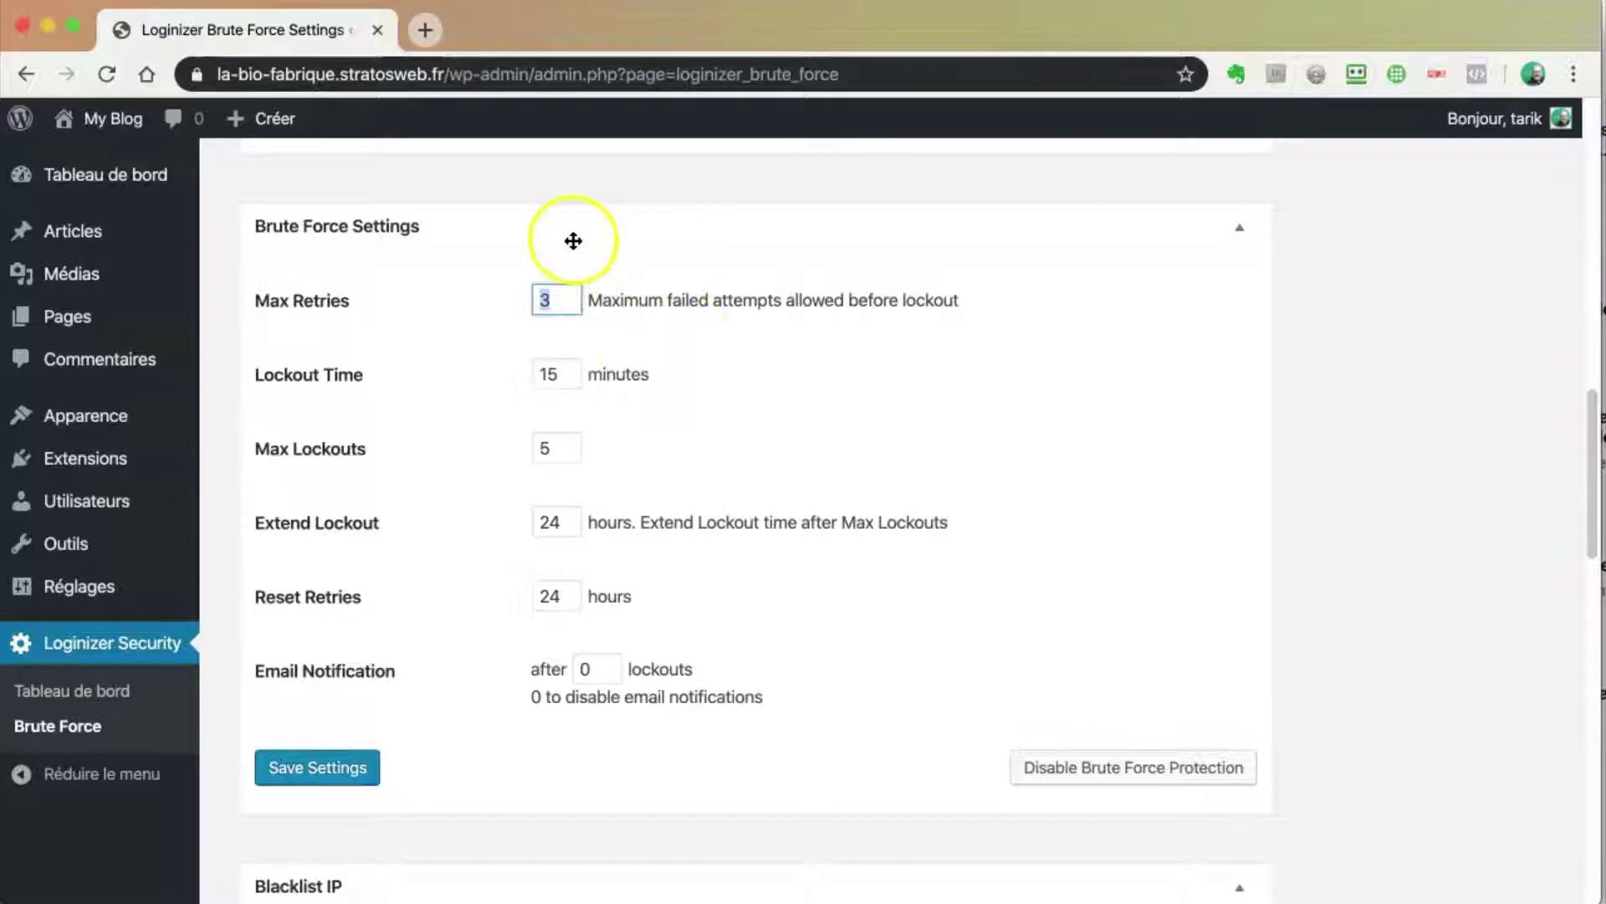
double_click(568, 375)
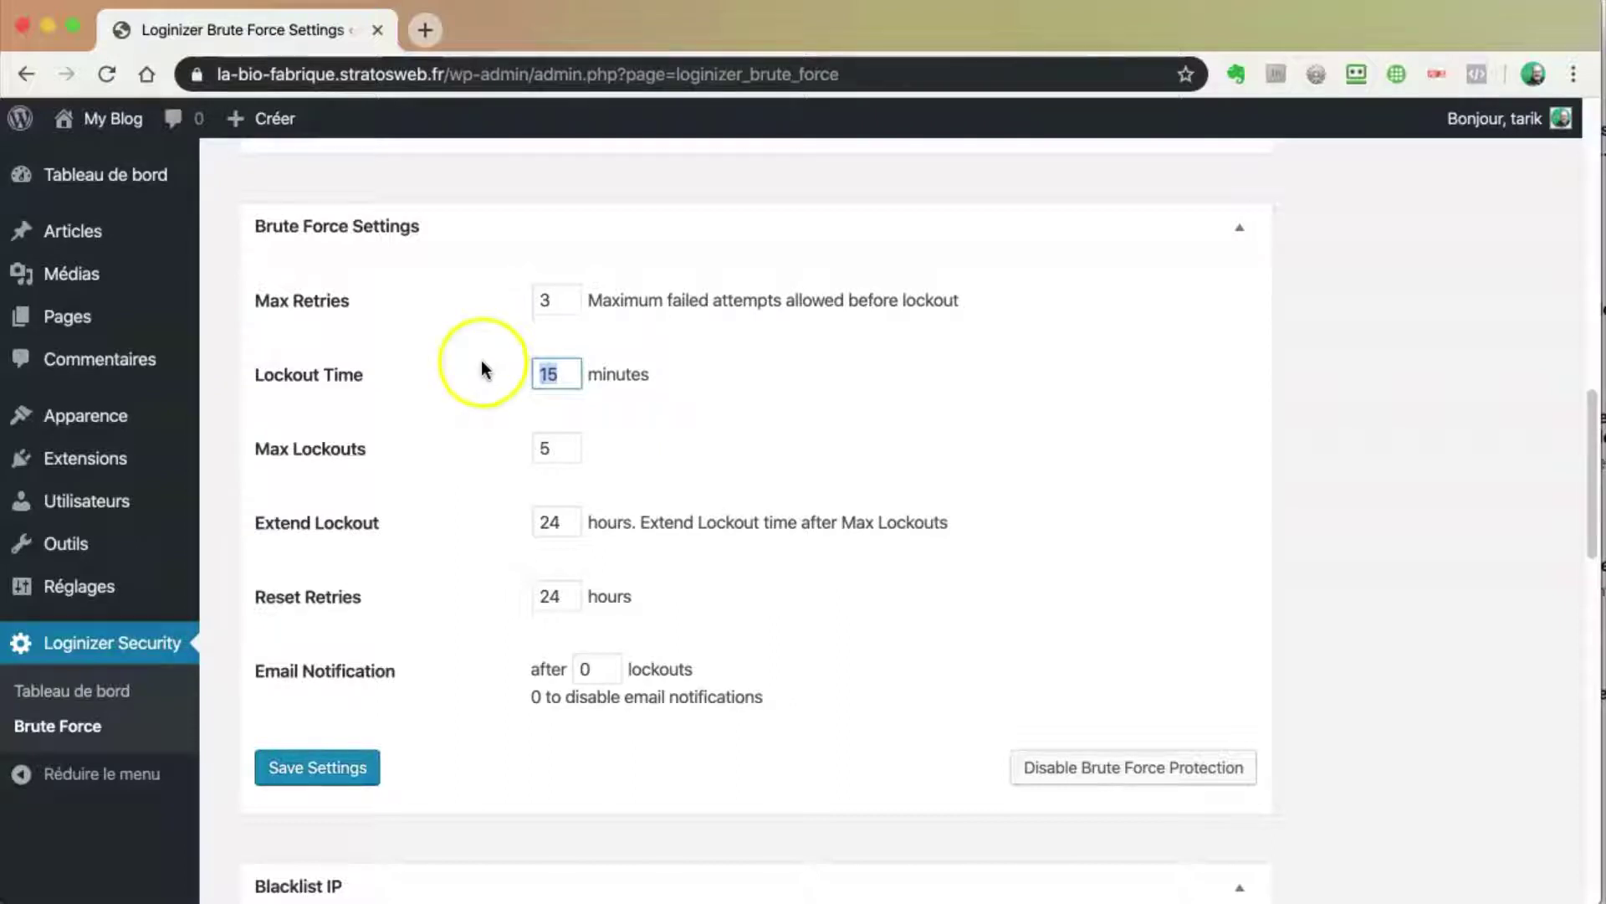
double_click(545, 449)
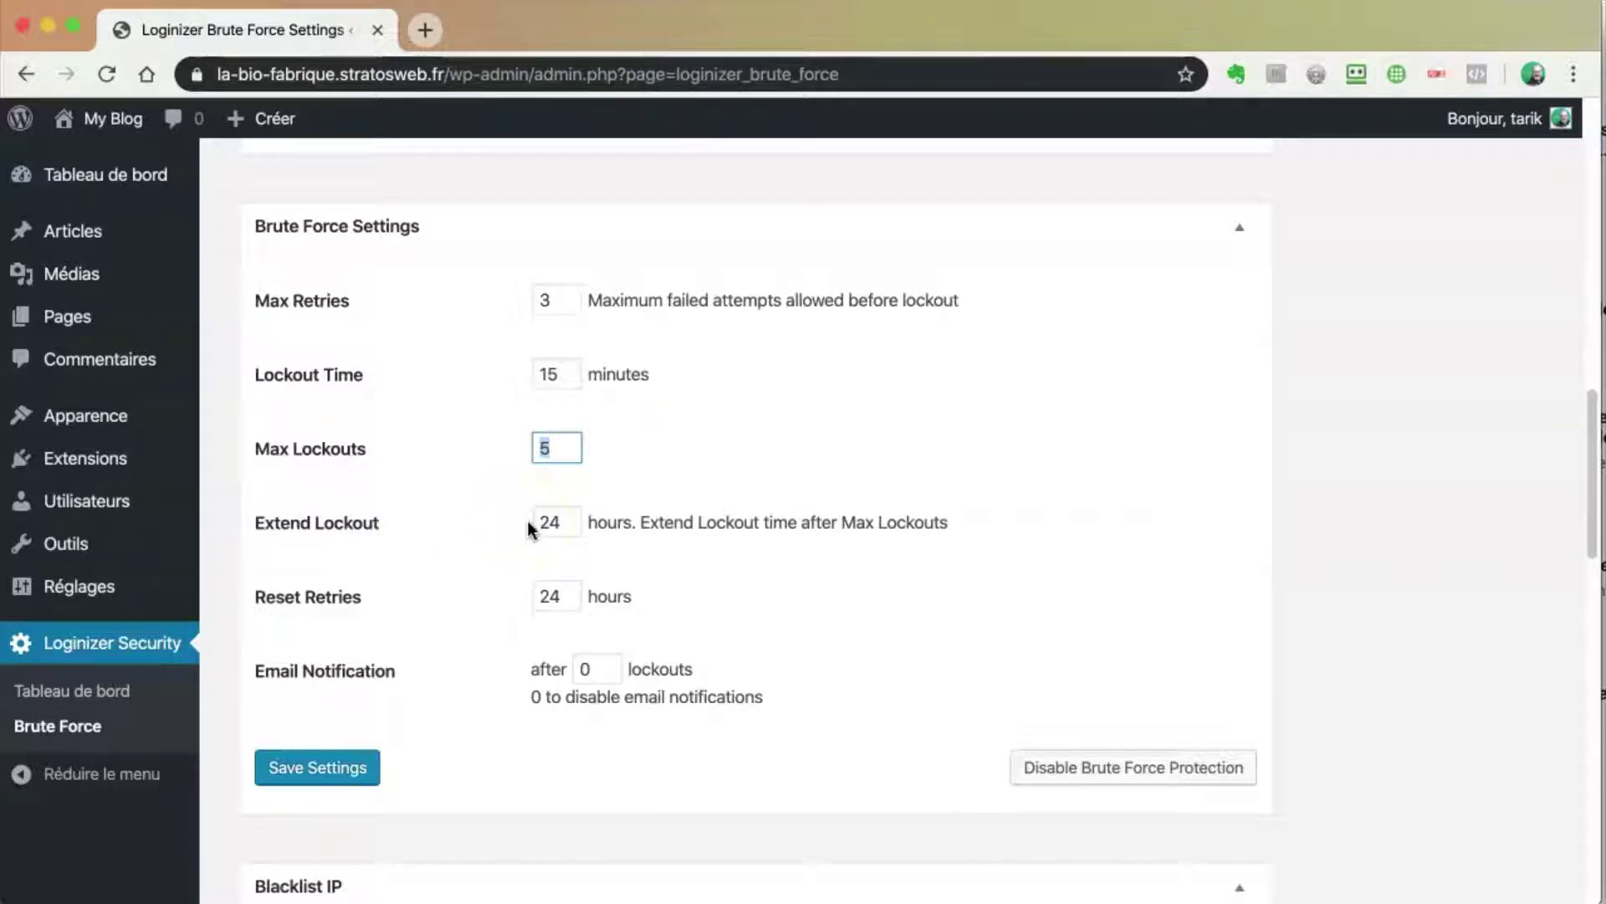
left_click_drag(574, 519, 522, 522)
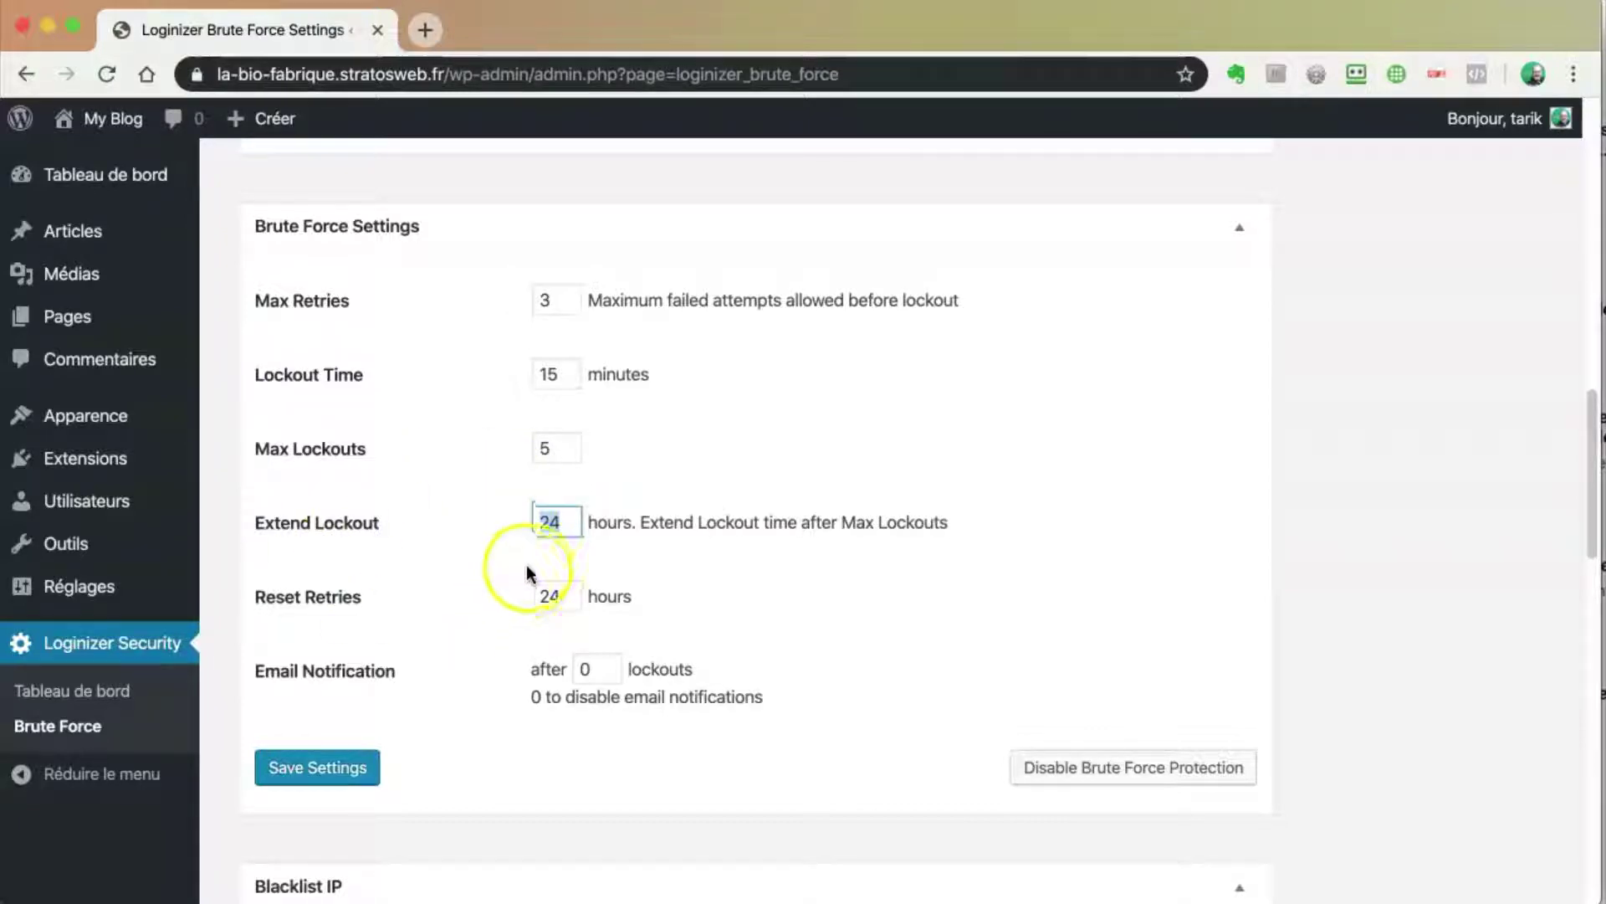
left_click_drag(562, 596, 519, 599)
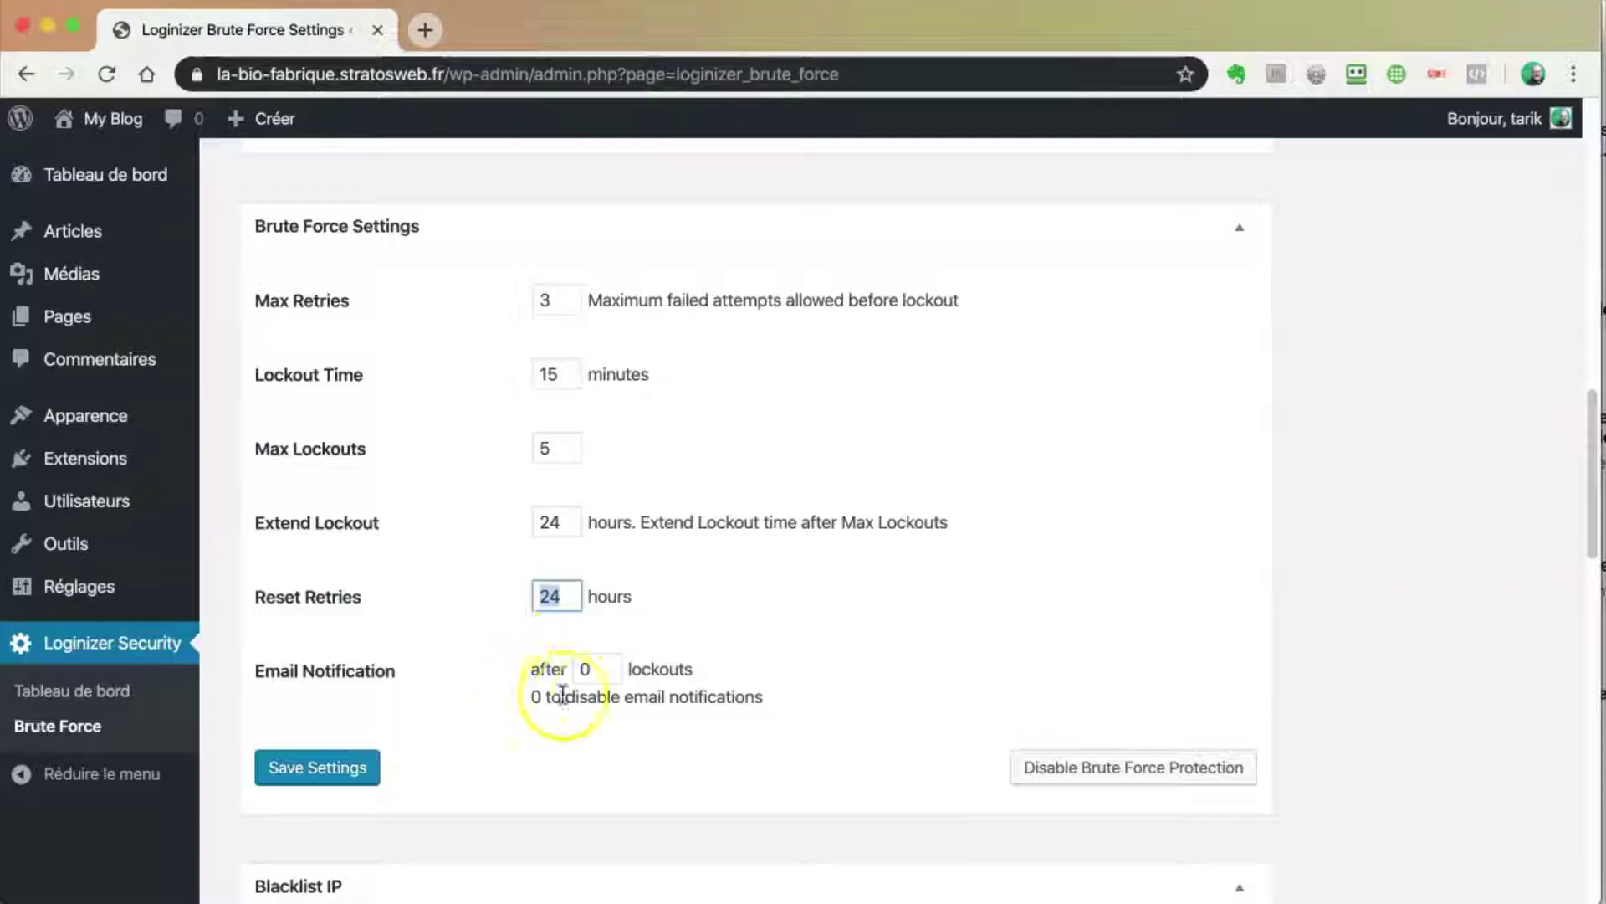
Step: Try an Email Notification threshold of 1 lockout, and set it back to 0
left_click_drag(595, 667, 572, 667)
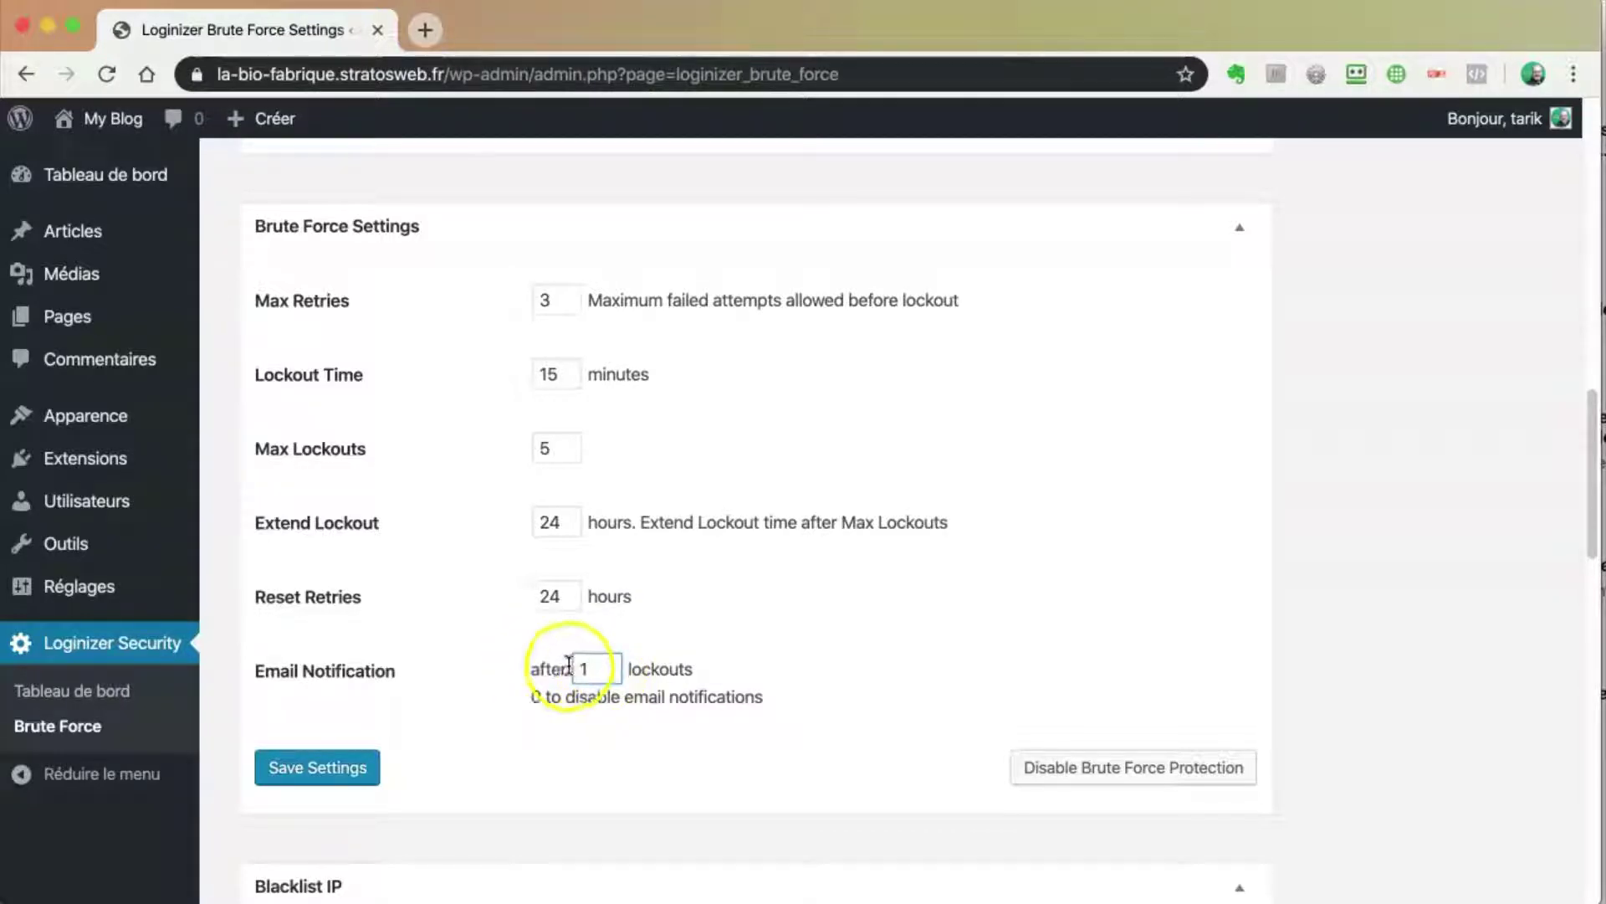
left_click(595, 667)
left_click_drag(595, 667, 574, 664)
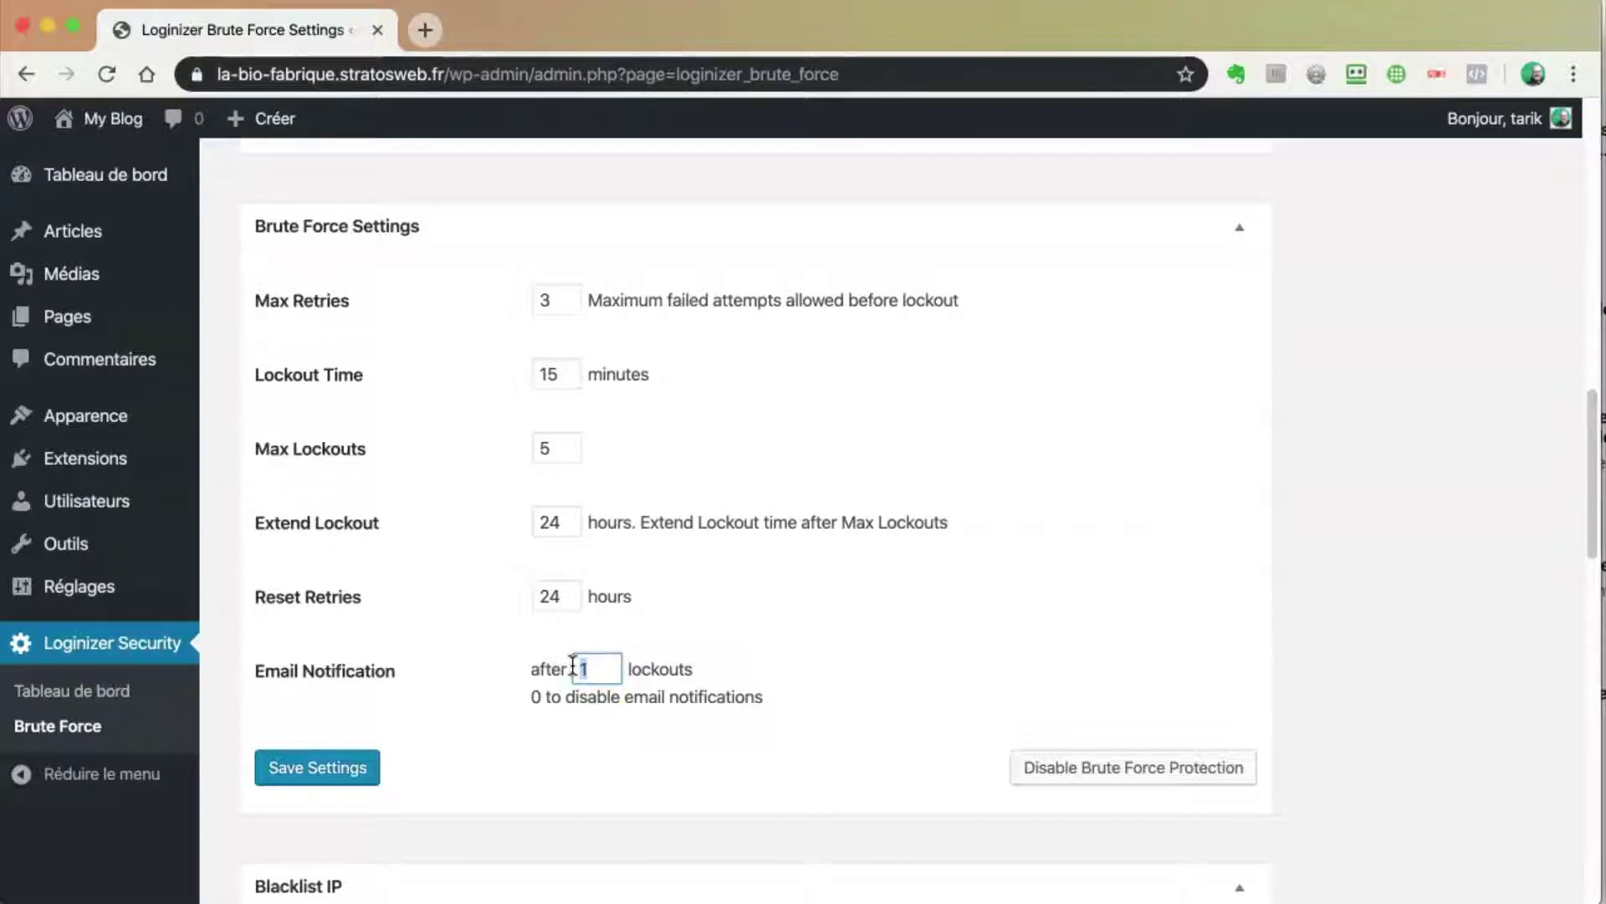
left_click(558, 675)
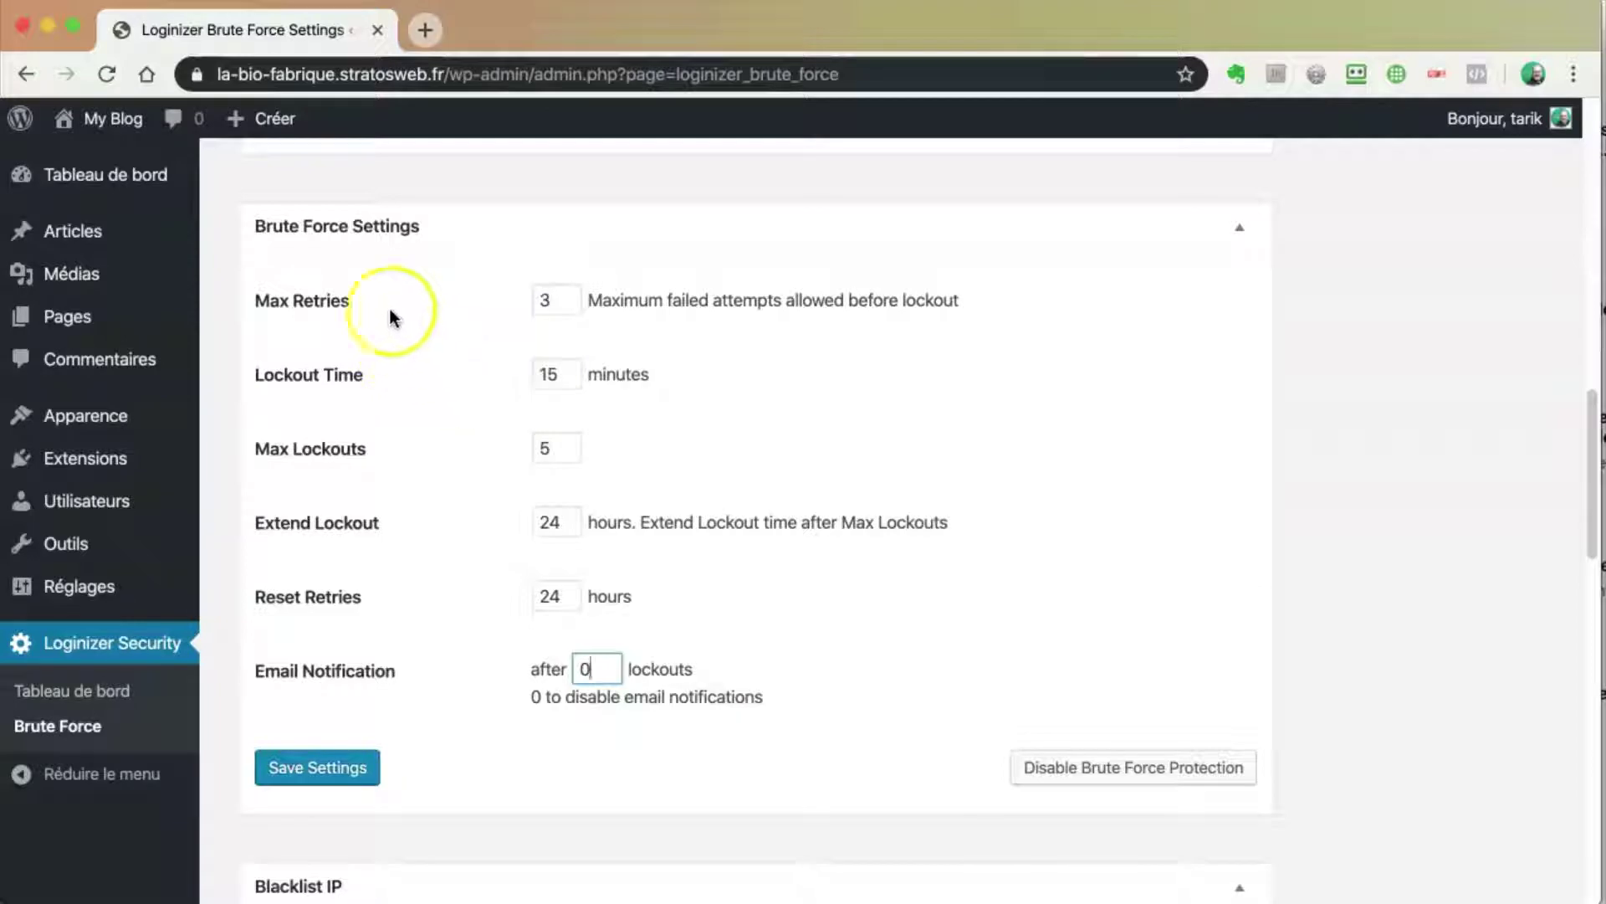
Step: Set the Lockout Time to 30 minutes and Max Lockouts to 3 in the Brute Force Settings
left_click_drag(556, 368, 529, 370)
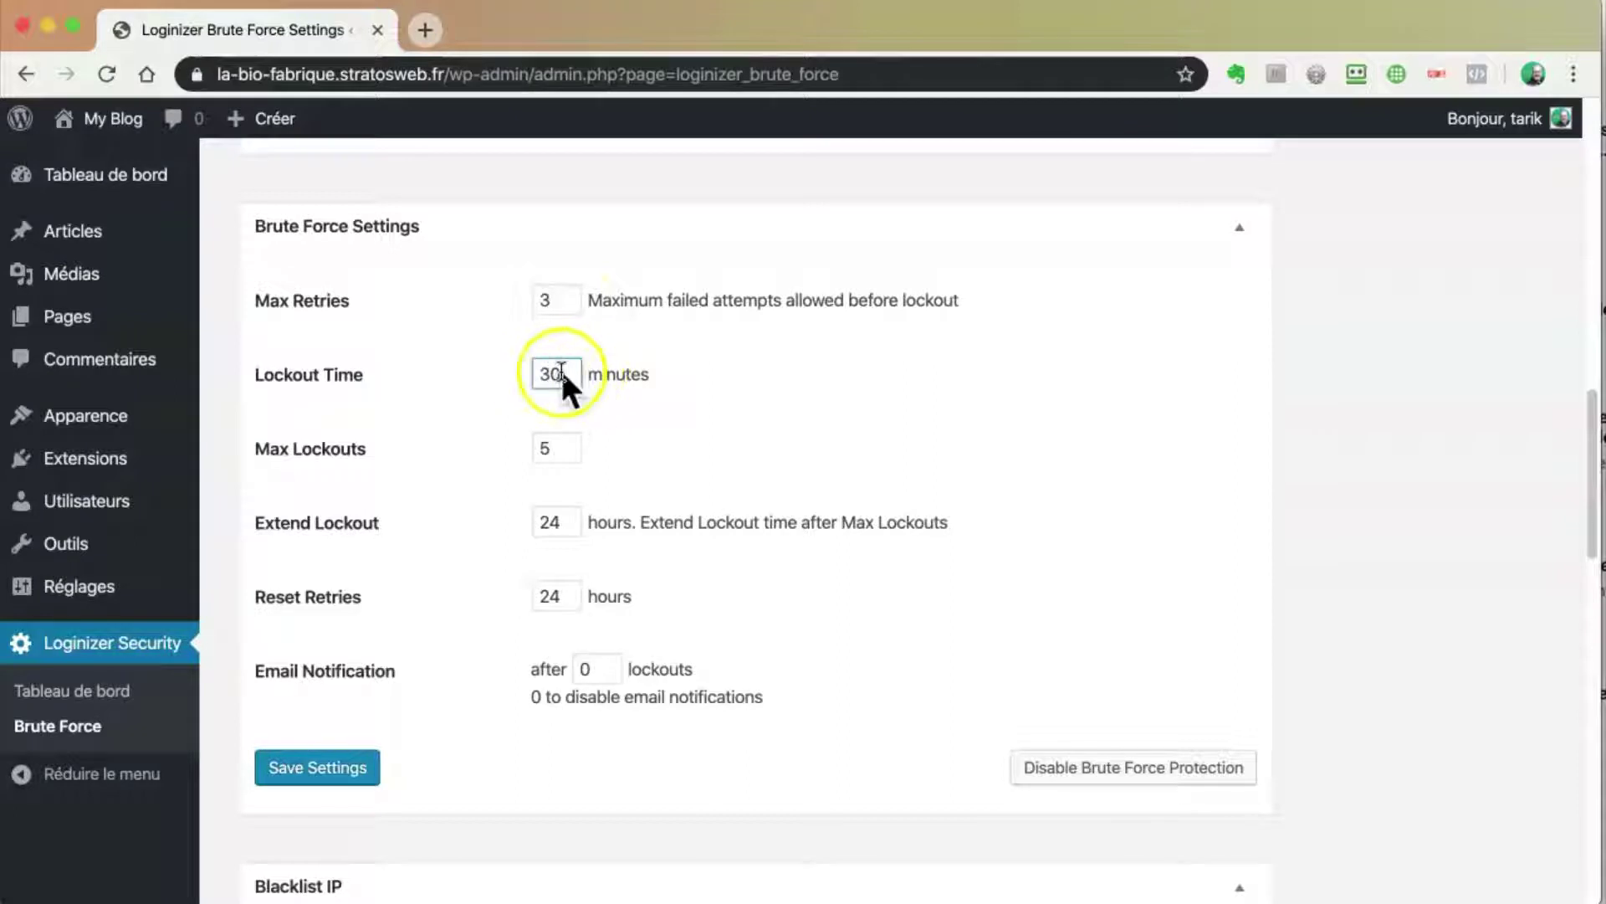
double_click(548, 445)
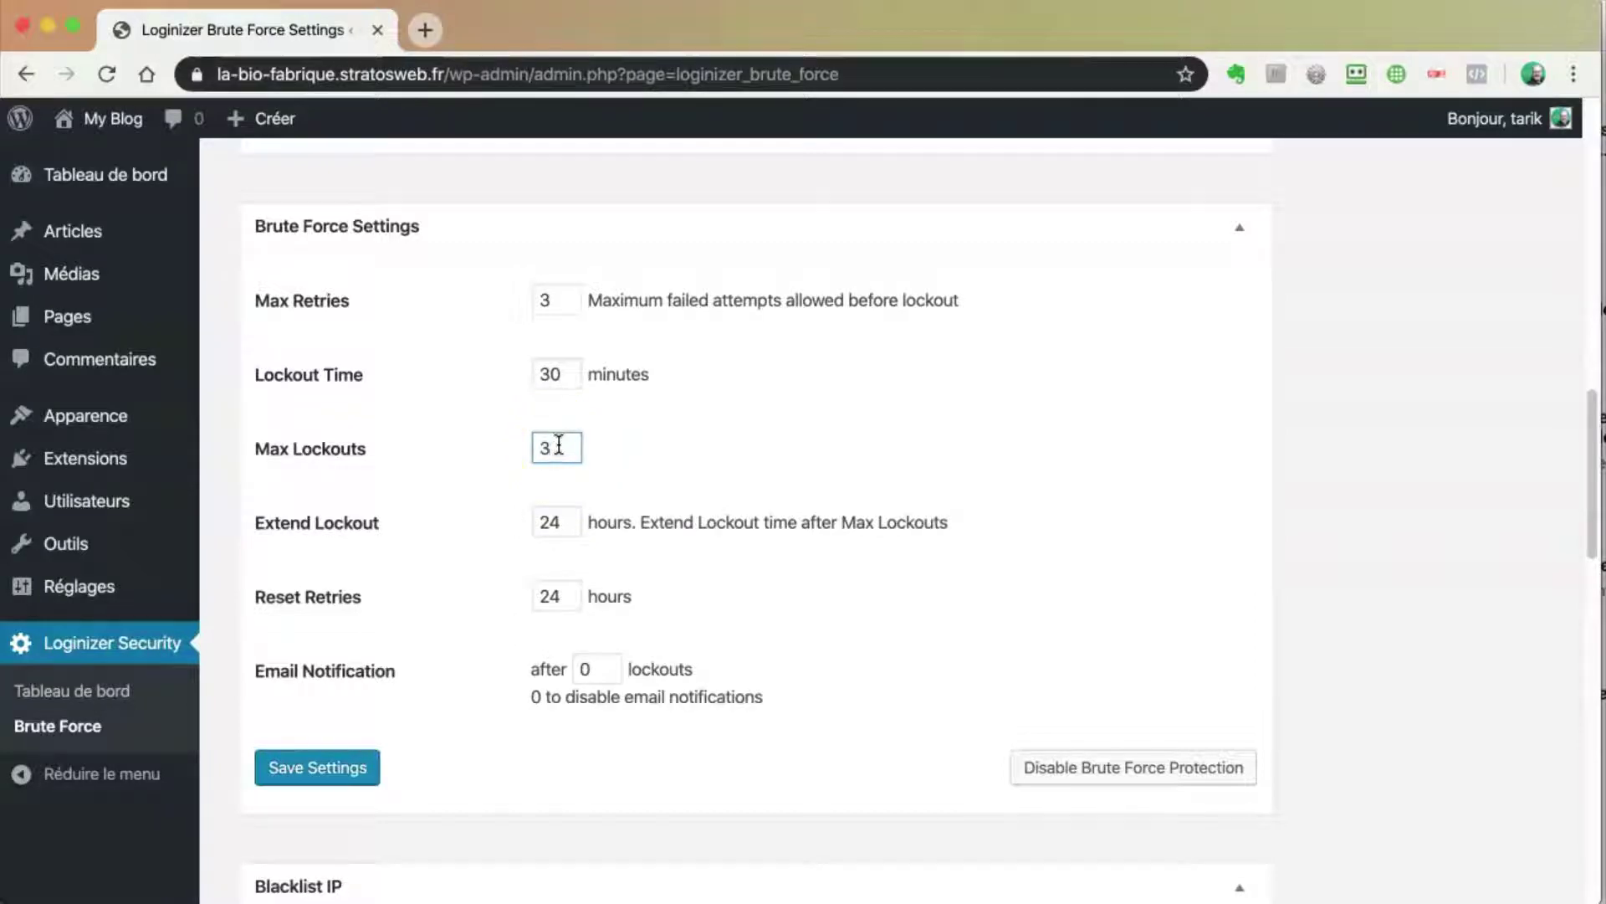
type("3")
left_click(561, 445)
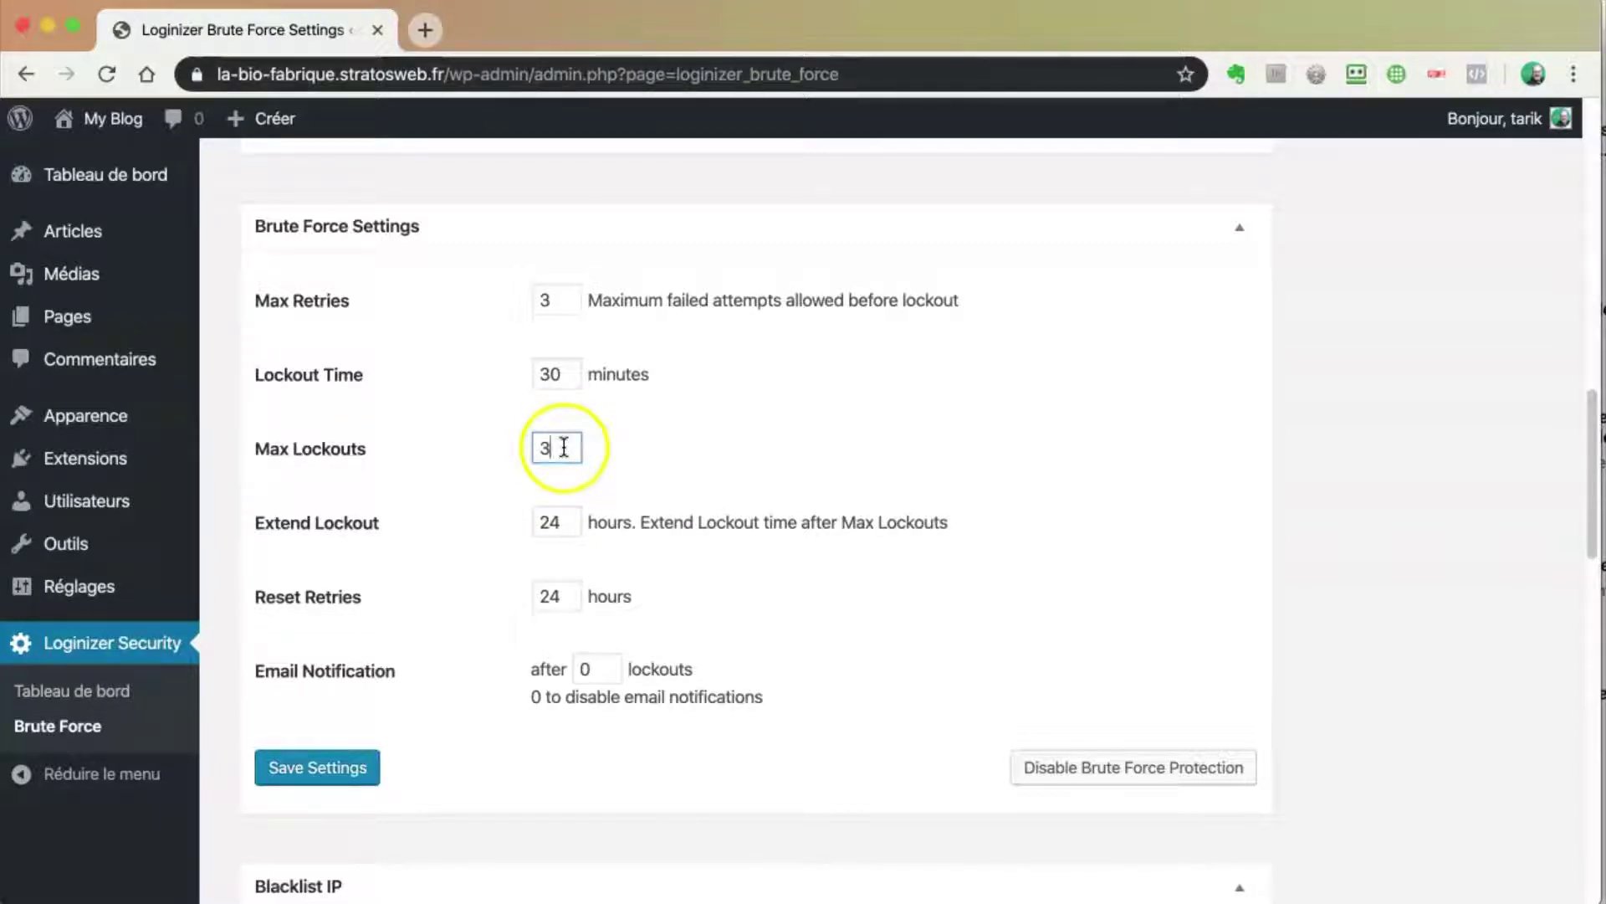
Step: Review the Extend Lockout and Reset Retries values, and save the brute force settings
double_click(553, 523)
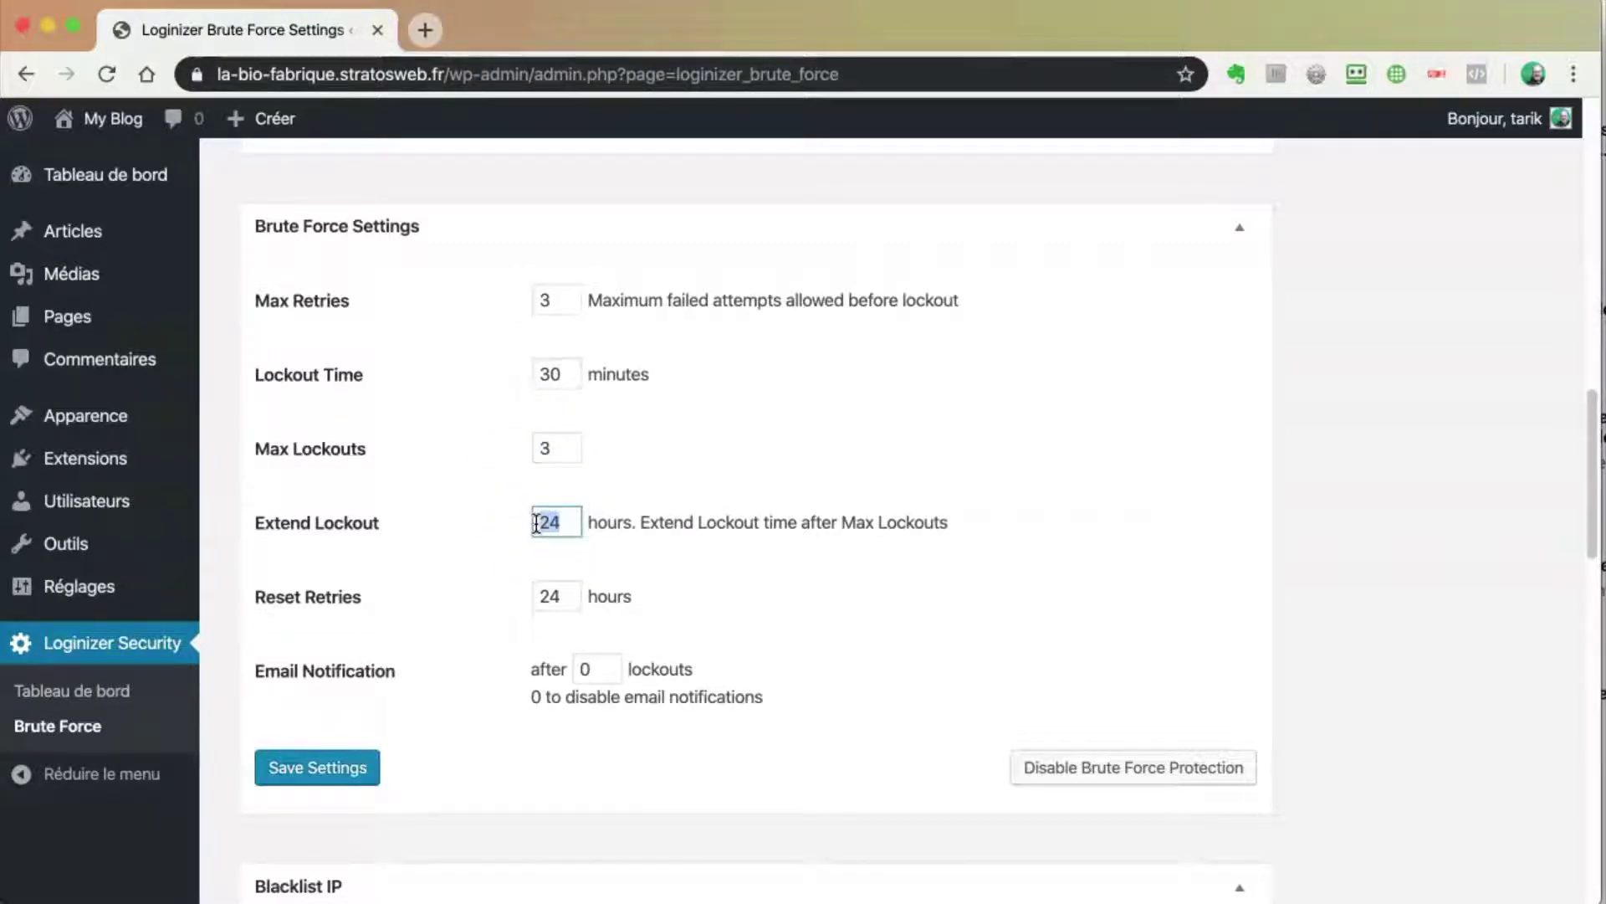
double_click(544, 523)
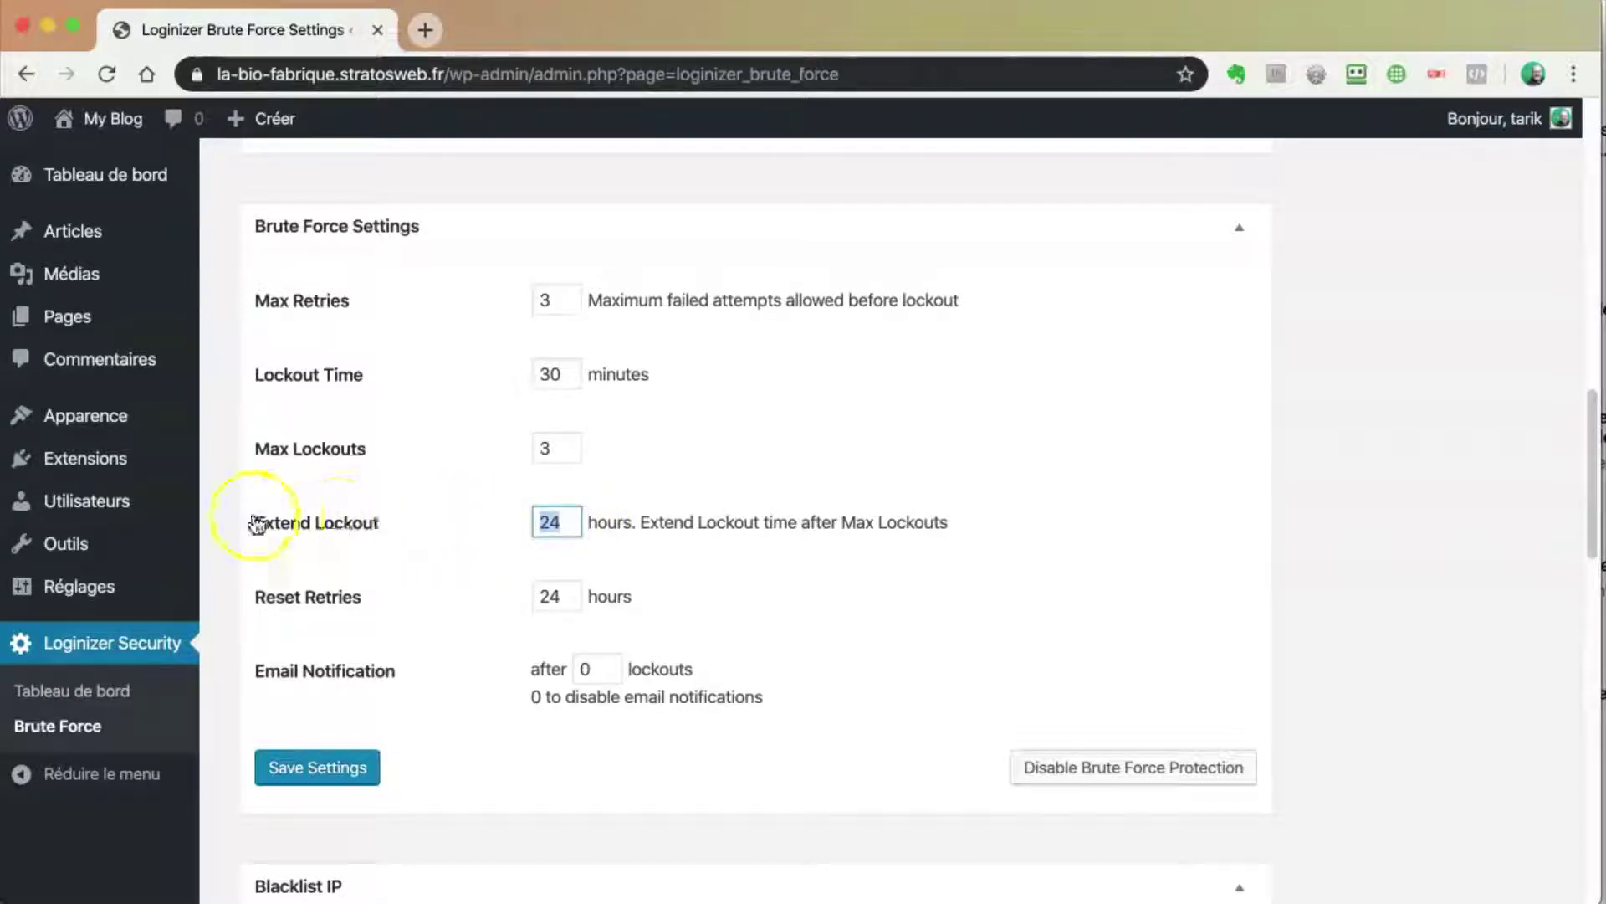
left_click_drag(541, 527, 578, 517)
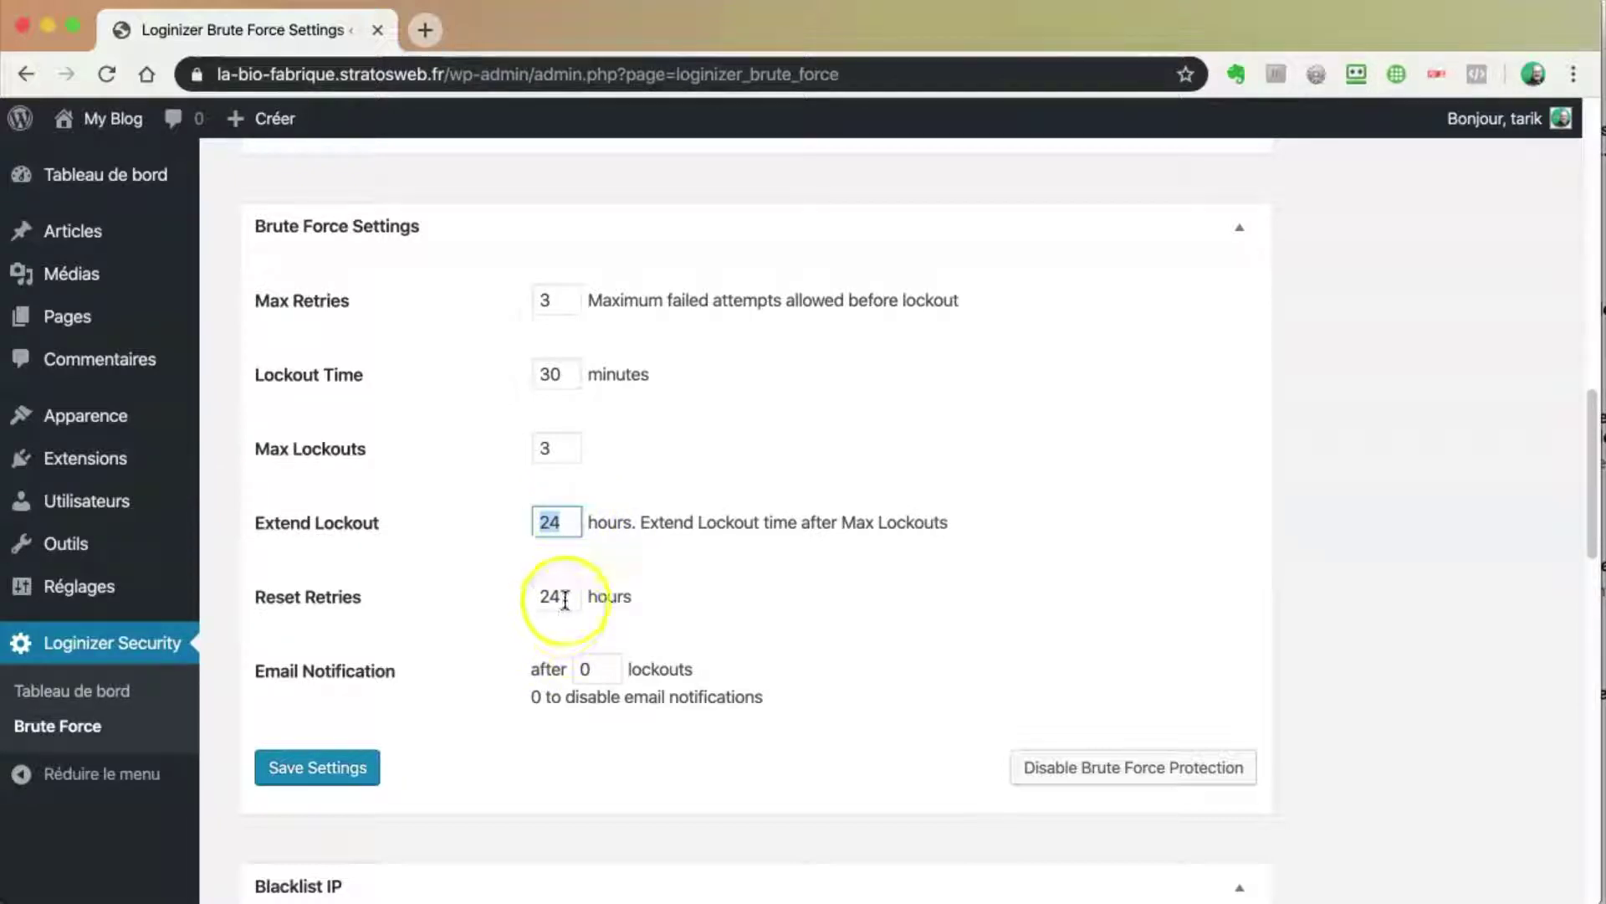
left_click_drag(556, 599, 532, 597)
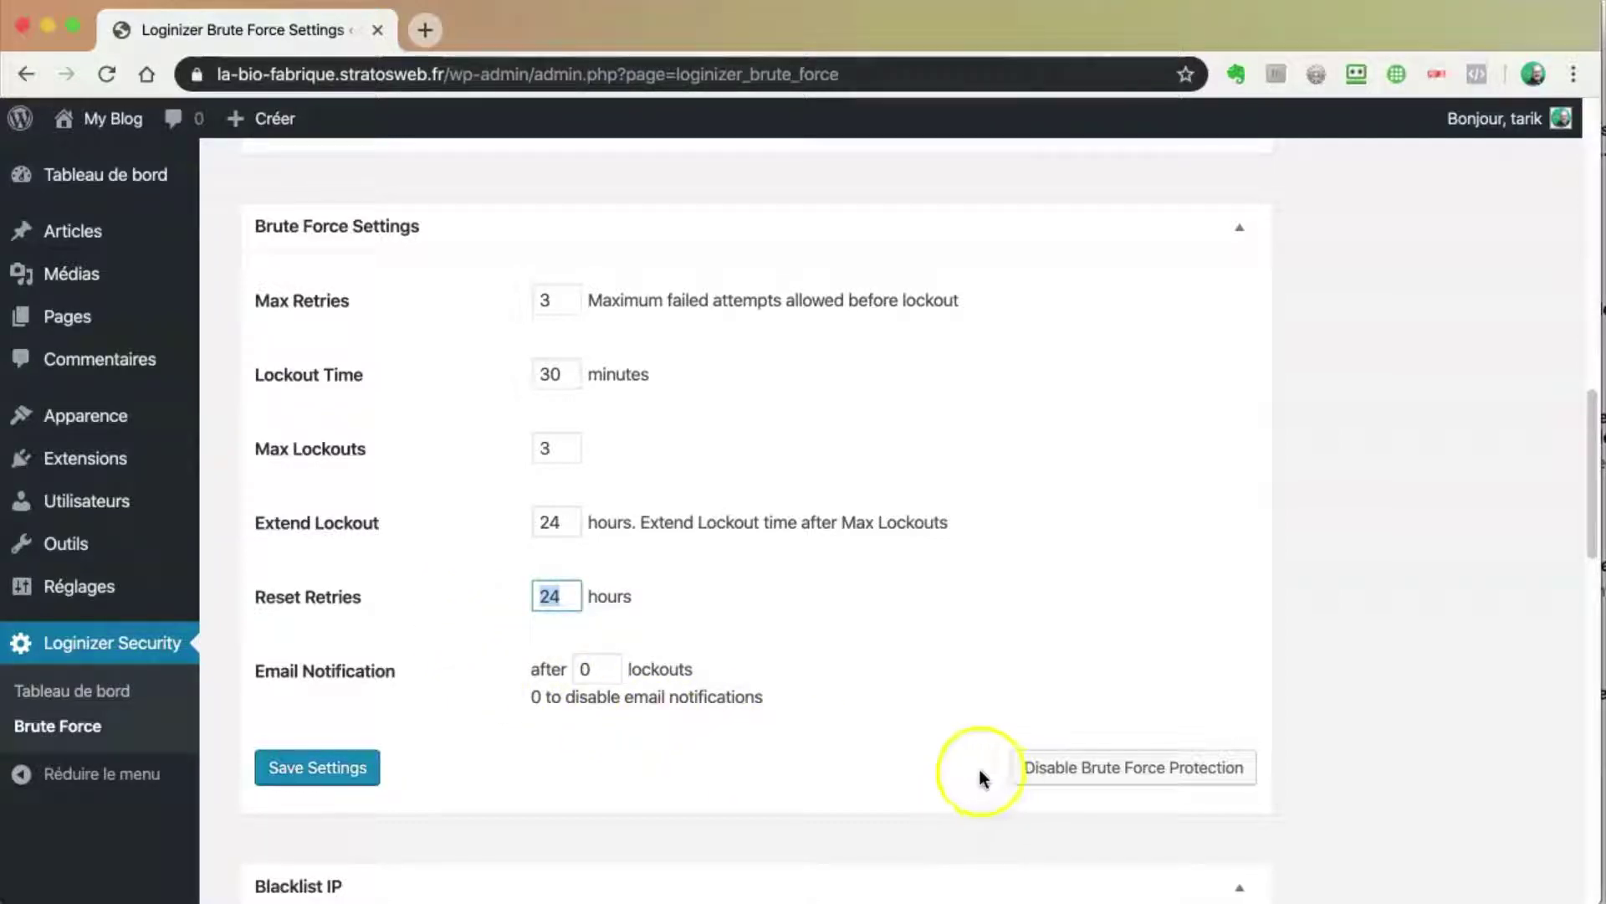
left_click(344, 778)
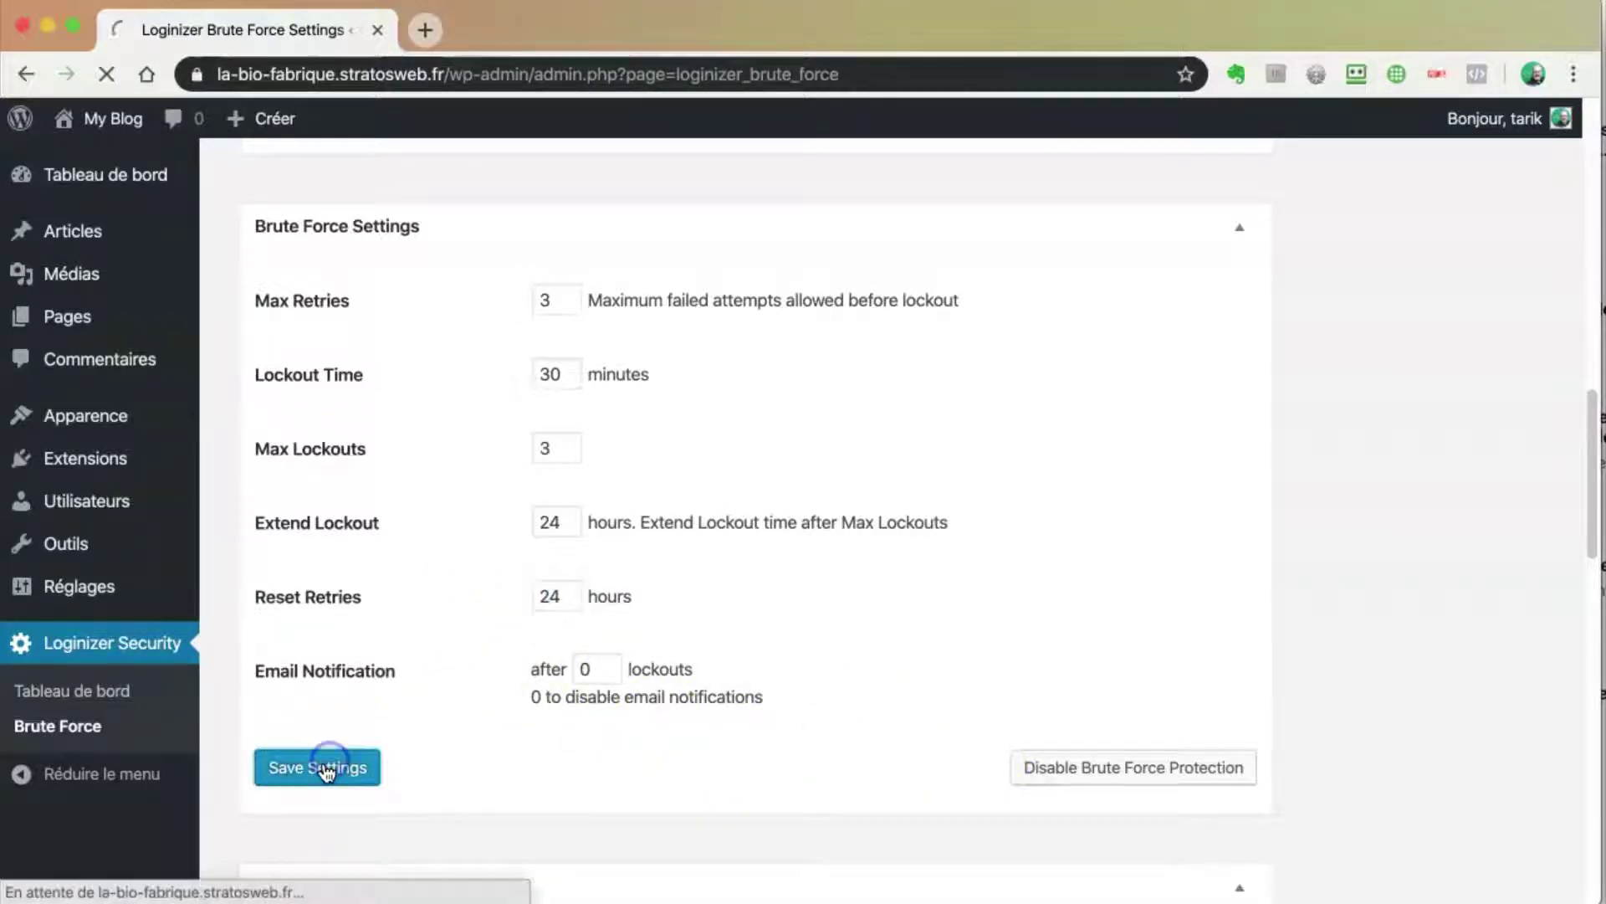
scroll(460, 736, "down", 10)
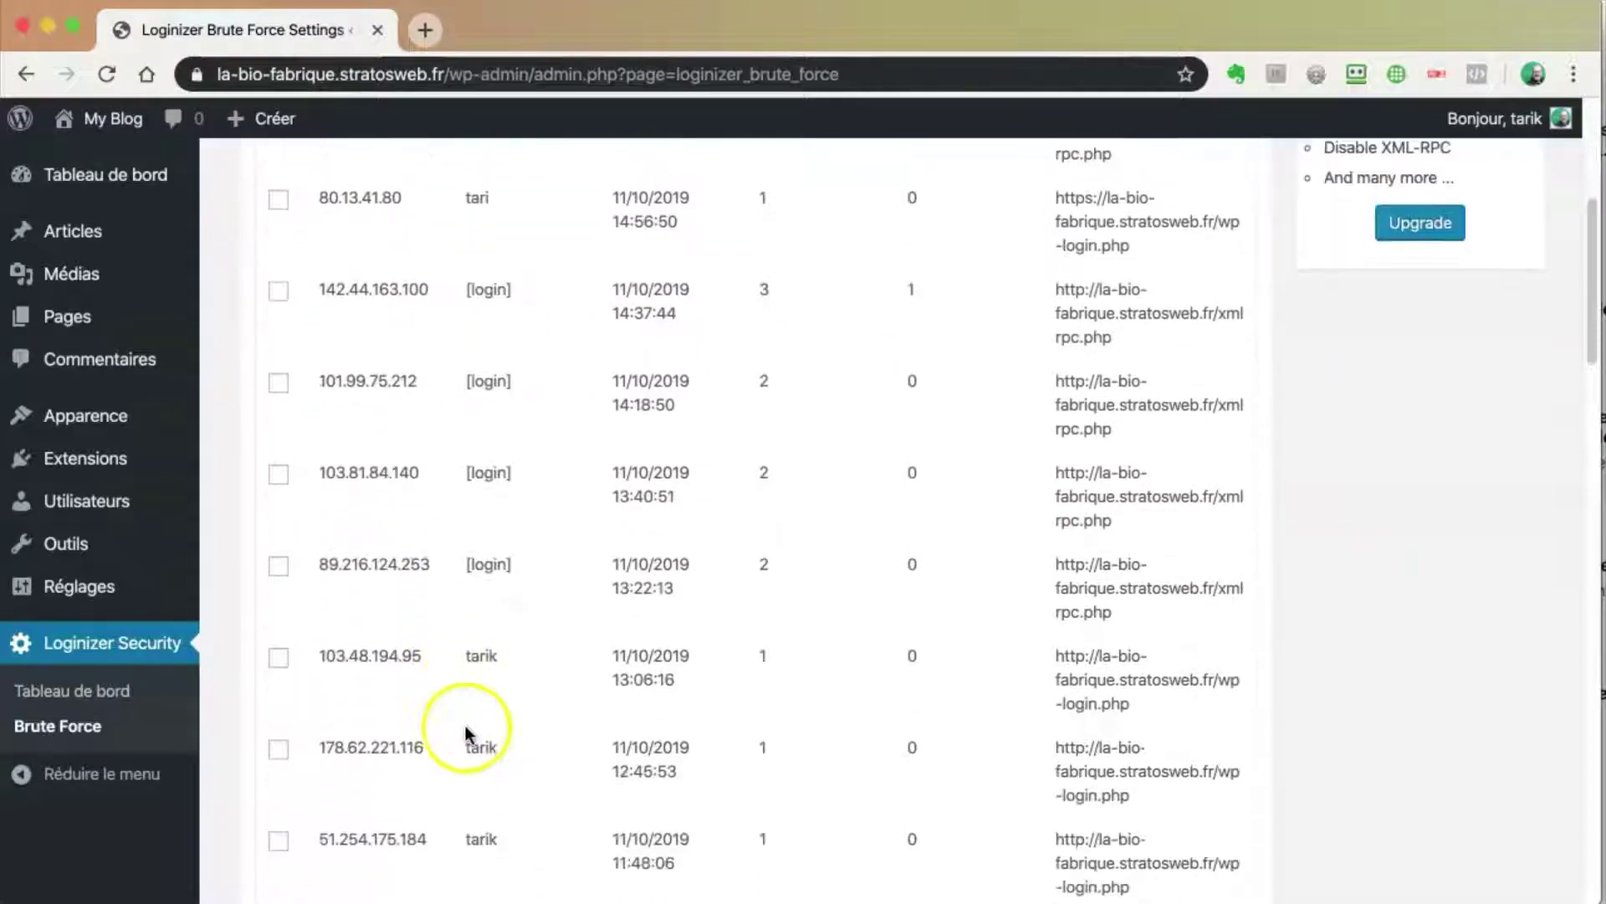
scroll(466, 736, "up", 15)
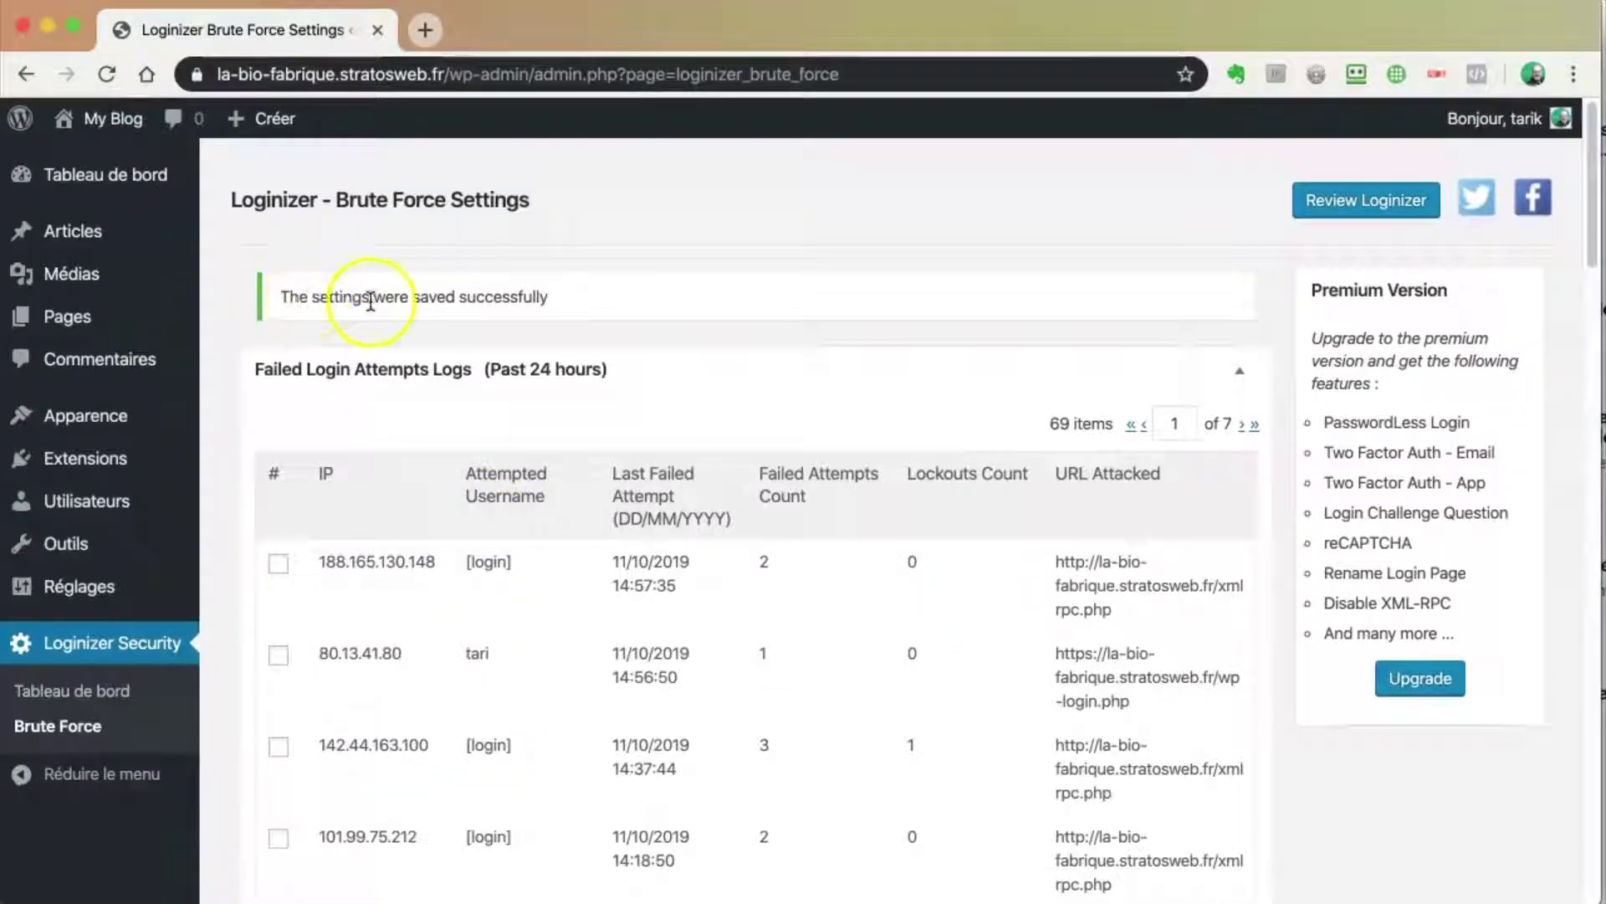
left_click_drag(374, 296, 548, 296)
Step: Examine the Blacklist IP and Whitelist IP sections with their IP range fields, and return to the failed login log
scroll(477, 469, "down", 15)
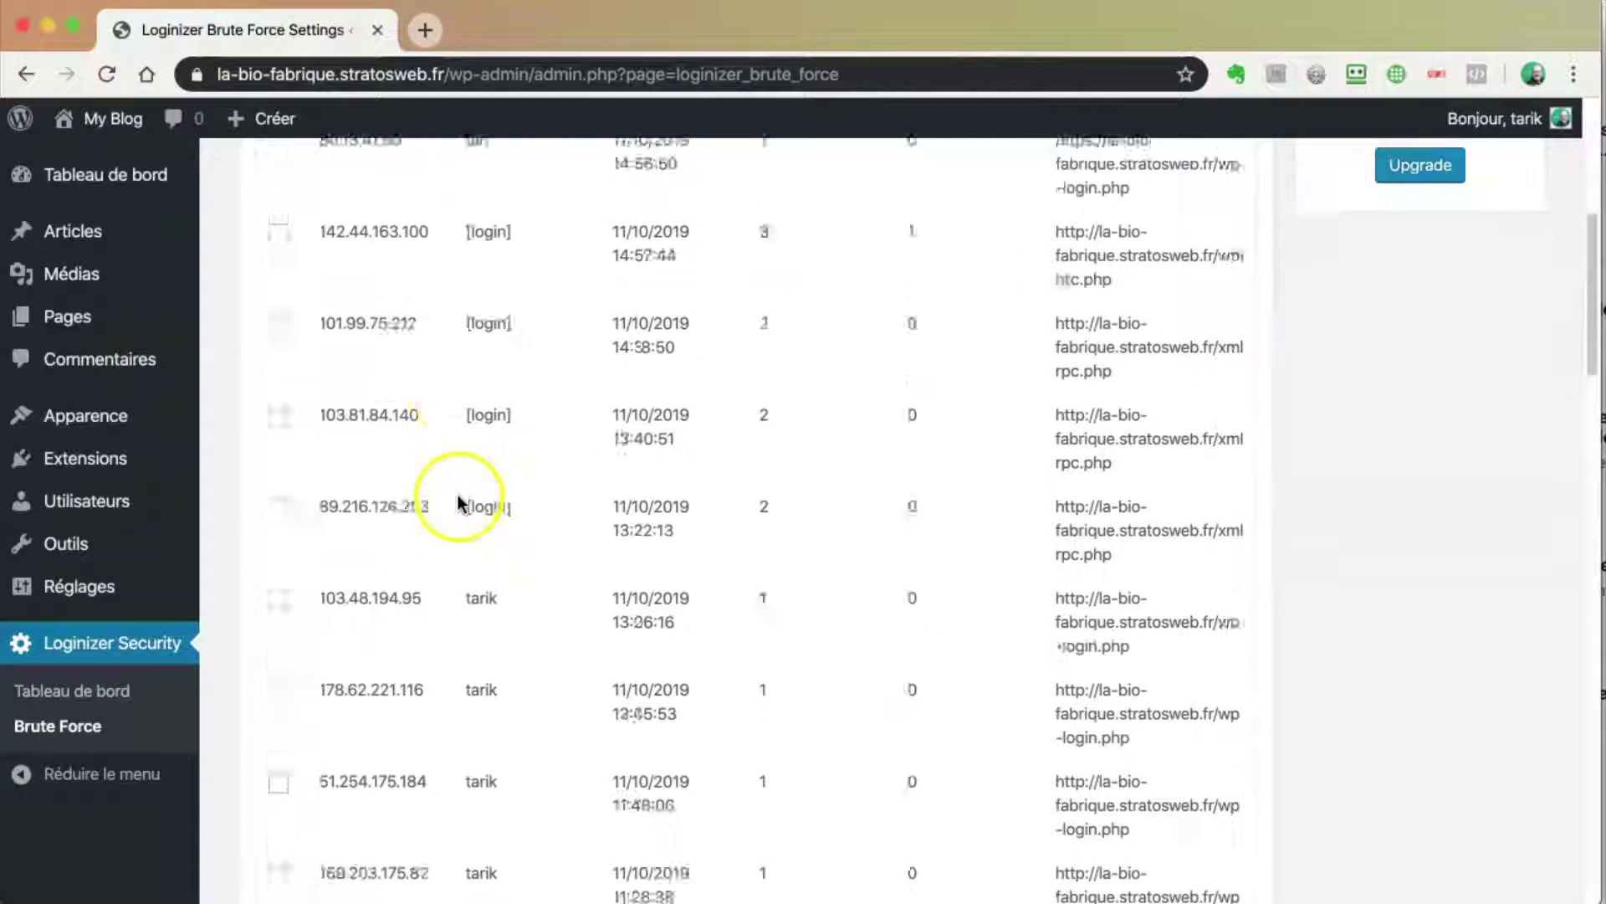
scroll(461, 503, "down", 7)
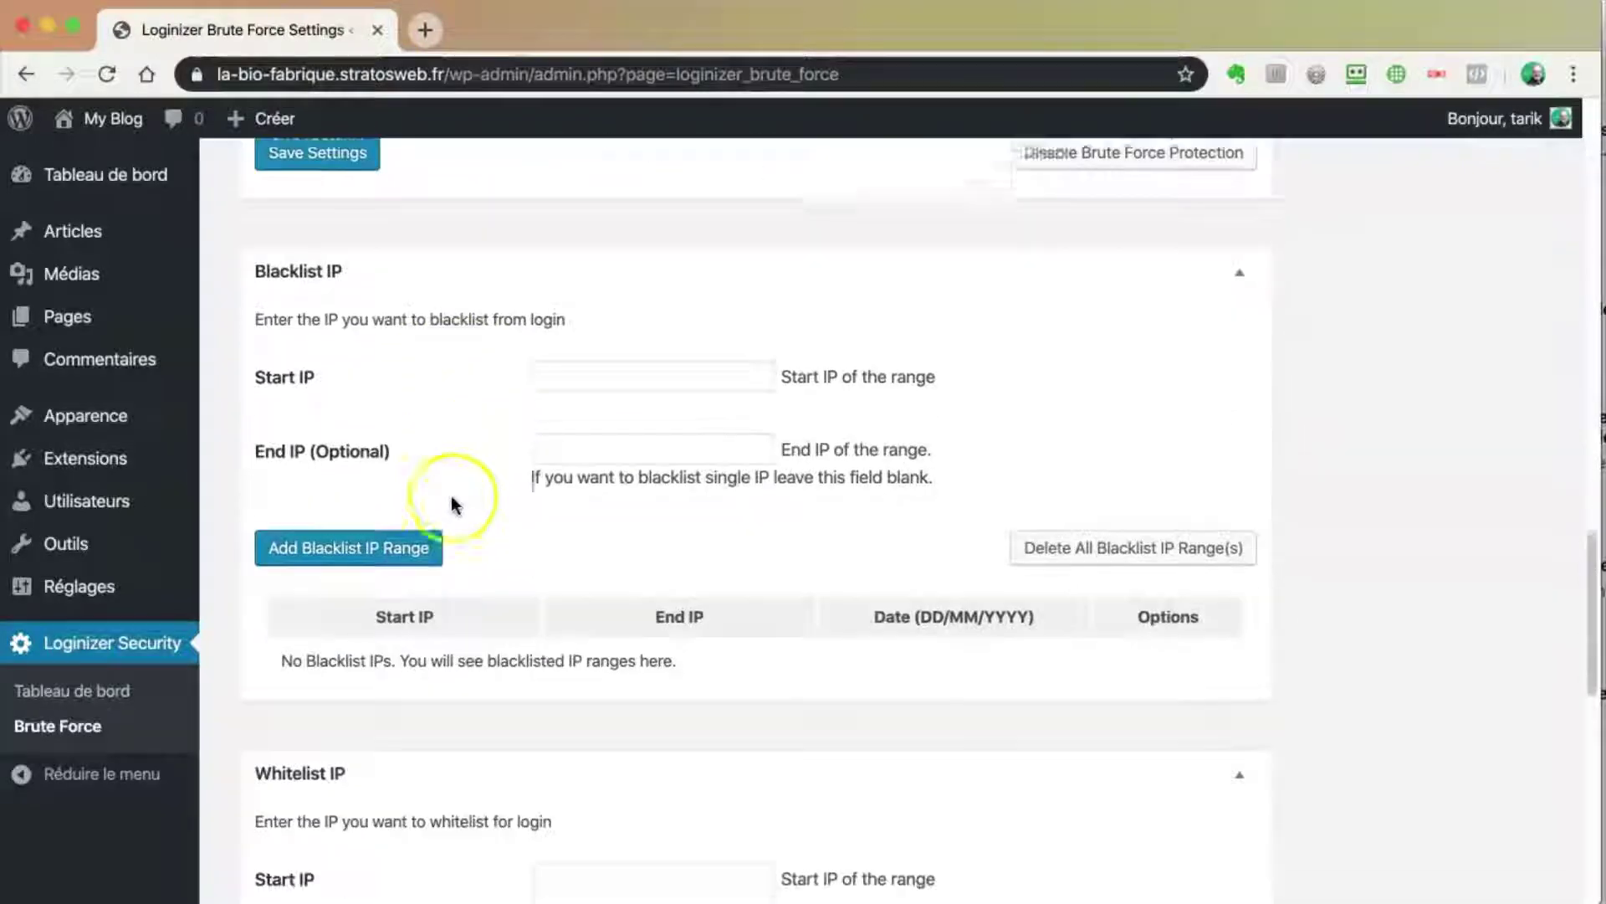
scroll(452, 505, "up", 1)
scroll(452, 502, "down", 2)
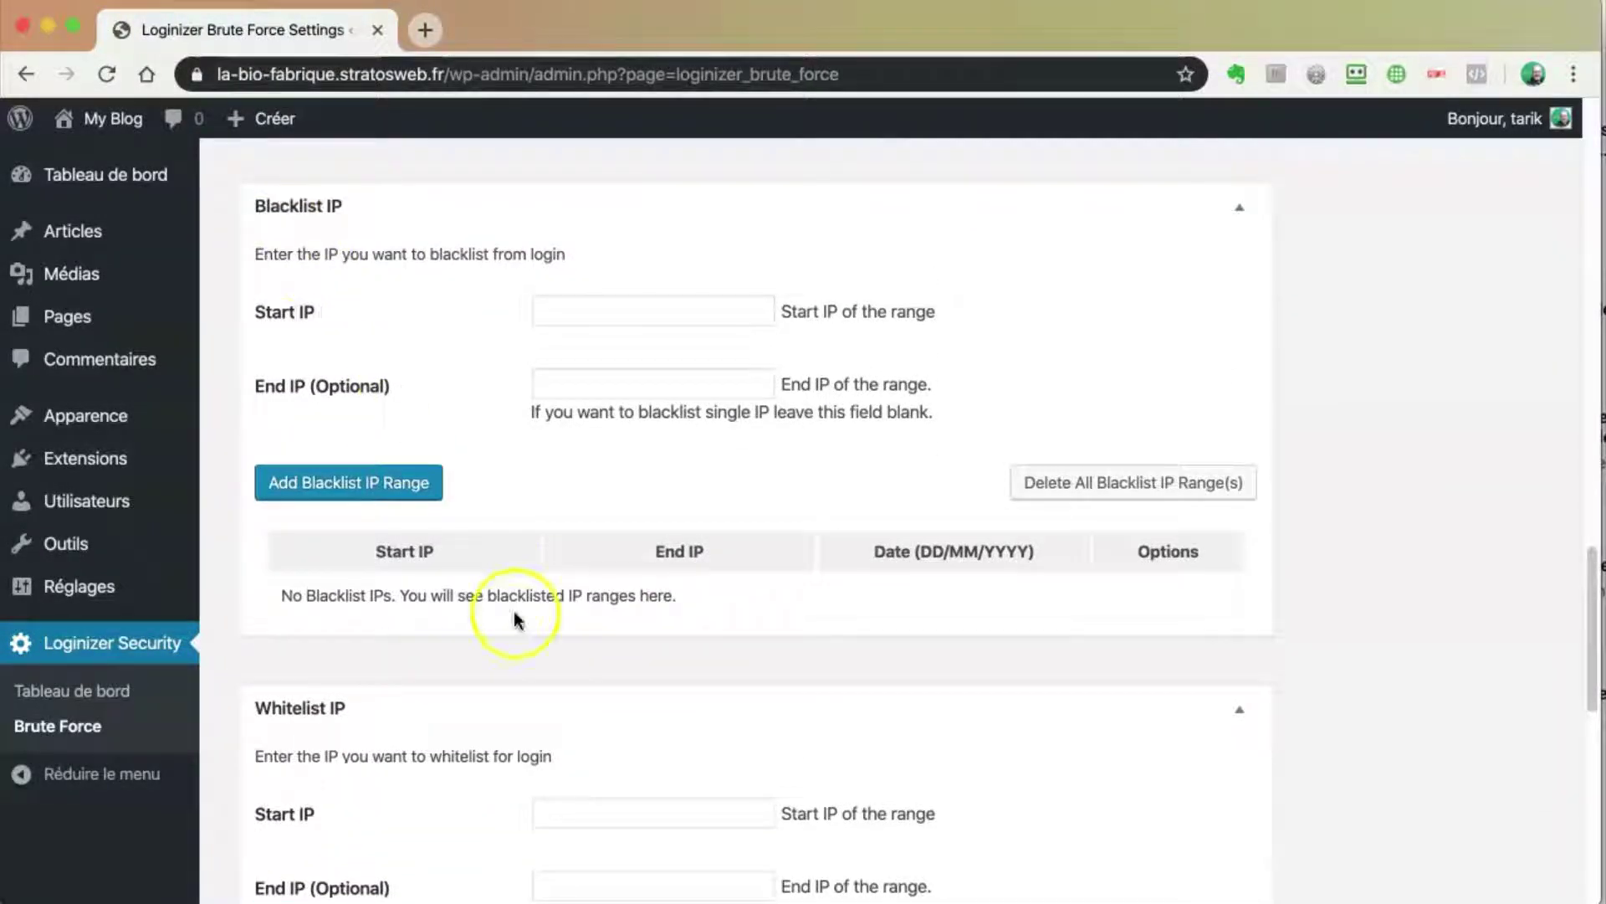
scroll(513, 613, "down", 5)
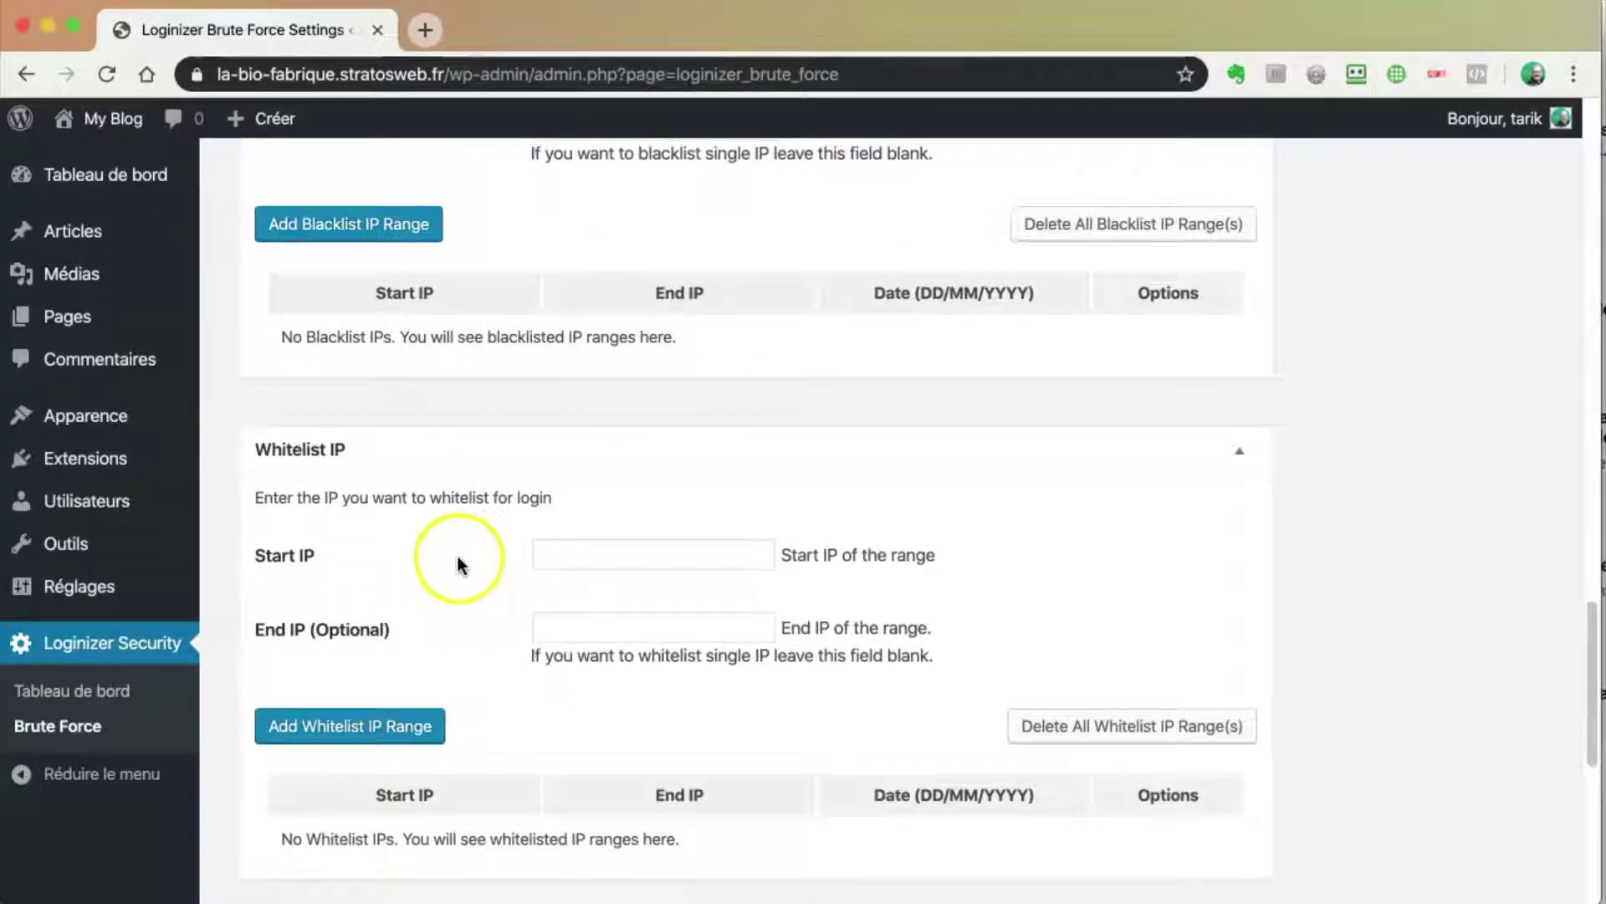
scroll(435, 553, "up", 6)
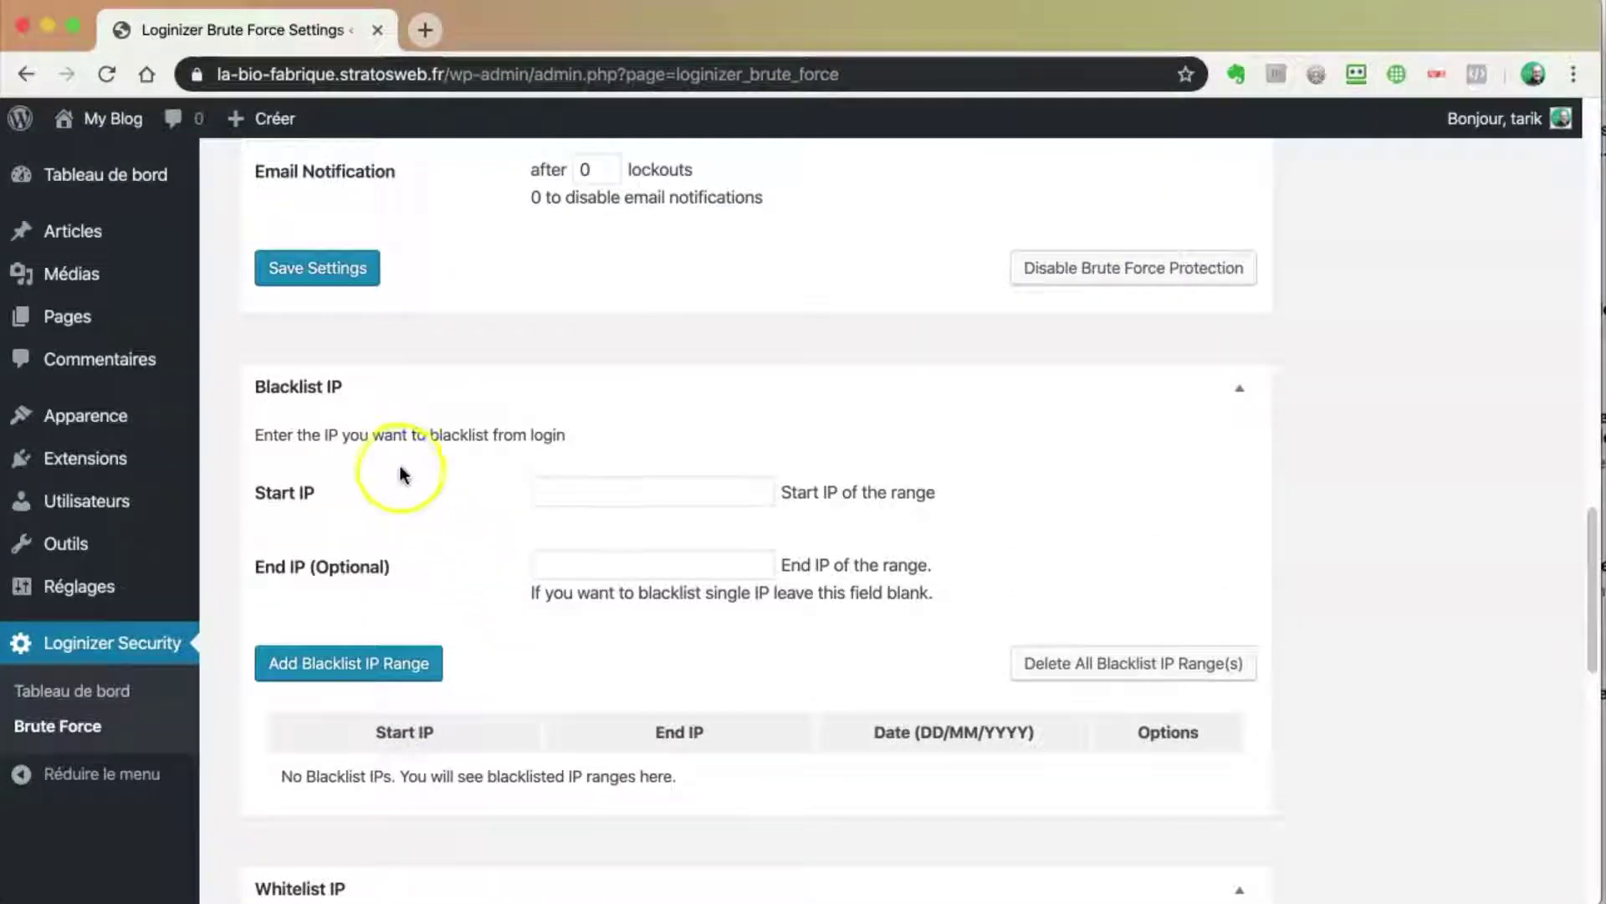
scroll(401, 477, "up", 1)
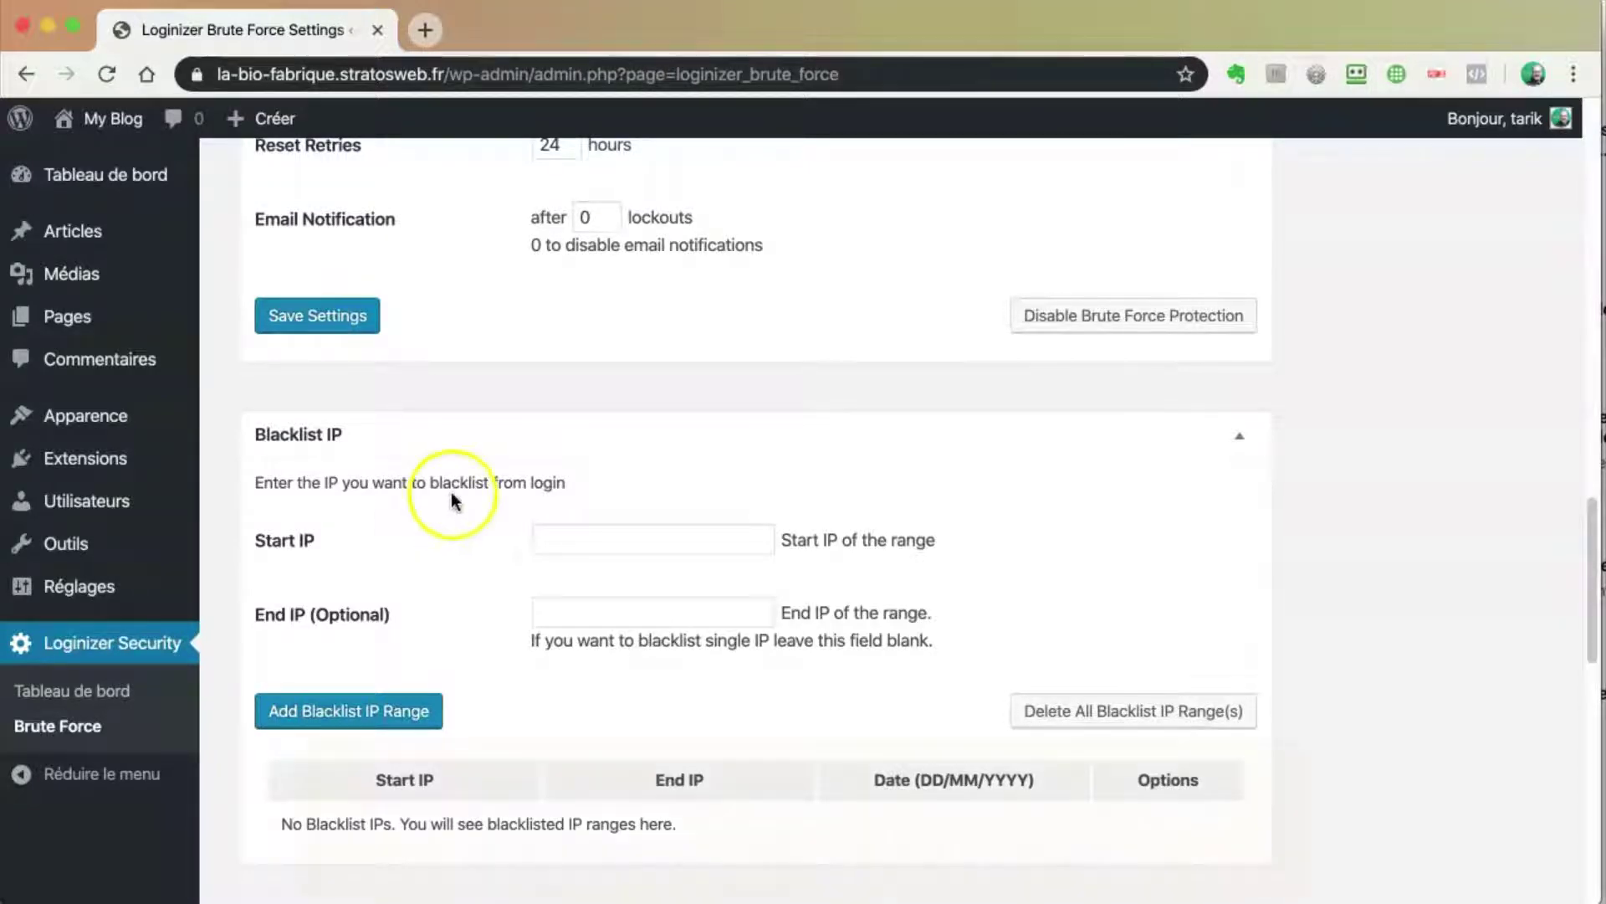
scroll(449, 494, "up", 15)
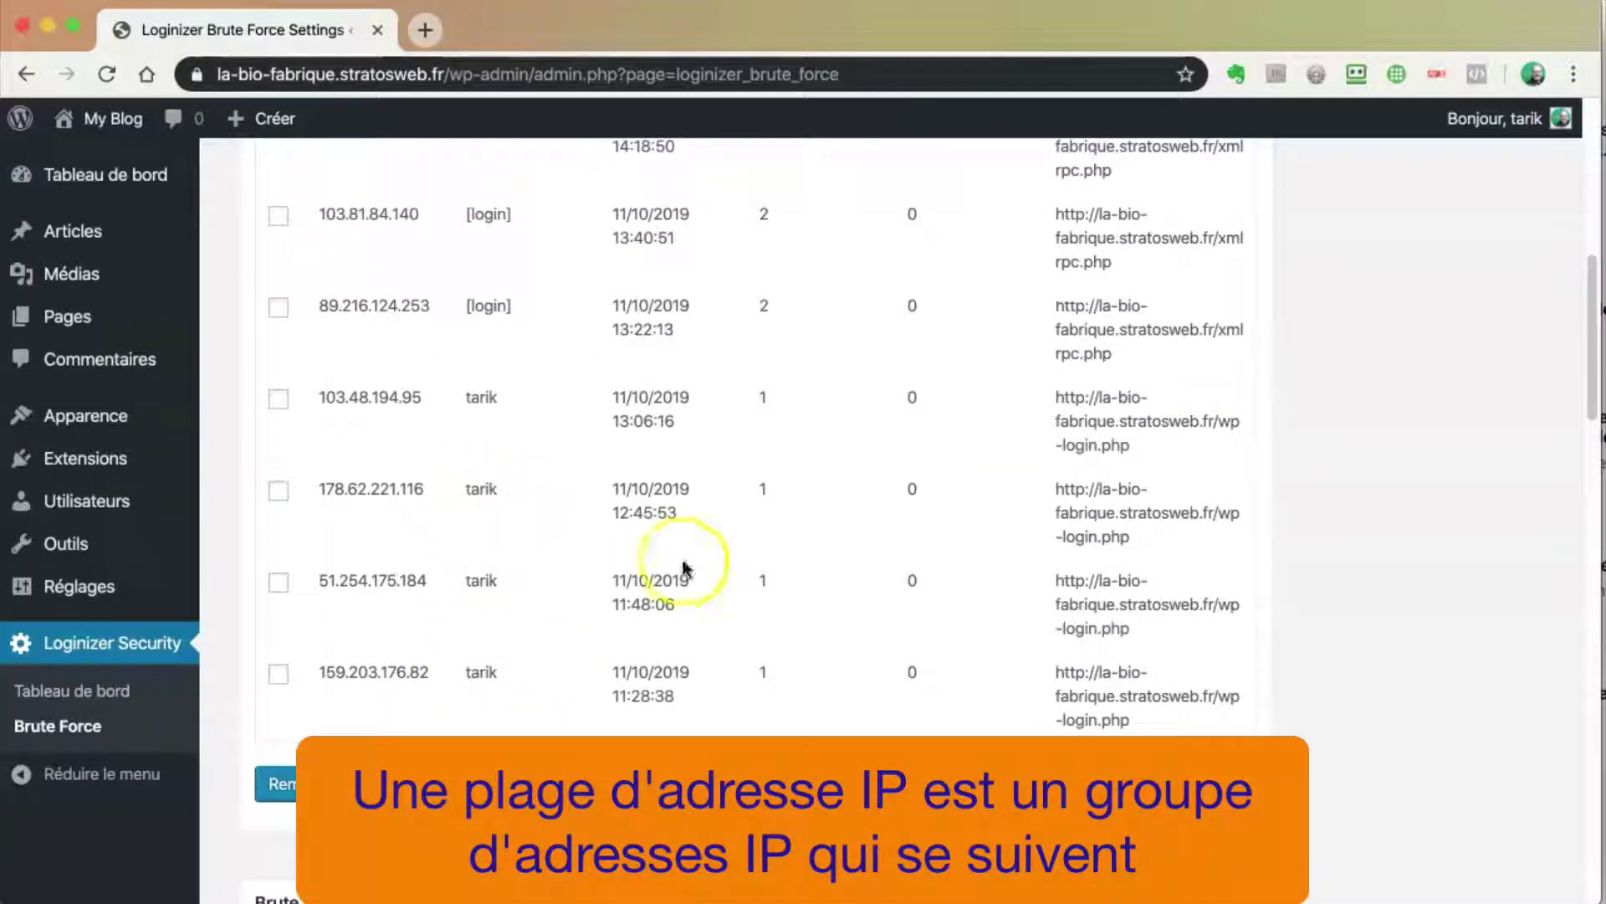
Step: Copy the IP address 188.165.130.148 from the first entry of the failed login attempts log
scroll(683, 554, "up", 5)
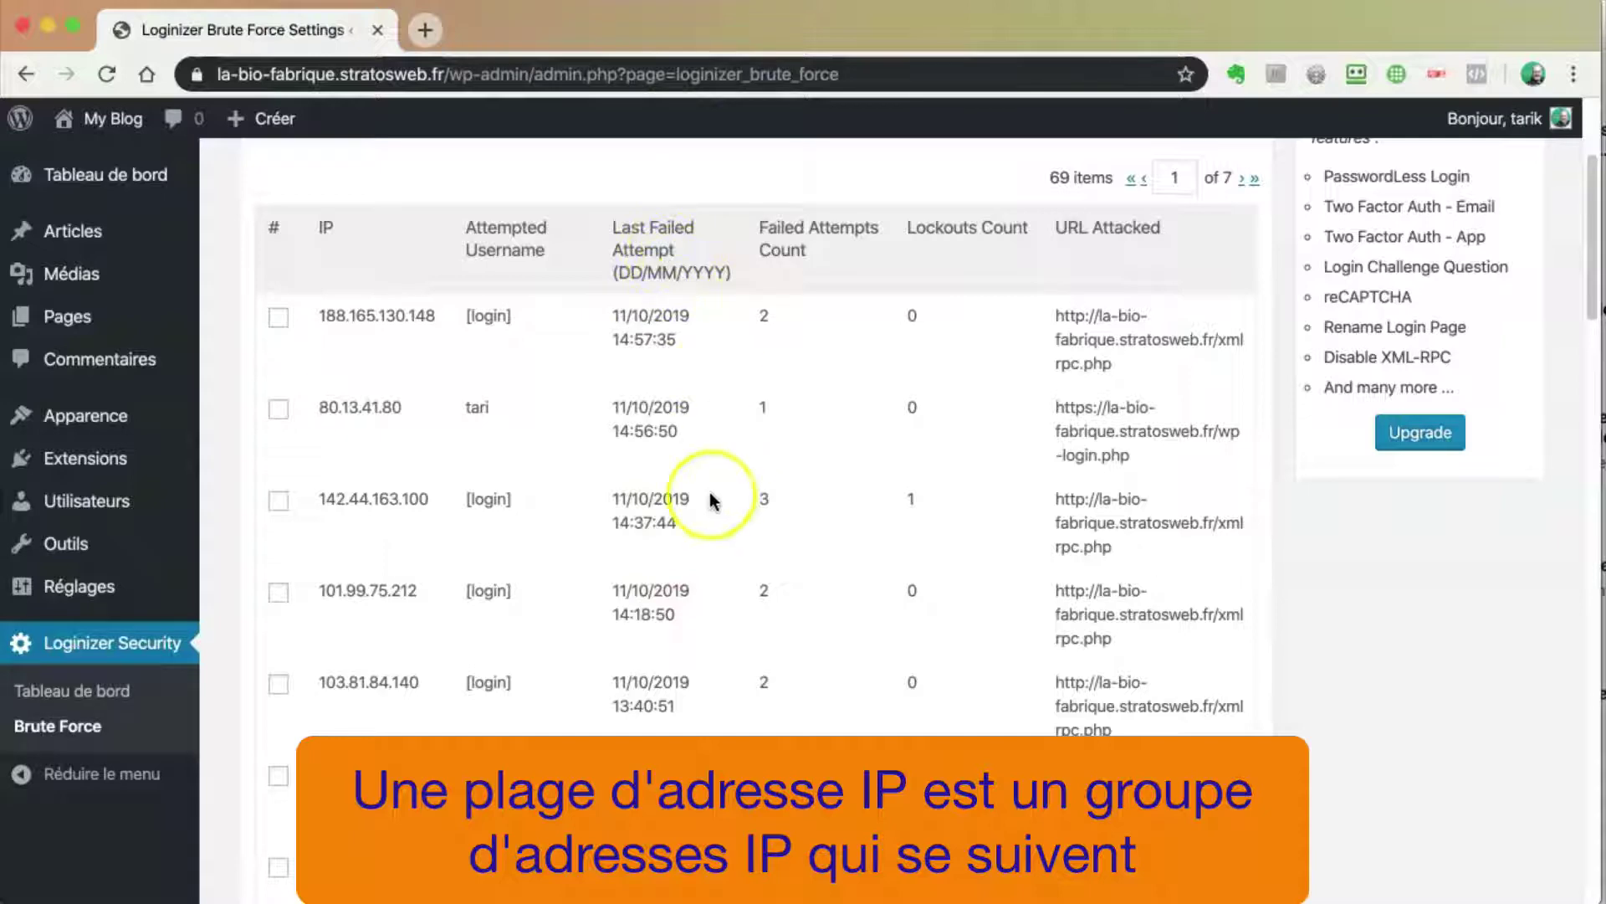
scroll(711, 493, "down", 7)
scroll(717, 496, "up", 7)
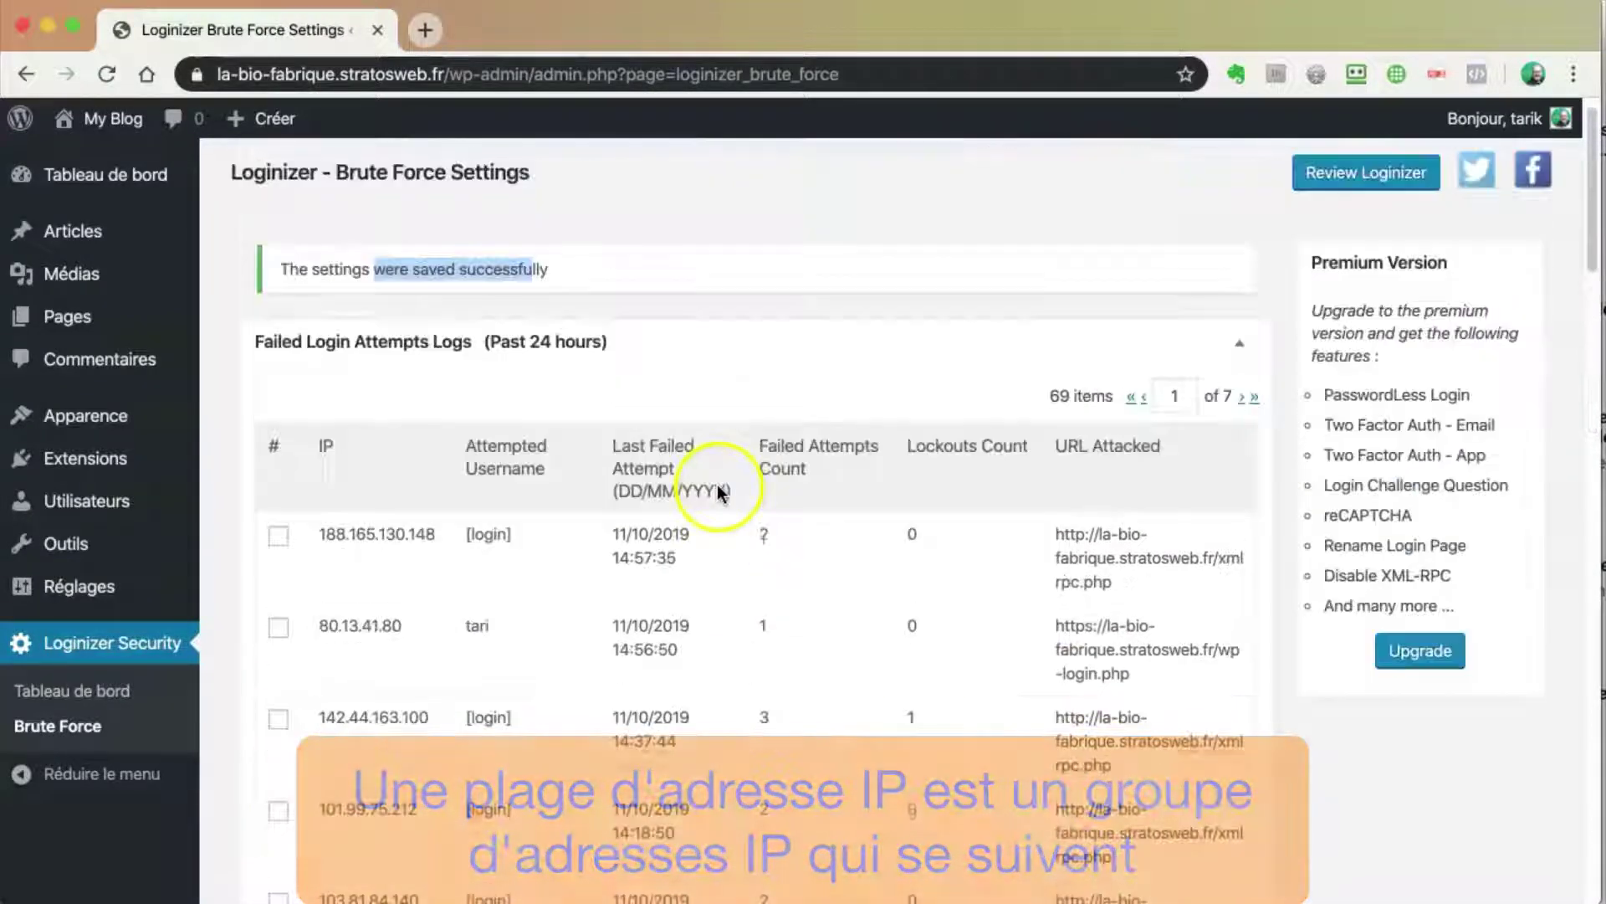
left_click(329, 542)
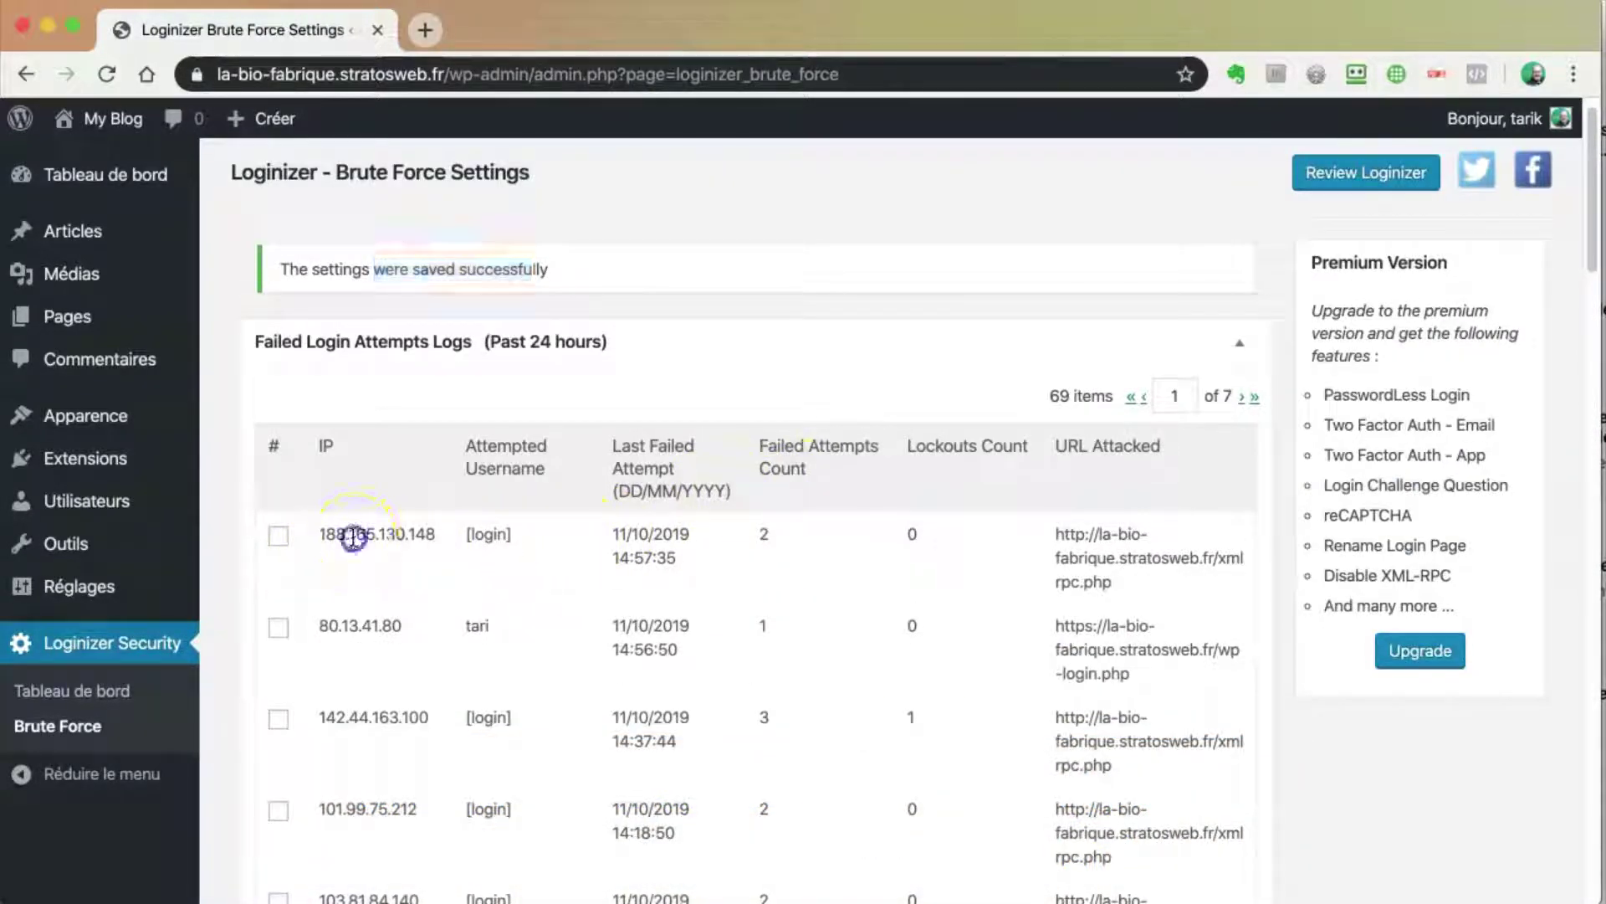
scroll(368, 552, "down", 5)
scroll(377, 543, "up", 2)
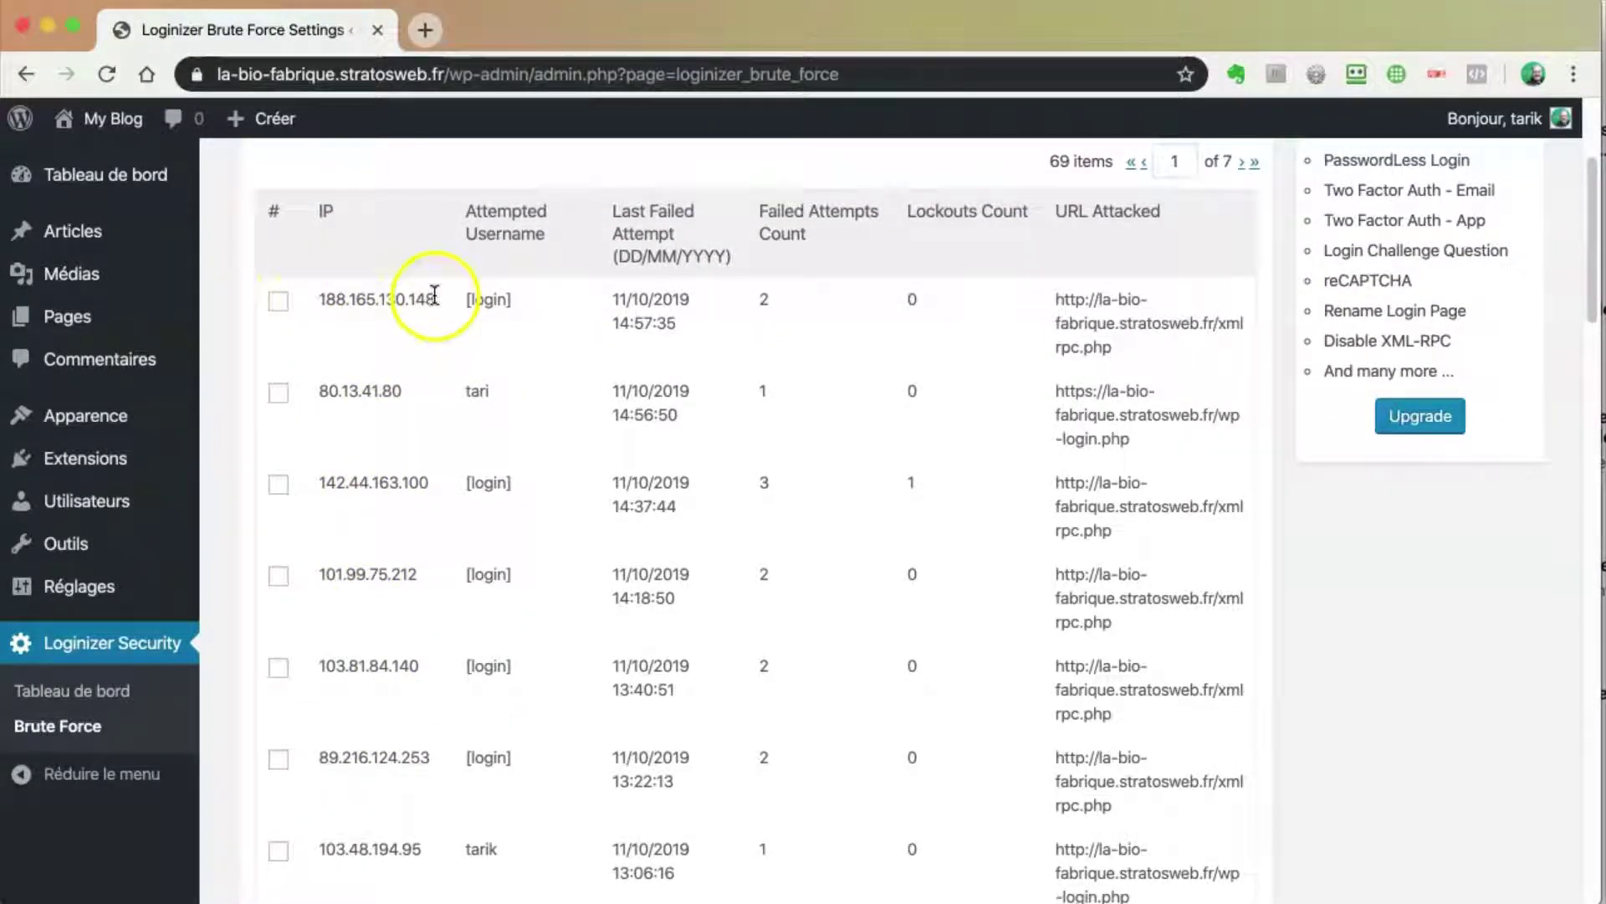
left_click_drag(432, 298, 321, 301)
key("super+c")
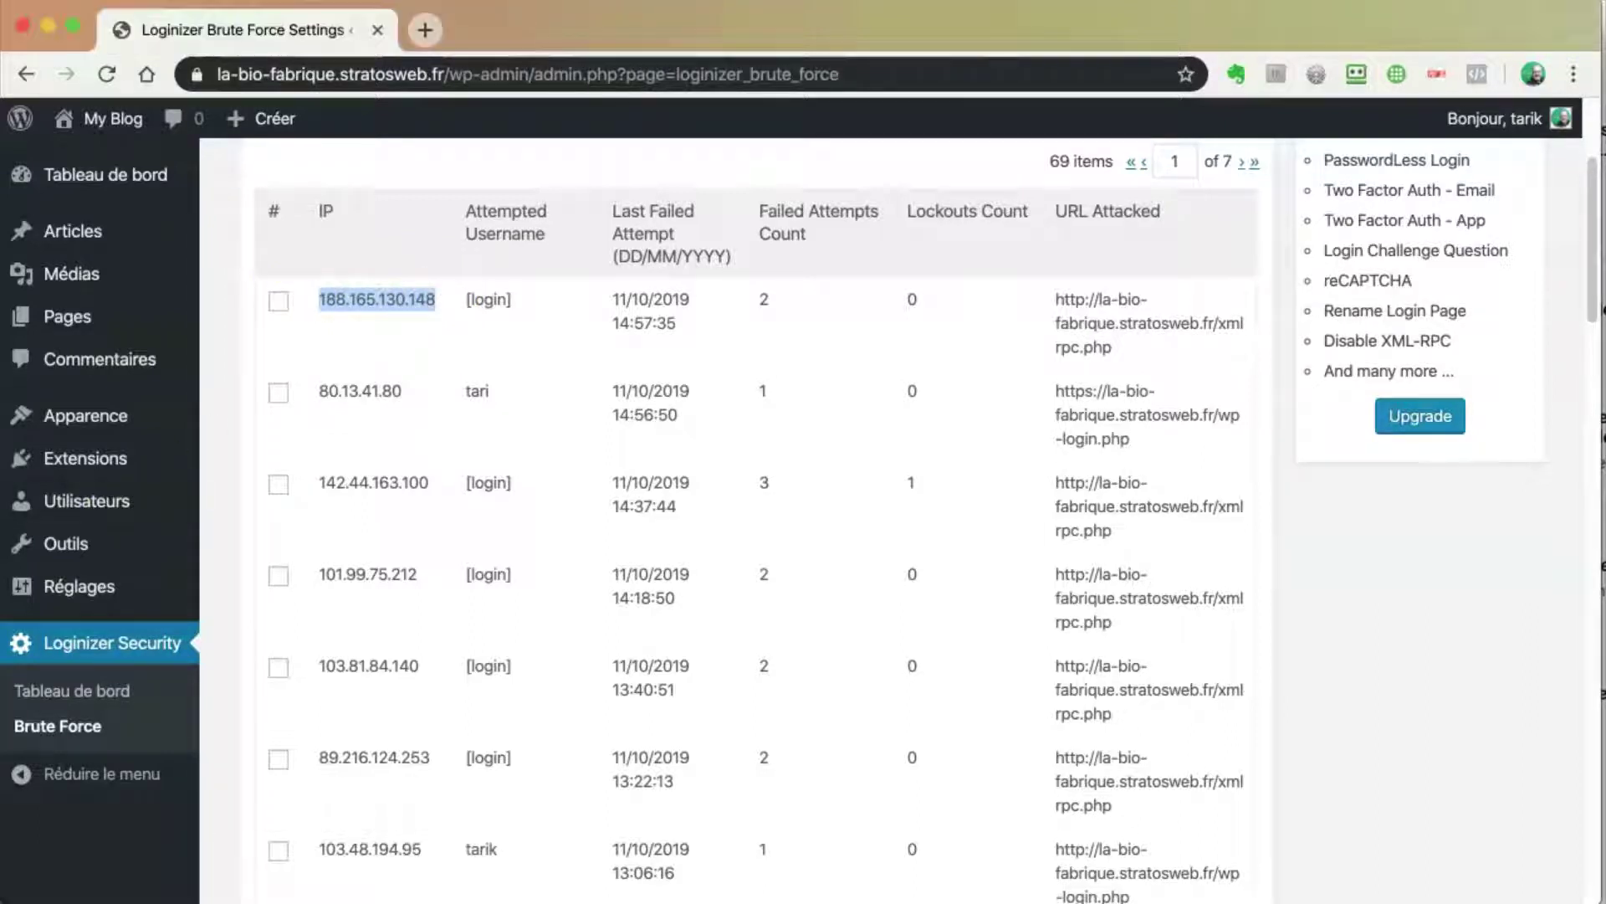
key("super+Tab")
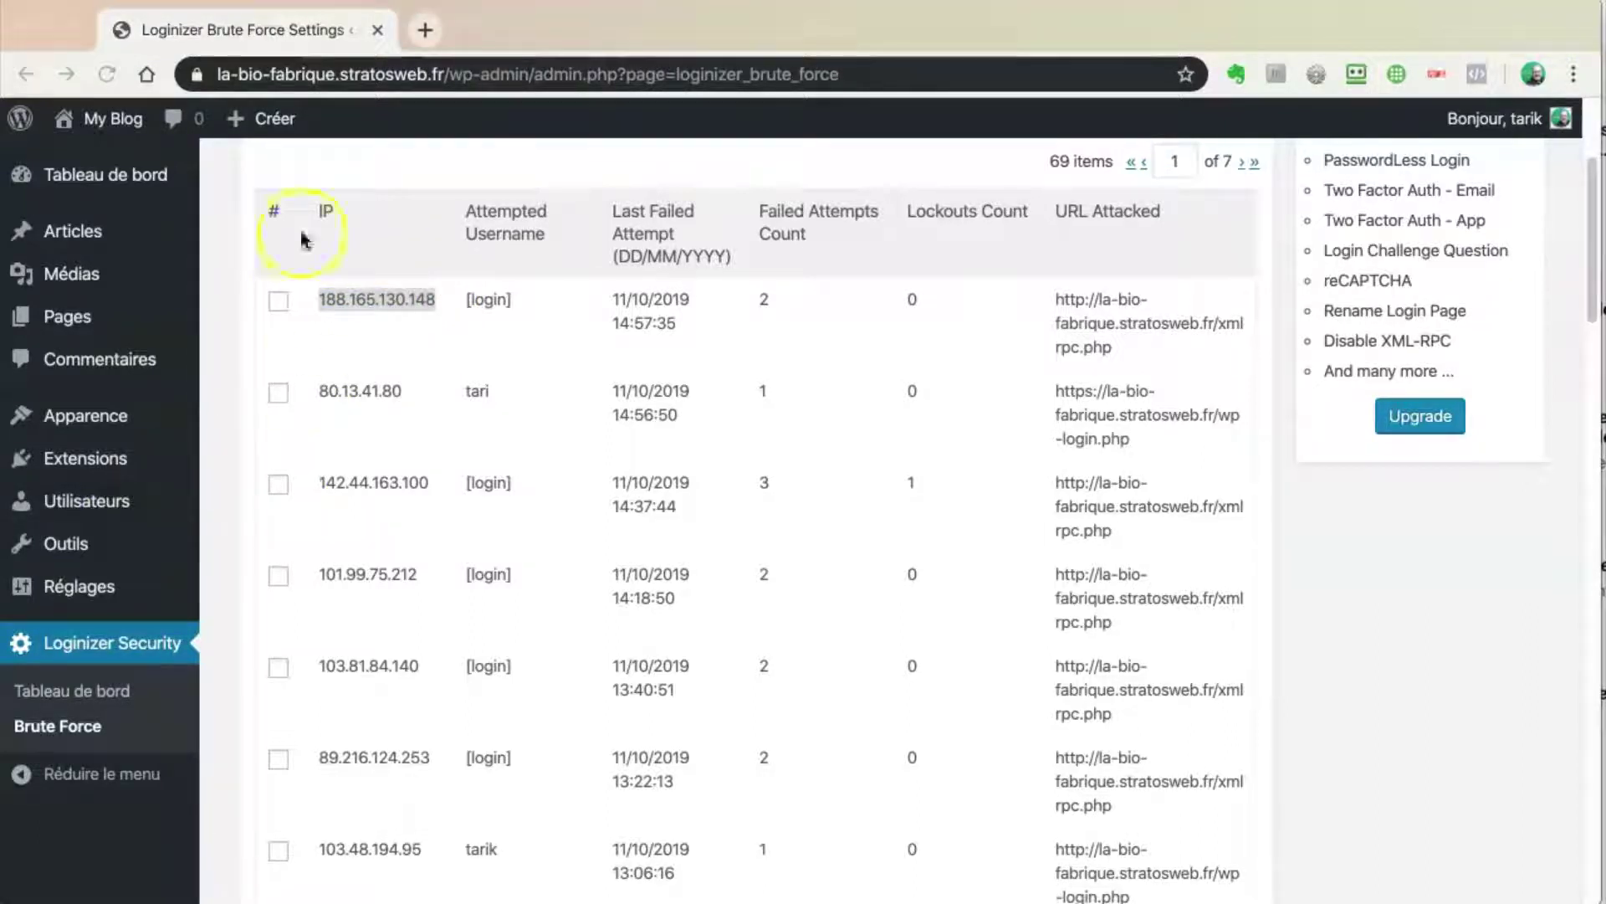
left_click(373, 302)
mouse_move(410, 301)
left_mouse_down()
mouse_move(428, 298)
mouse_move(388, 293)
mouse_move(420, 293)
left_mouse_up()
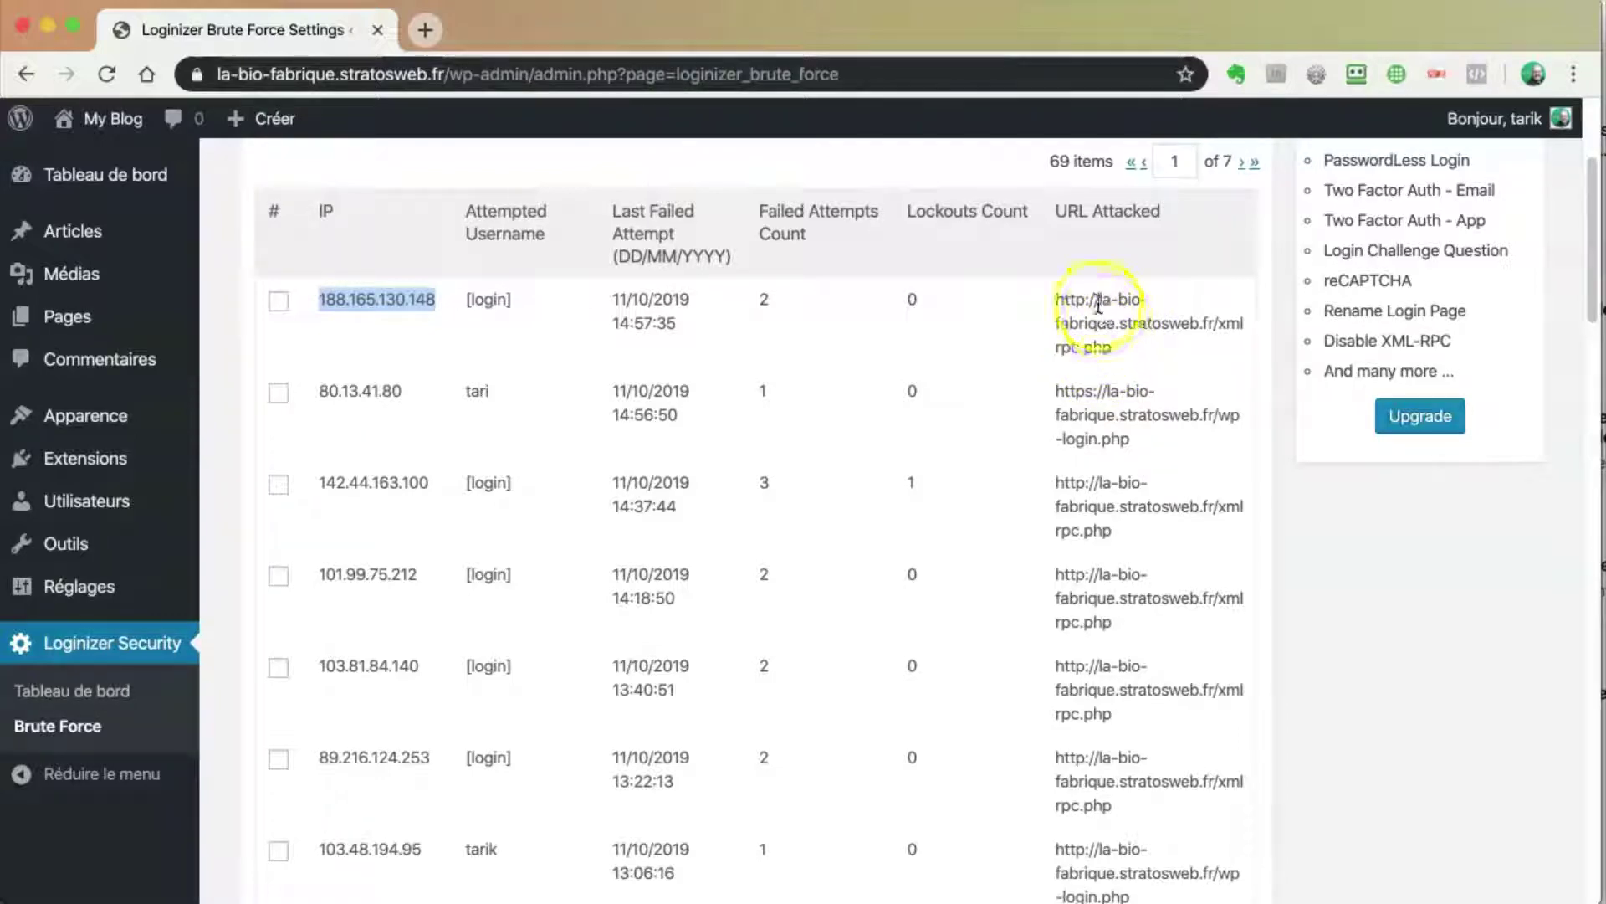
right_click(373, 298)
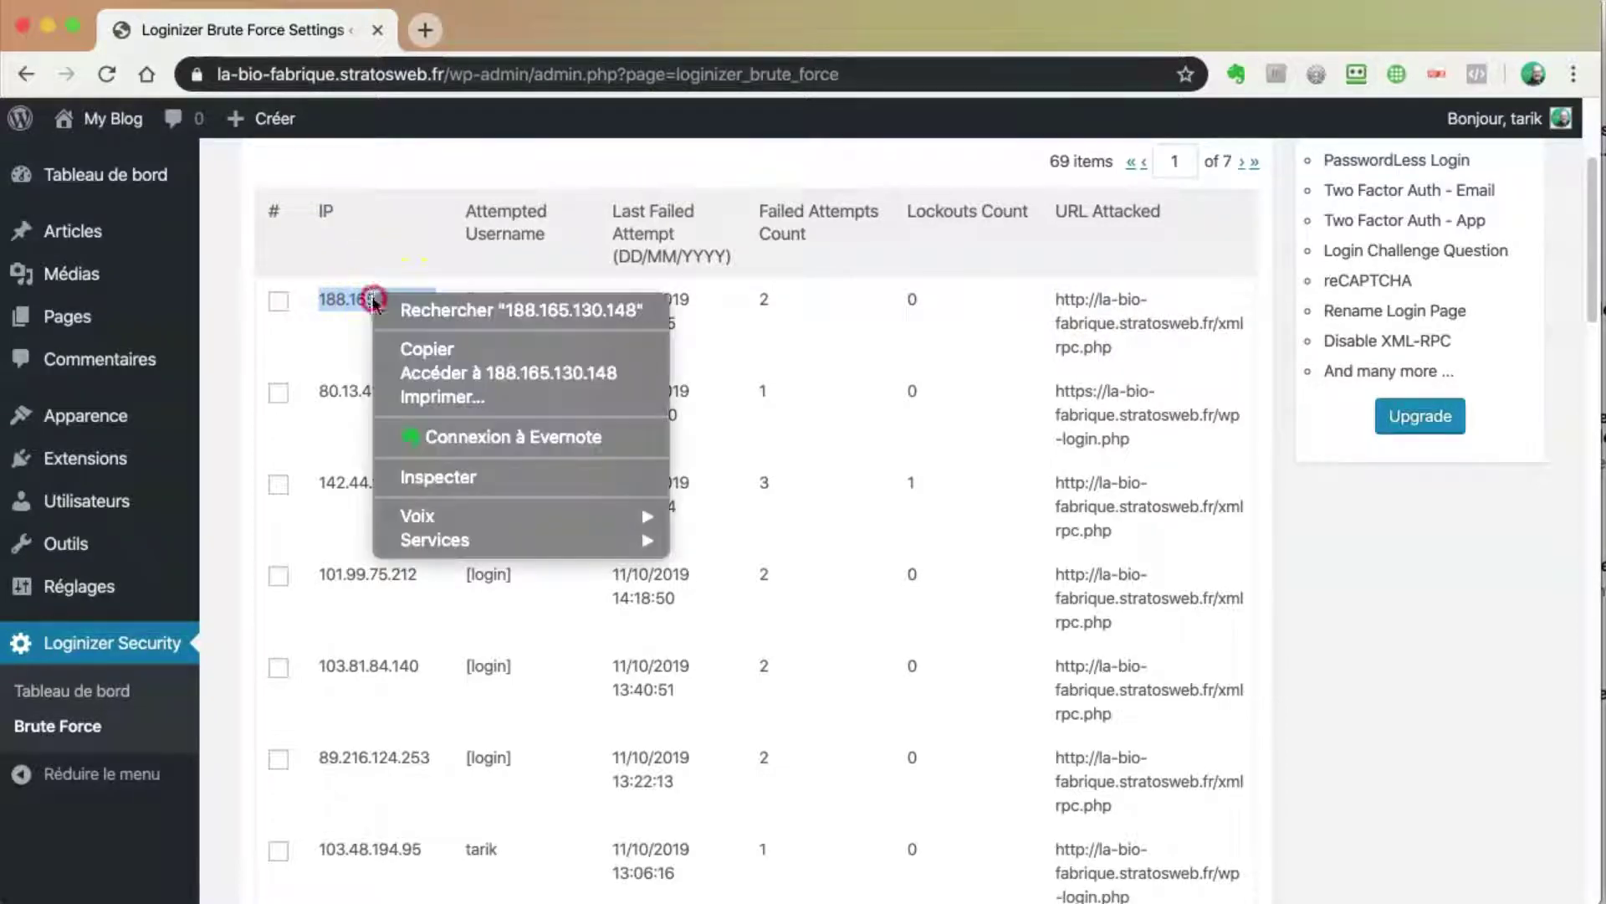
left_click(415, 349)
Step: Enter the copied address 188.165.130.148 as the Start IP of the Blacklist IP range, leaving the End IP blank
scroll(517, 469, "down", 10)
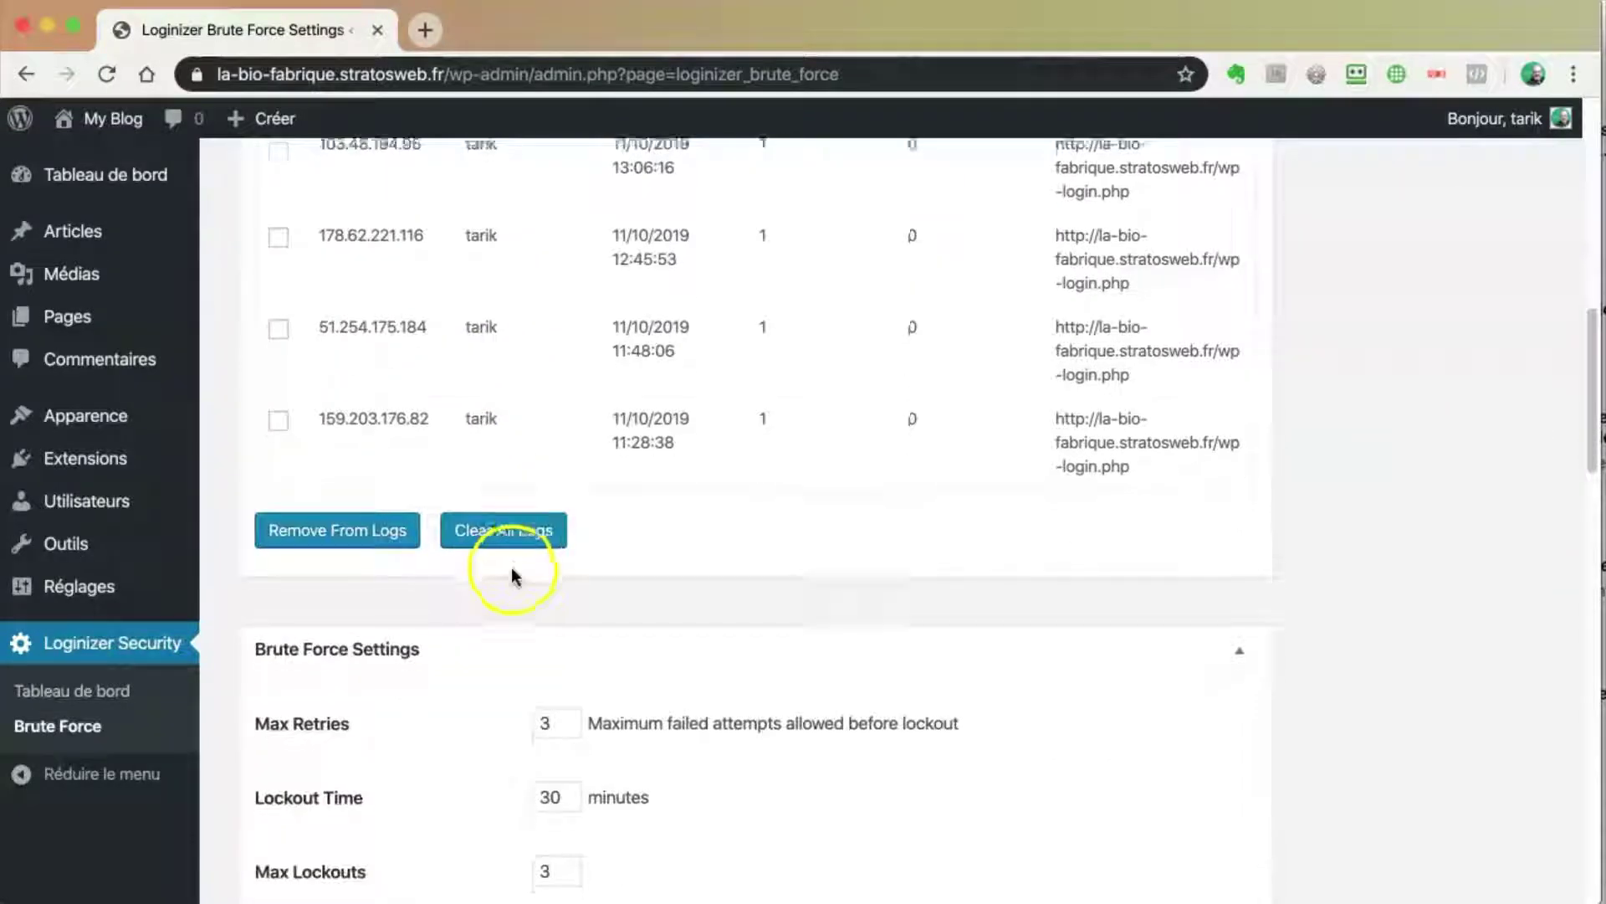
scroll(513, 576, "down", 8)
left_click(563, 517)
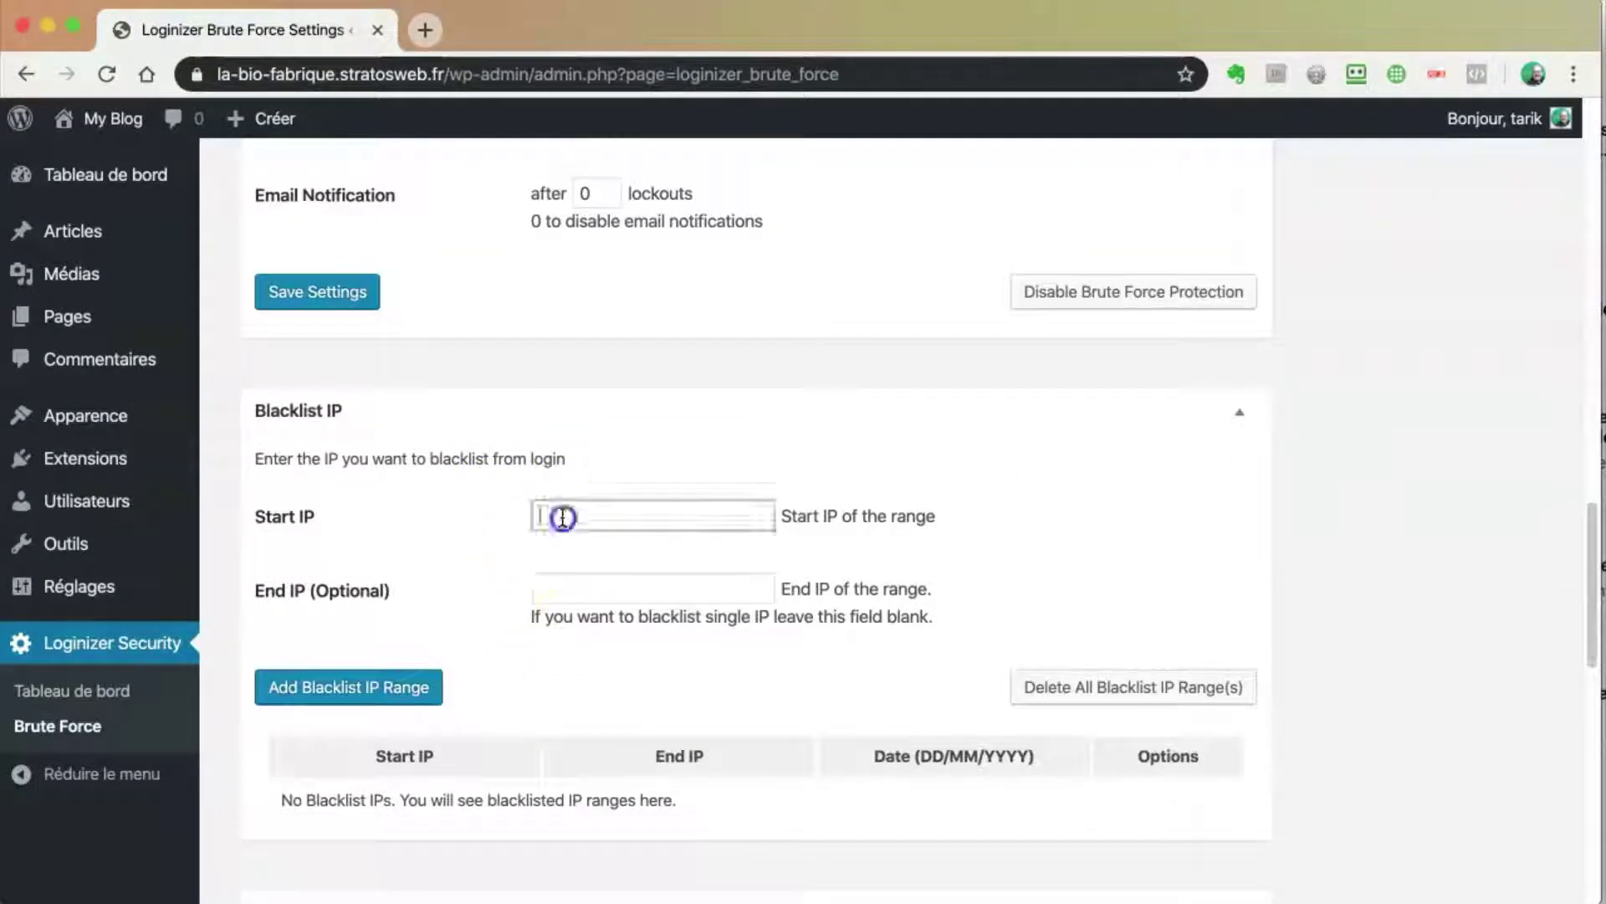
right_click(548, 514)
left_click(591, 676)
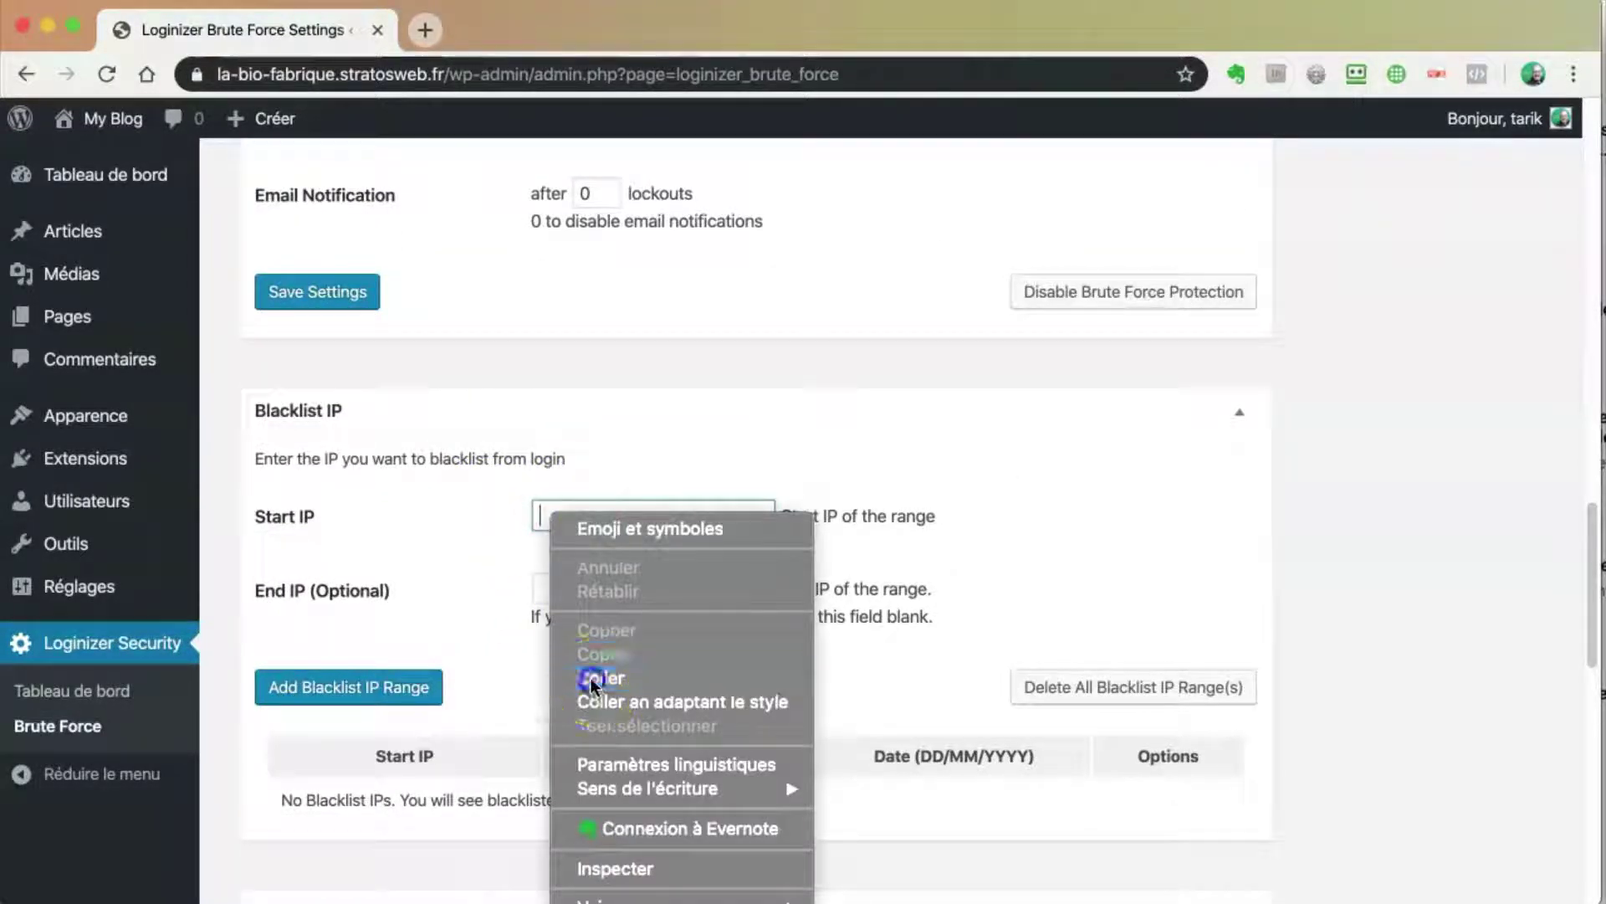
left_click(347, 697)
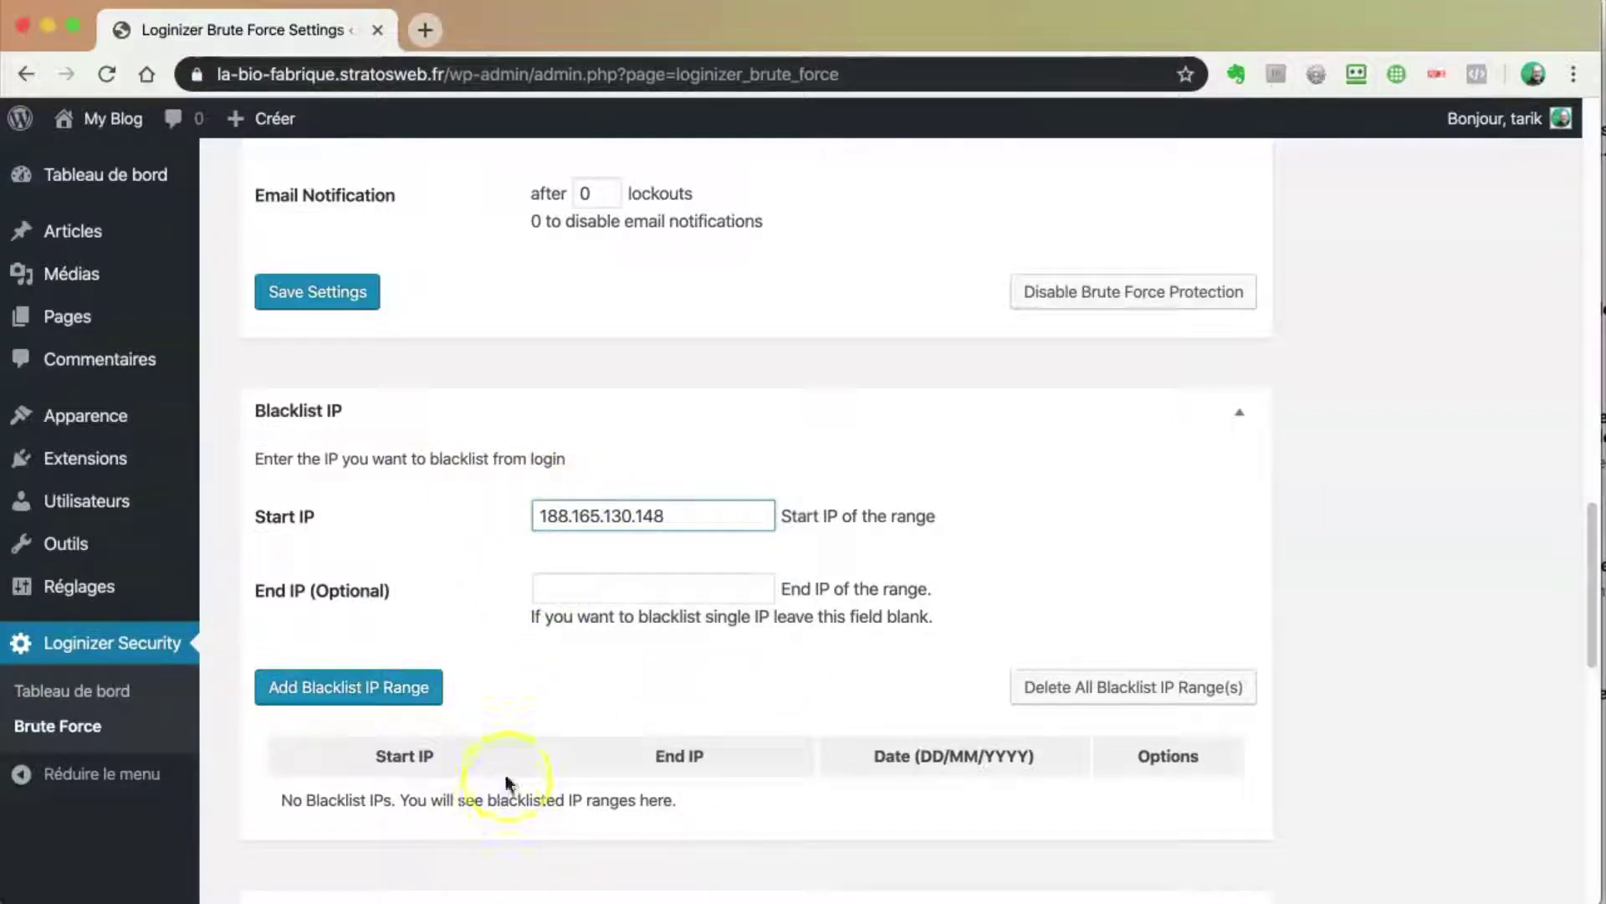
Step: Search Google for "origine d'une adresse IP" in a new browser tab
left_click(424, 31)
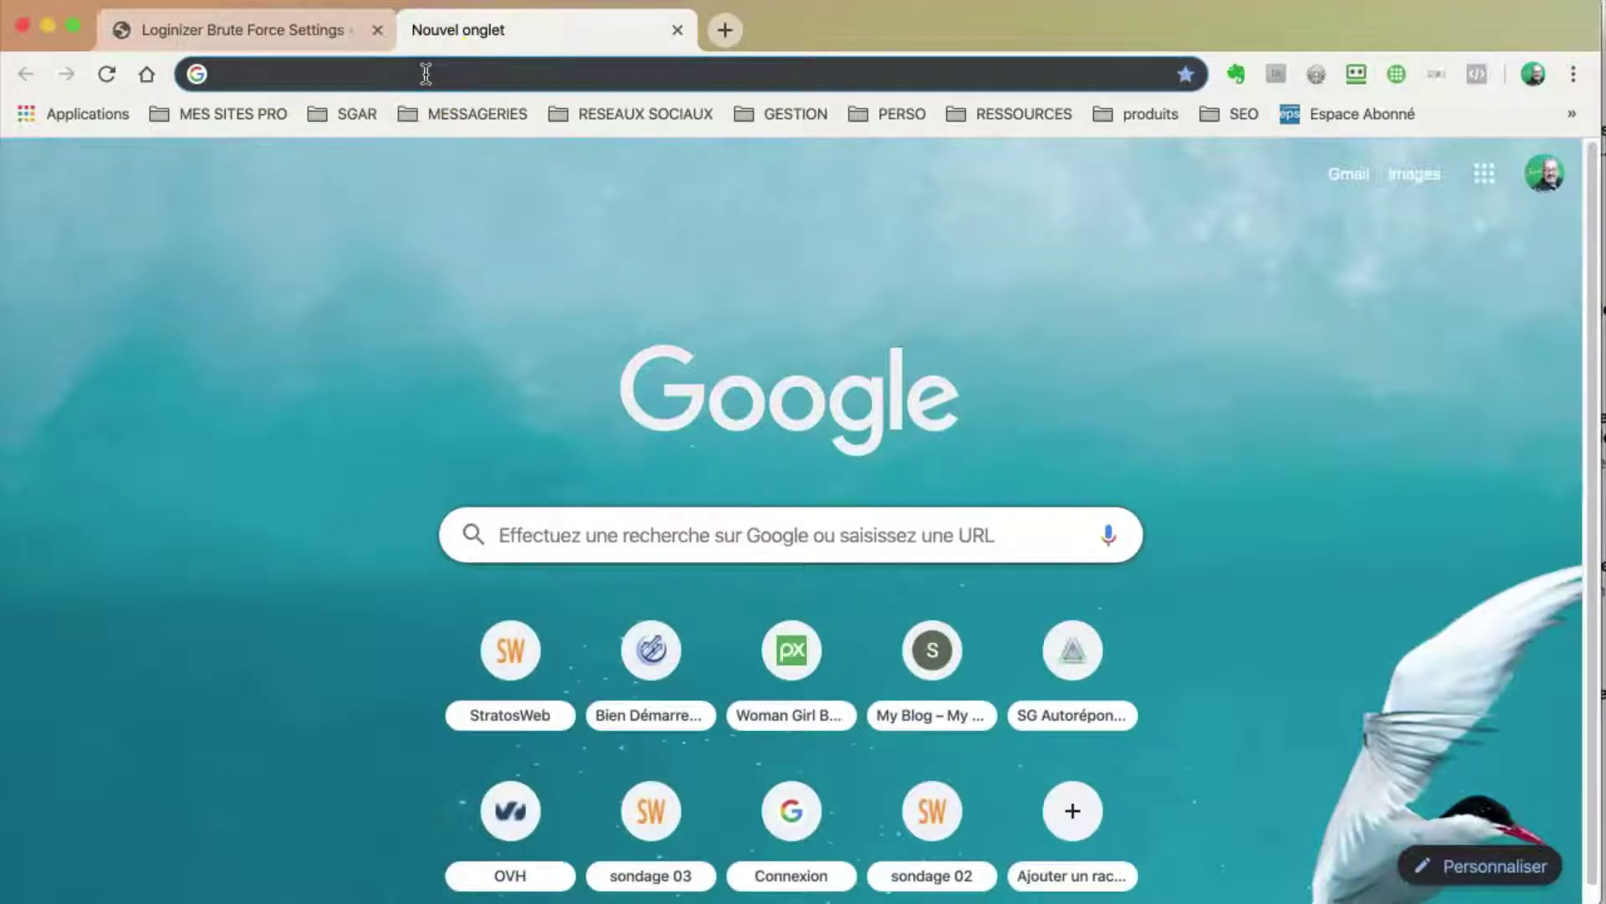
type("origine d")
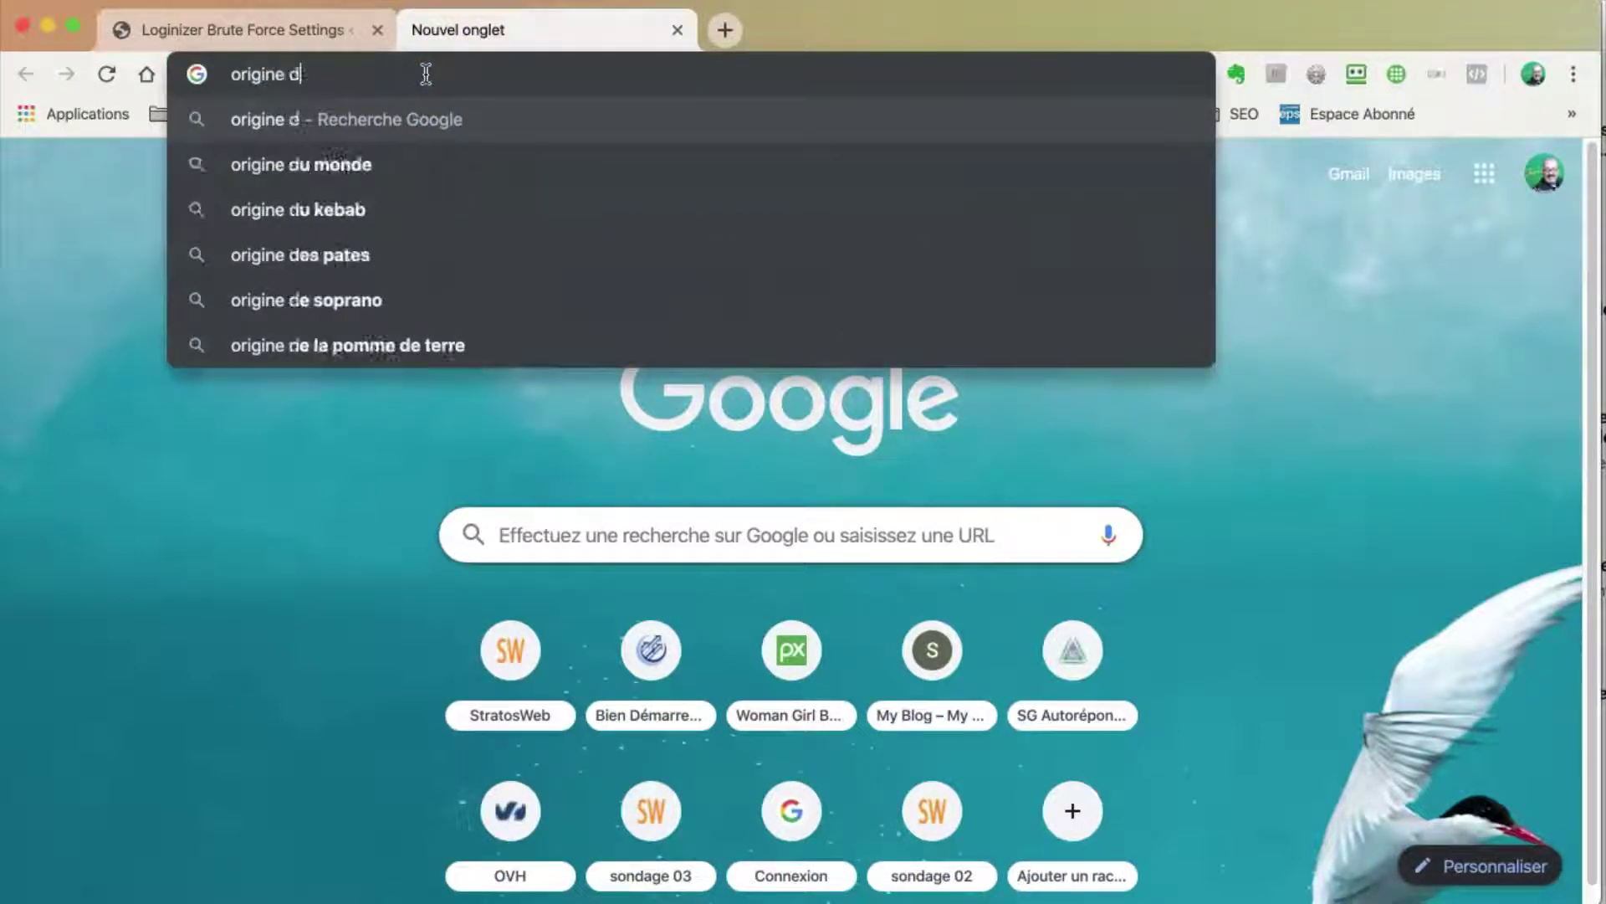
type("'une adresse ")
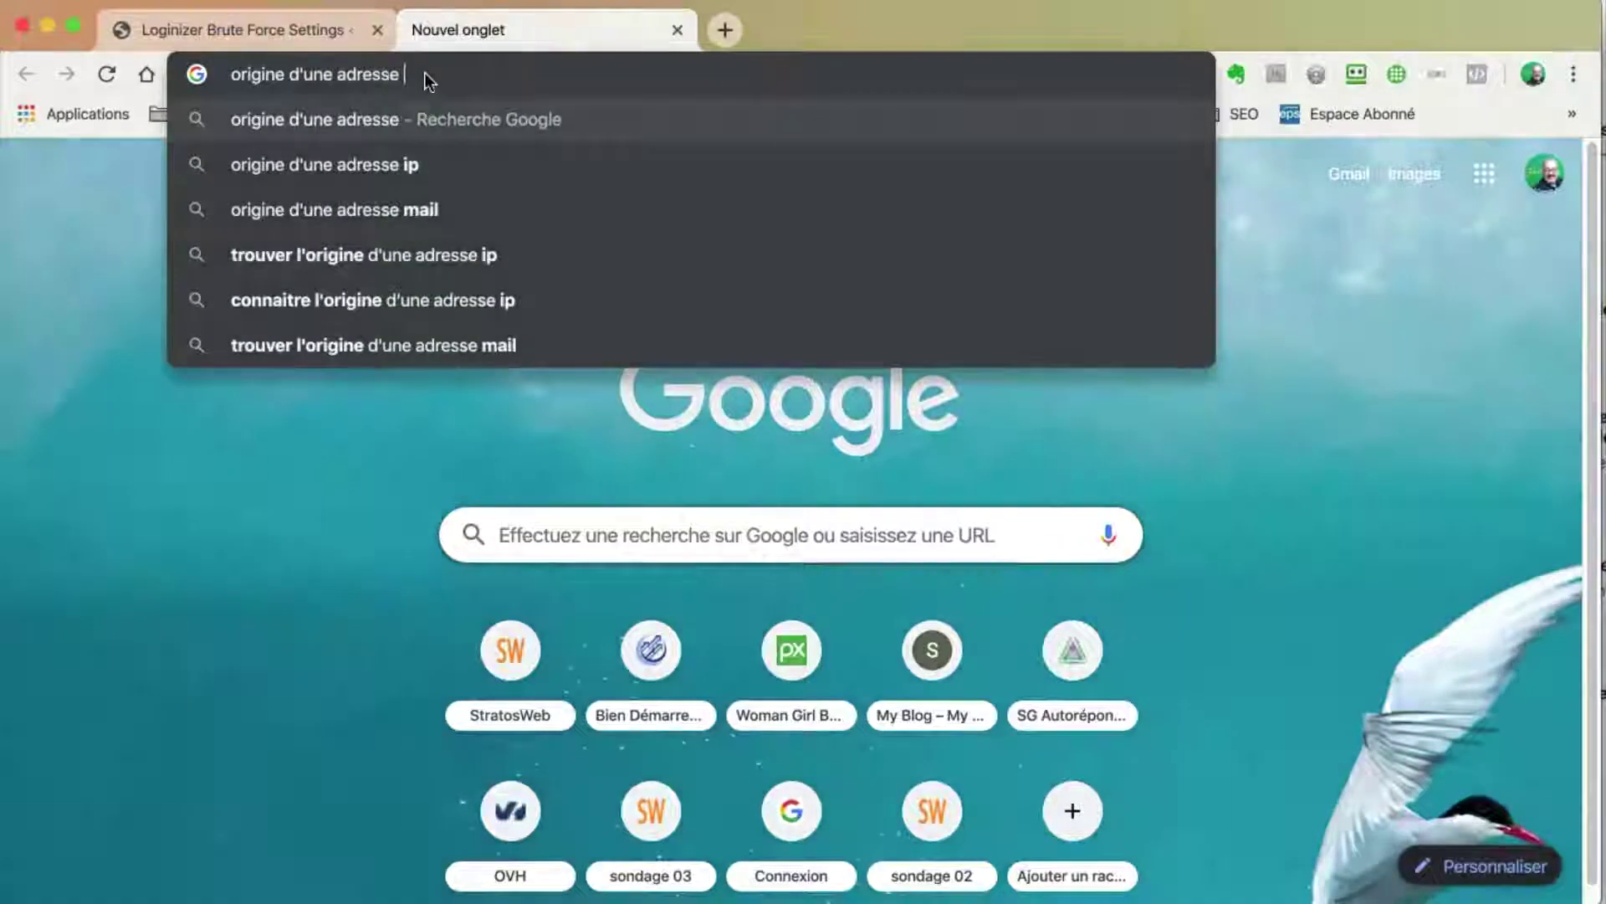
type("IP")
key("Return")
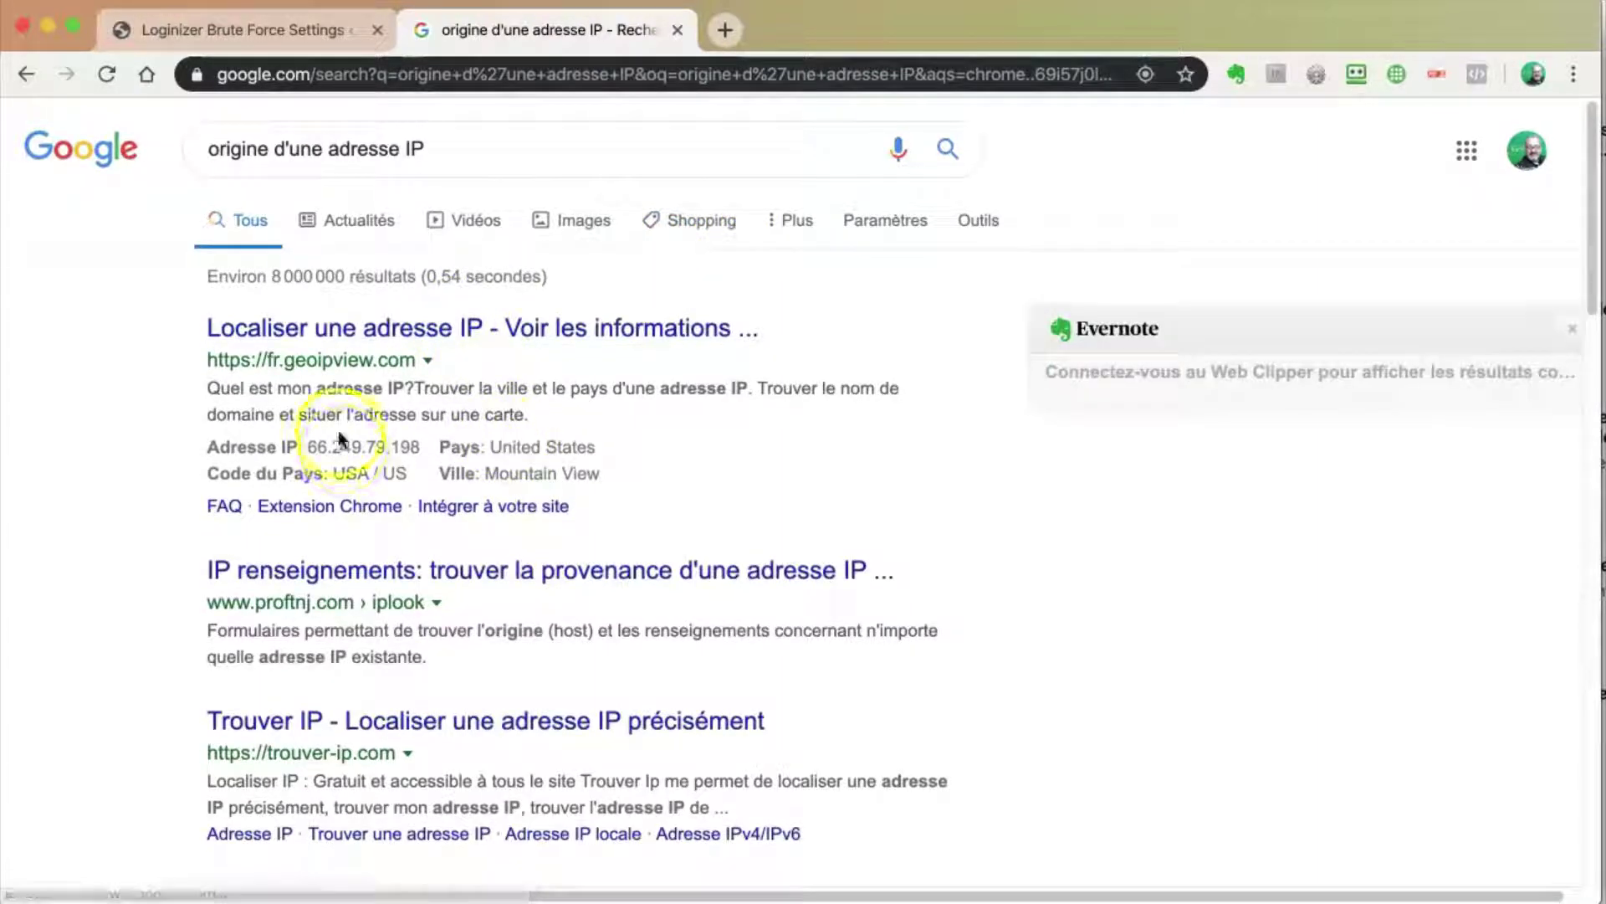
Step: Look through the search results for sites that locate or identify the origin of an IP address
scroll(383, 427, "down", 3)
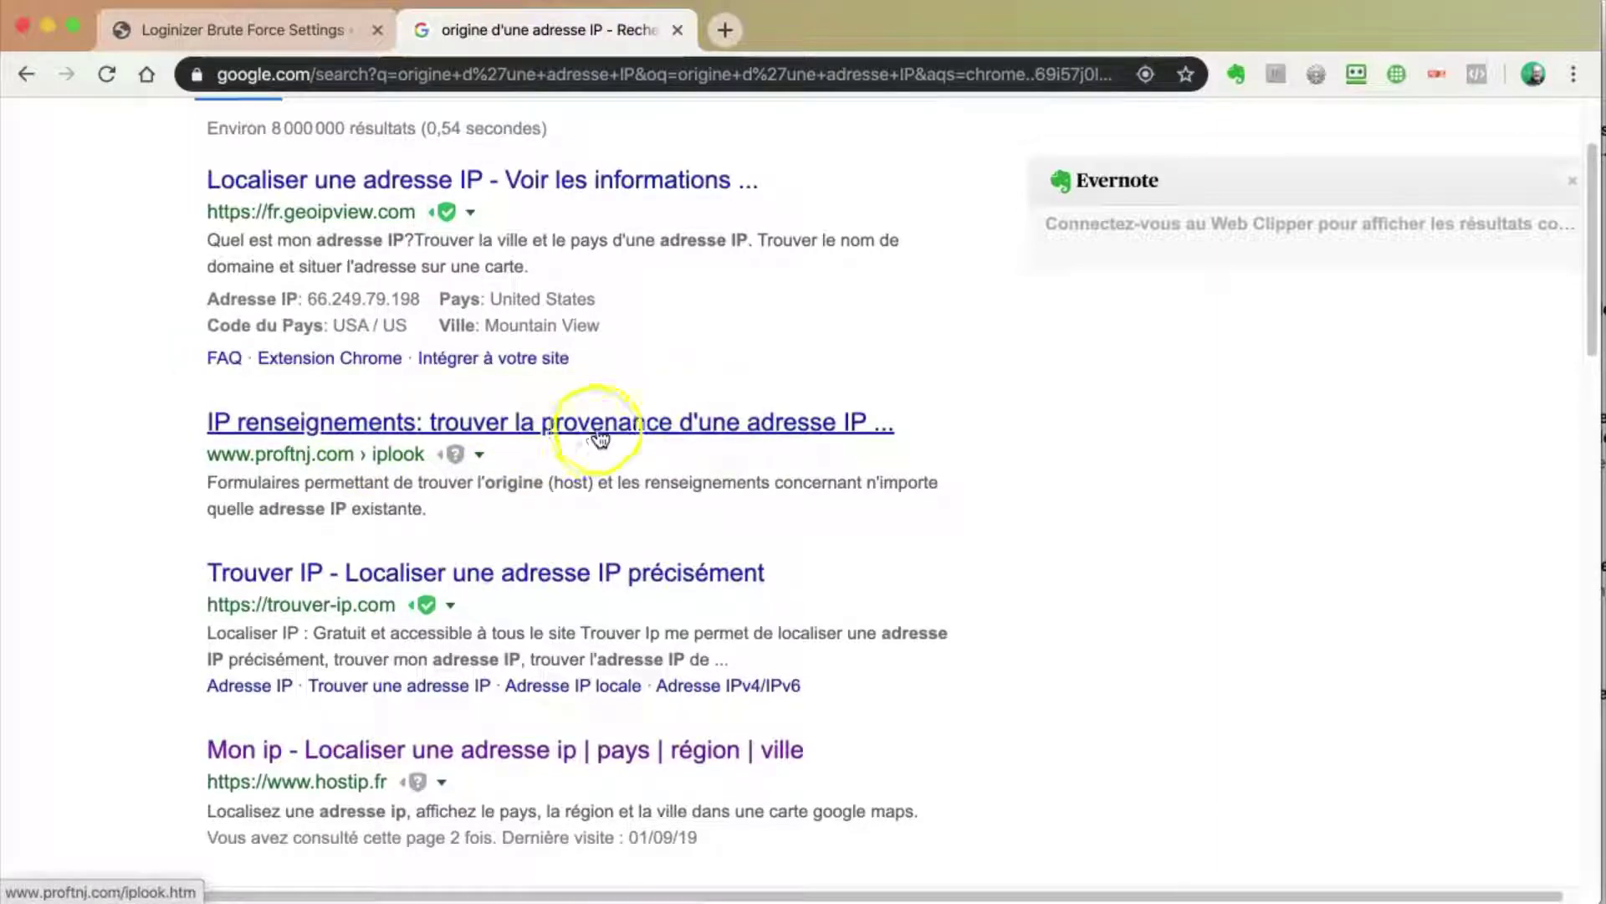
scroll(644, 429, "right", 1)
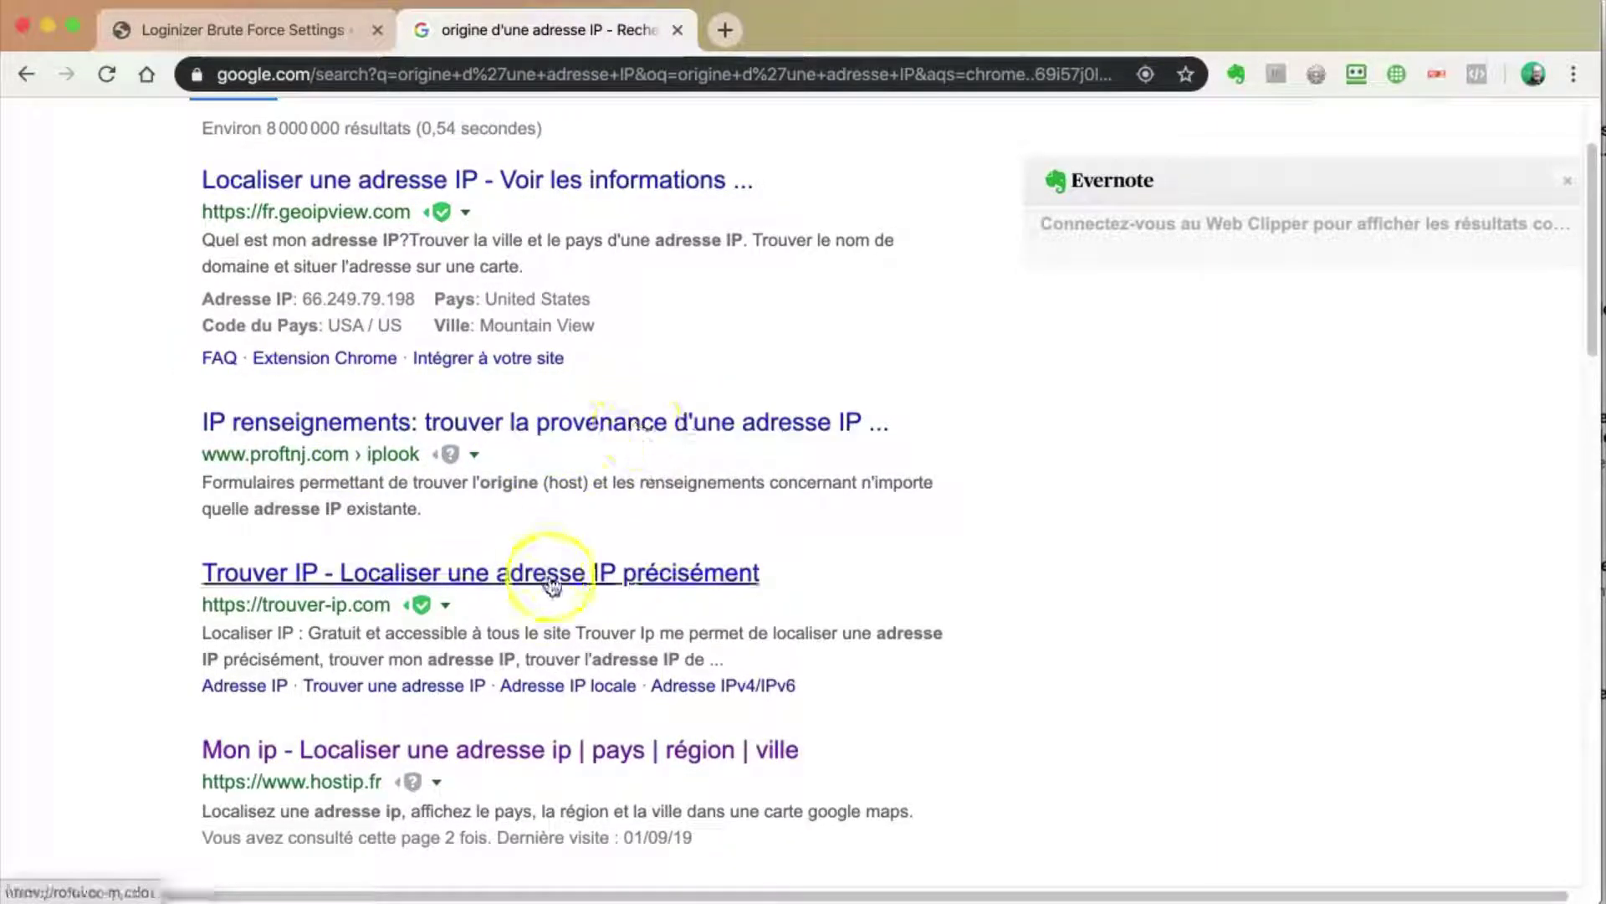
scroll(562, 596, "down", 2)
scroll(574, 584, "down", 2)
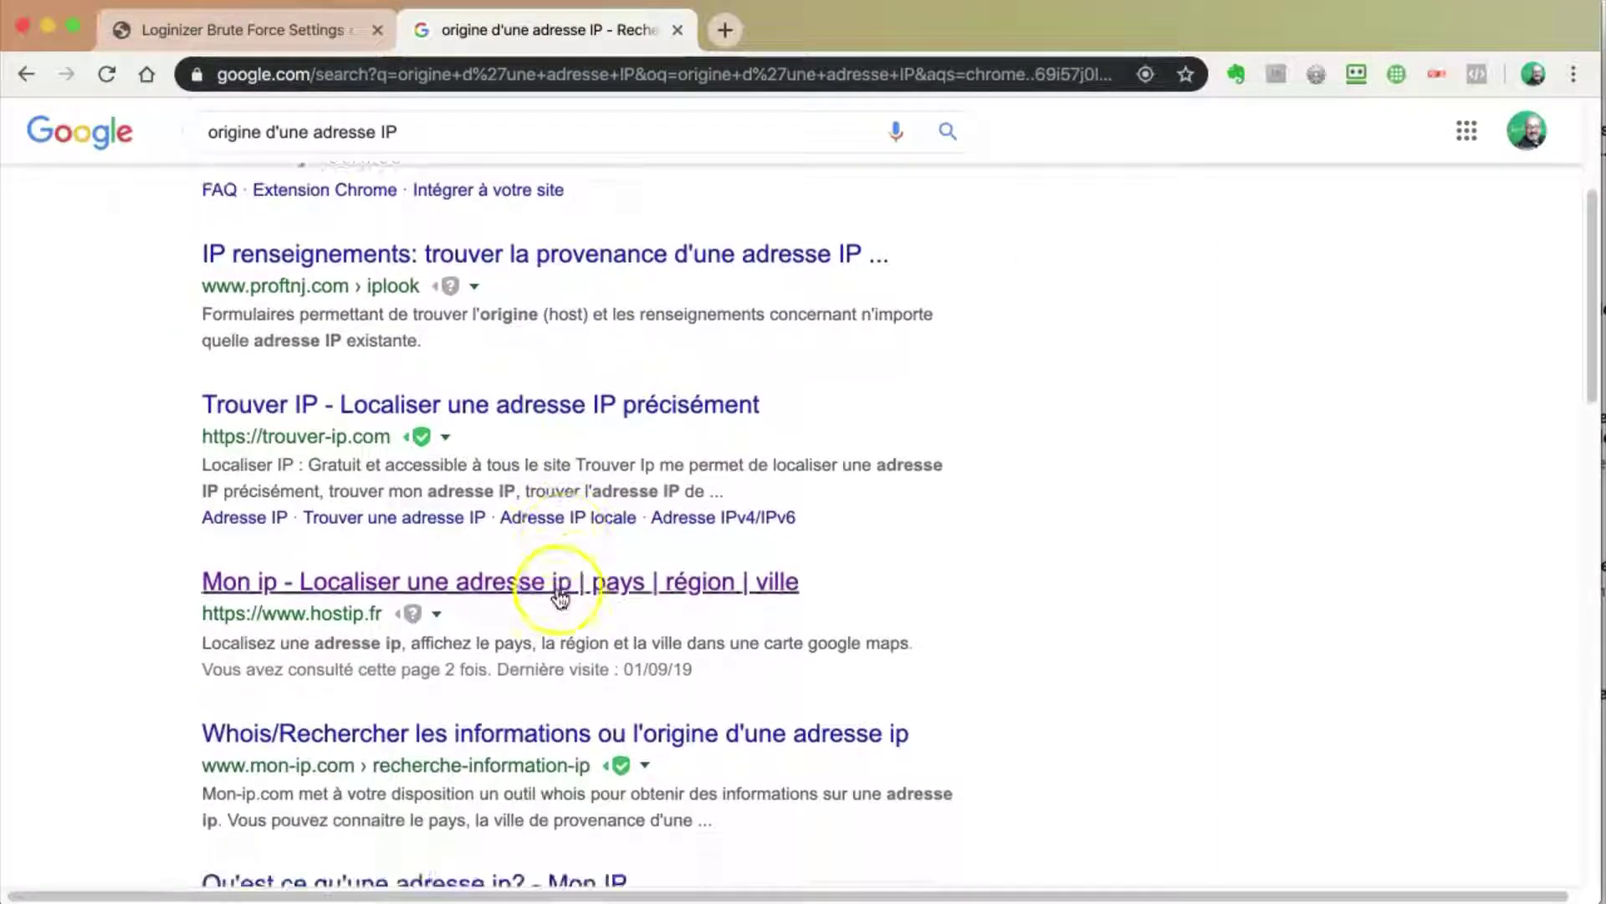
scroll(531, 592, "down", 4)
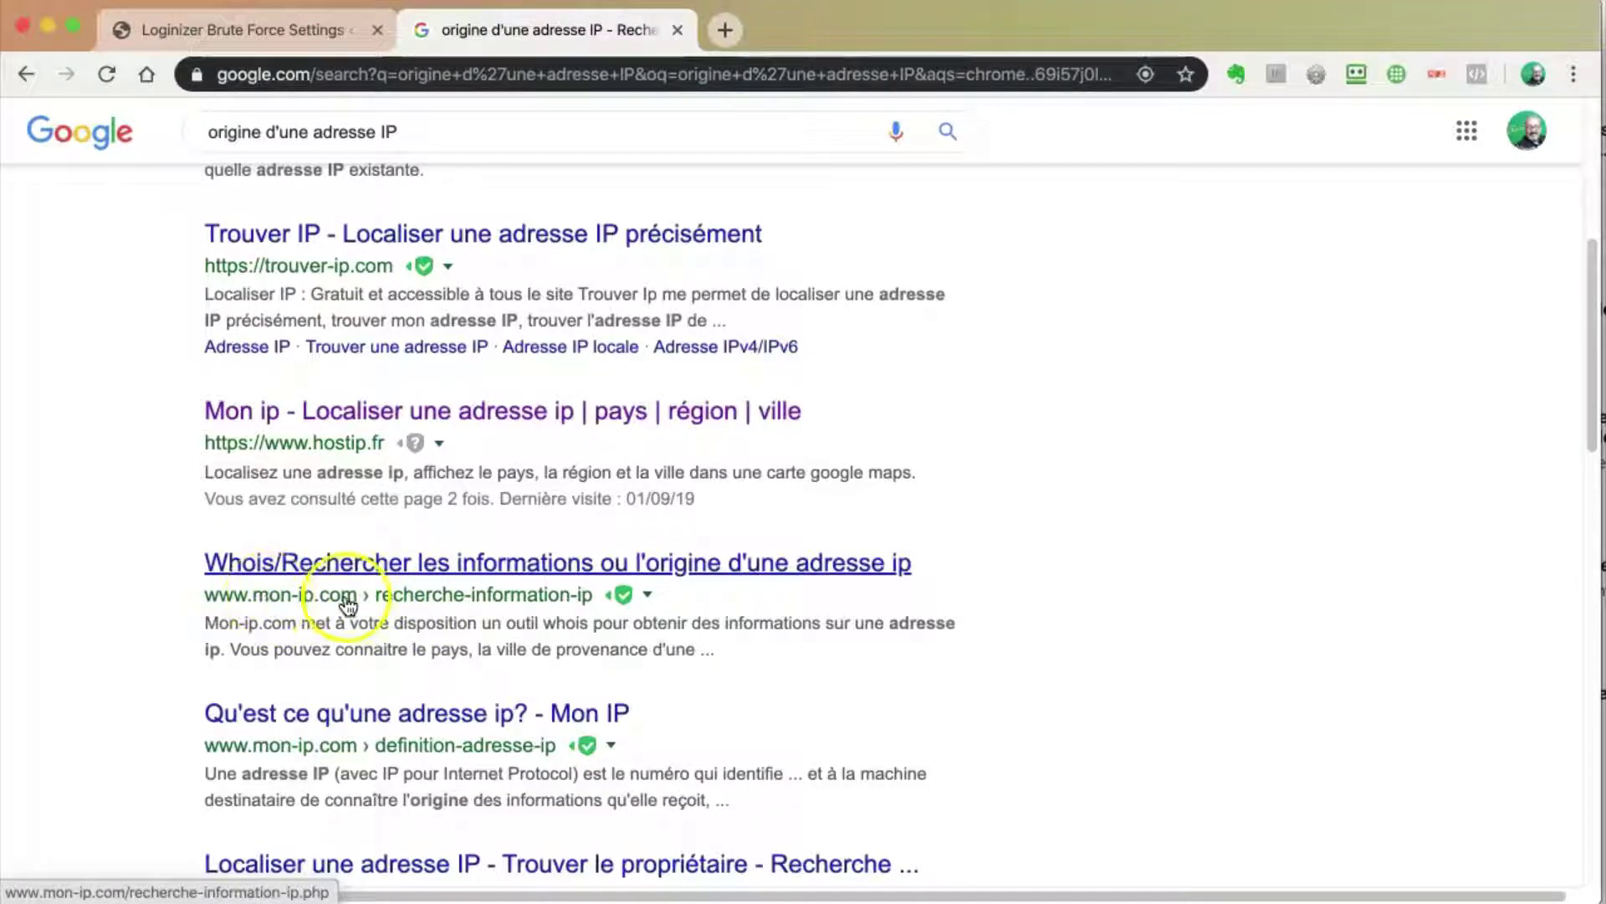
scroll(443, 630, "down", 2)
scroll(424, 627, "down", 2)
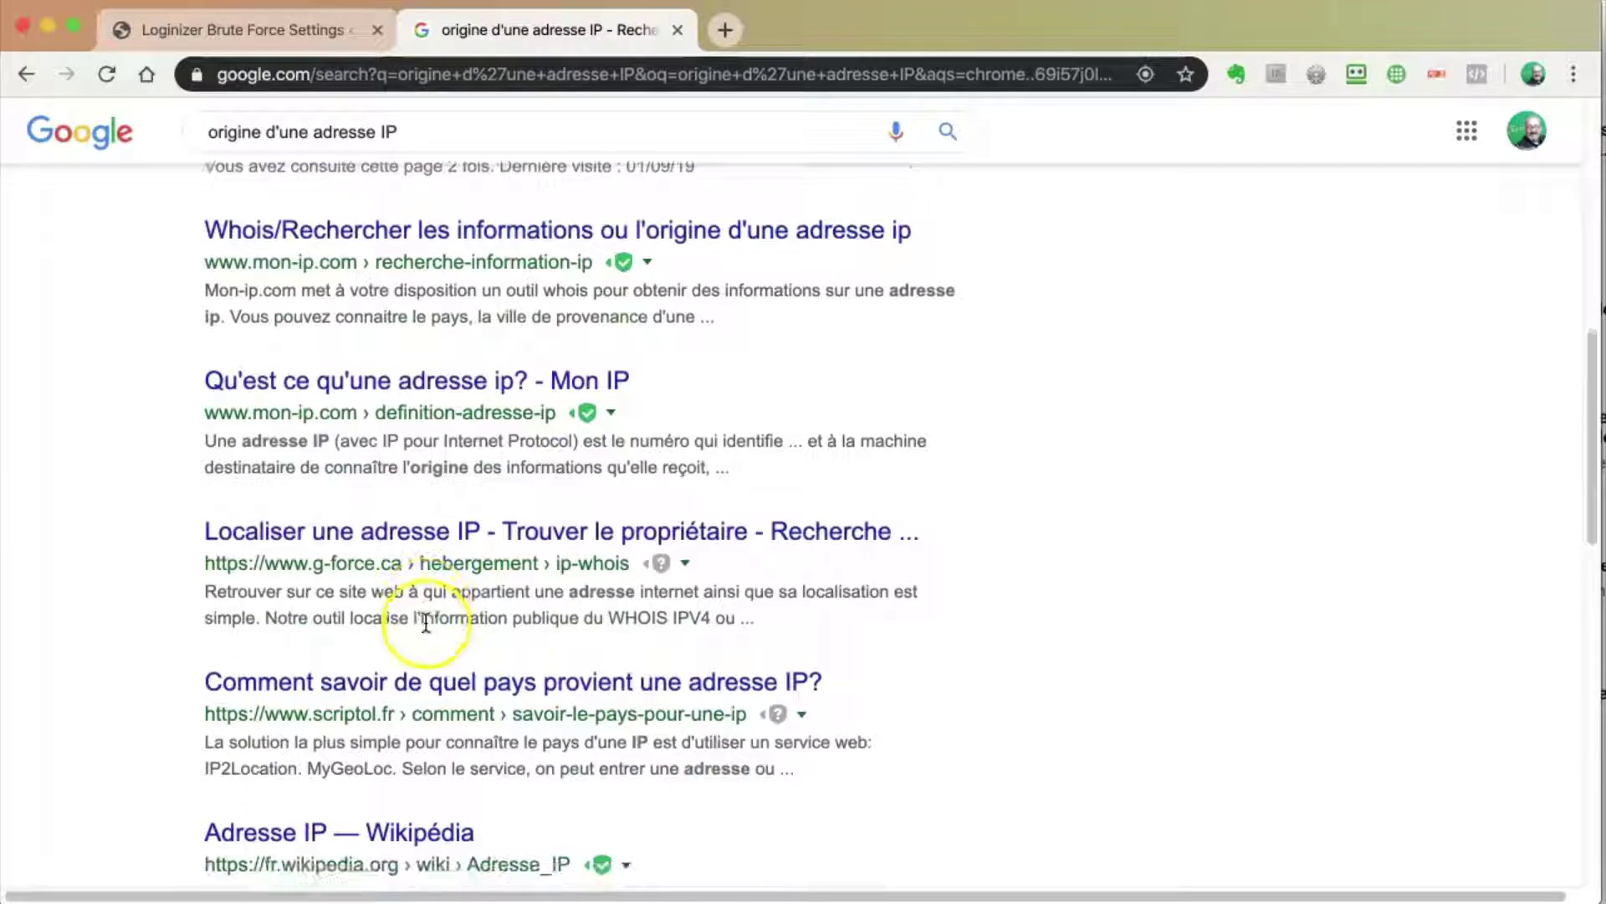
scroll(429, 629, "up", 2)
scroll(428, 629, "up", 10)
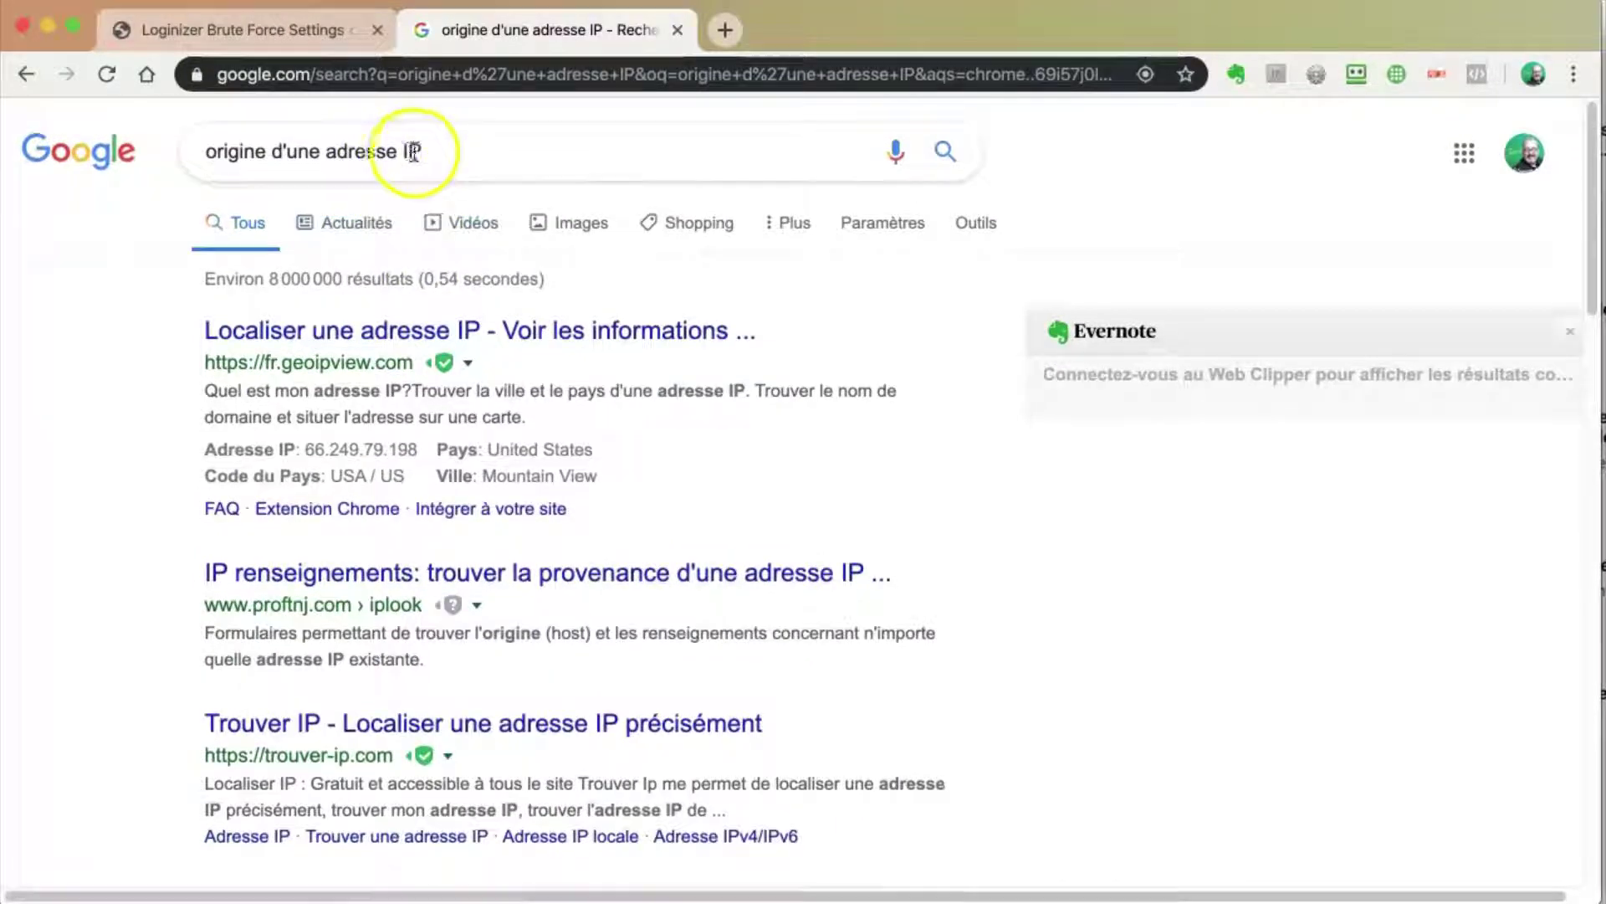
Step: Replace the Google query with the suggested search "whois ip"
left_click_drag(419, 150, 91, 136)
type("whois")
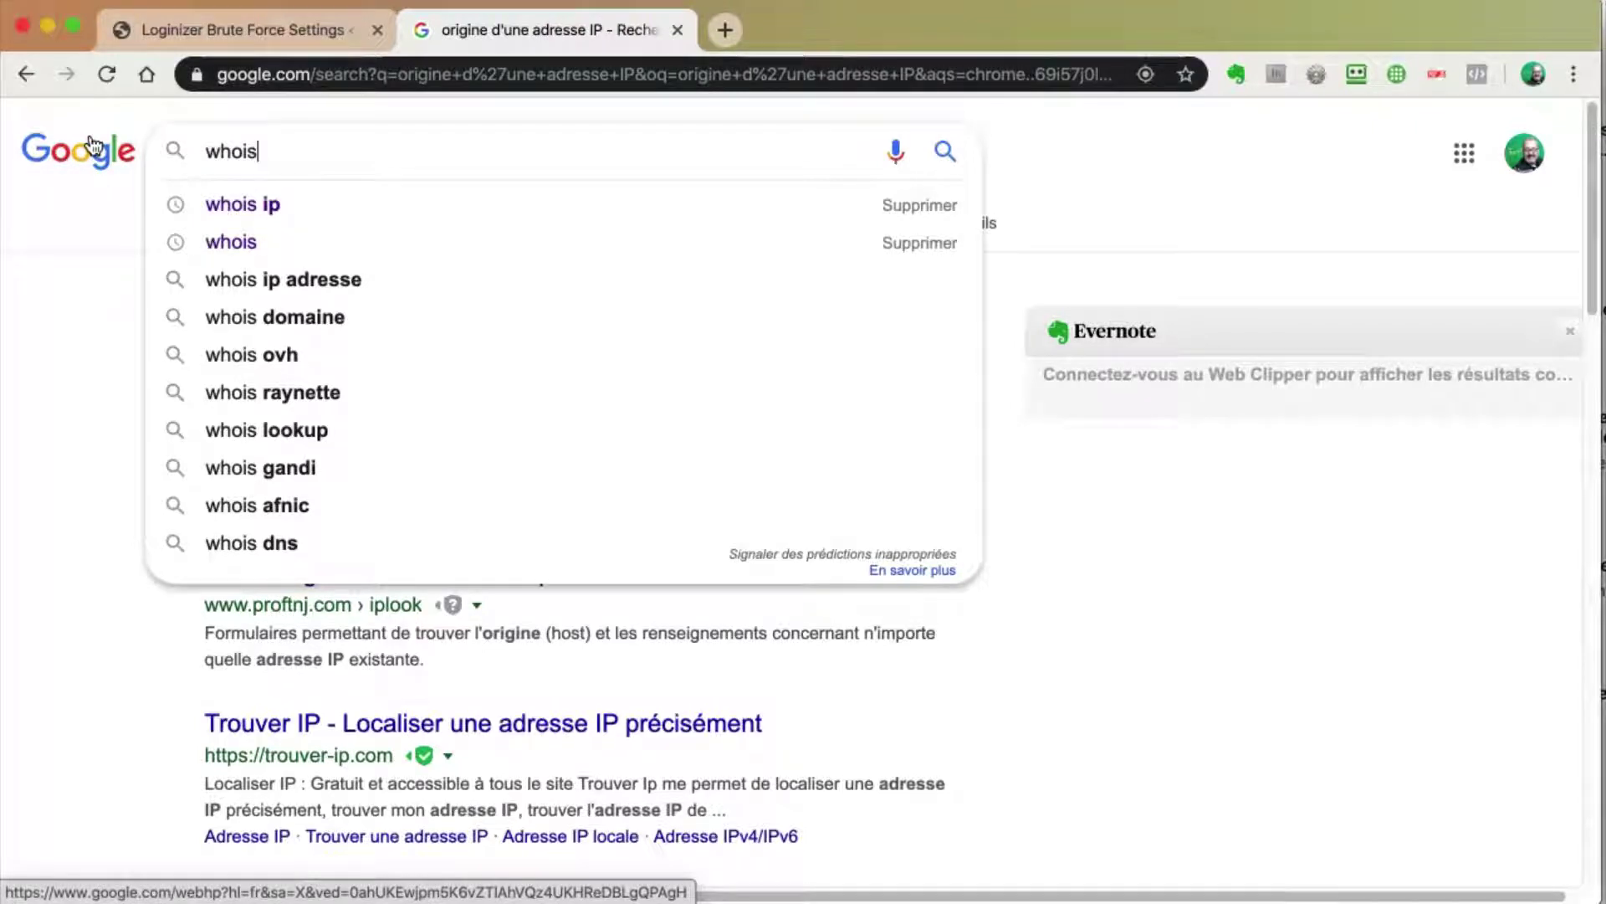
left_click(255, 209)
left_click(254, 209)
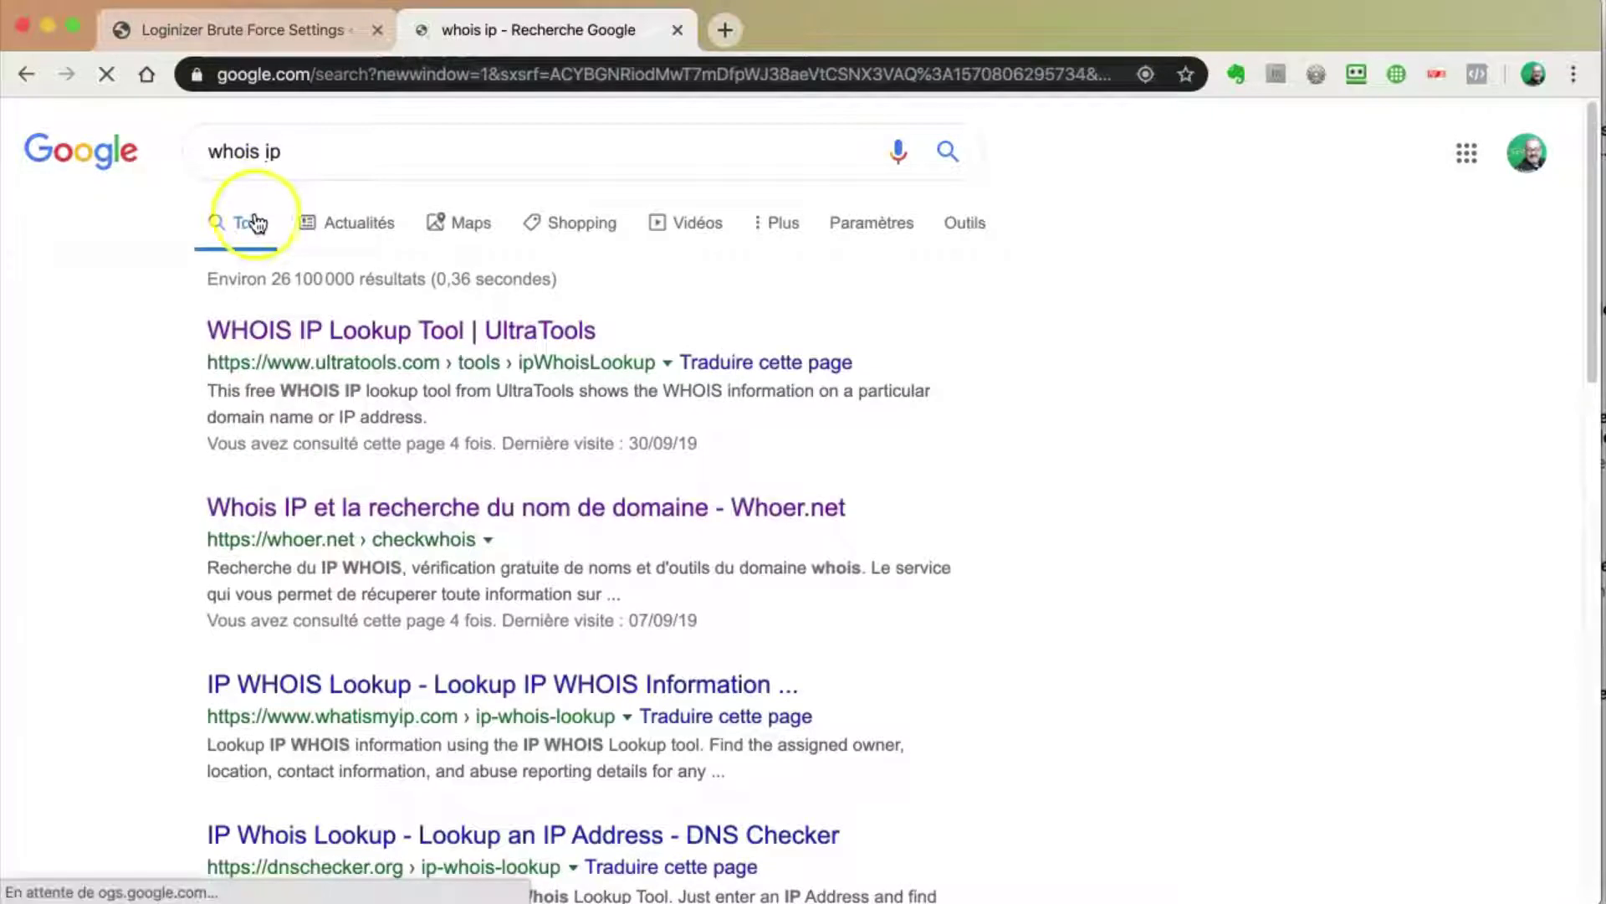
Step: Open the whois.com result "Whois ip-lookup.net" and dismiss the page translation offer
scroll(410, 400, "down", 4)
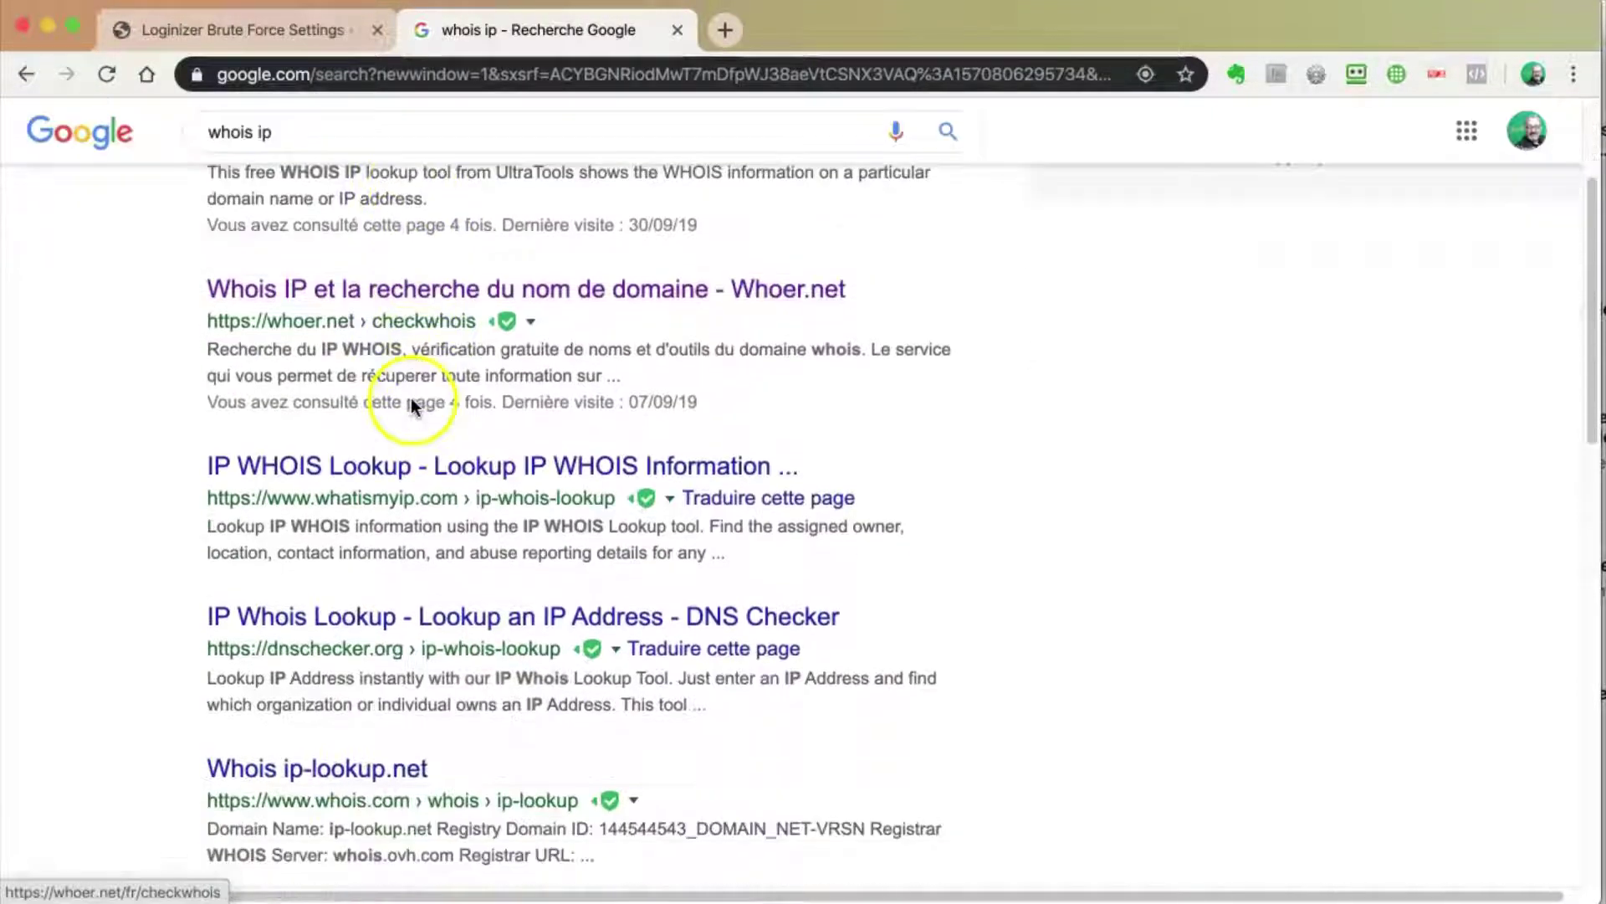
scroll(368, 468, "down", 3)
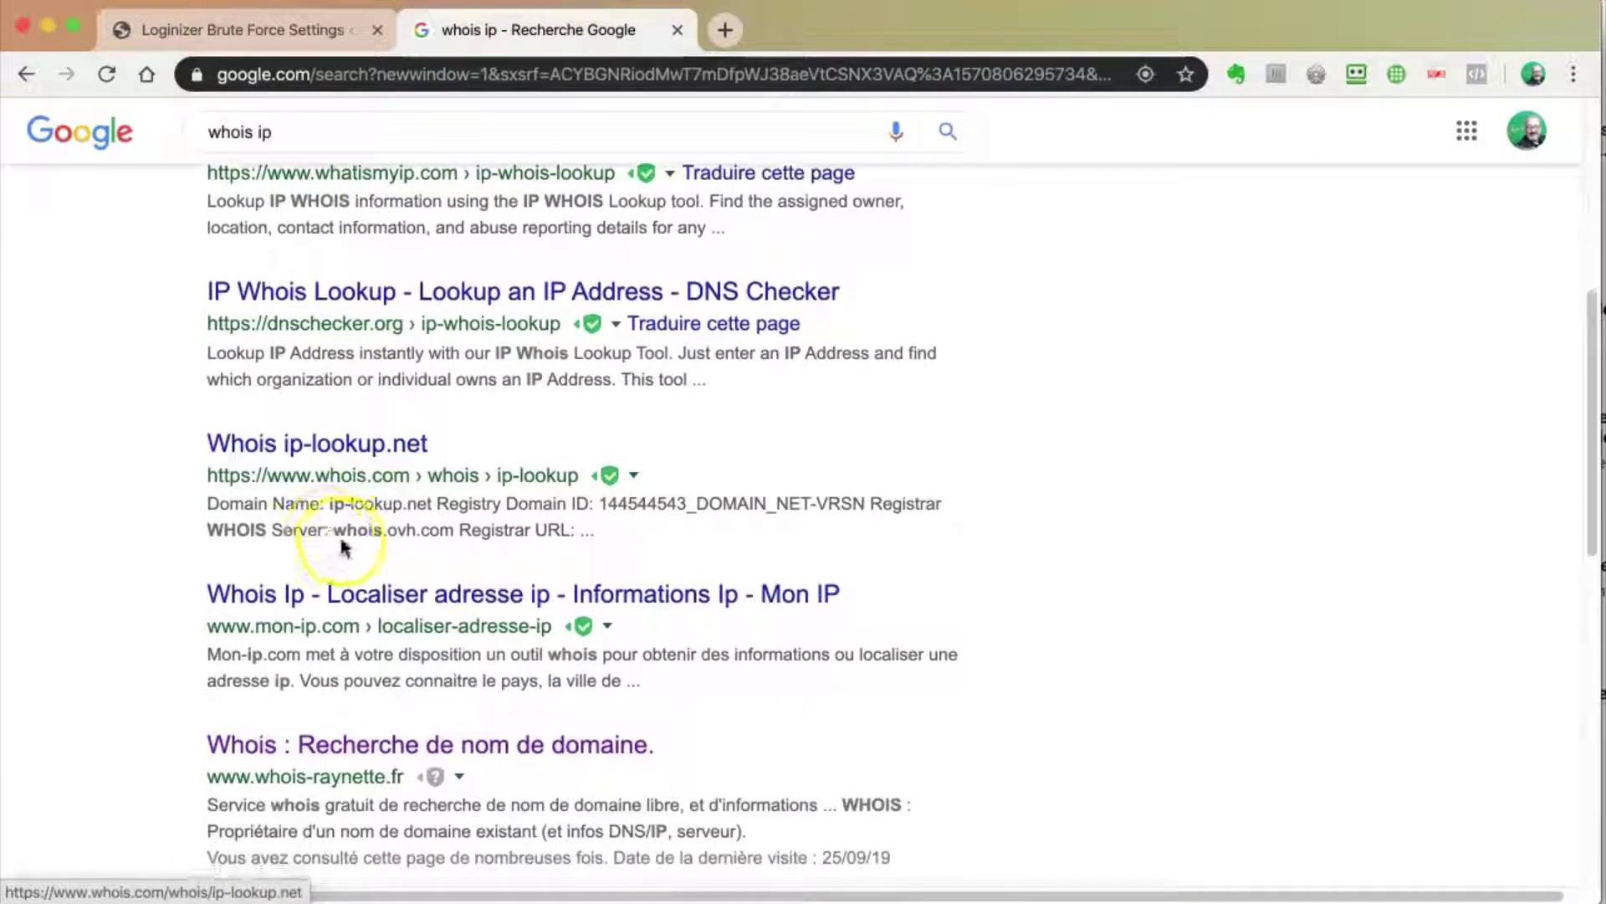
left_click(327, 447)
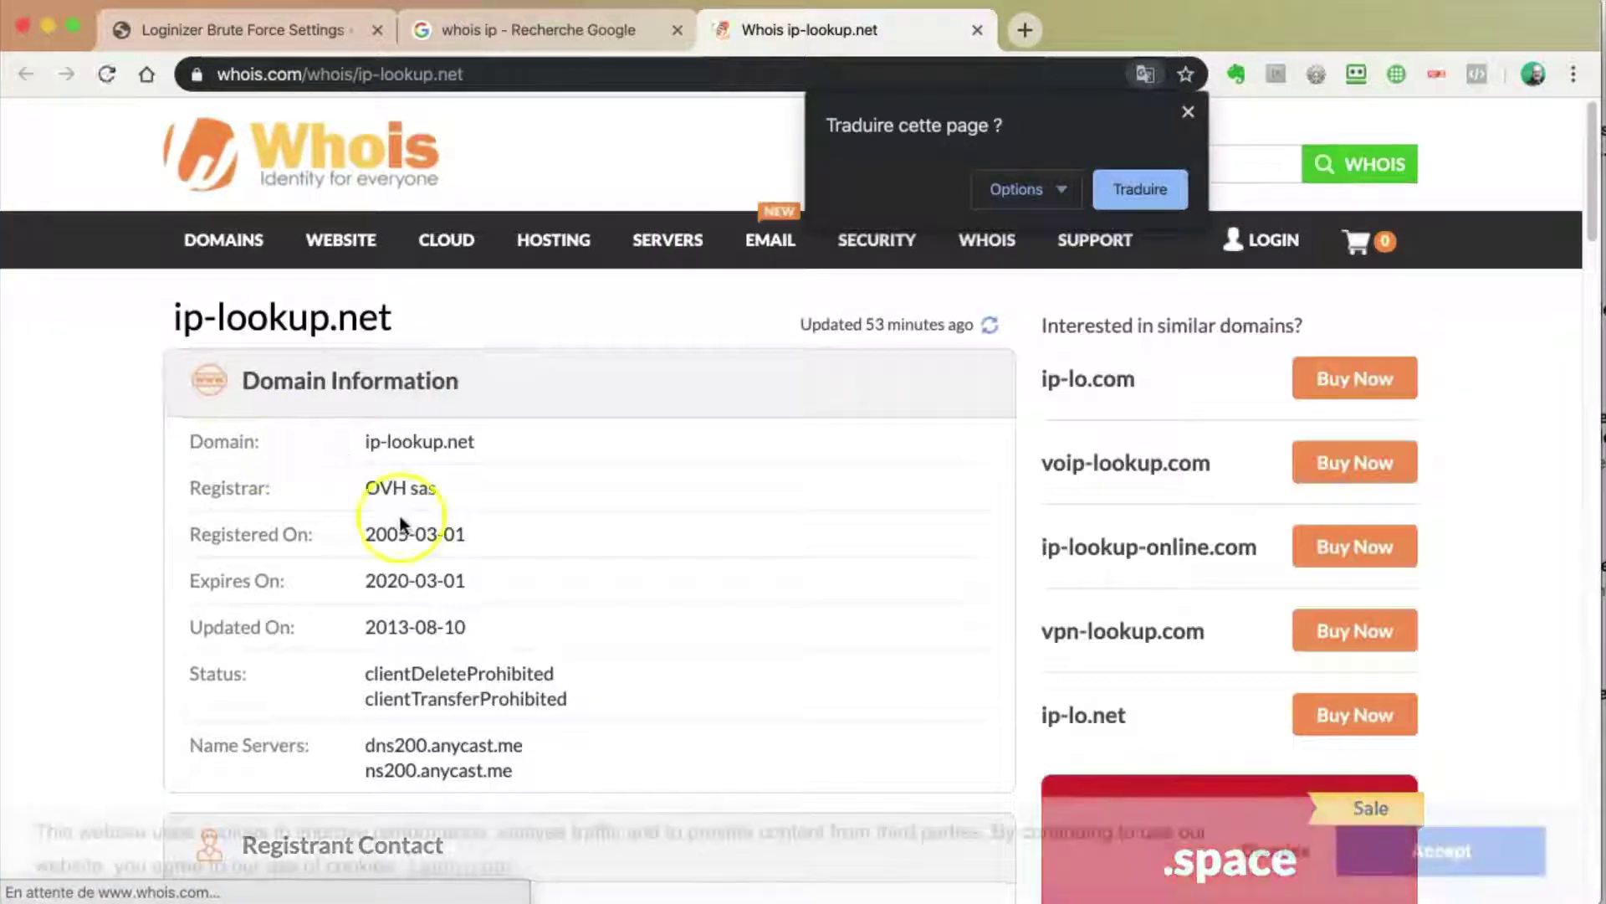
left_click(1188, 114)
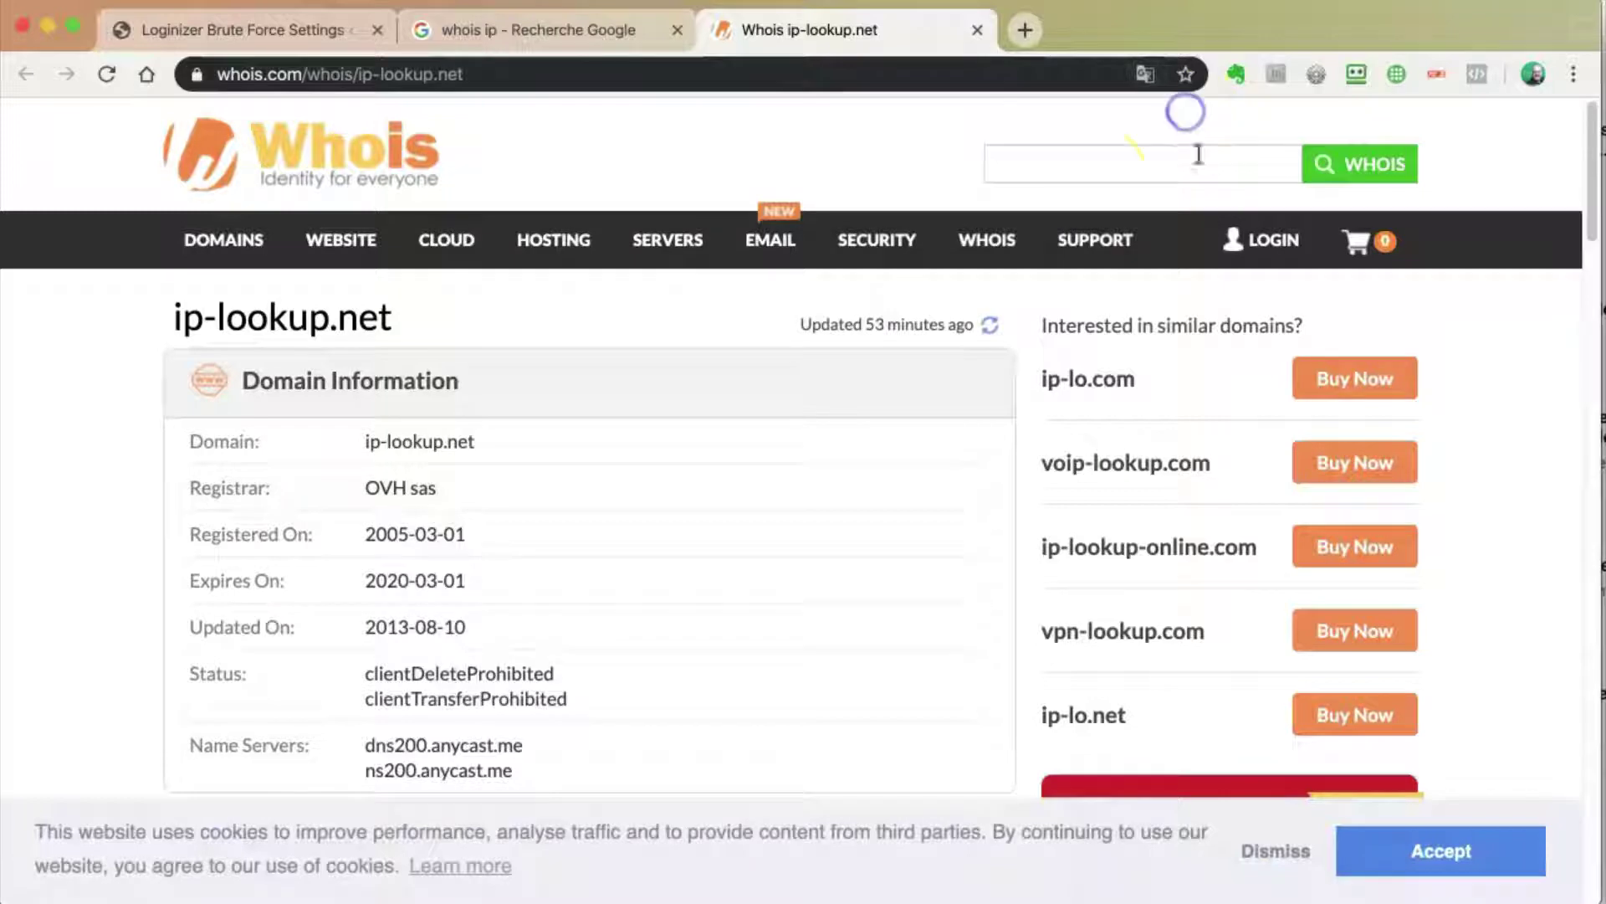
Step: Run a Whois lookup on the copied address 188.165.130.148 and examine the network name, description, country and organisation in its record
left_click(1107, 169)
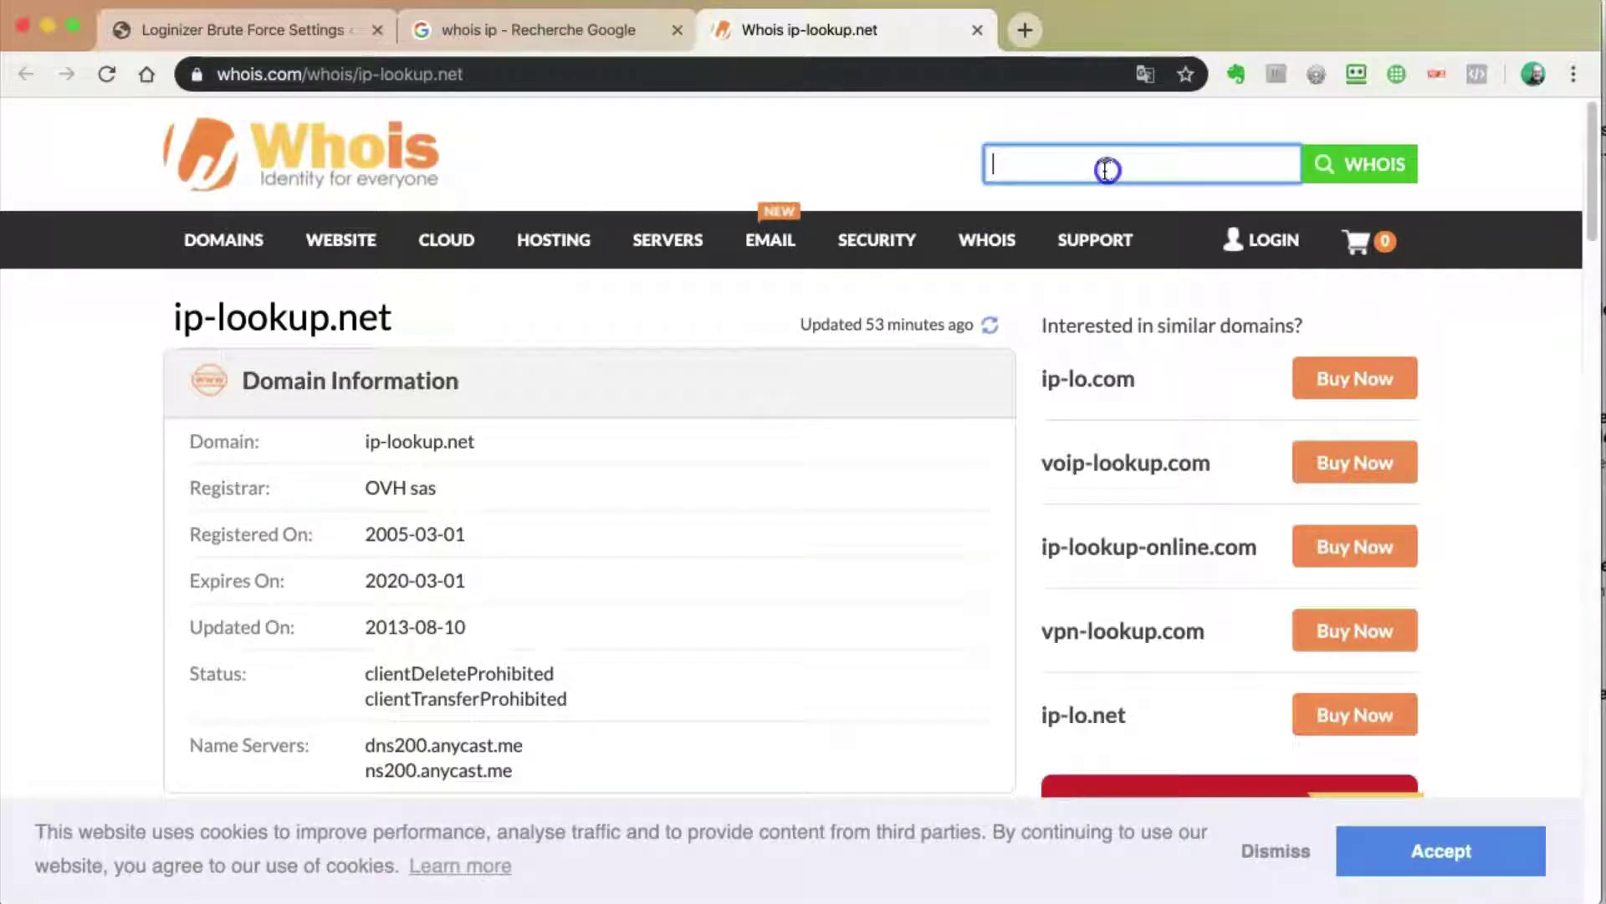
right_click(1034, 169)
left_click(1073, 323)
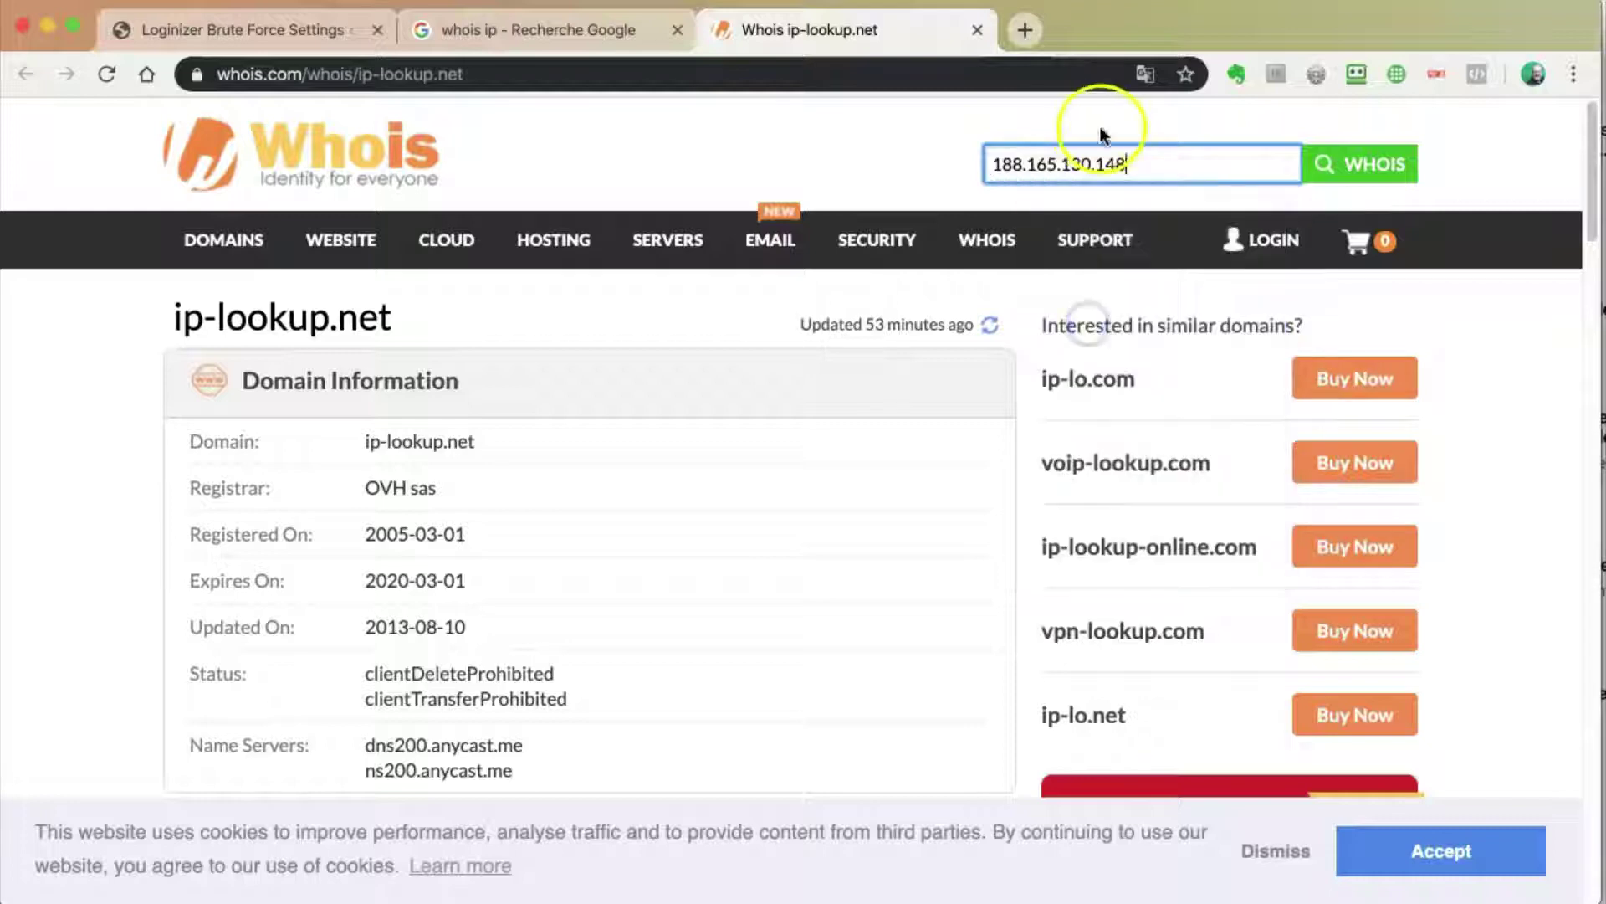
left_click(1365, 164)
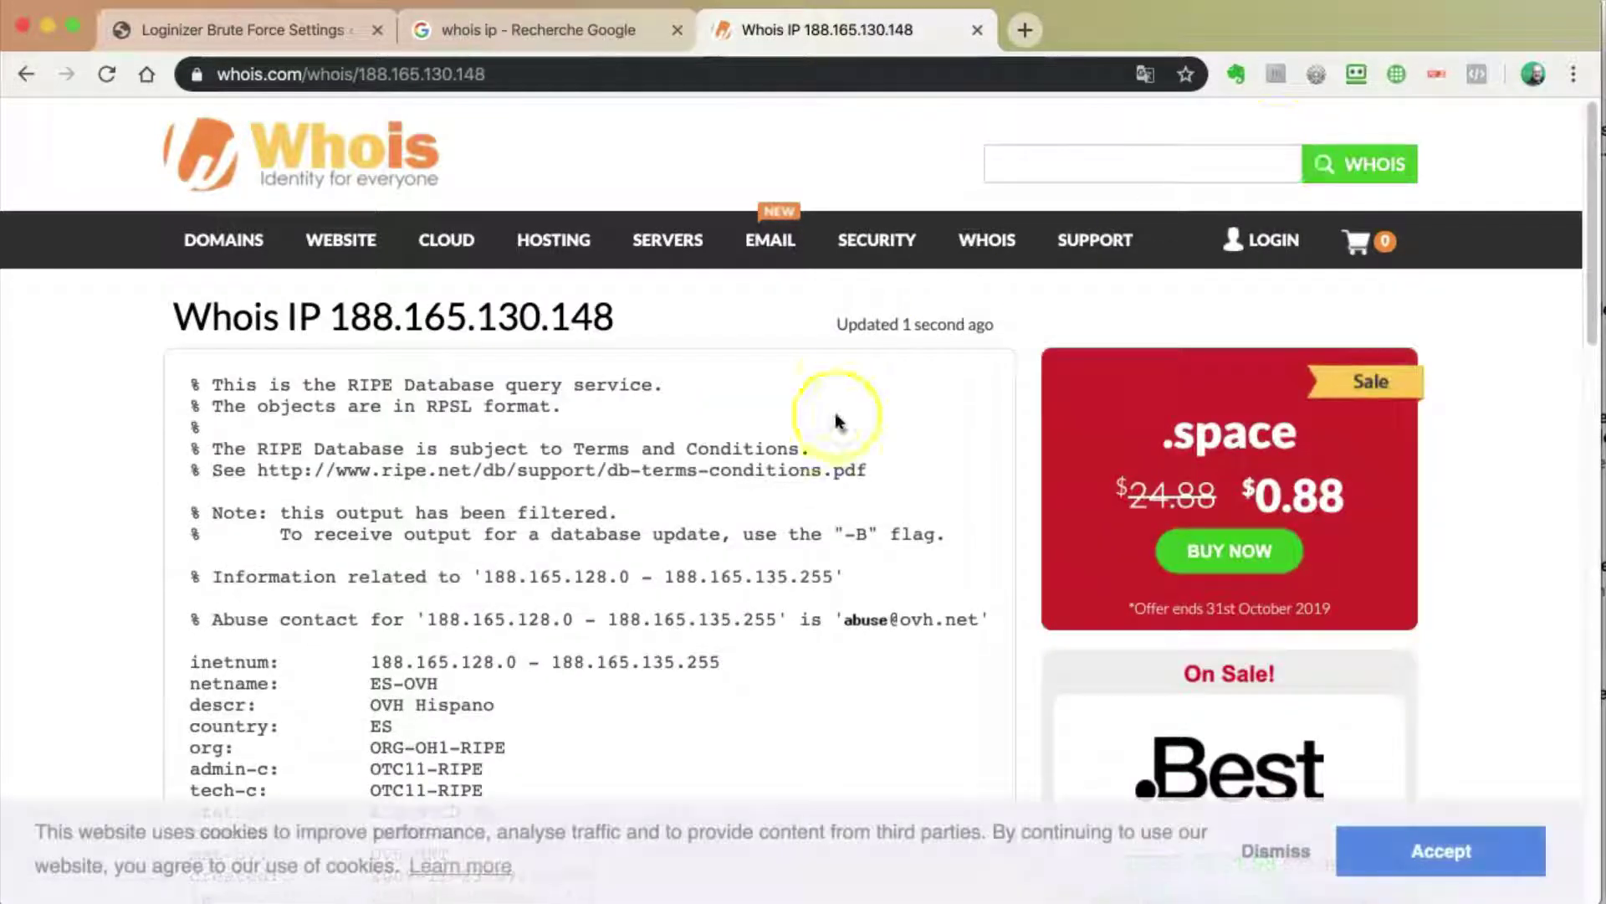
scroll(824, 519, "down", 5)
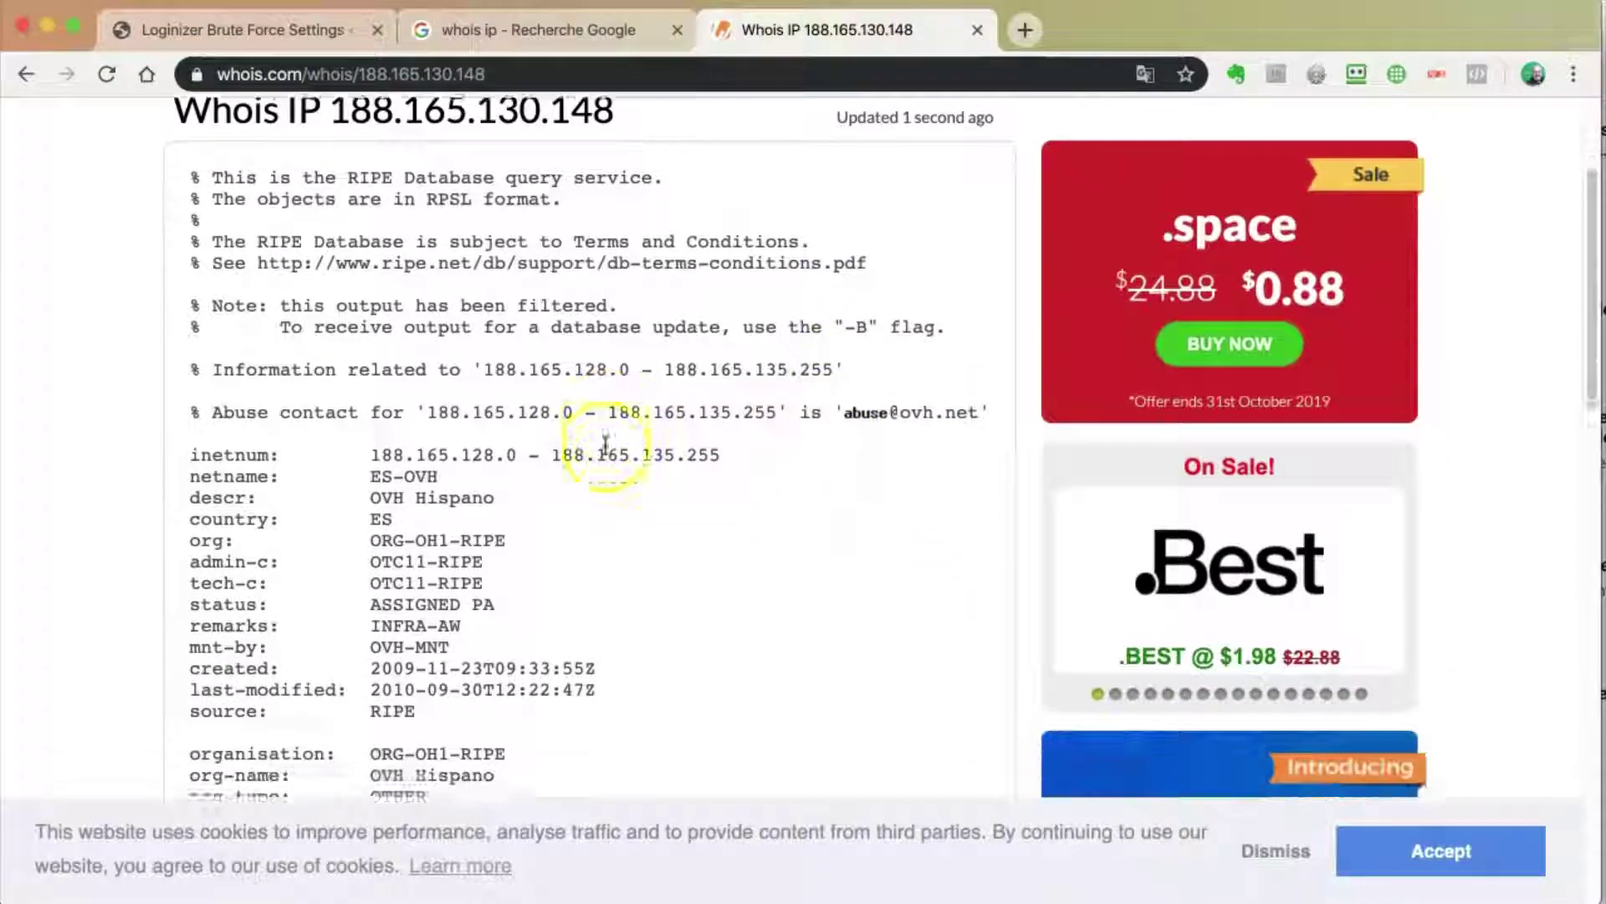
scroll(605, 443, "down", 3)
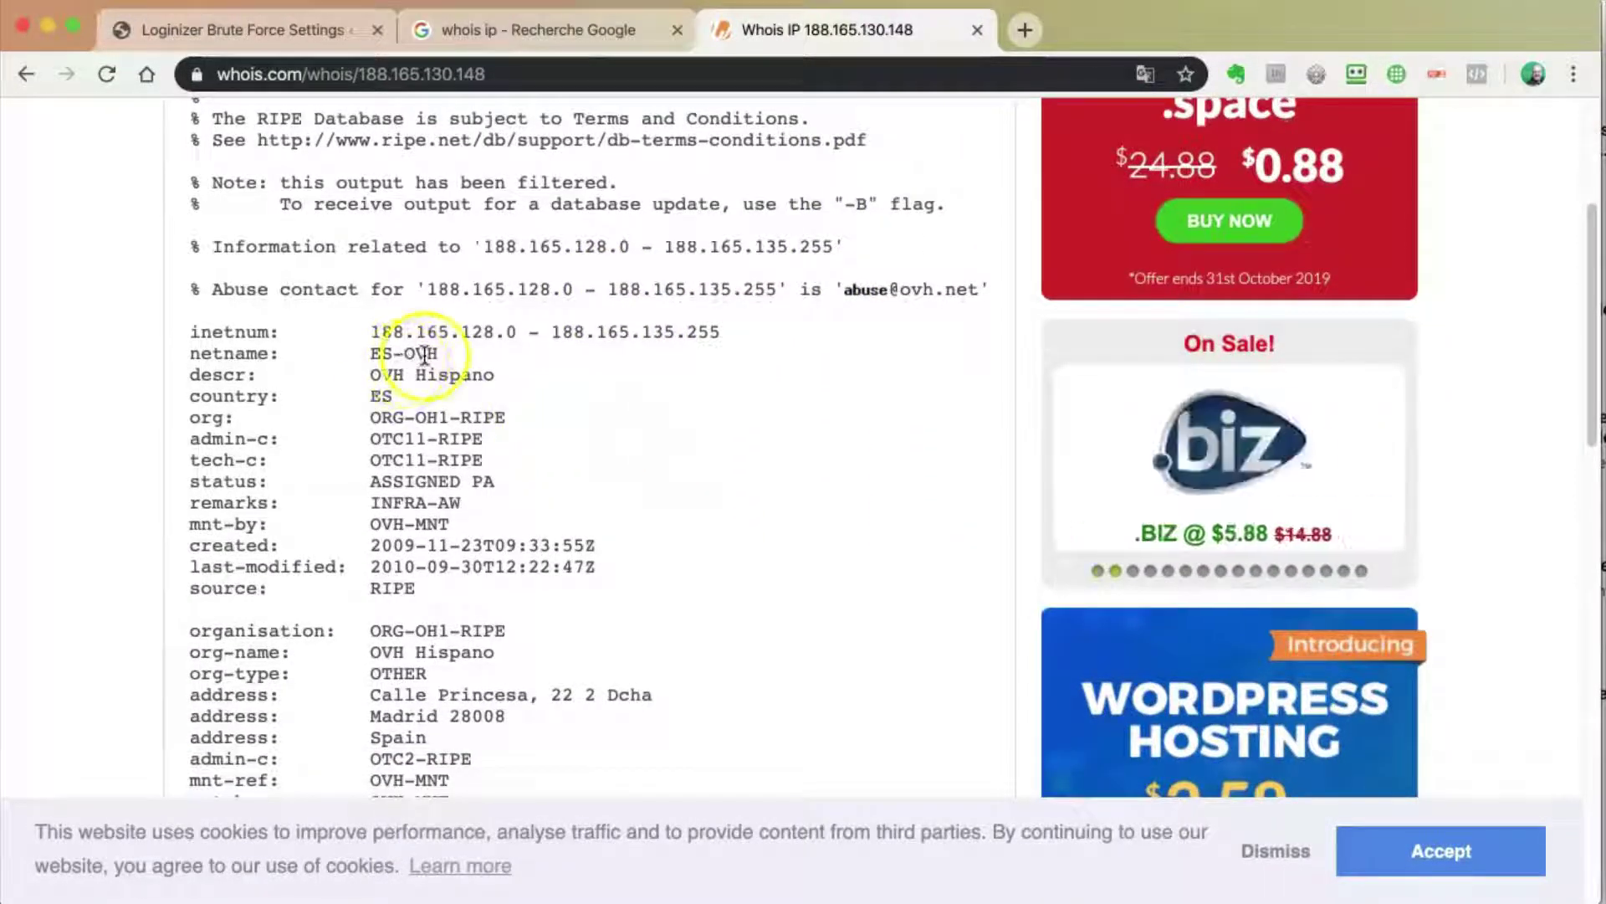
left_click_drag(408, 355, 402, 370)
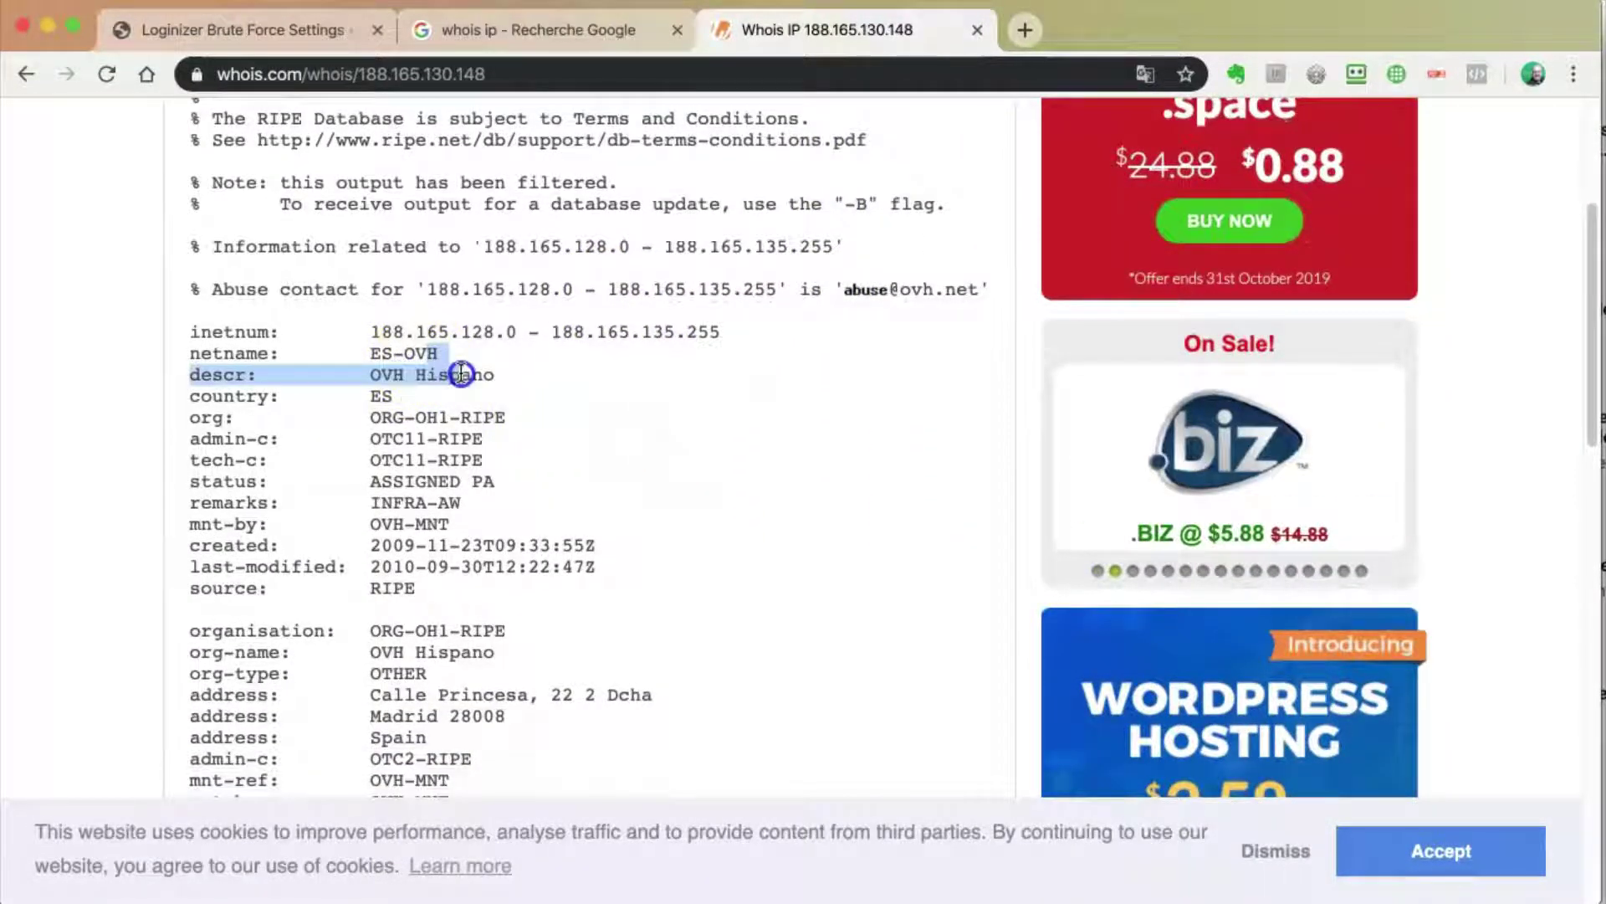
scroll(480, 400, "down", 3)
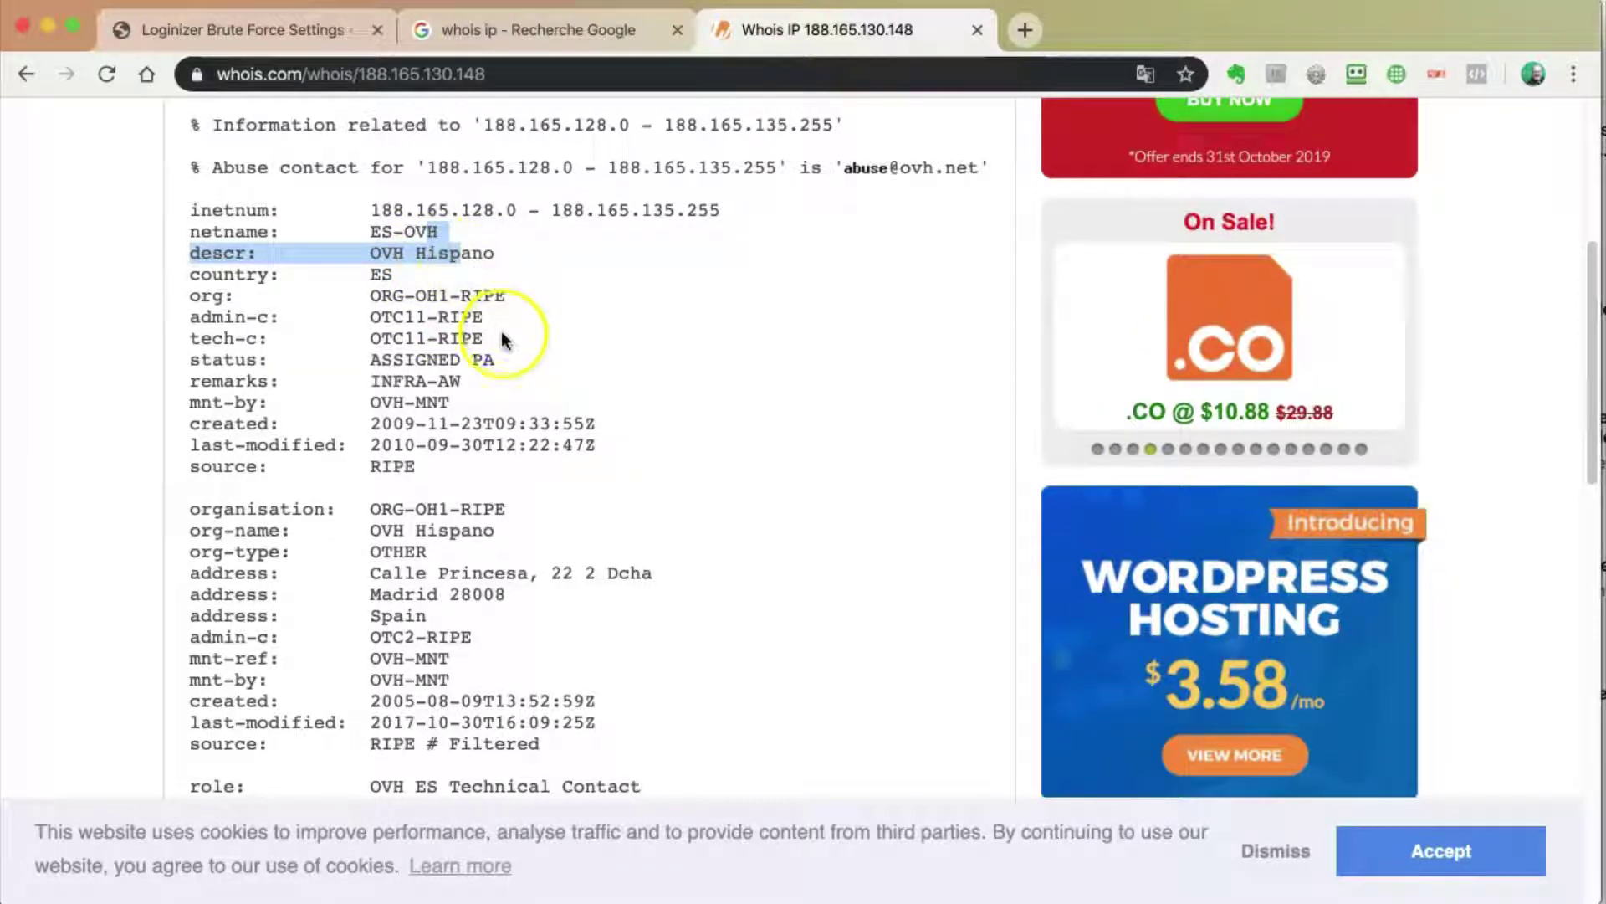
Step: Read the rest of the Whois record for 188.165.130.148, including its organisation, technical contact and route details
scroll(502, 339, "down", 5)
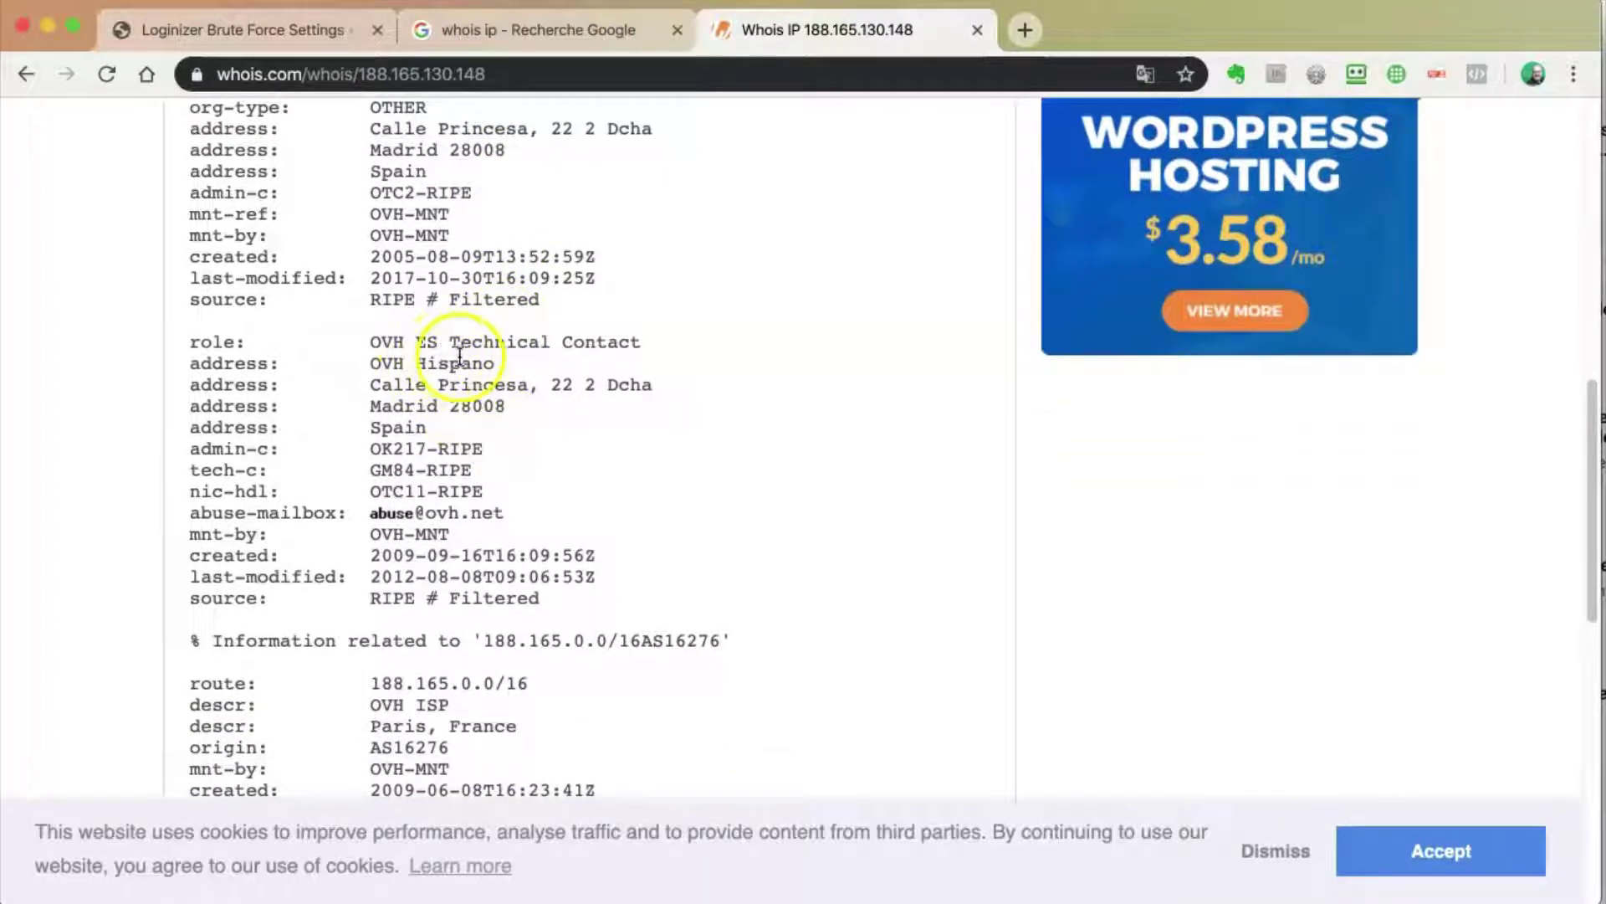
scroll(472, 447, "down", 3)
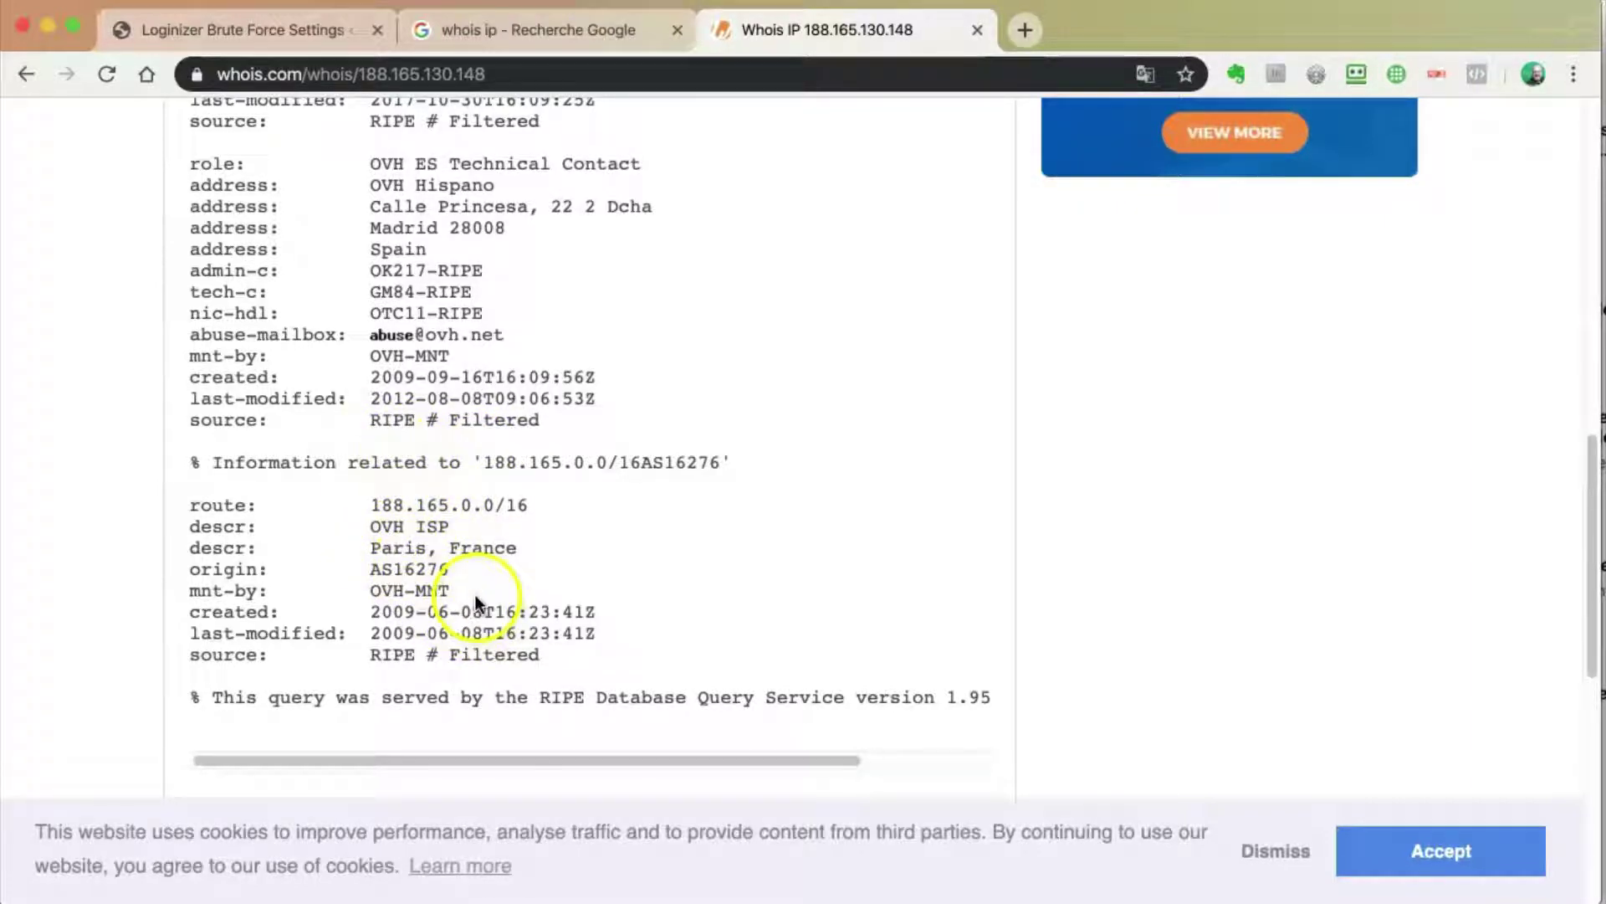
scroll(455, 584, "up", 10)
left_click_drag(460, 172, 558, 159)
scroll(552, 176, "up", 5)
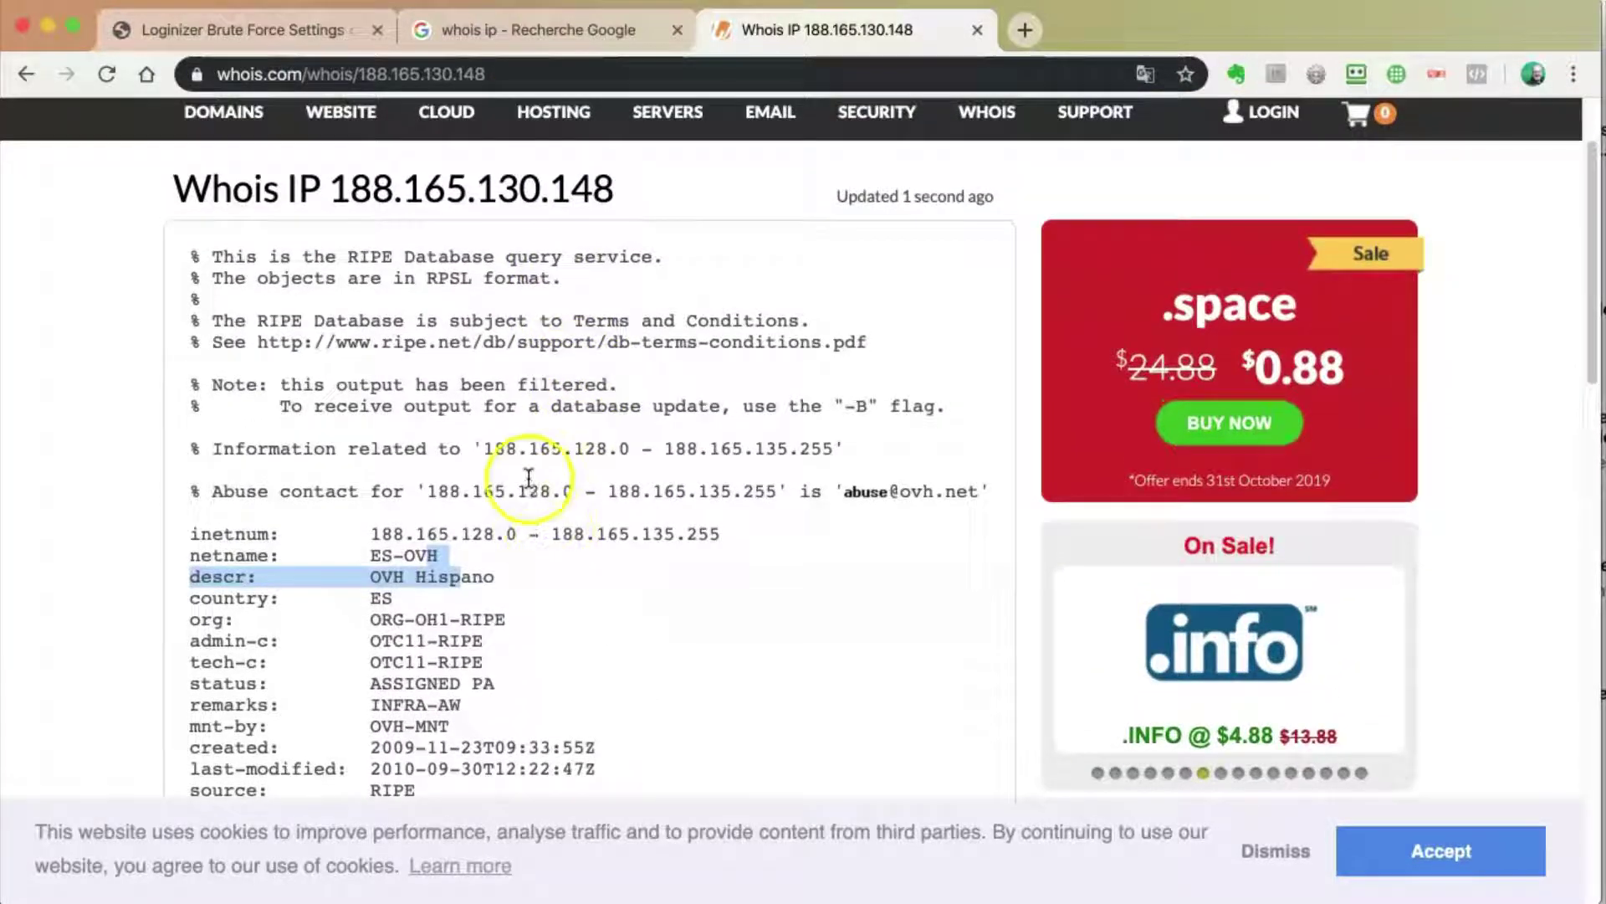
Step: Return to the Loginizer brute force settings and review the Blacklist IP range fields and existing entry
left_click(243, 30)
left_click(332, 684)
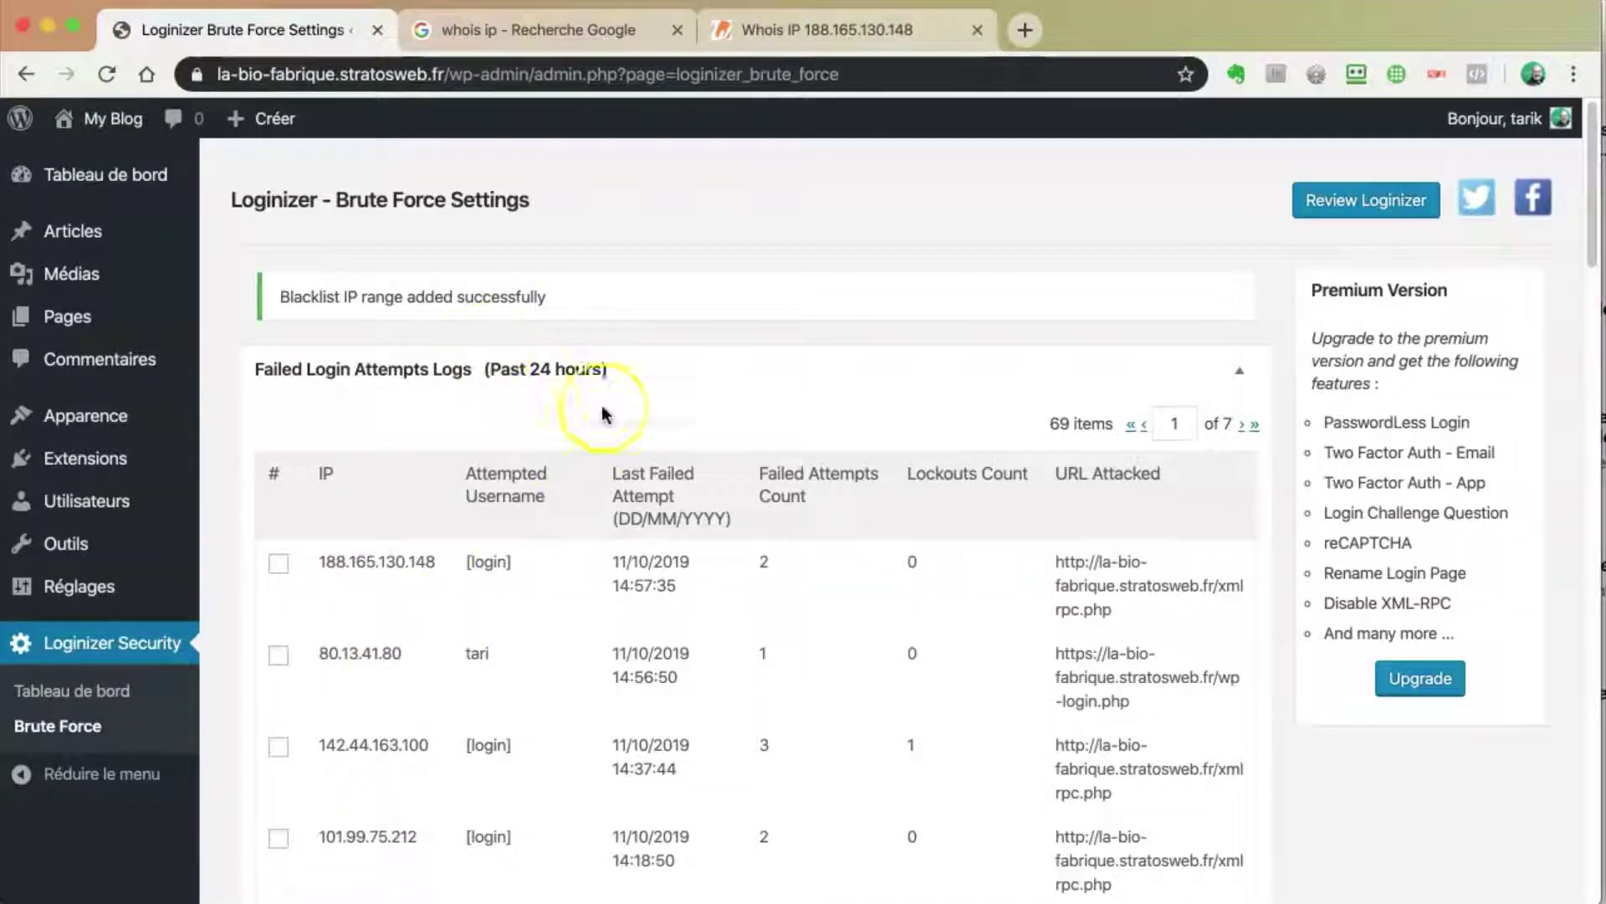
scroll(604, 471, "down", 15)
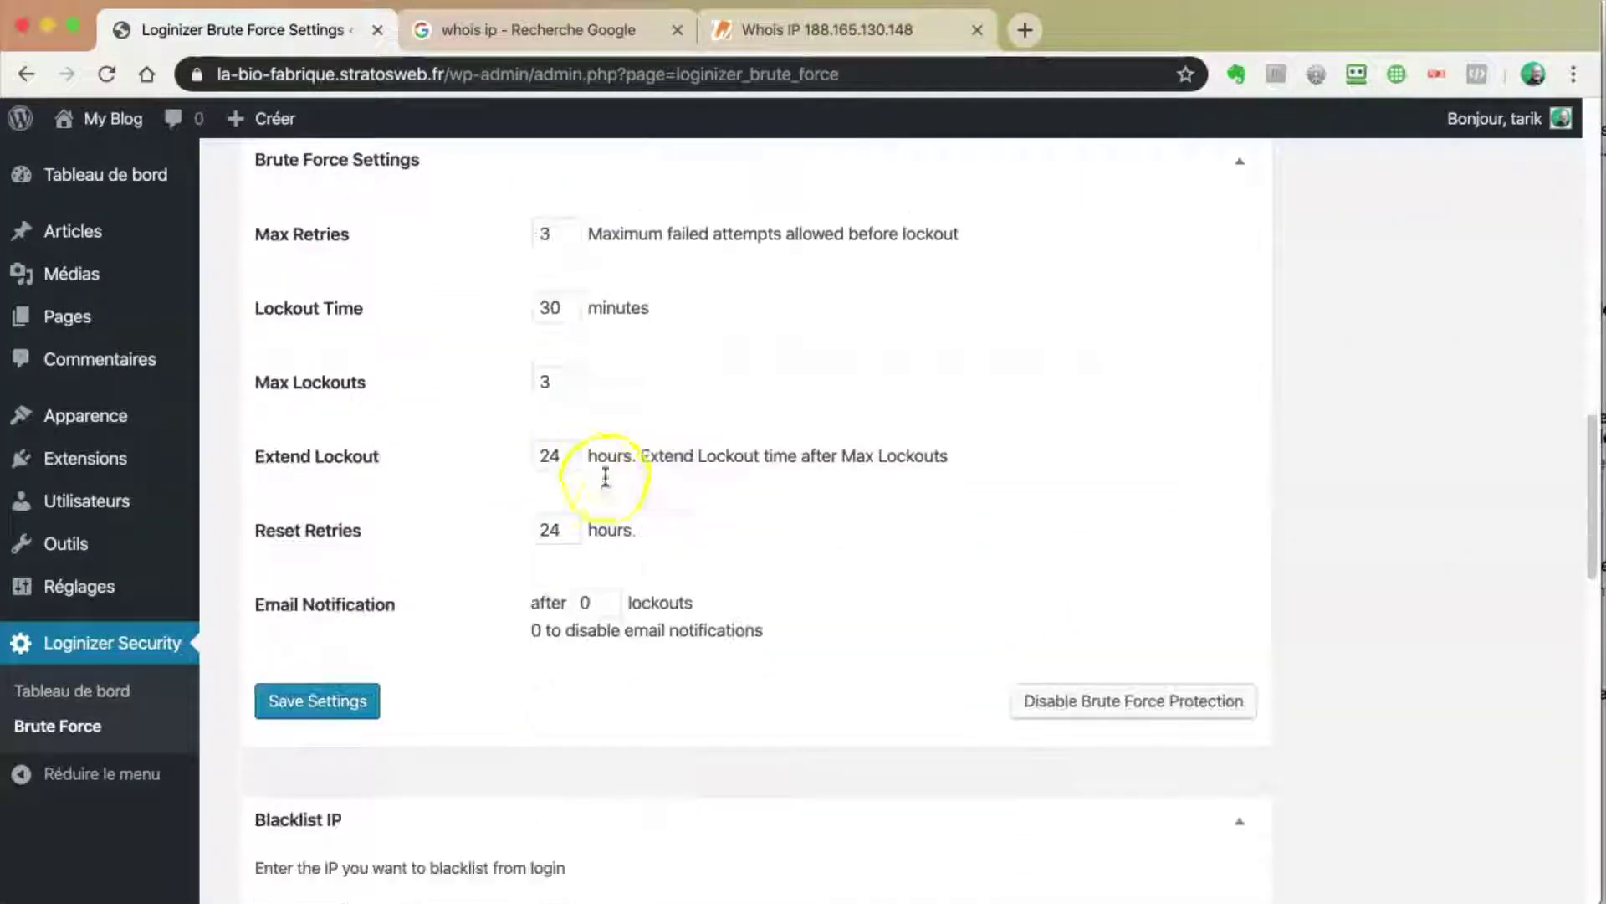
scroll(586, 515, "down", 4)
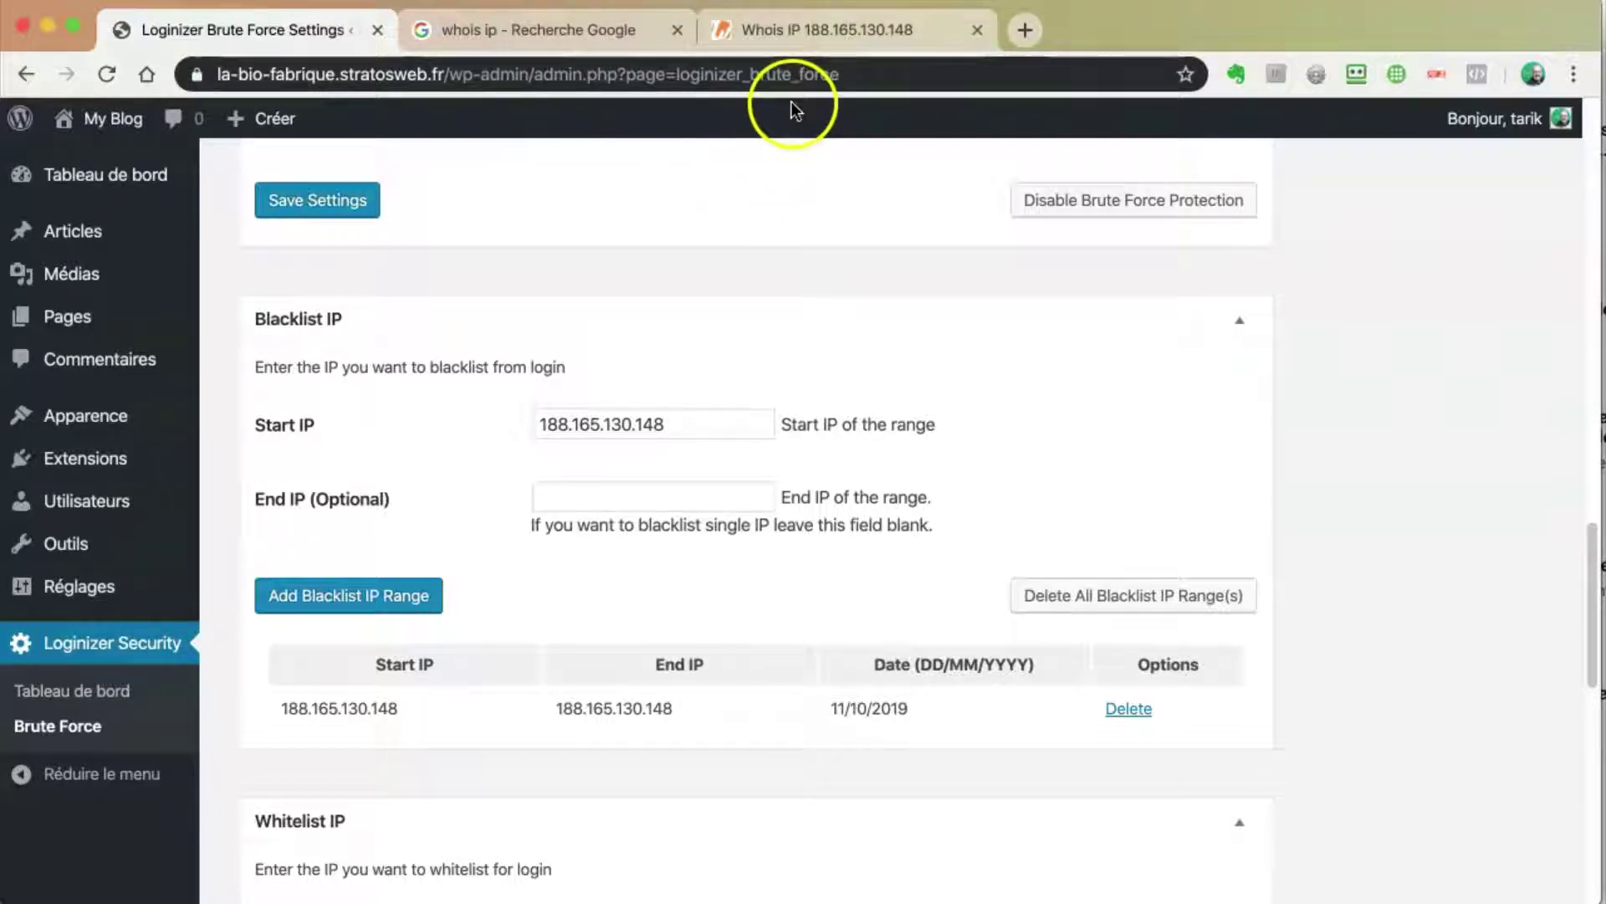
Step: Copy the full inetnum range 188.165.128.0 - 188.165.135.255 from the Whois record
left_click(806, 28)
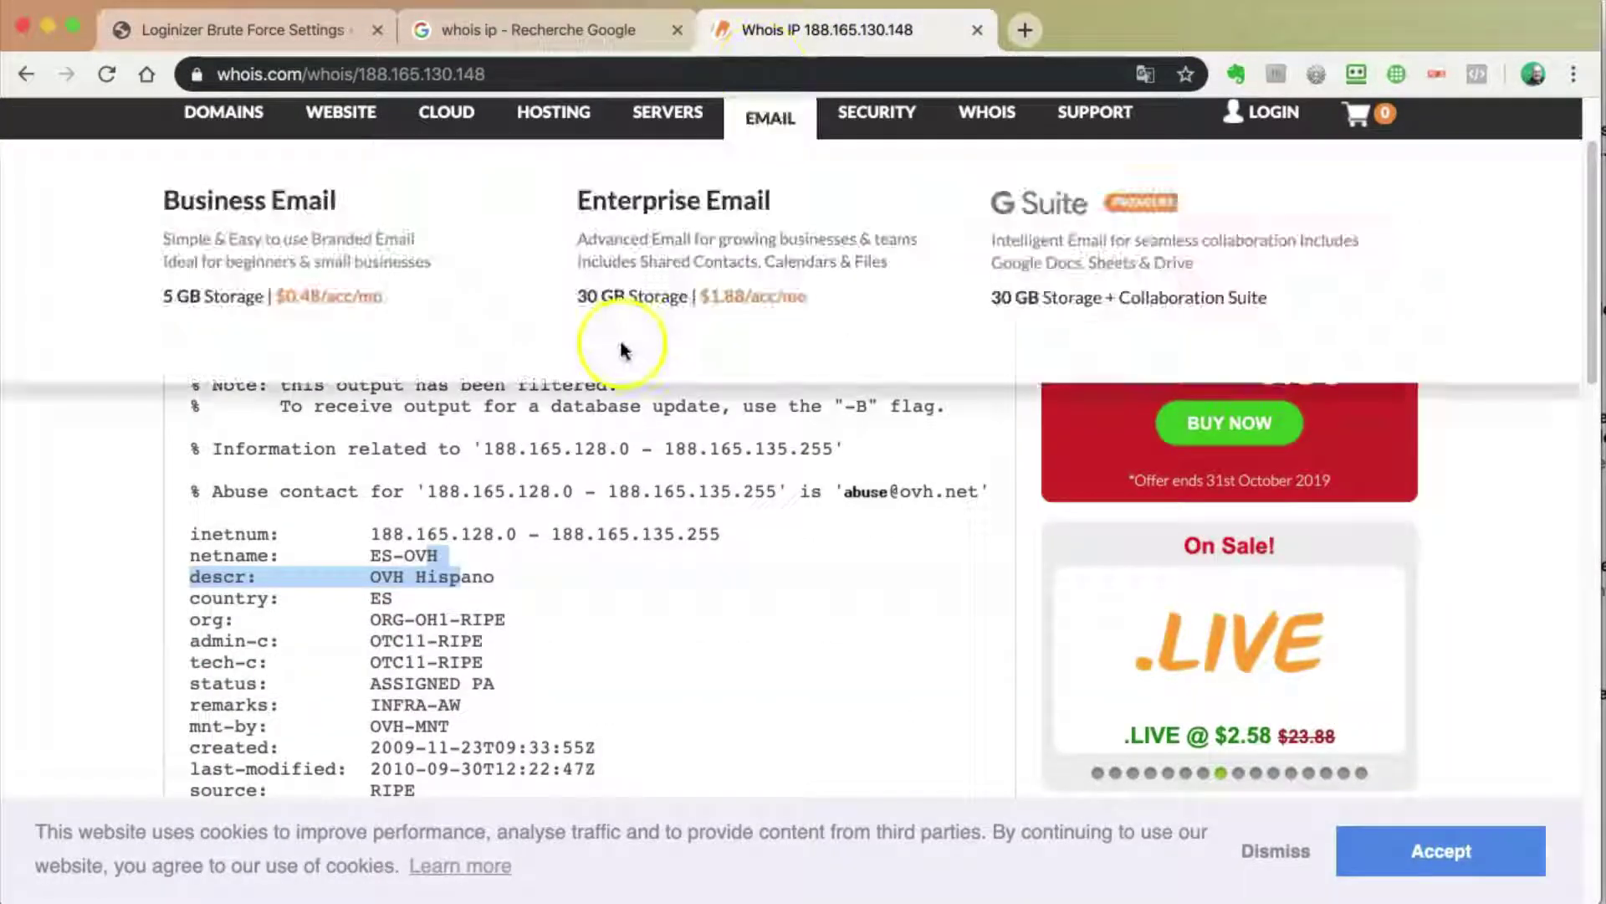
left_click(577, 485)
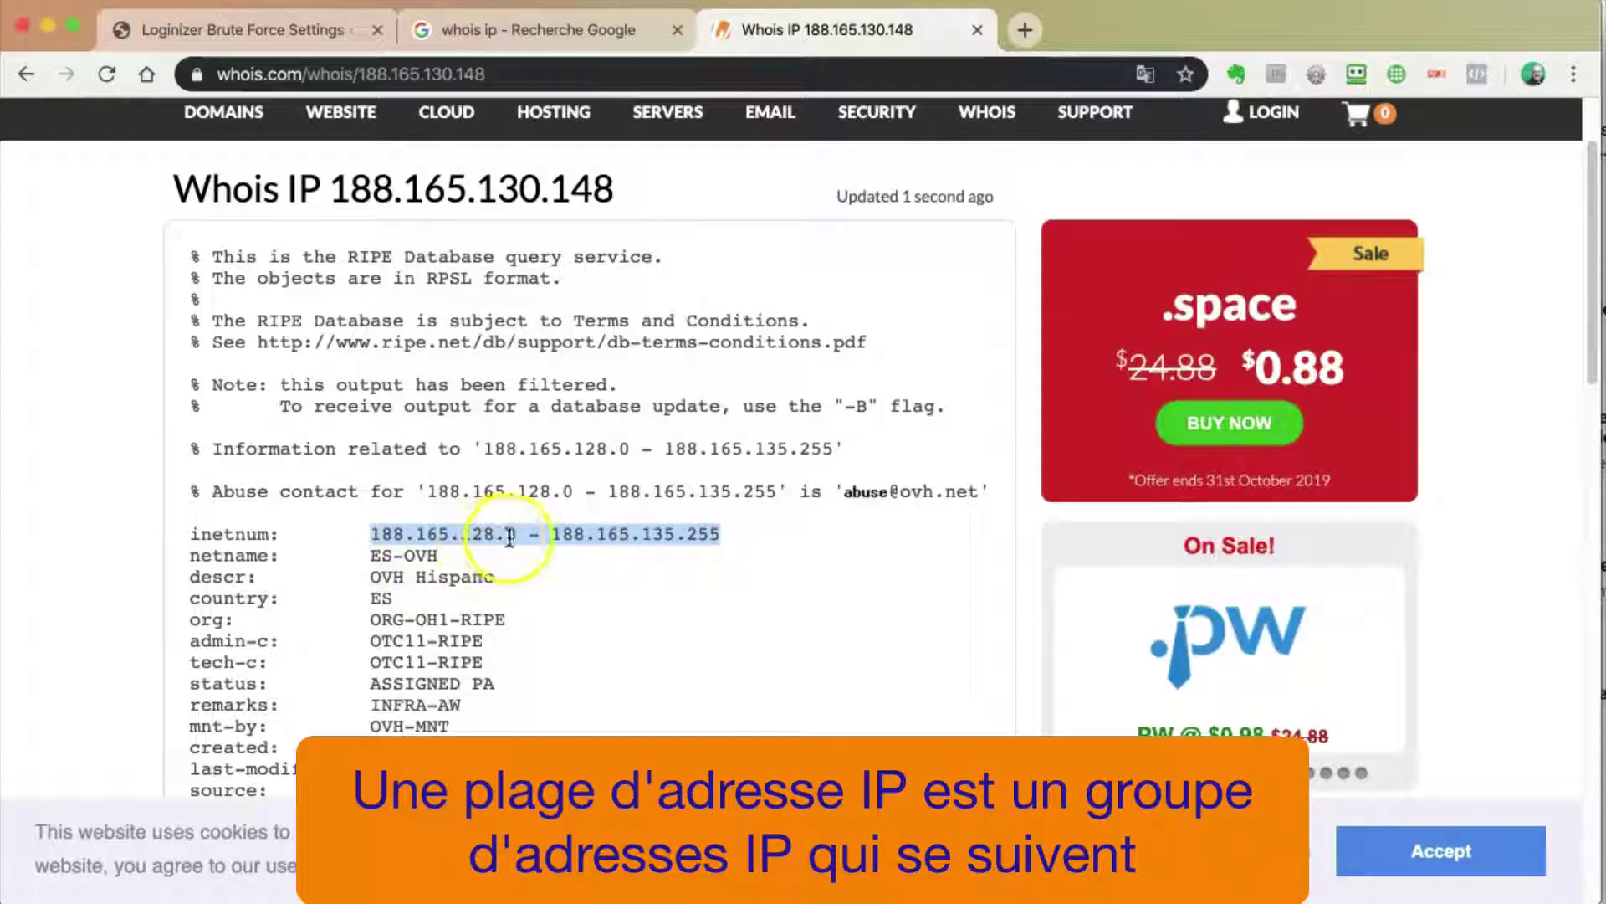
right_click(443, 533)
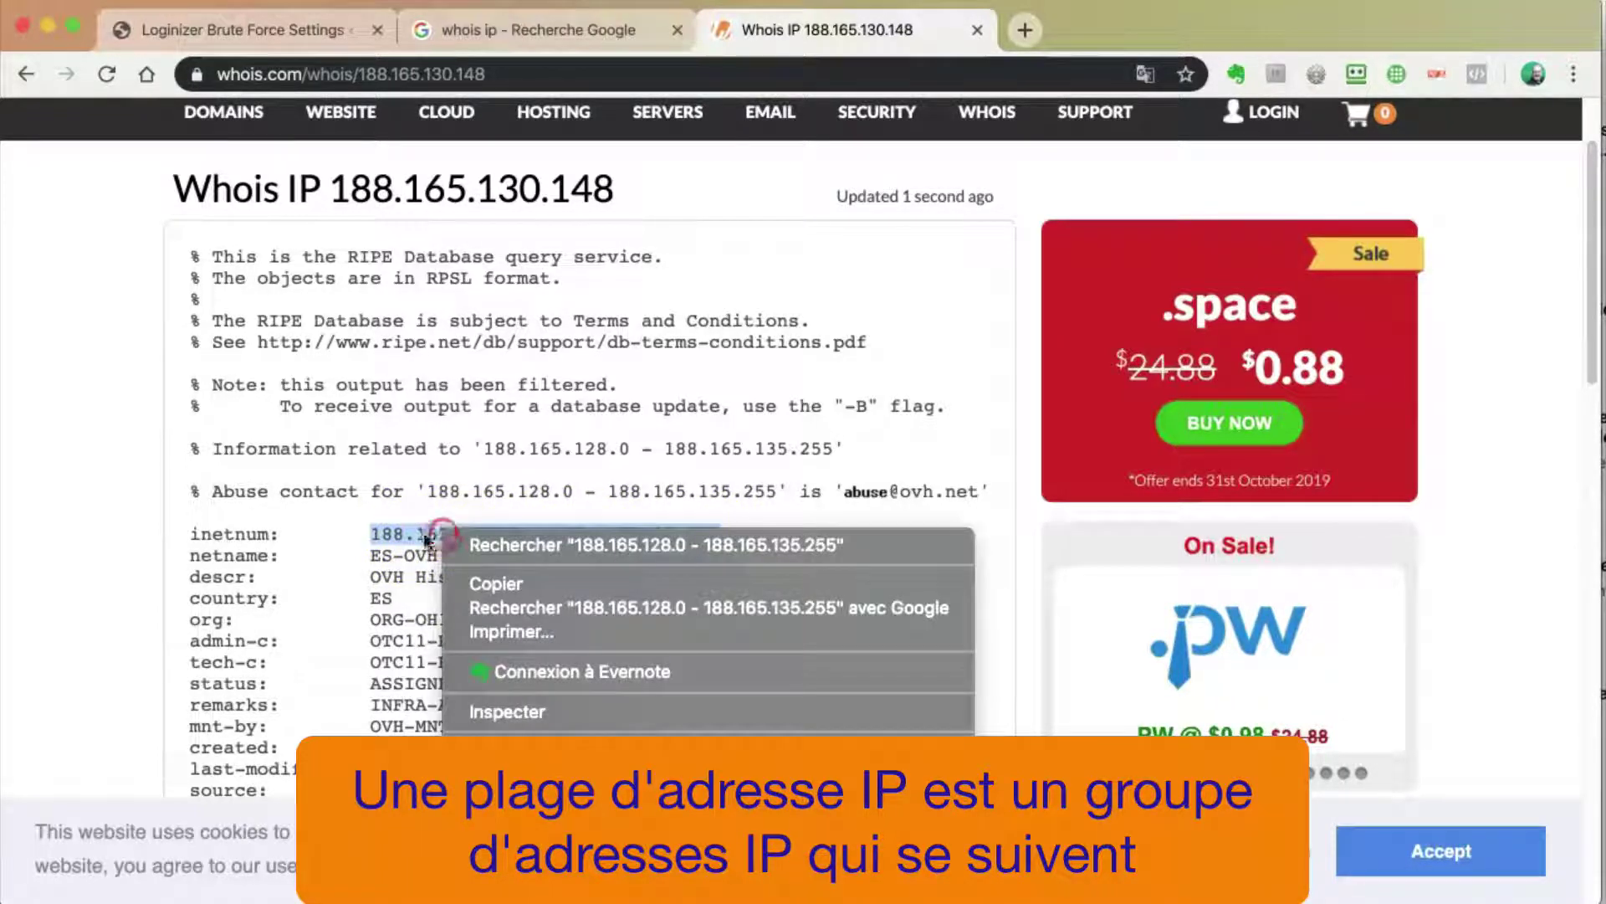
left_click(490, 582)
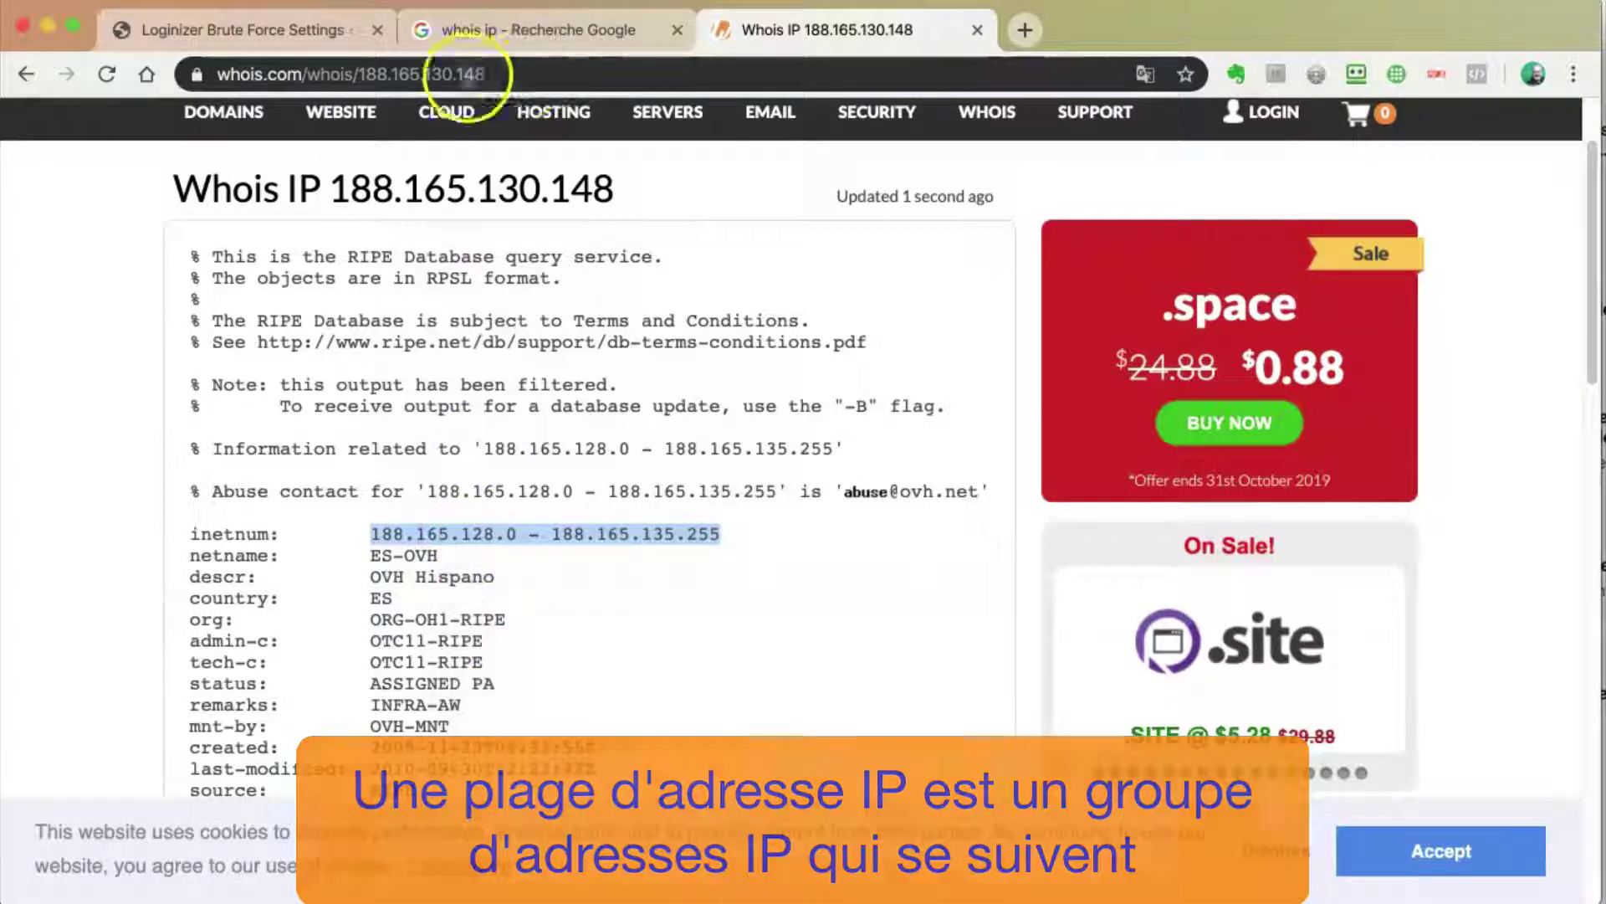
Step: Select the blacklist's Start IP value for replacement and copy the range's first address, 188.165.128.0, from the Whois record
left_click(272, 29)
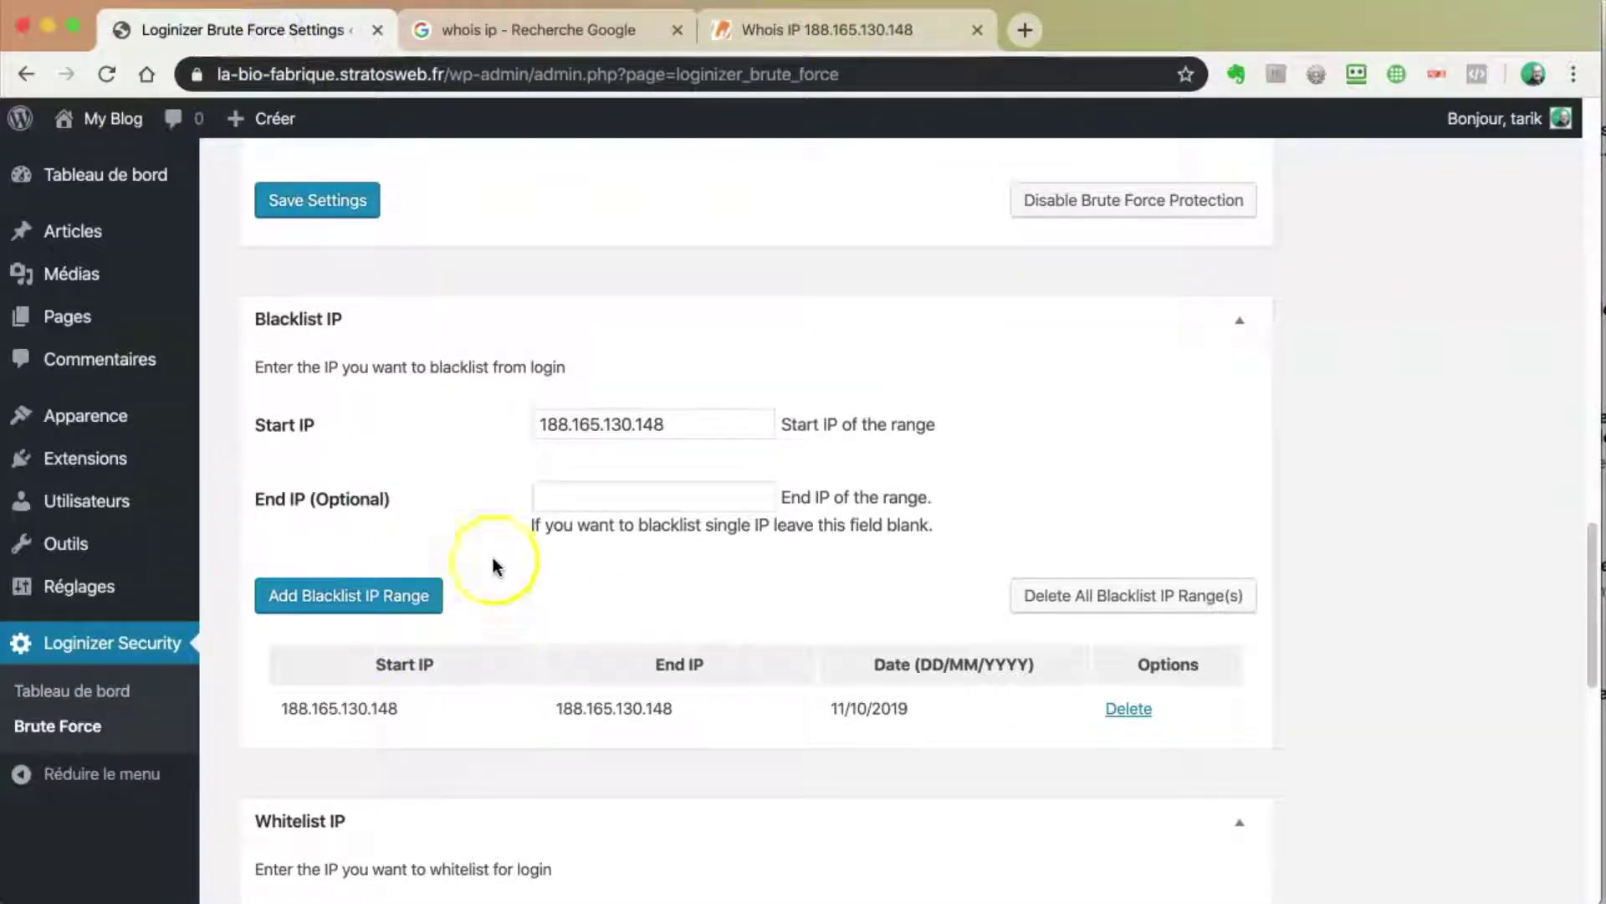
left_click_drag(725, 420, 543, 417)
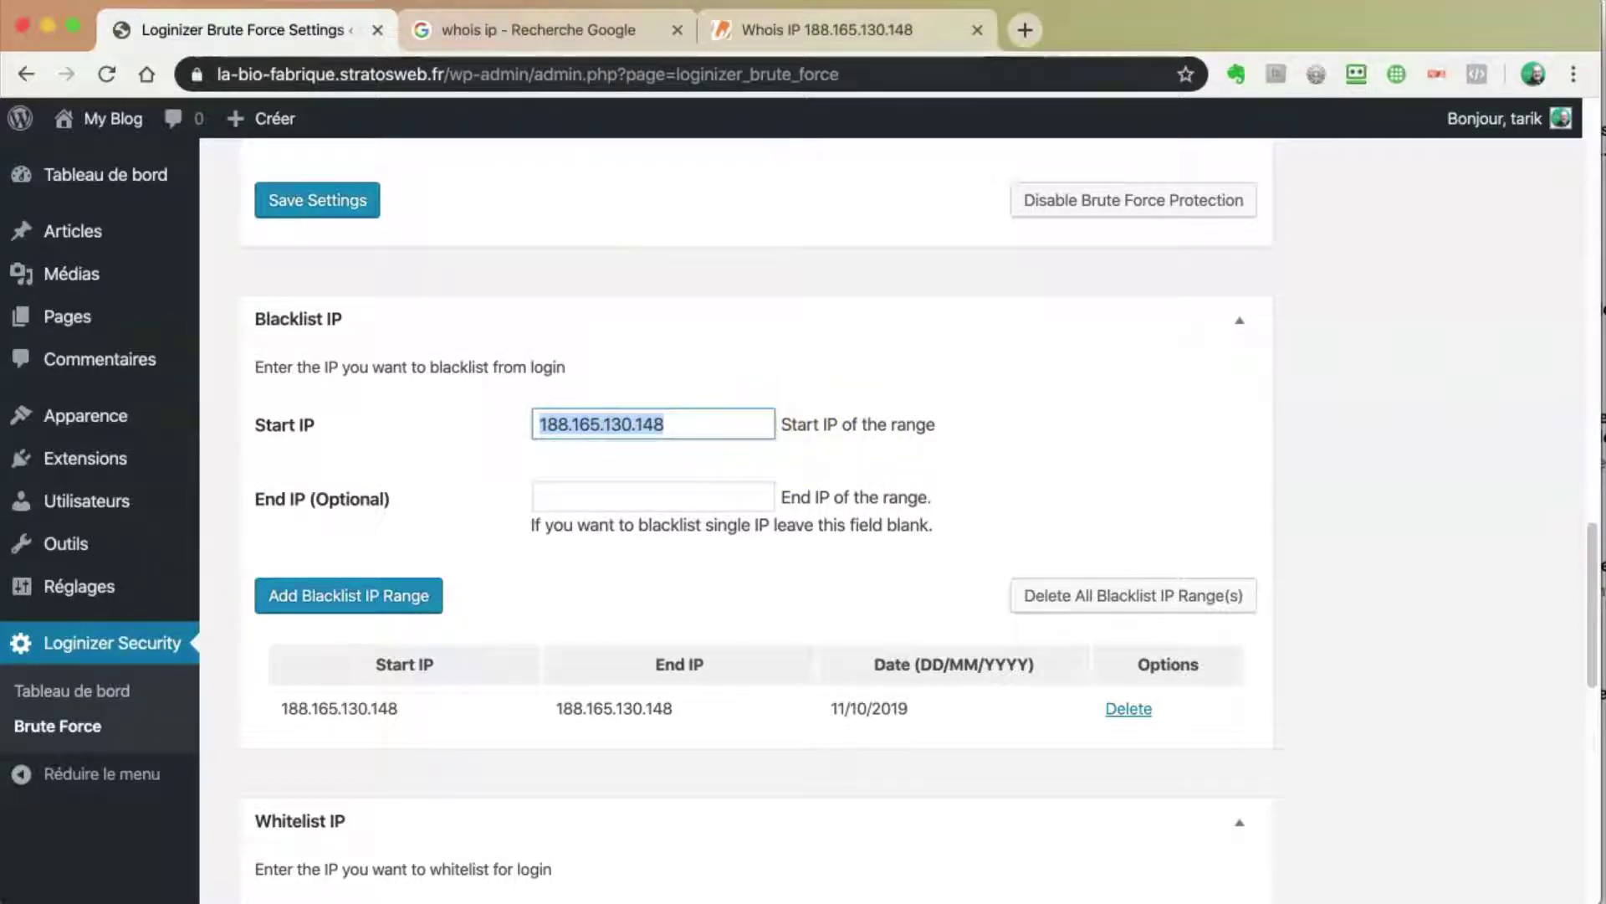
left_click(791, 30)
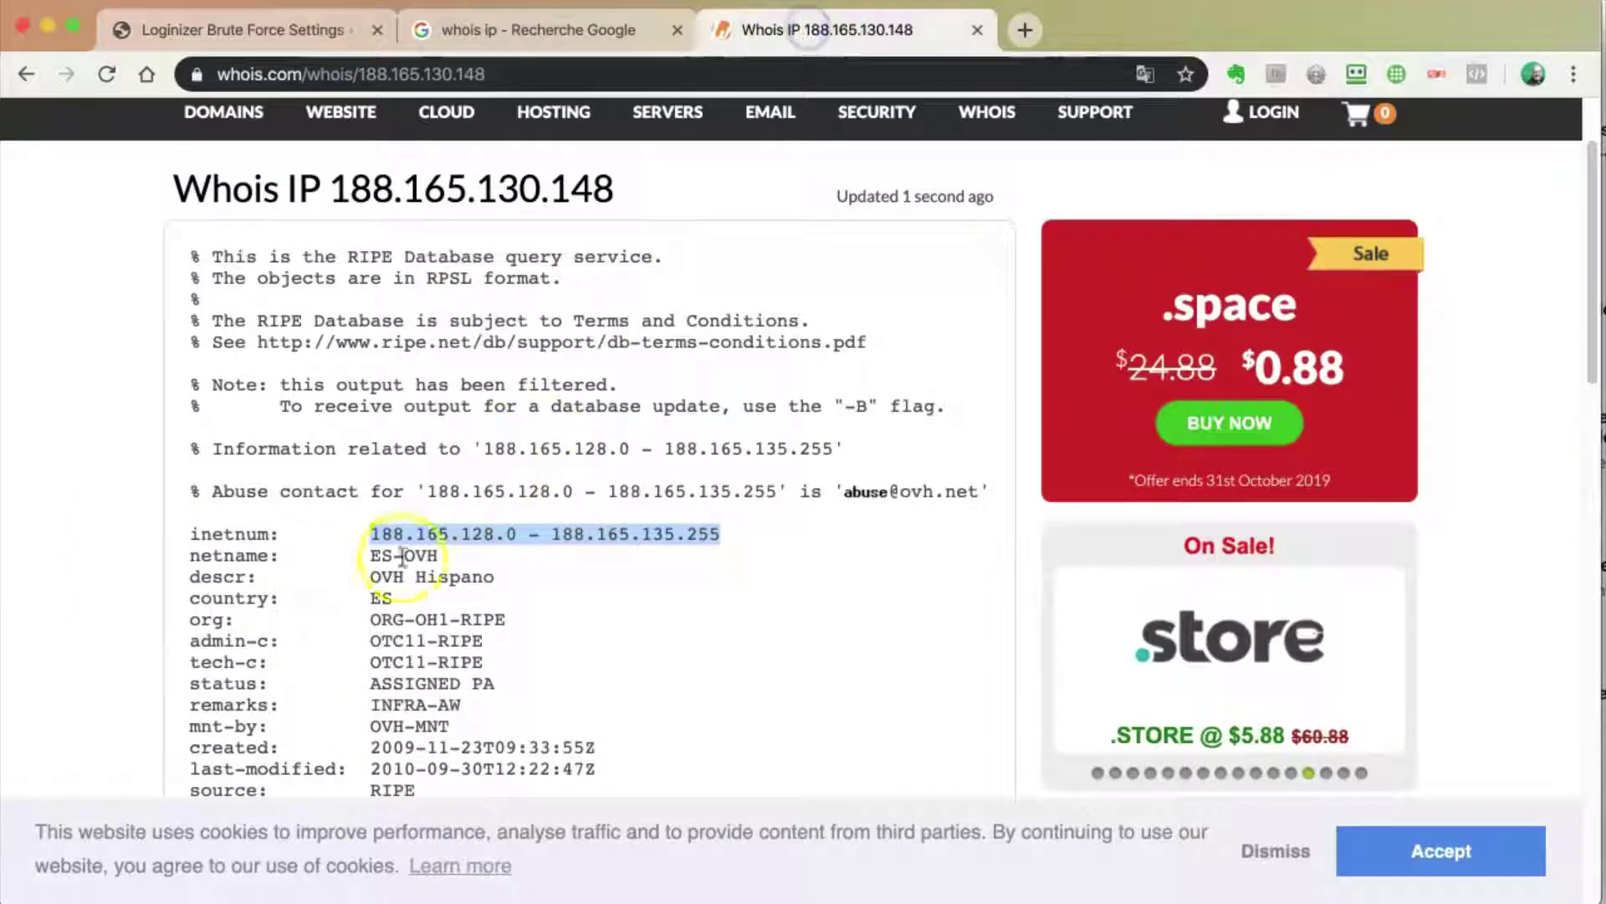
left_click(430, 535)
left_click_drag(516, 534, 368, 534)
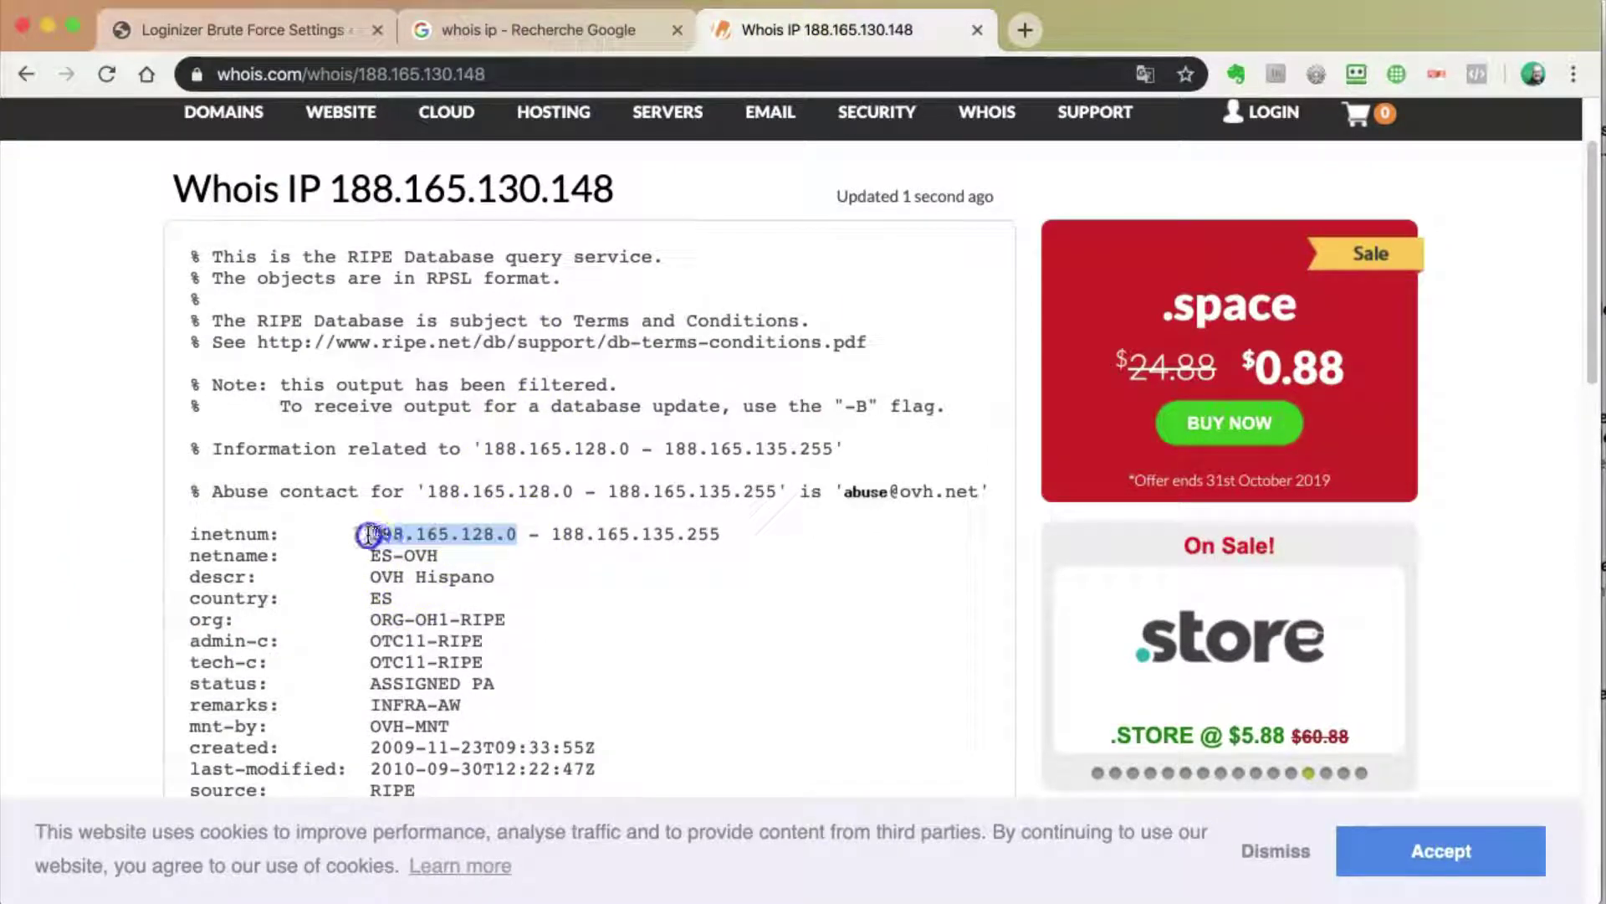
right_click(432, 527)
left_click(477, 577)
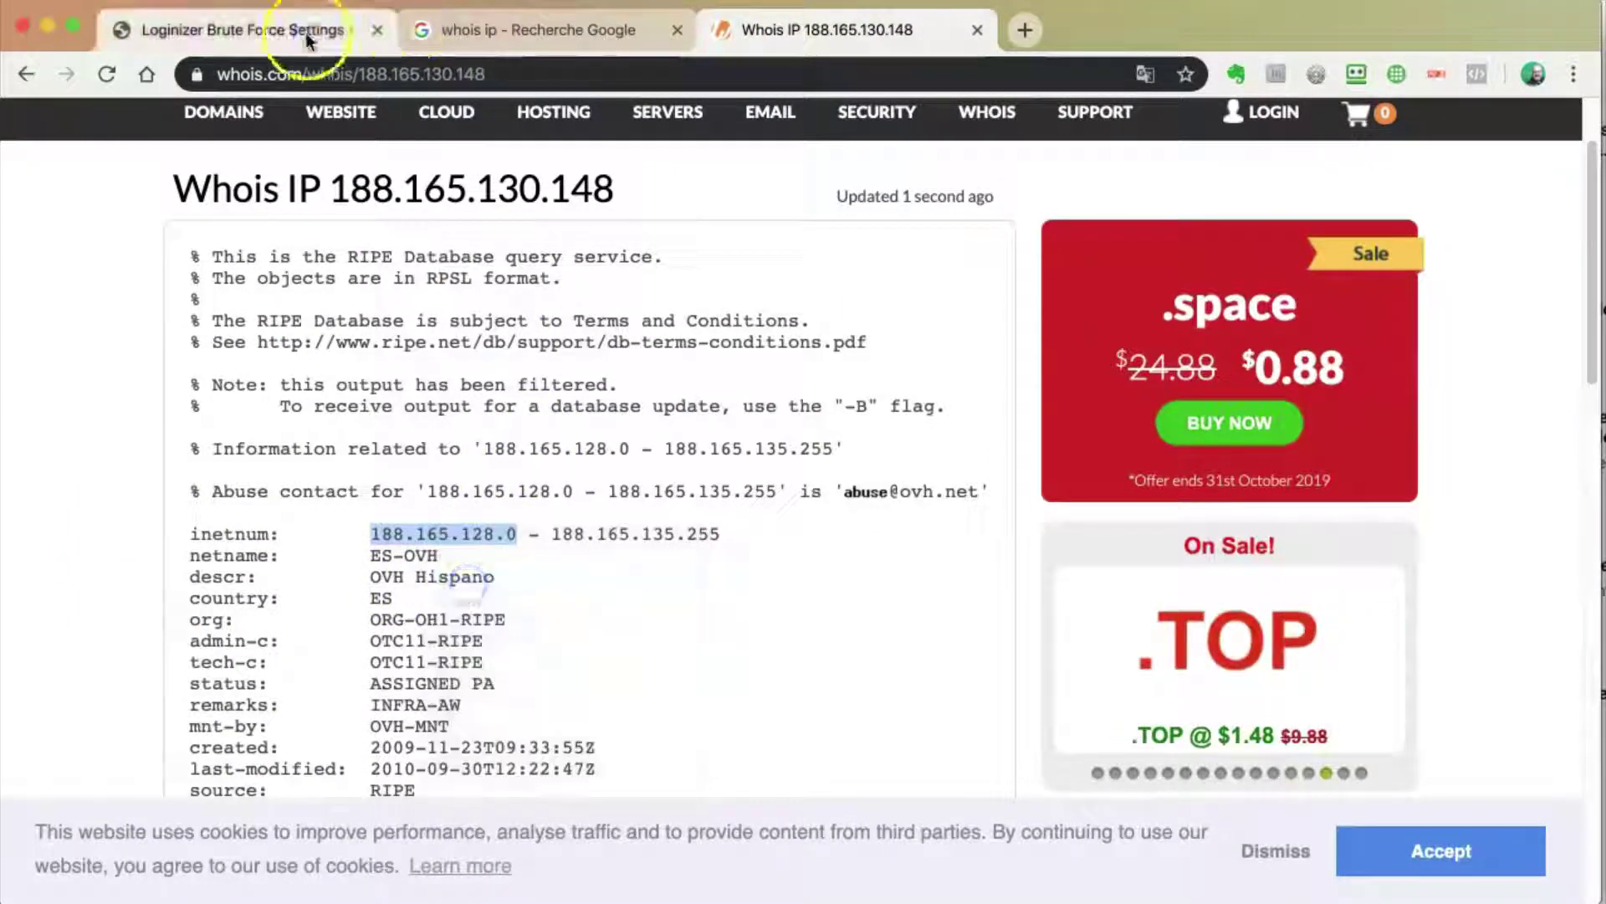
Step: Replace the Start IP in Loginizer's Blacklist IP section with 188.165.128.0
left_click(307, 32)
right_click(585, 423)
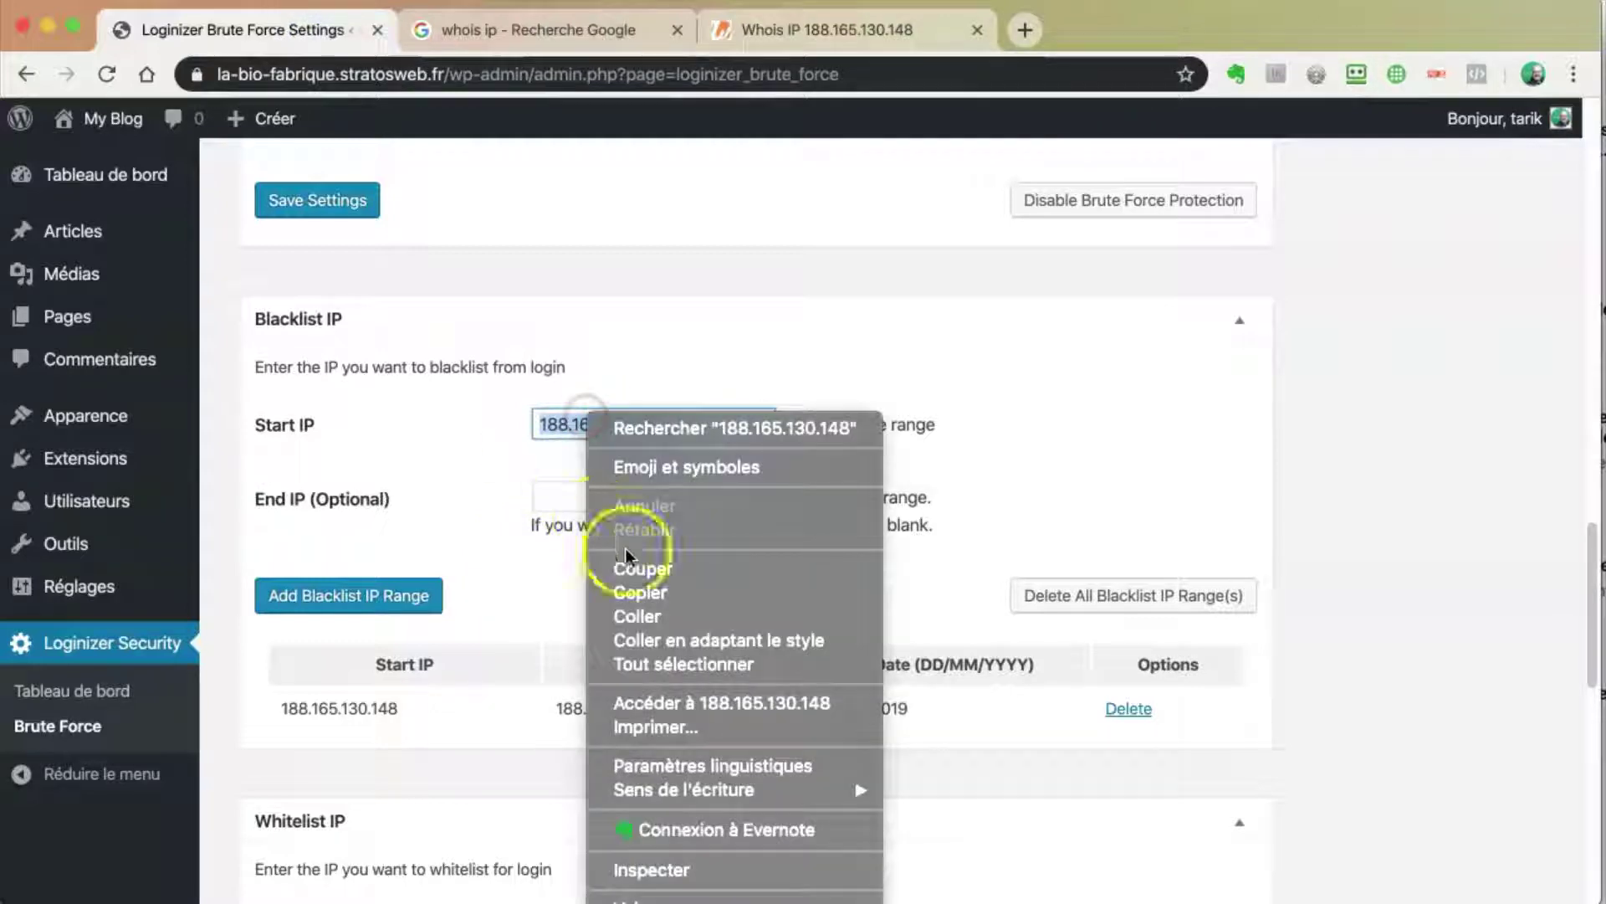
left_click(653, 593)
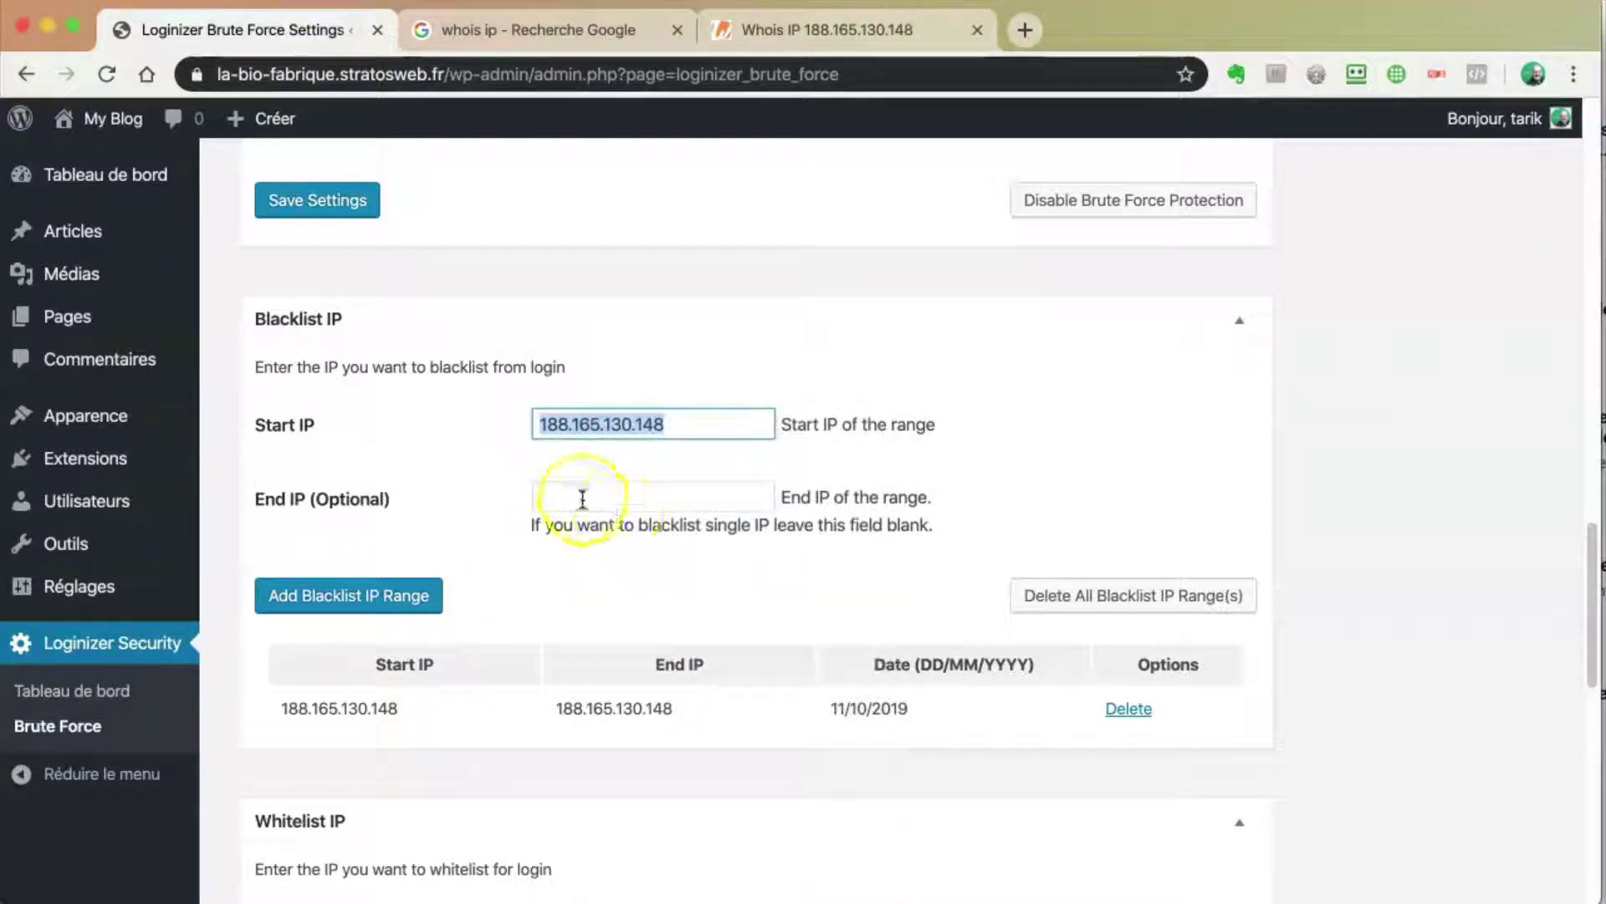
right_click(626, 425)
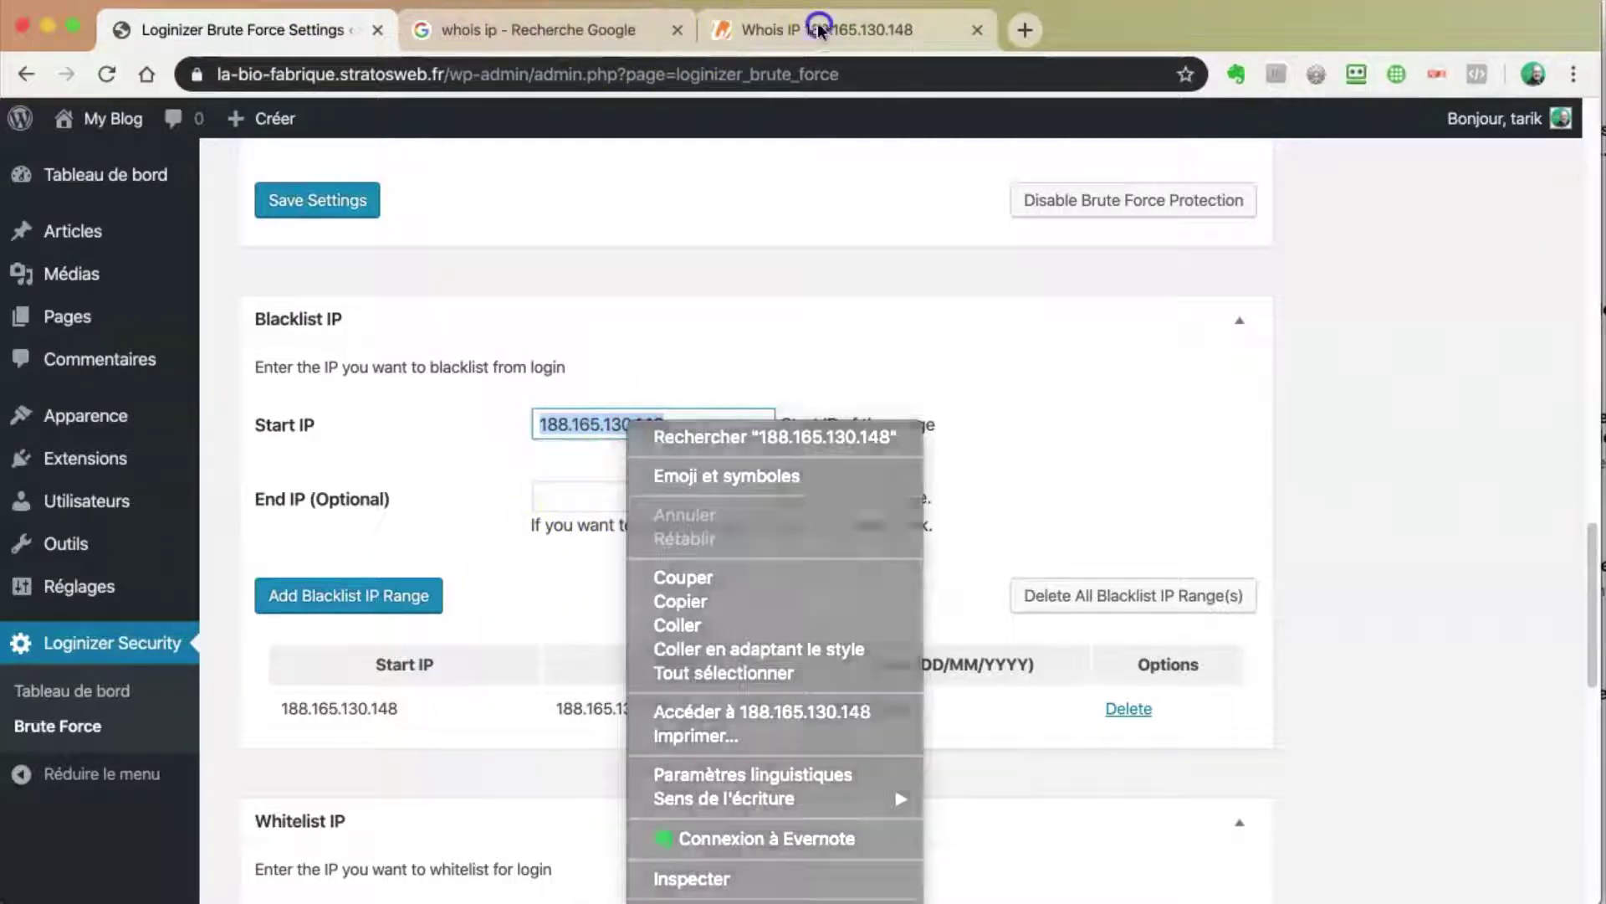
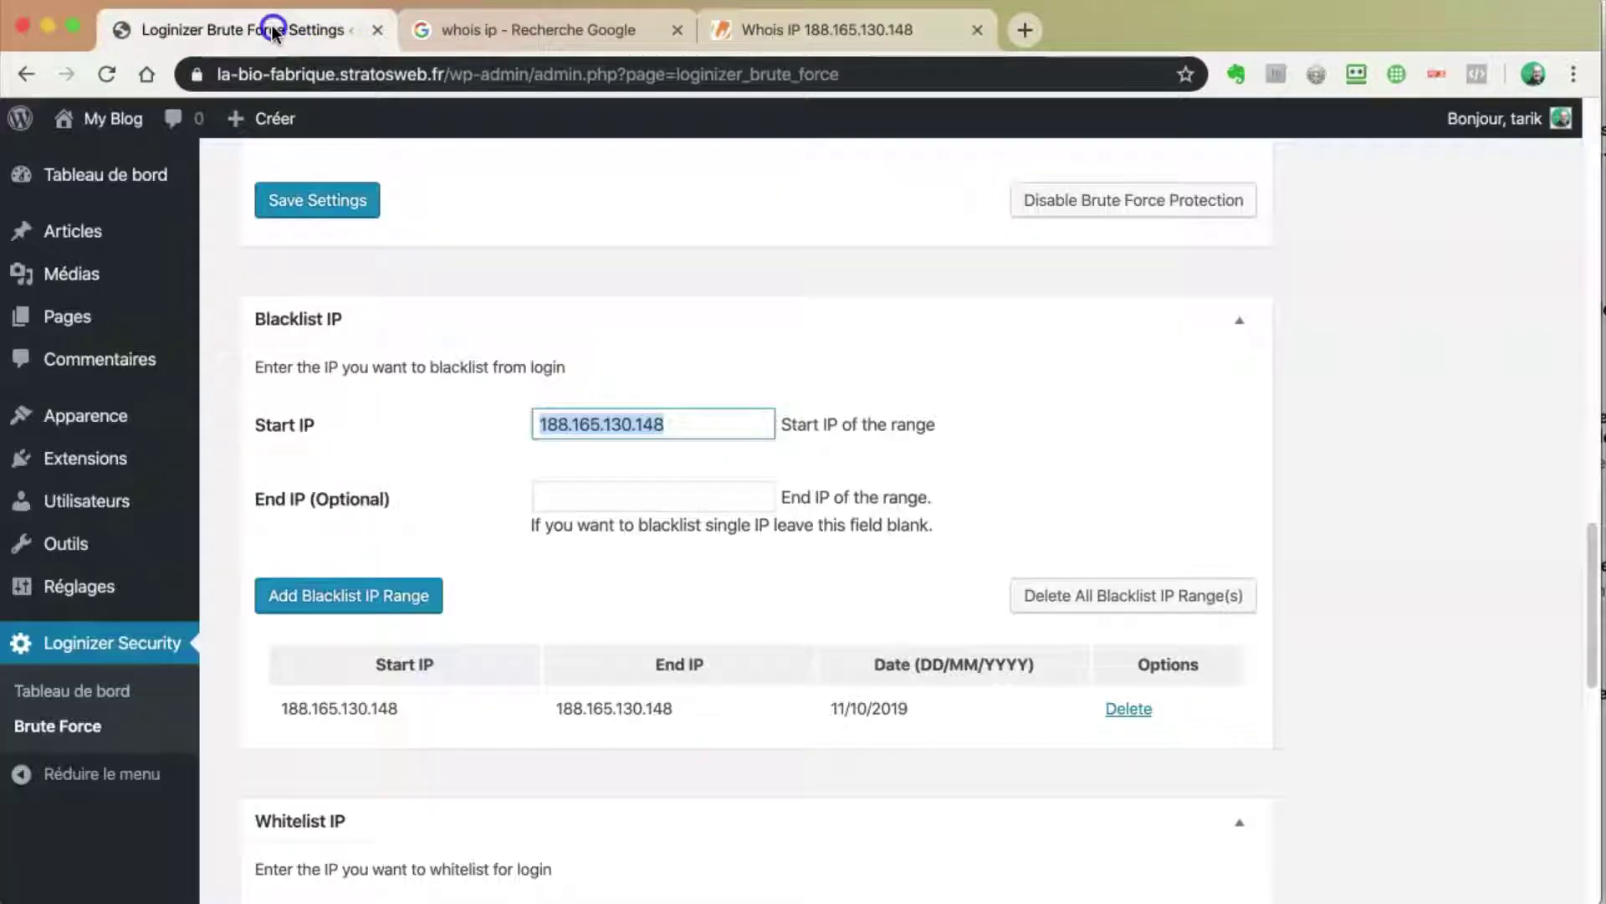
right_click(635, 428)
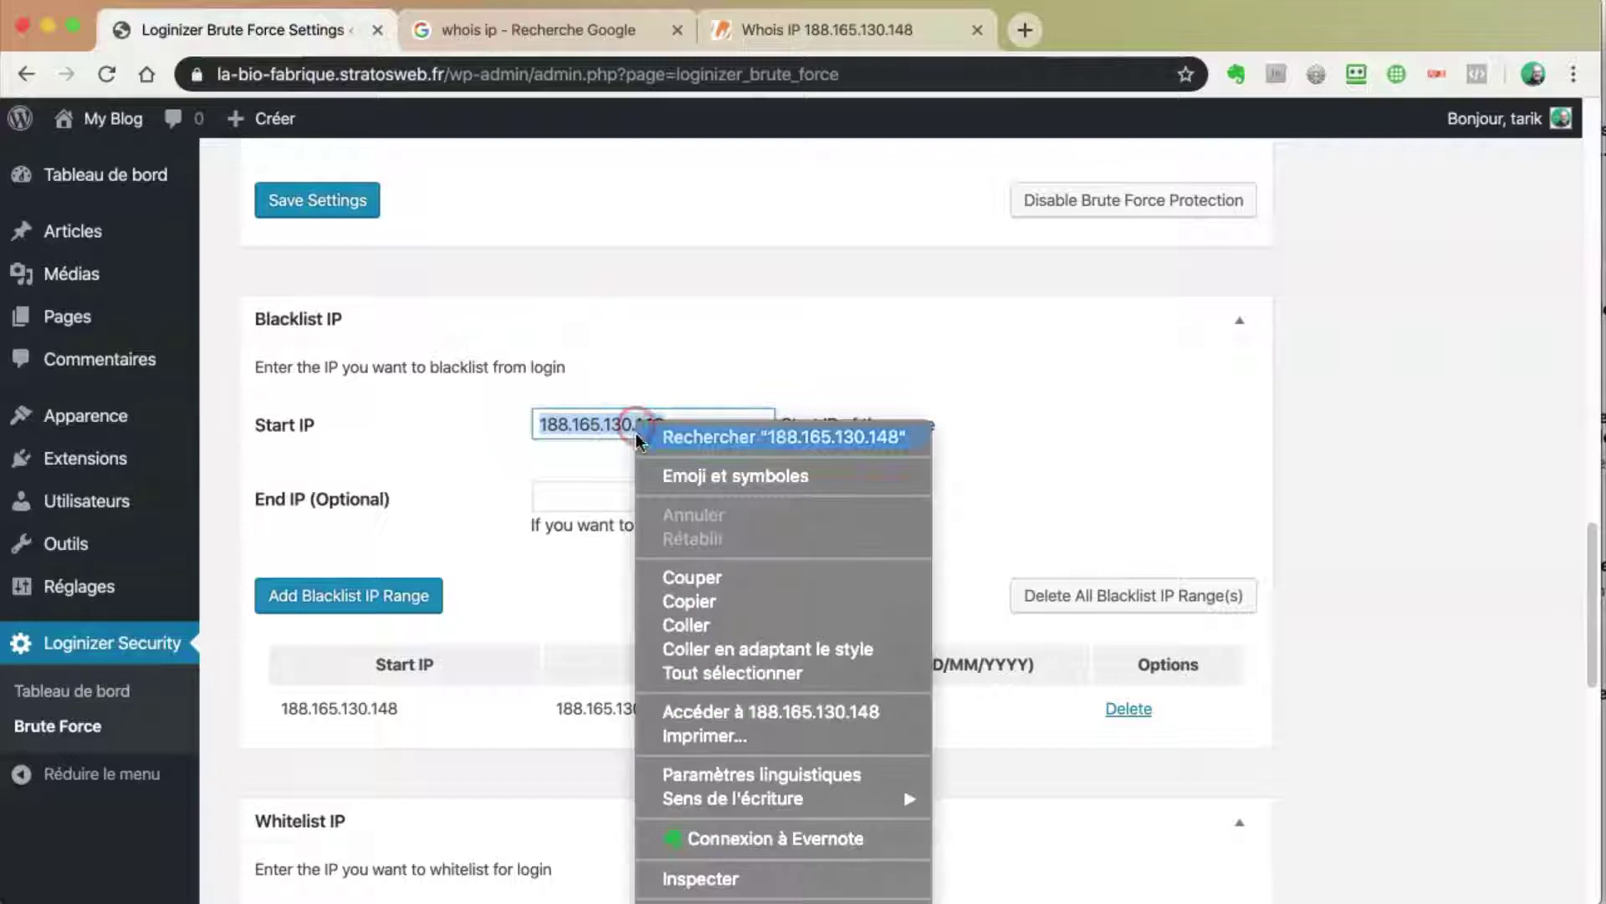
left_click(702, 624)
Step: Copy the range's last address, 188.165.135.255, from the inetnum line of the Whois record
left_click(742, 34)
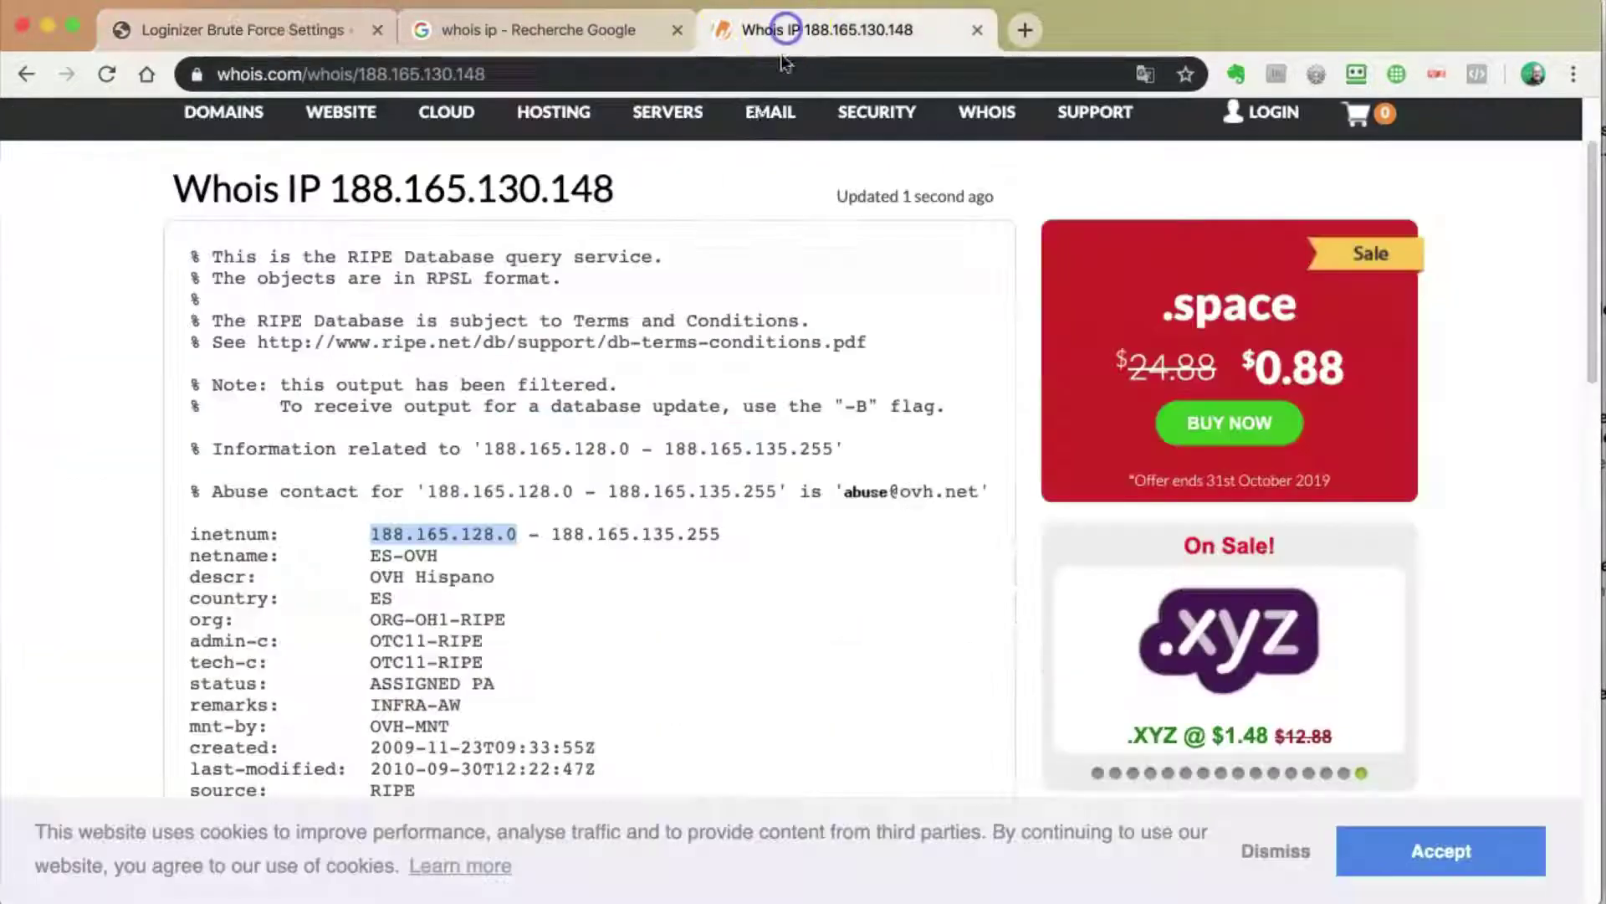
left_click(700, 532)
left_click_drag(699, 532, 549, 537)
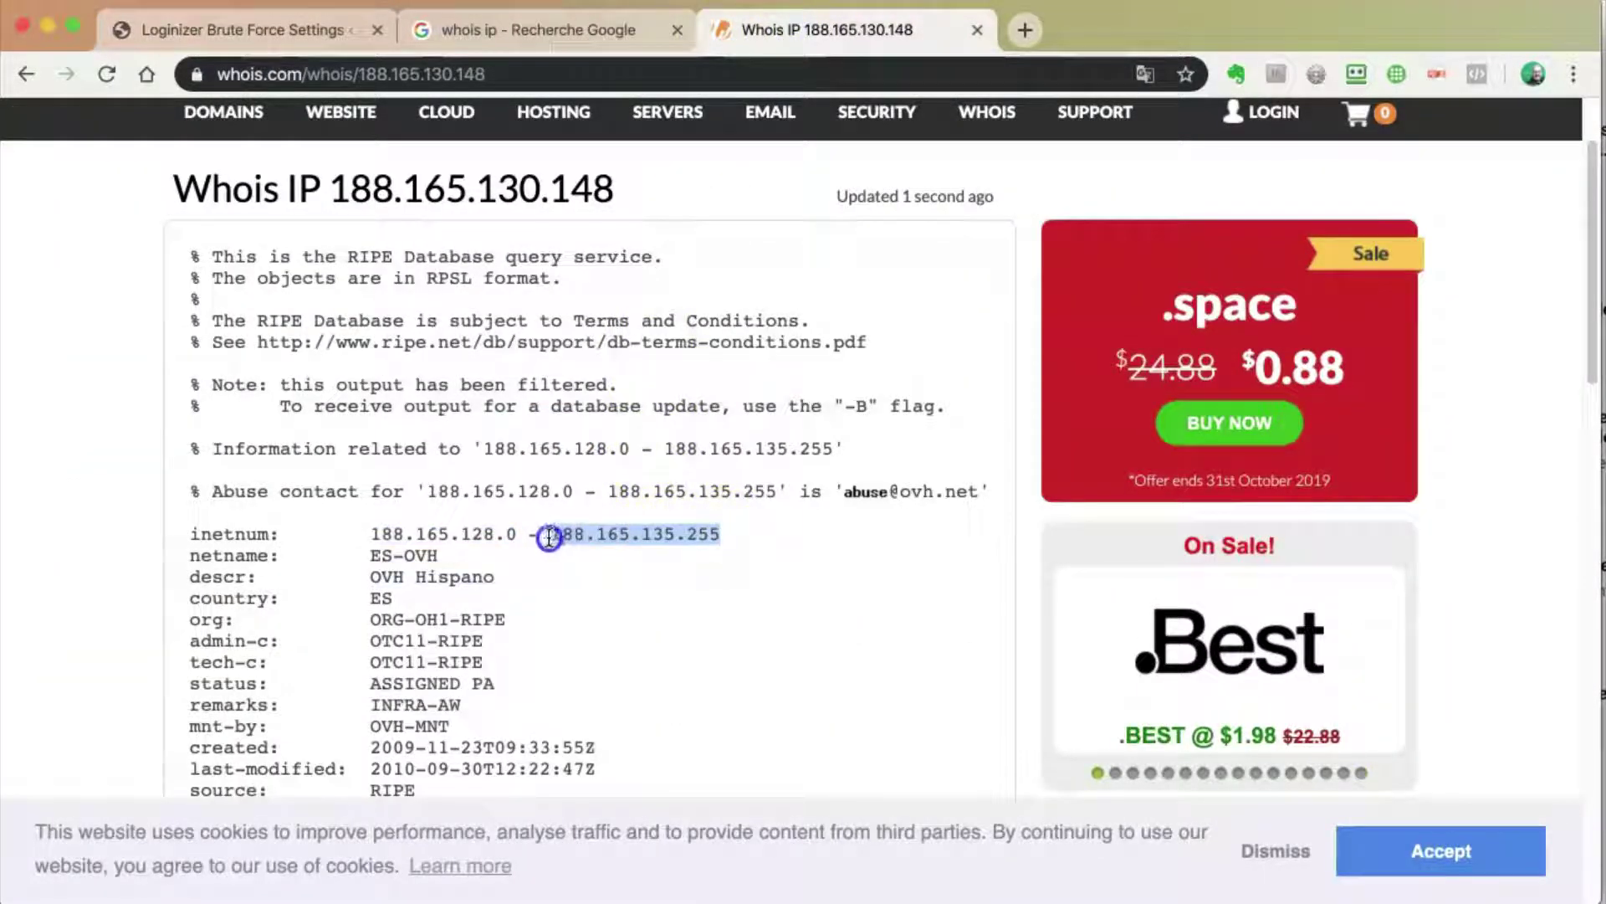
right_click(619, 535)
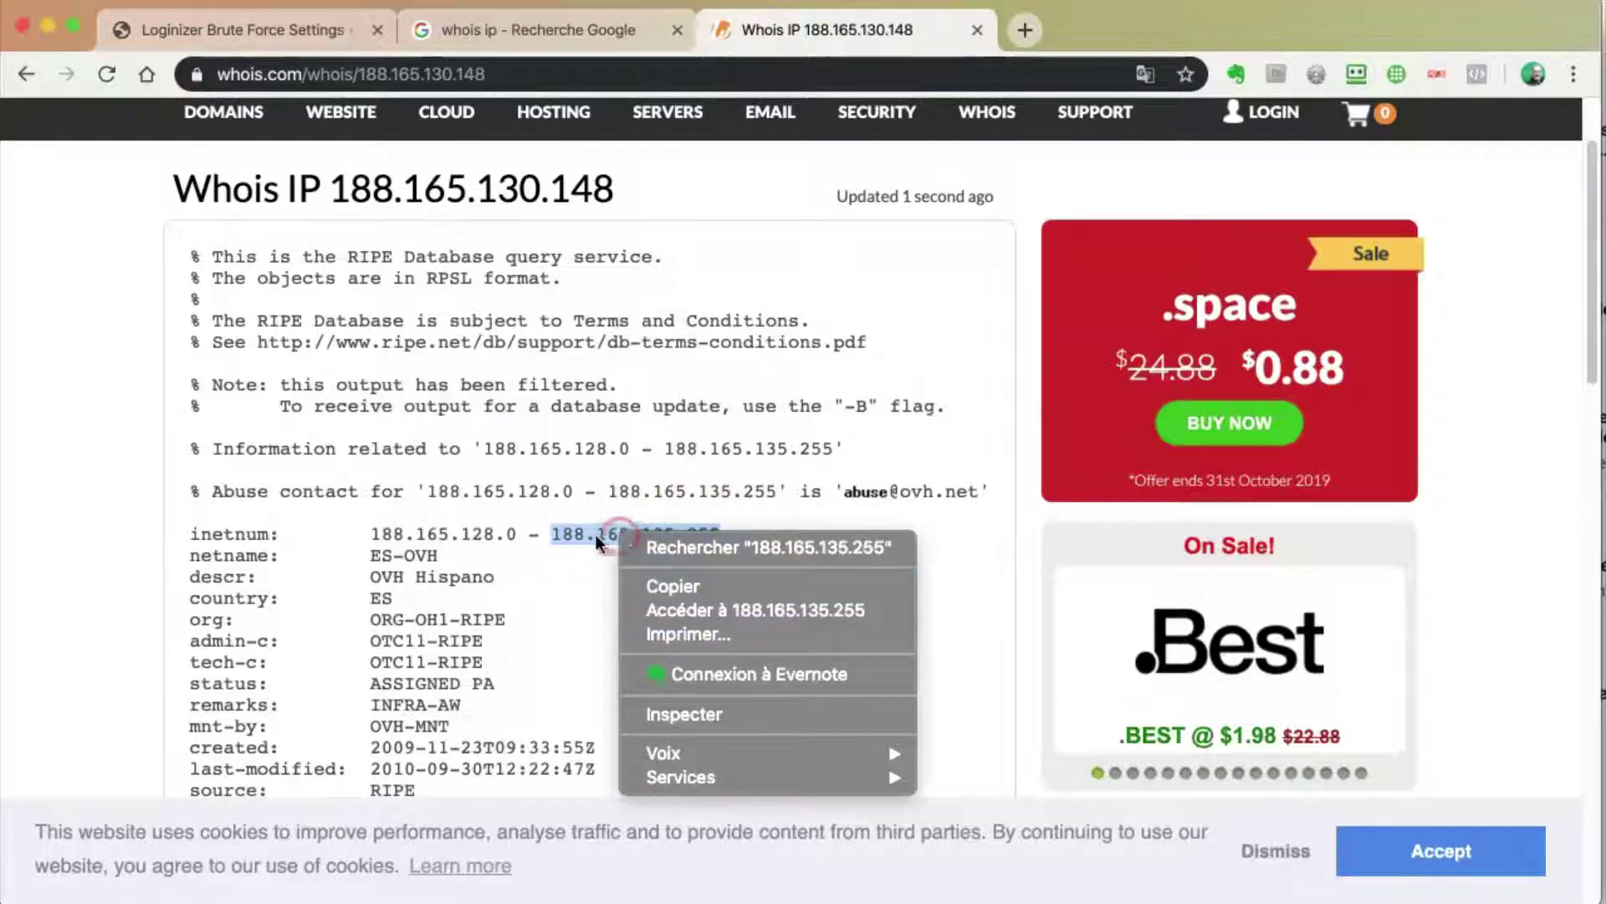
left_click(676, 592)
Step: Set the blacklist's End IP to 188.165.135.255 in Loginizer and try to add the IP range
left_click(203, 12)
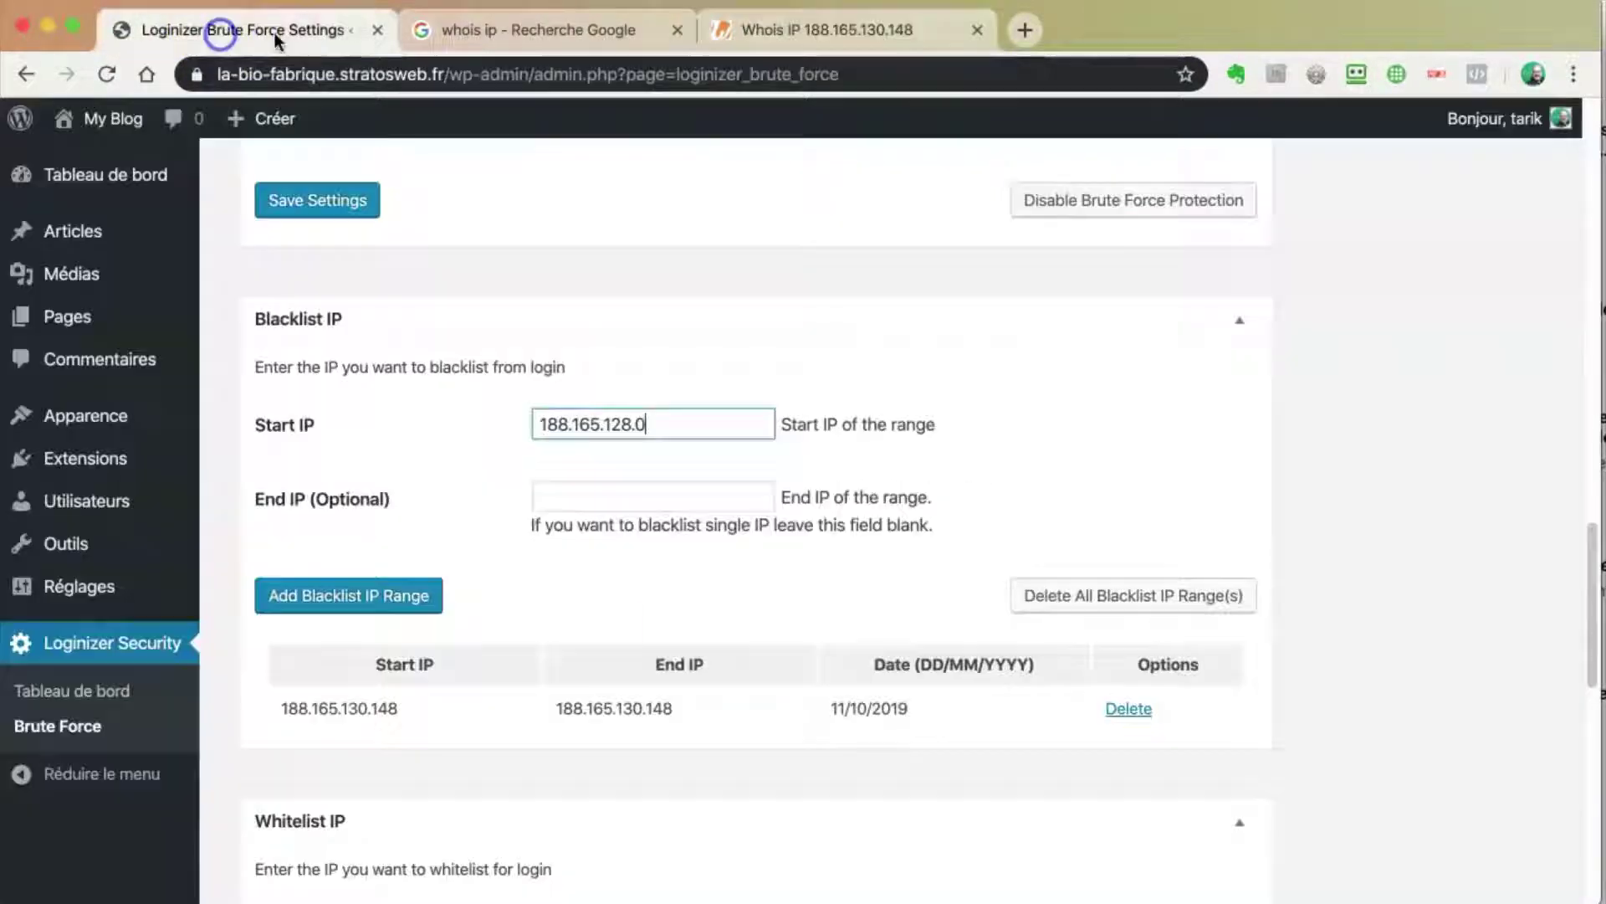
left_click(566, 499)
right_click(567, 500)
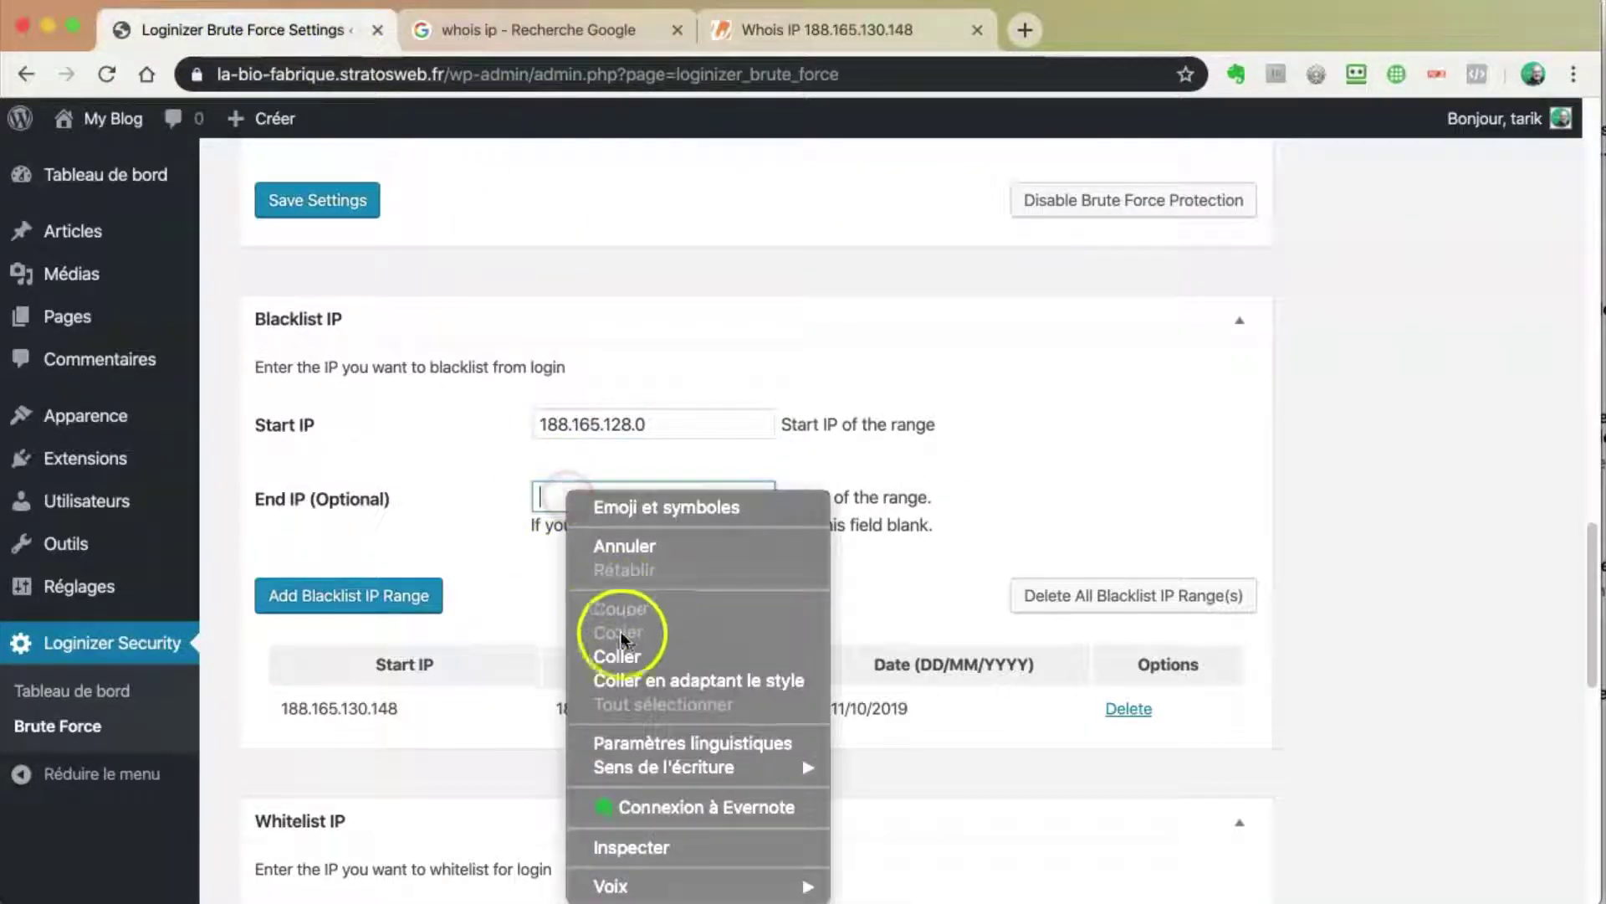
left_click(632, 654)
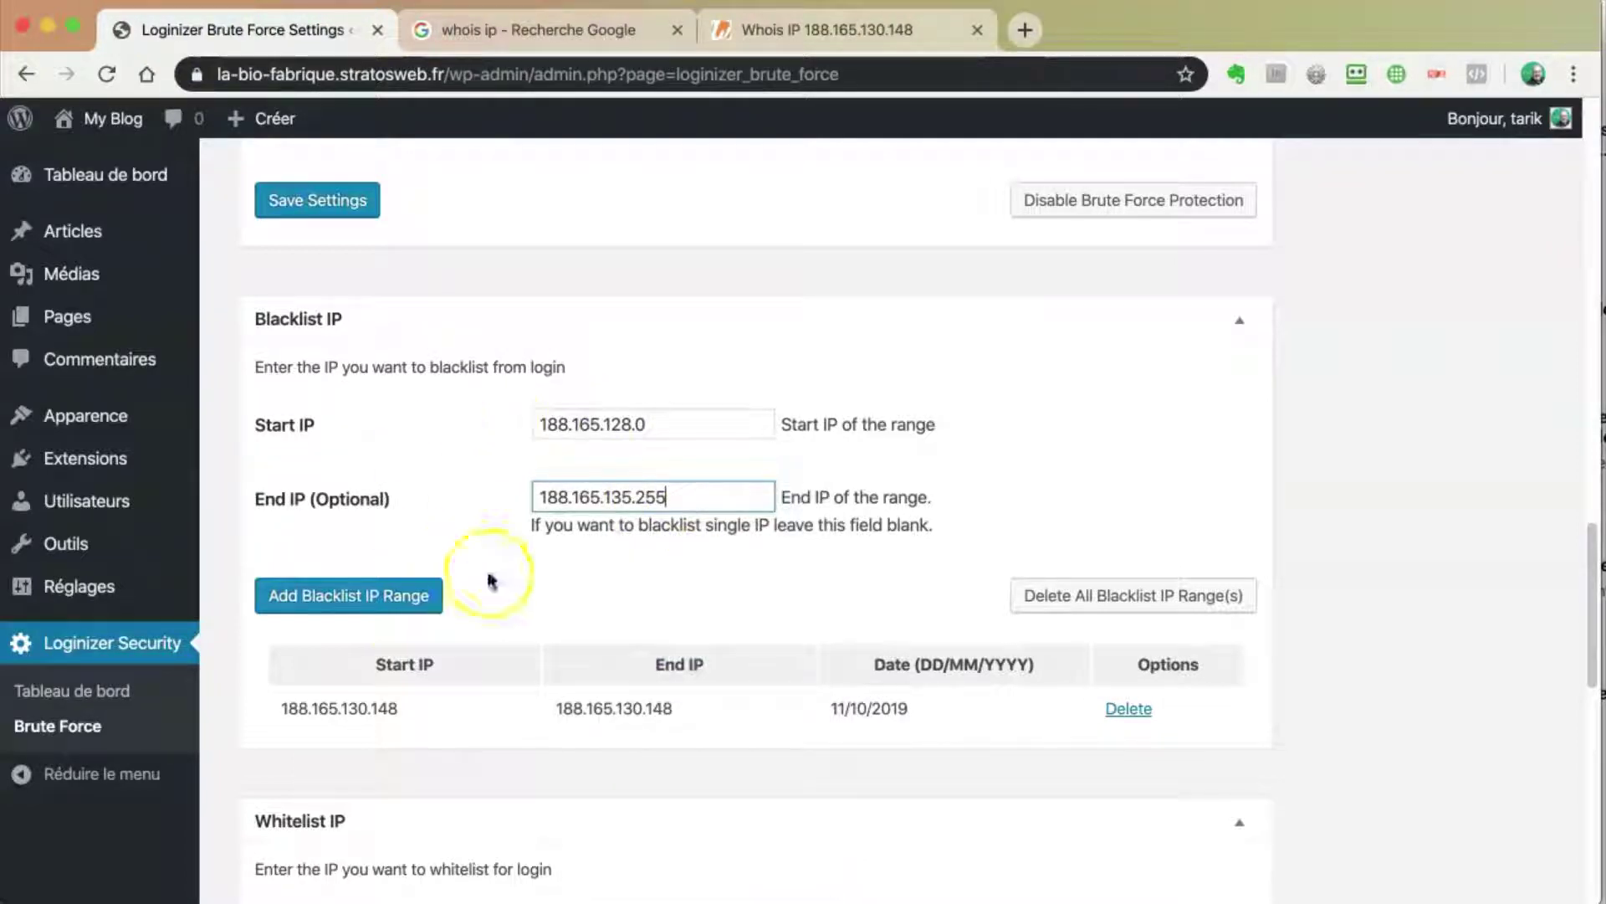
left_click(332, 604)
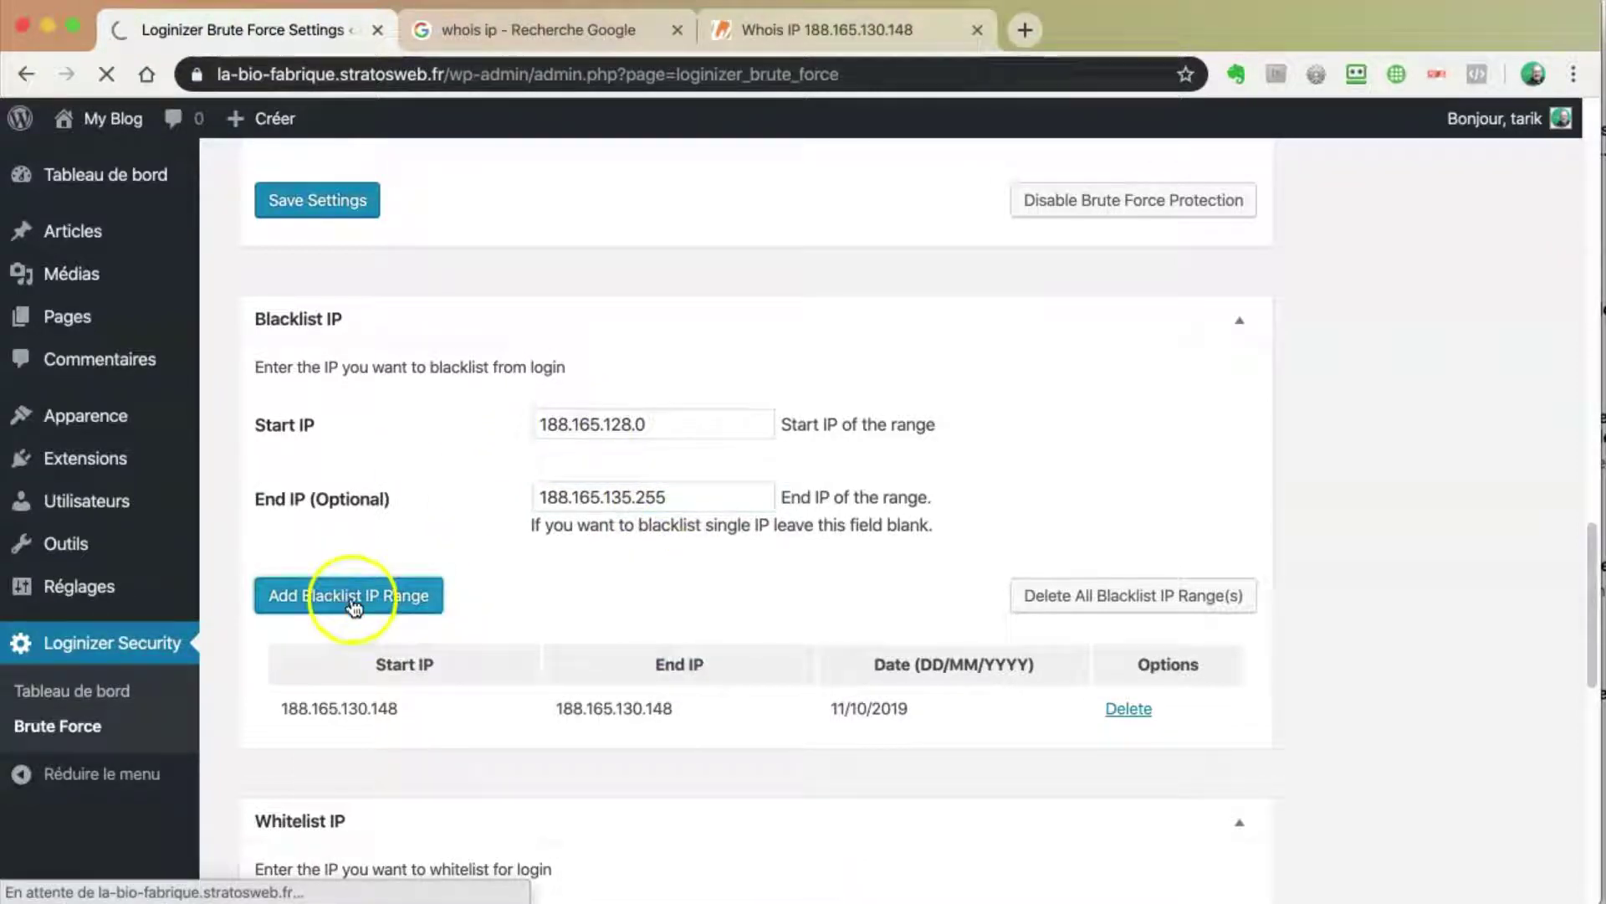
Step: Check the start and end addresses listed in the Blacklist IP table on the reloaded settings page
scroll(571, 635, "down", 20)
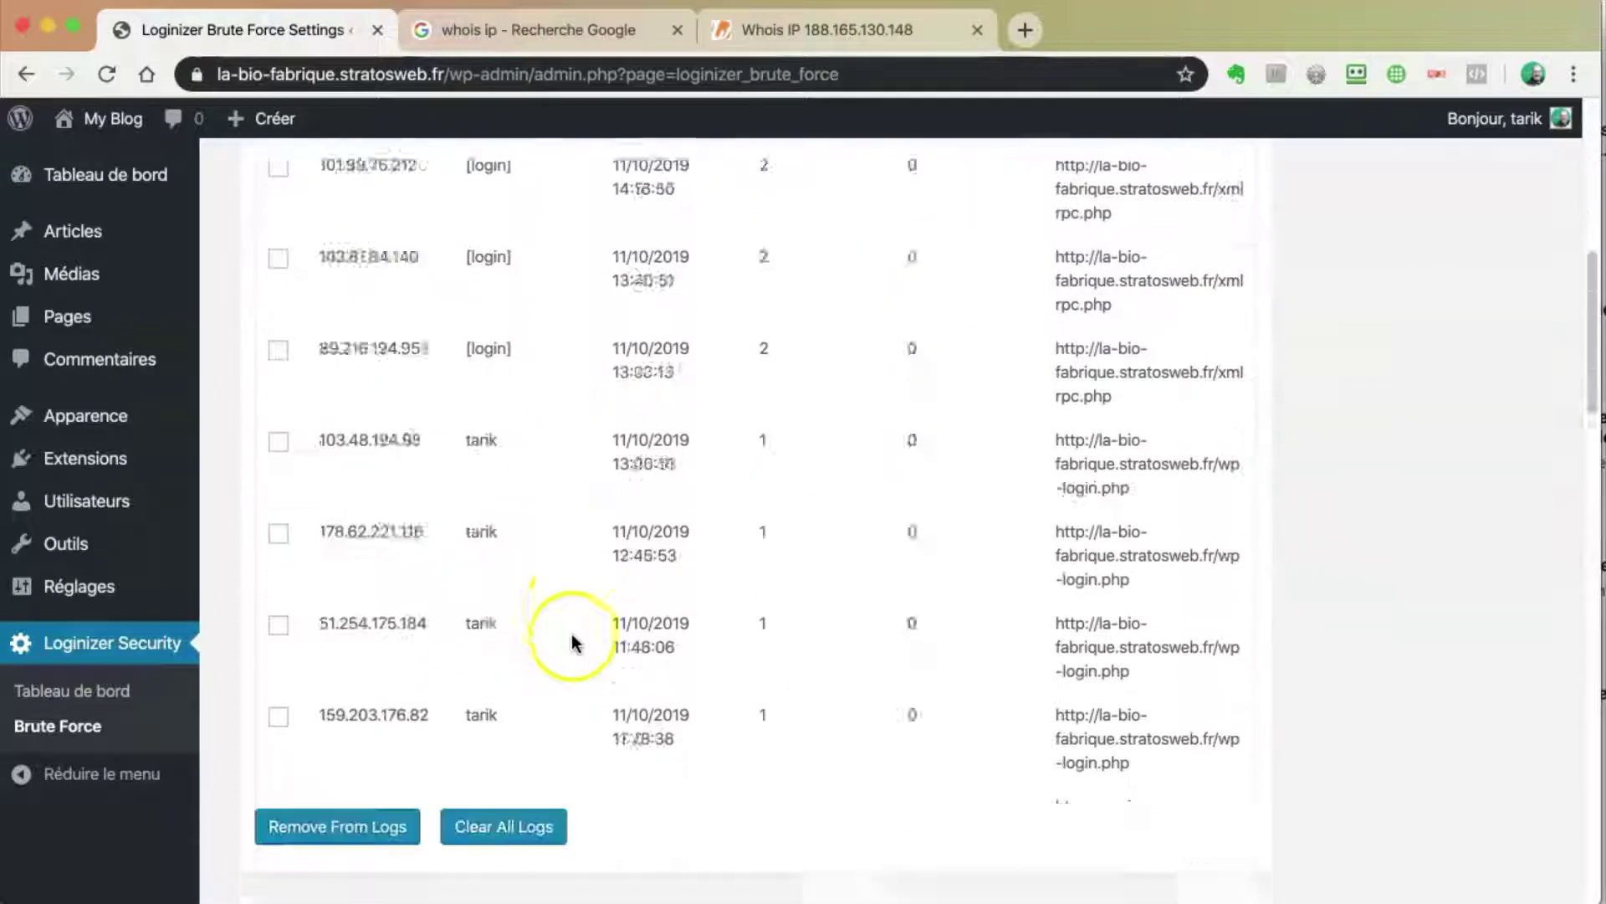
scroll(572, 636, "down", 6)
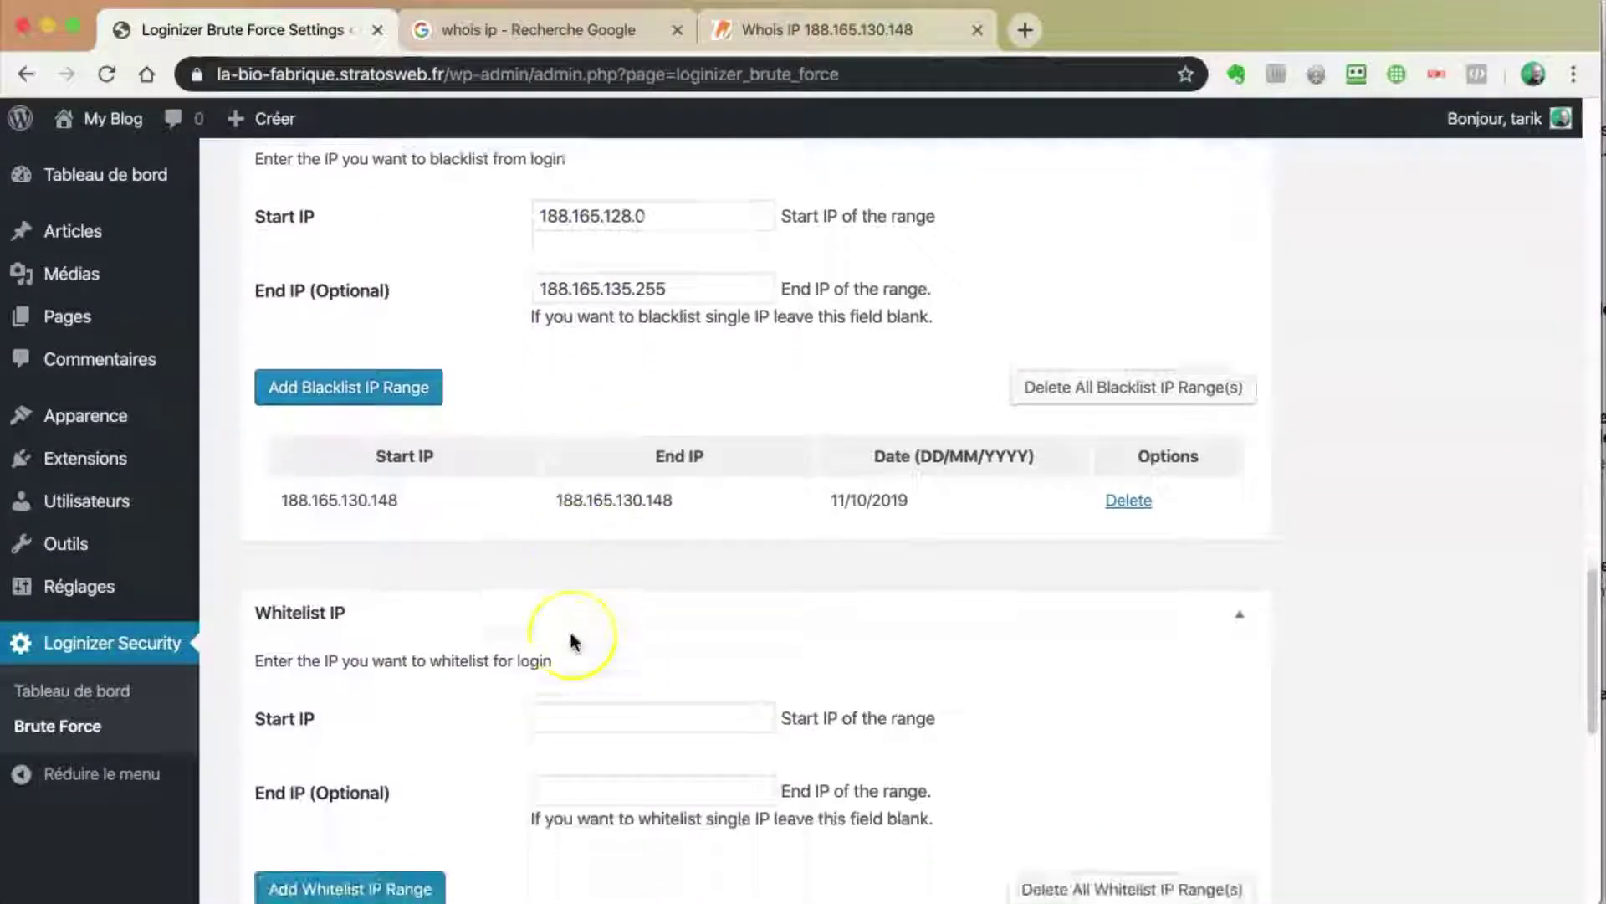
scroll(574, 640, "up", 3)
left_click(567, 550)
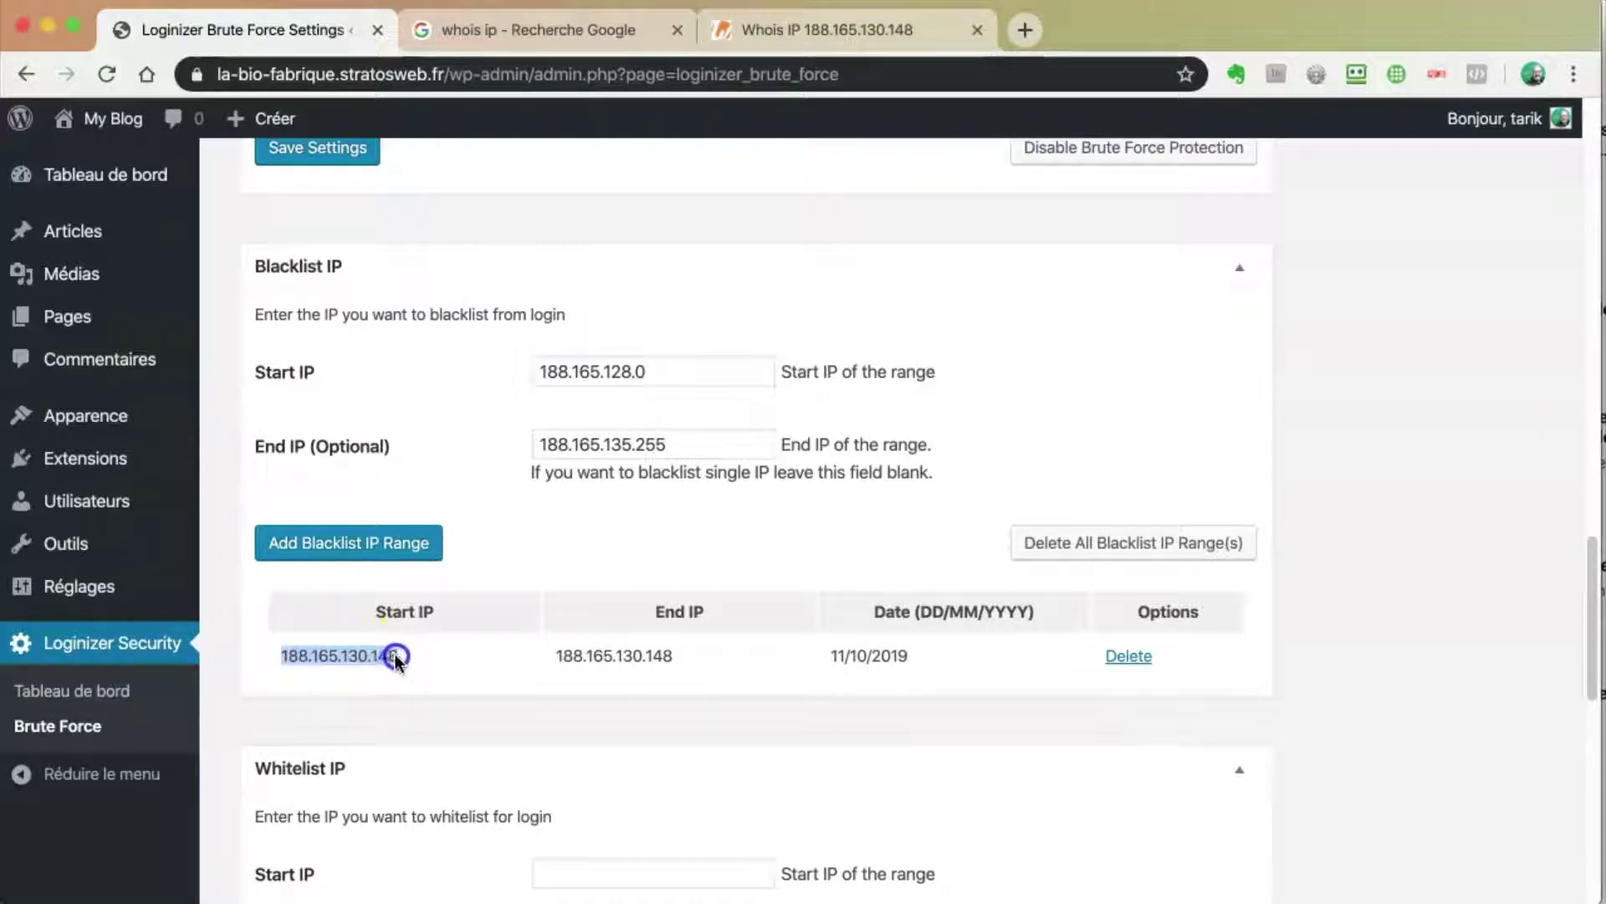
left_click_drag(397, 661, 399, 661)
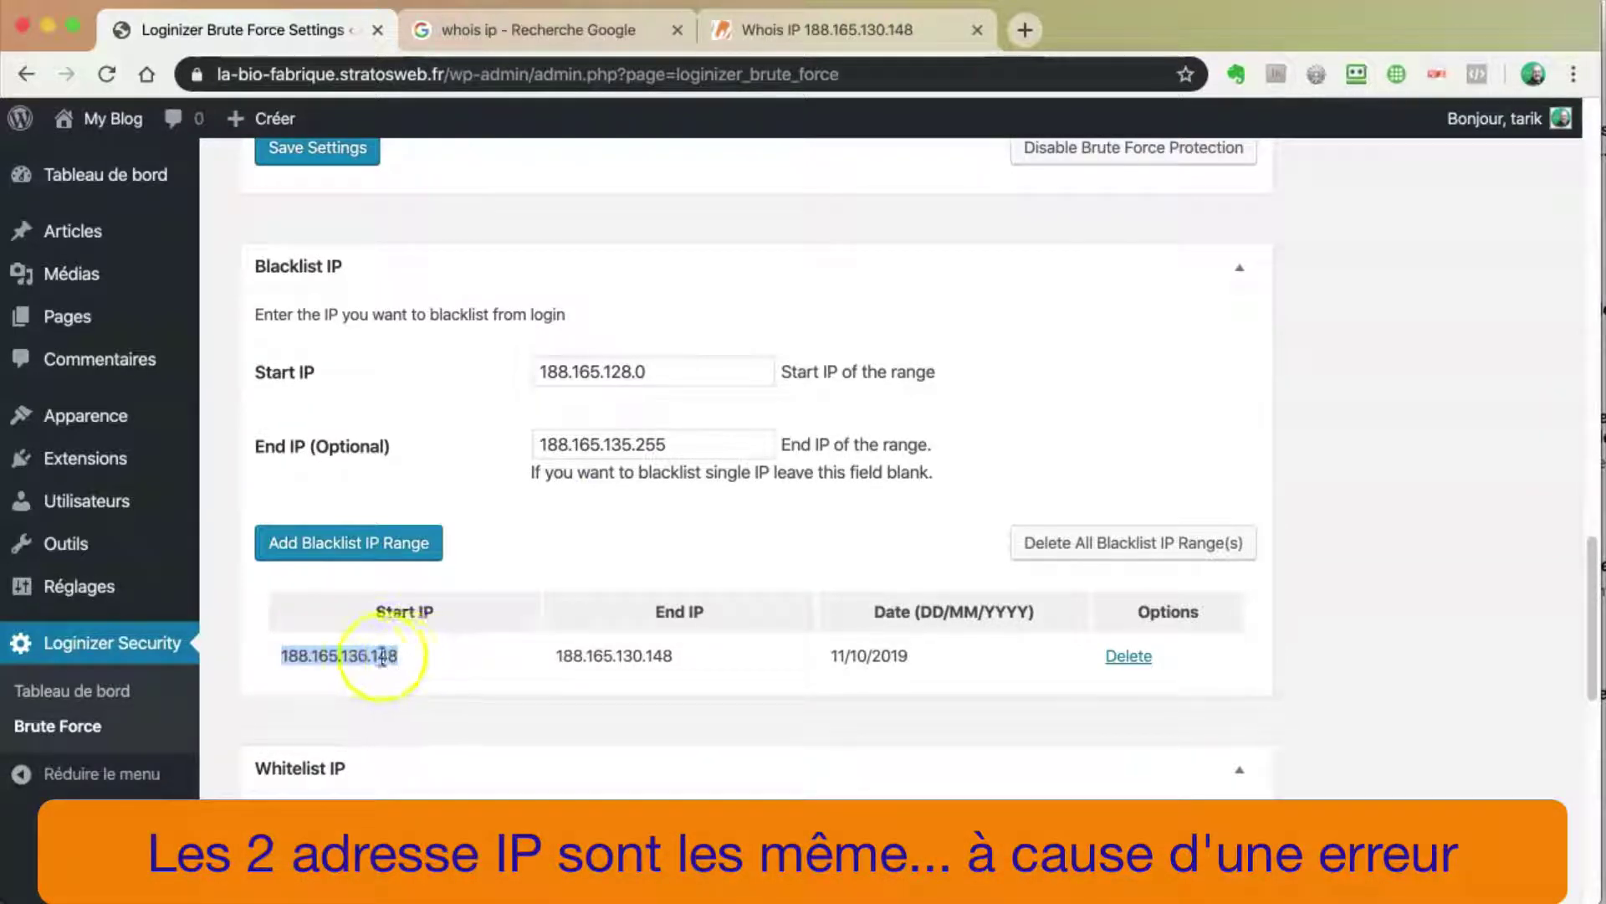
left_click_drag(555, 656, 691, 663)
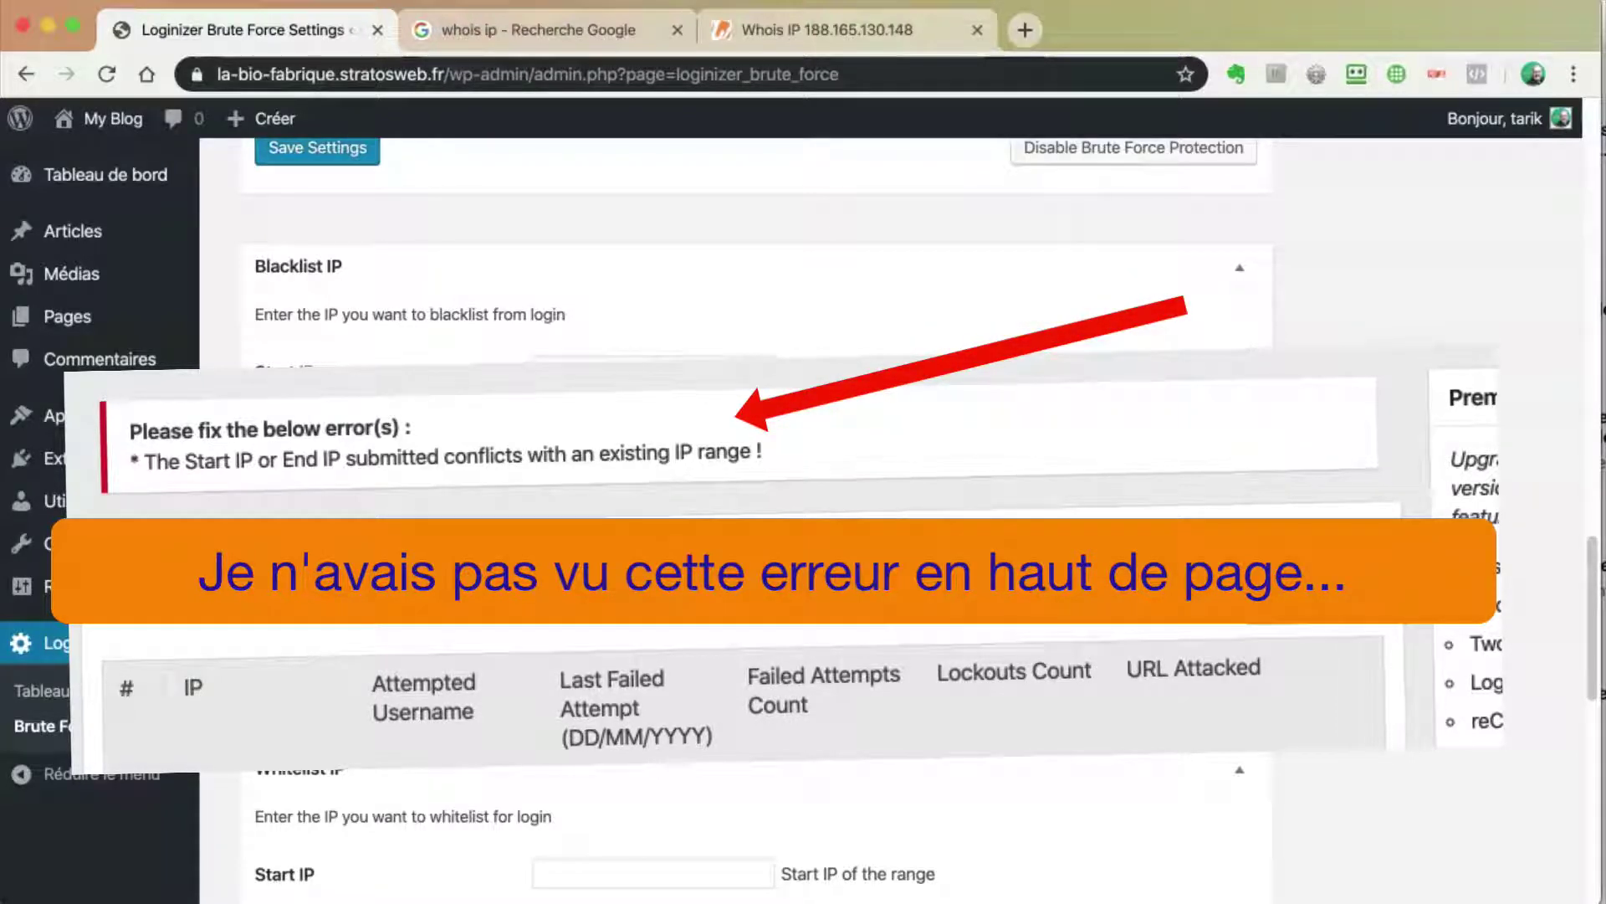
scroll(1025, 679, "up", 2)
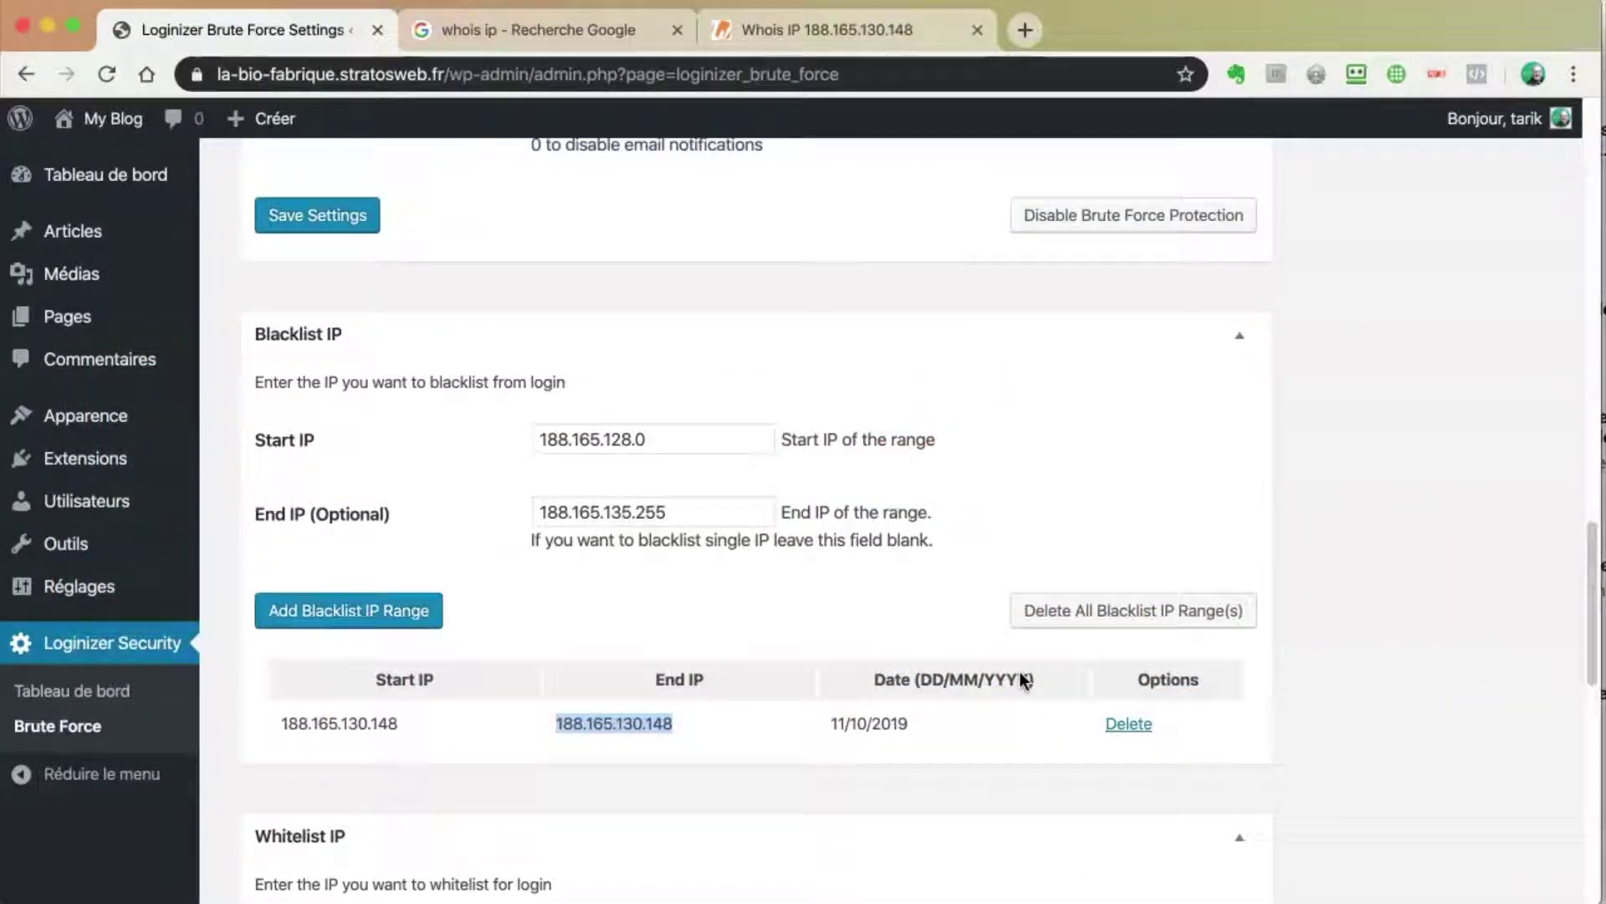
Step: Close the whois.com page with the lookup for 188.165.130.148
left_click(782, 30)
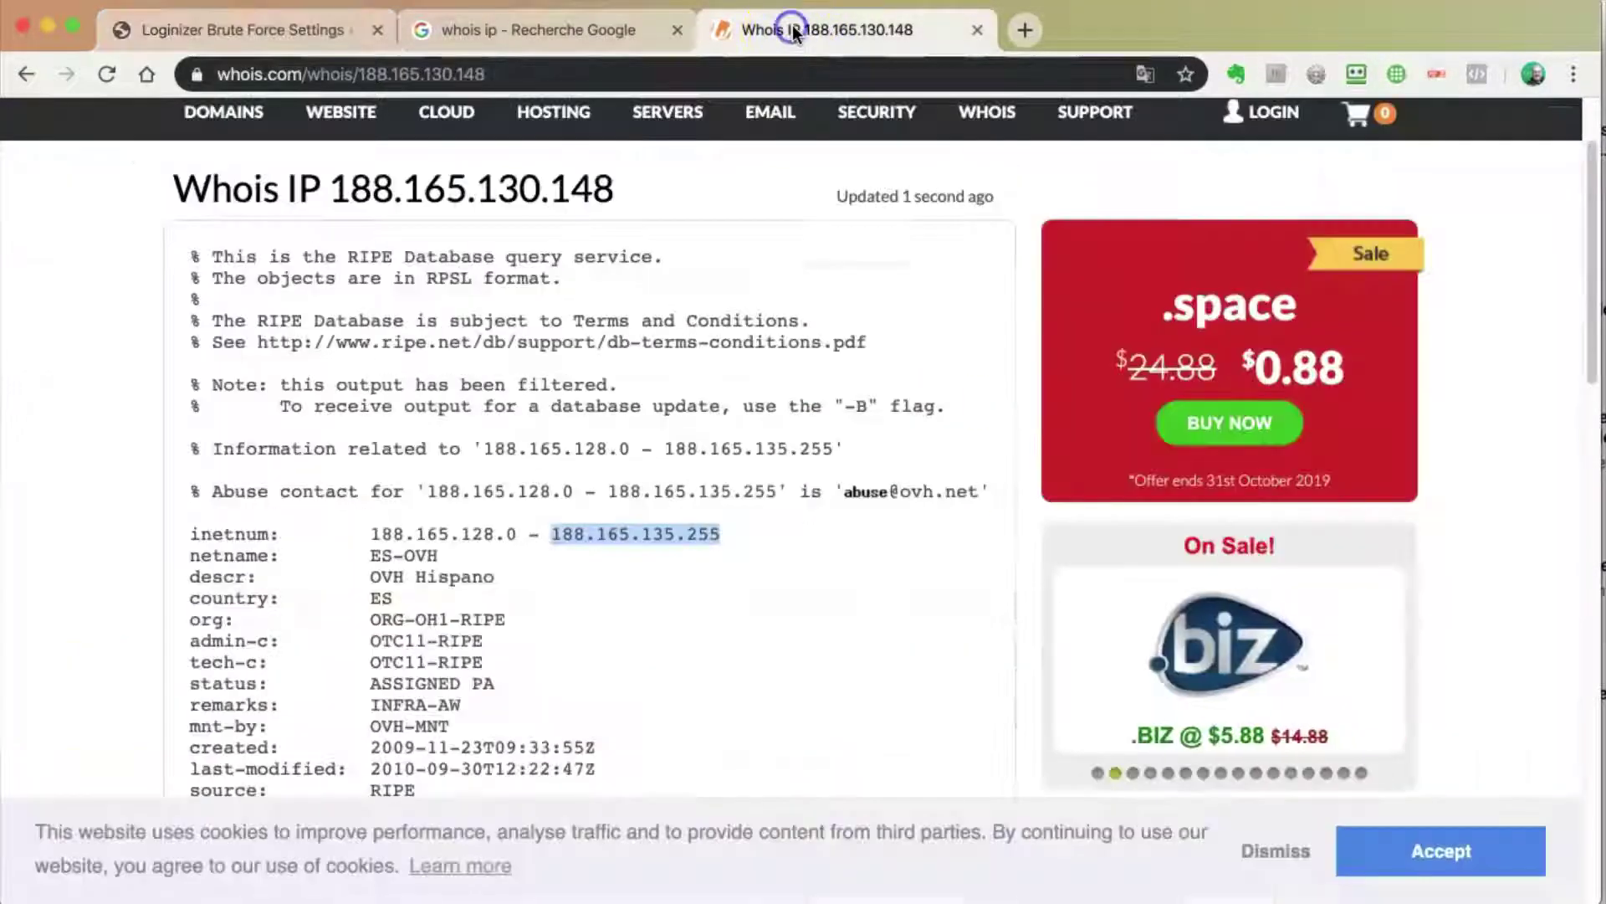
left_click(977, 29)
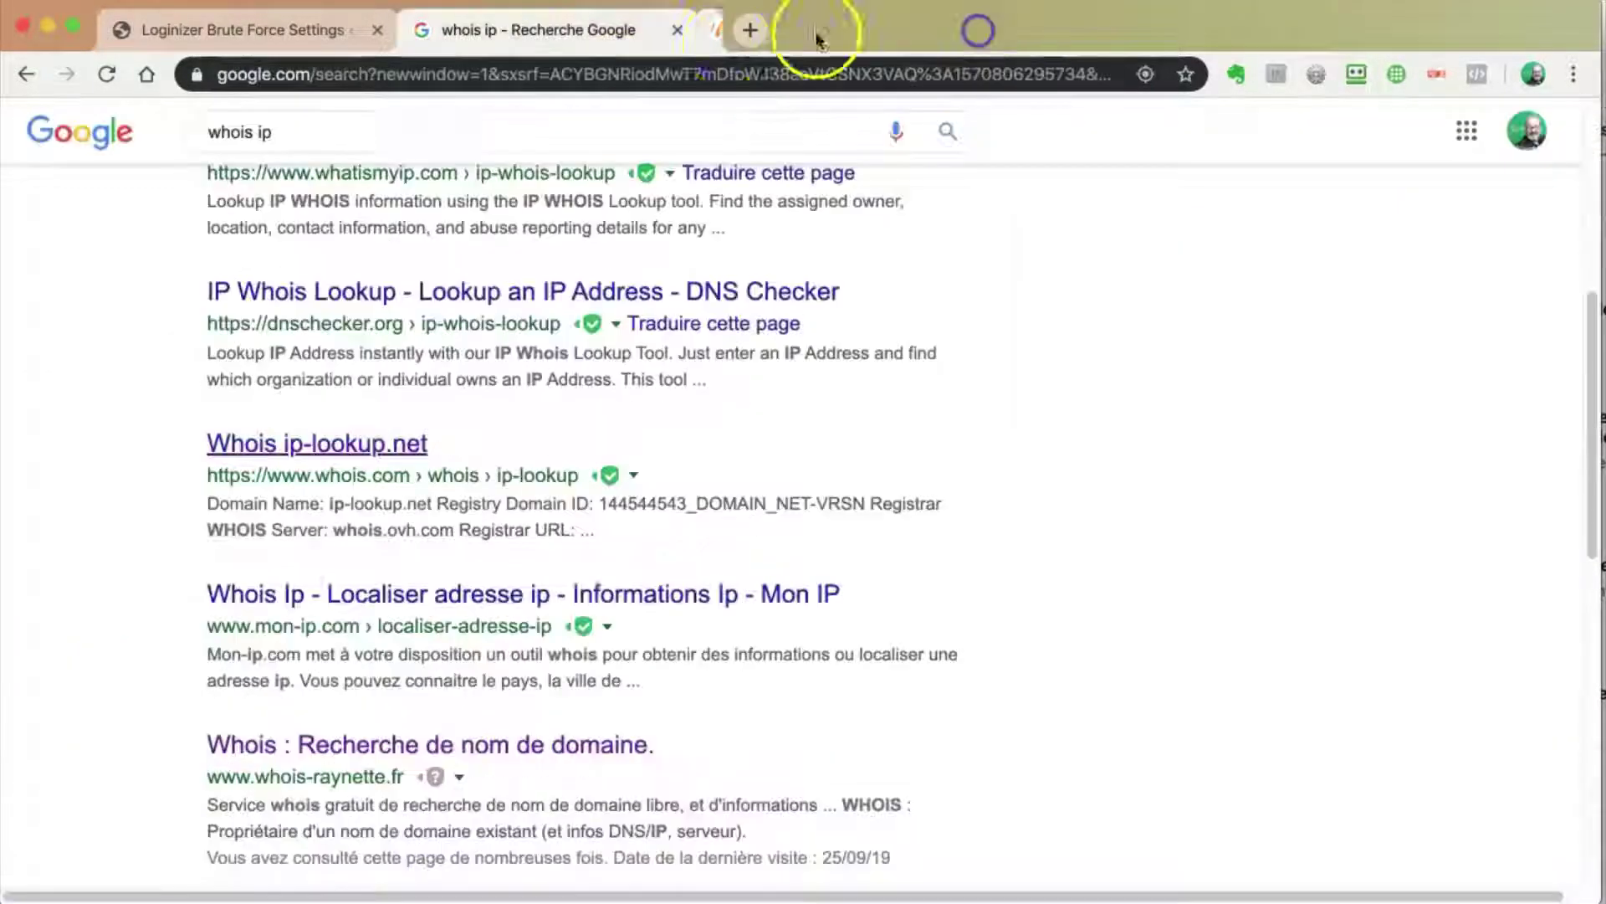
Step: Search Google for "mon ip" and open the mon-ip.com result
left_click(587, 112)
left_click_drag(488, 129, 113, 131)
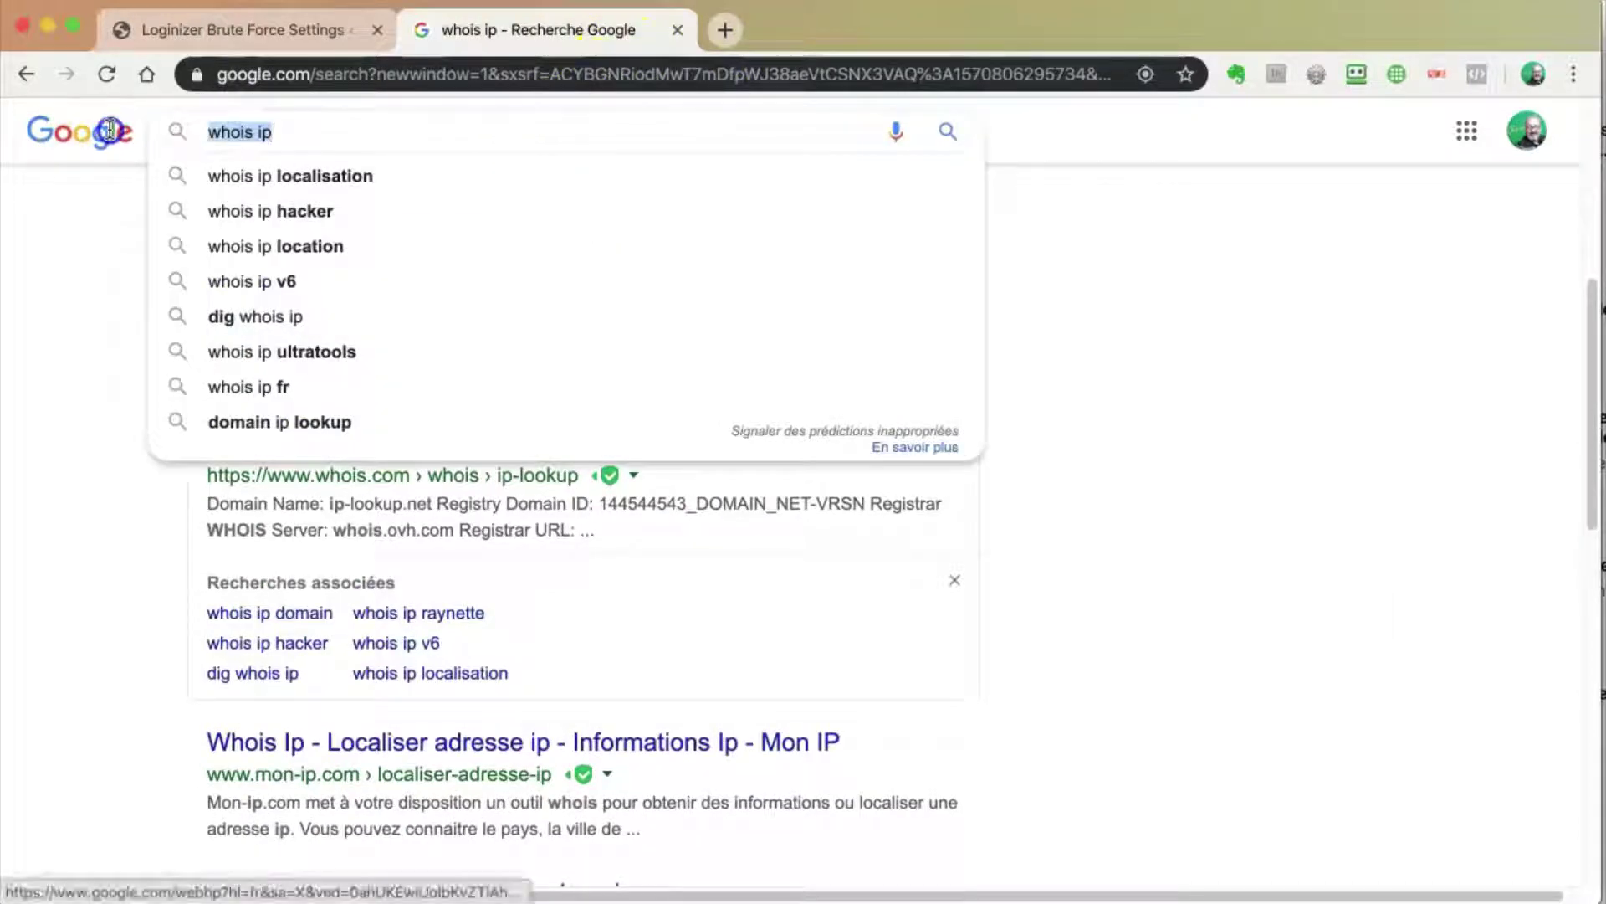
type("mon ip")
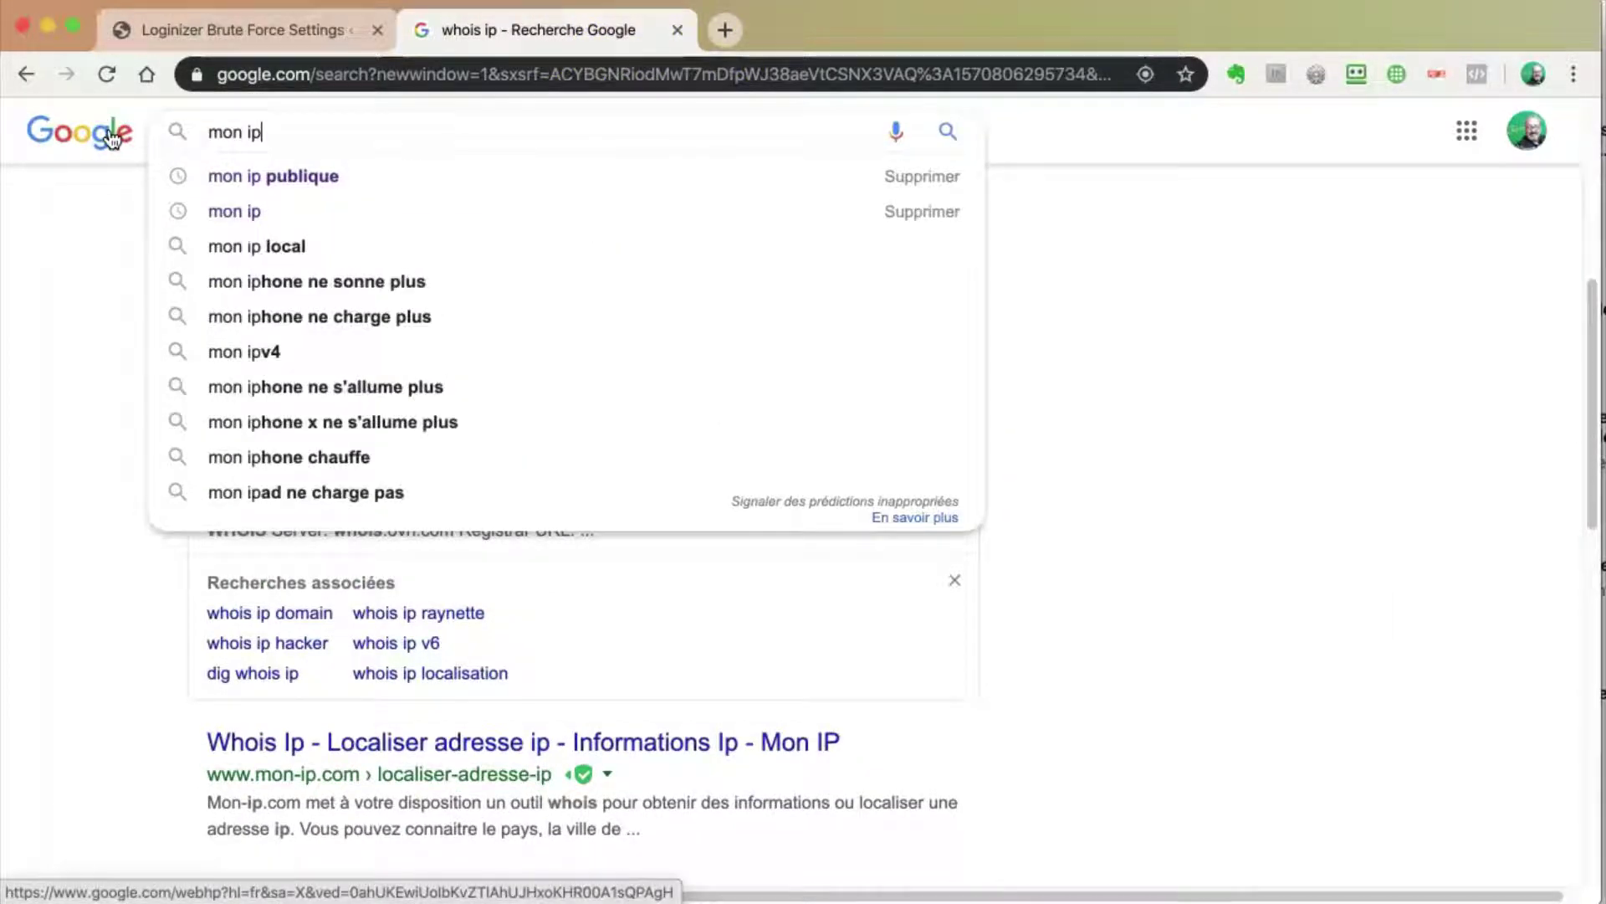
key("Return")
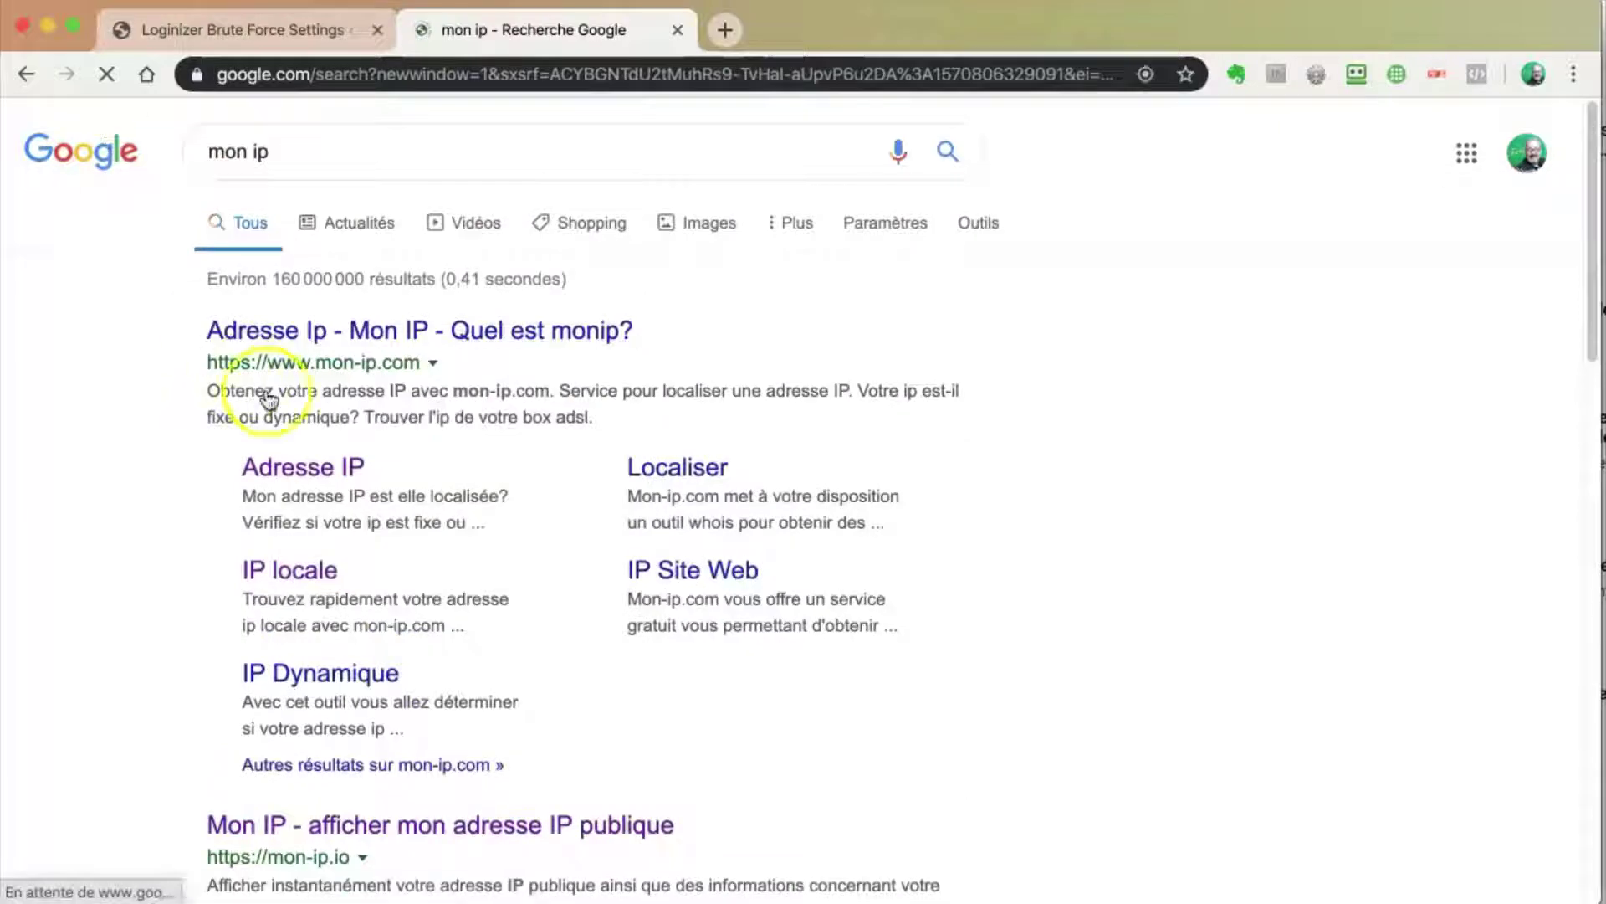
left_click(444, 335)
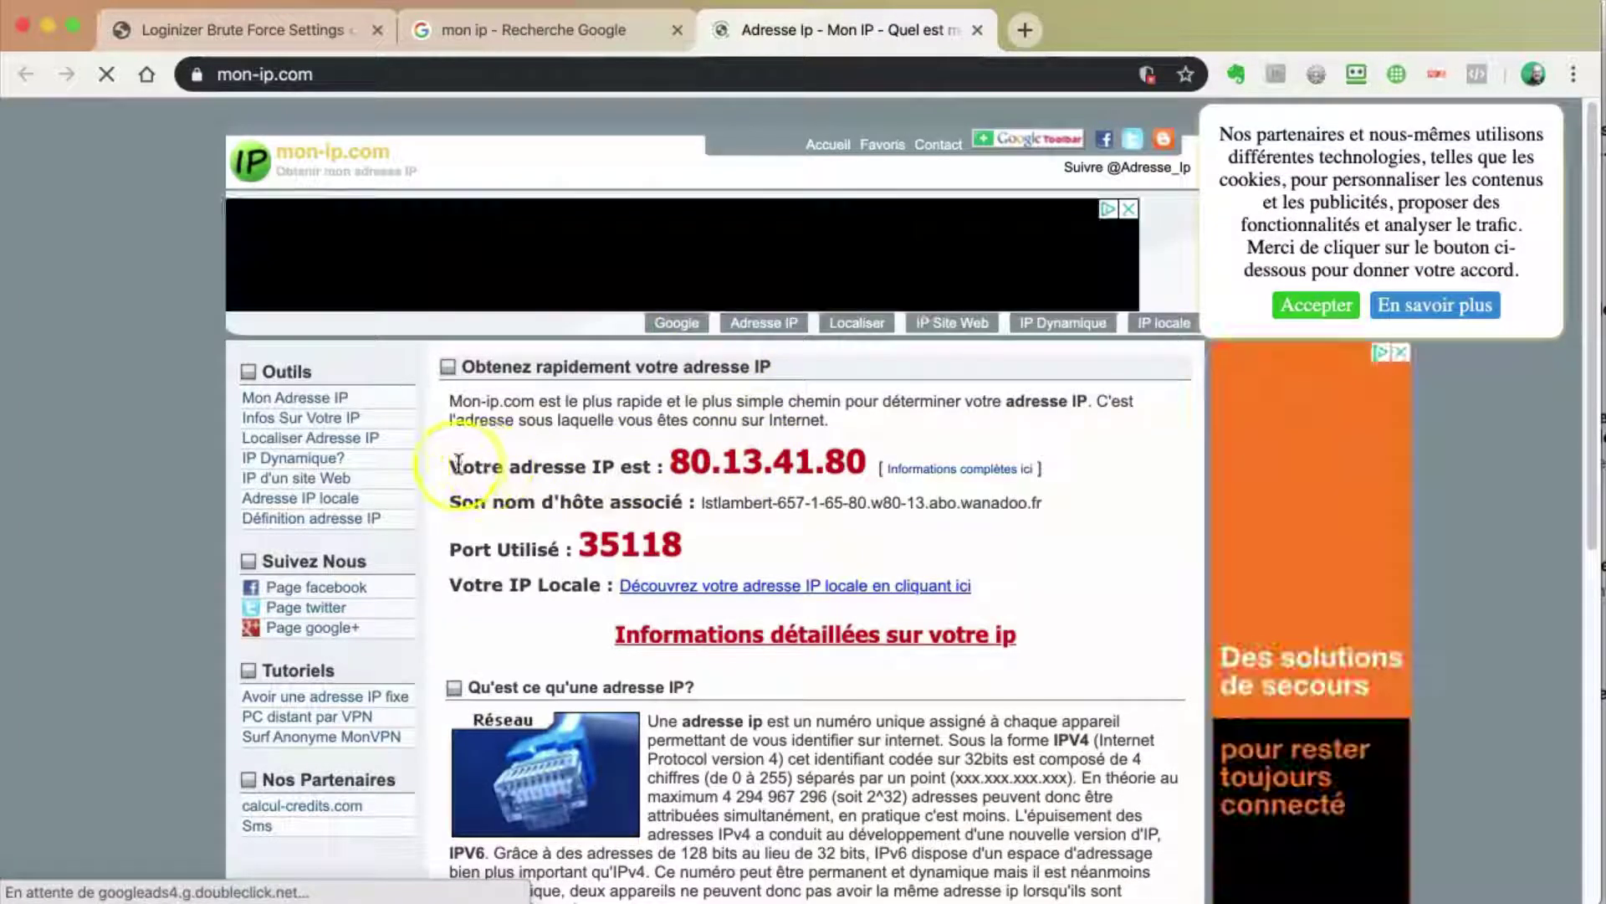
Step: Copy the public IP address 80.13.41.80 from the mon-ip.com page
left_click_drag(674, 462, 862, 462)
right_click(741, 461)
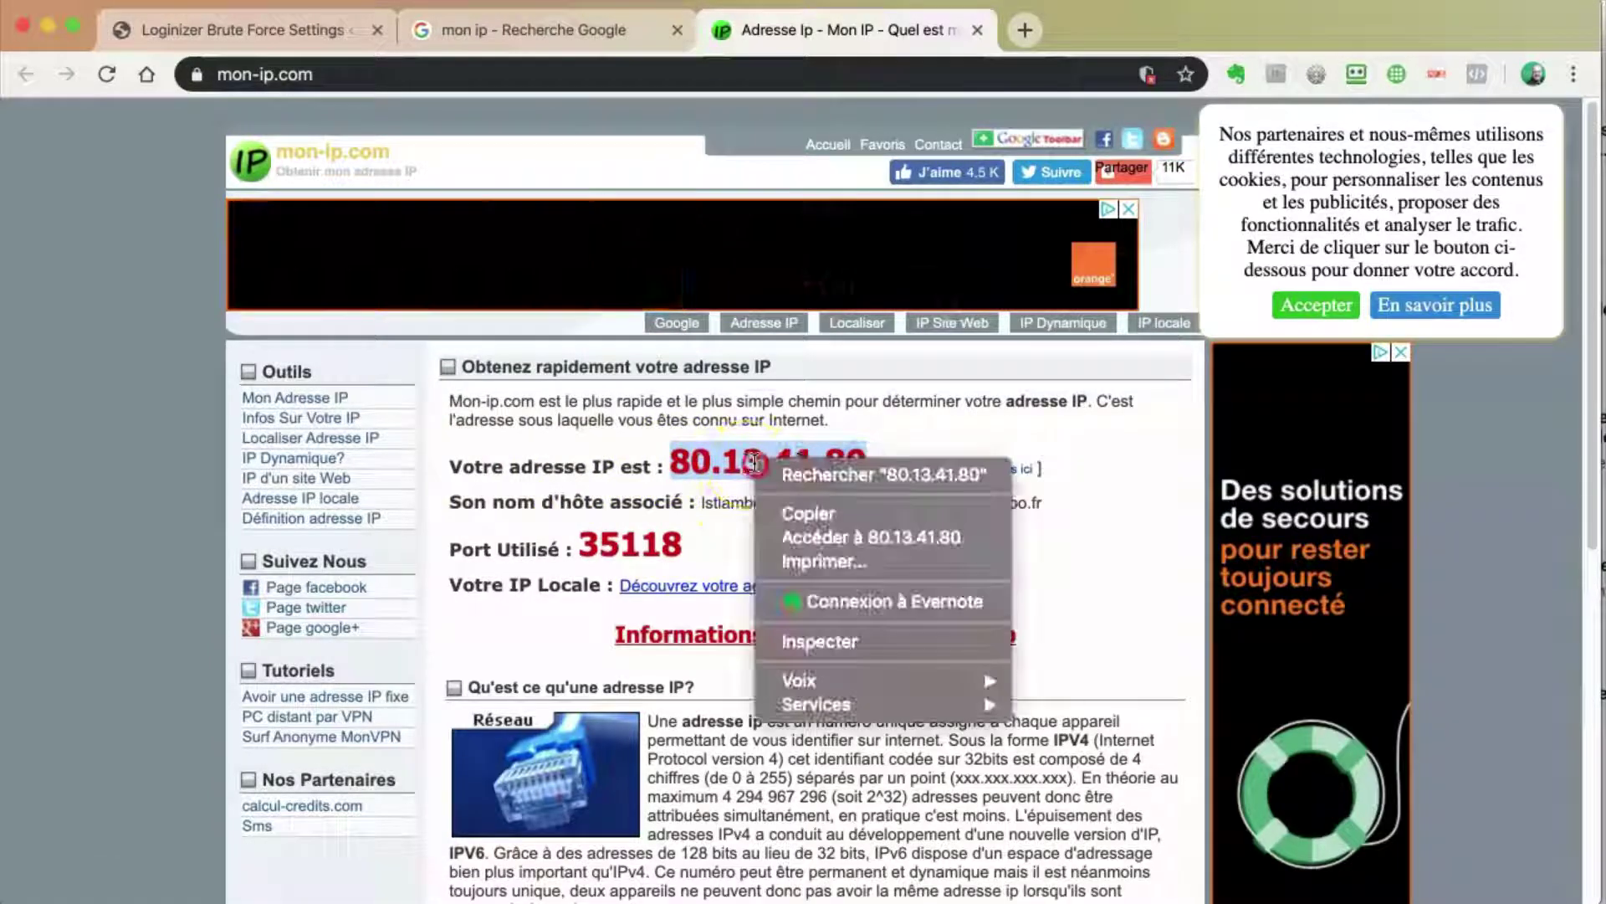
left_click(799, 510)
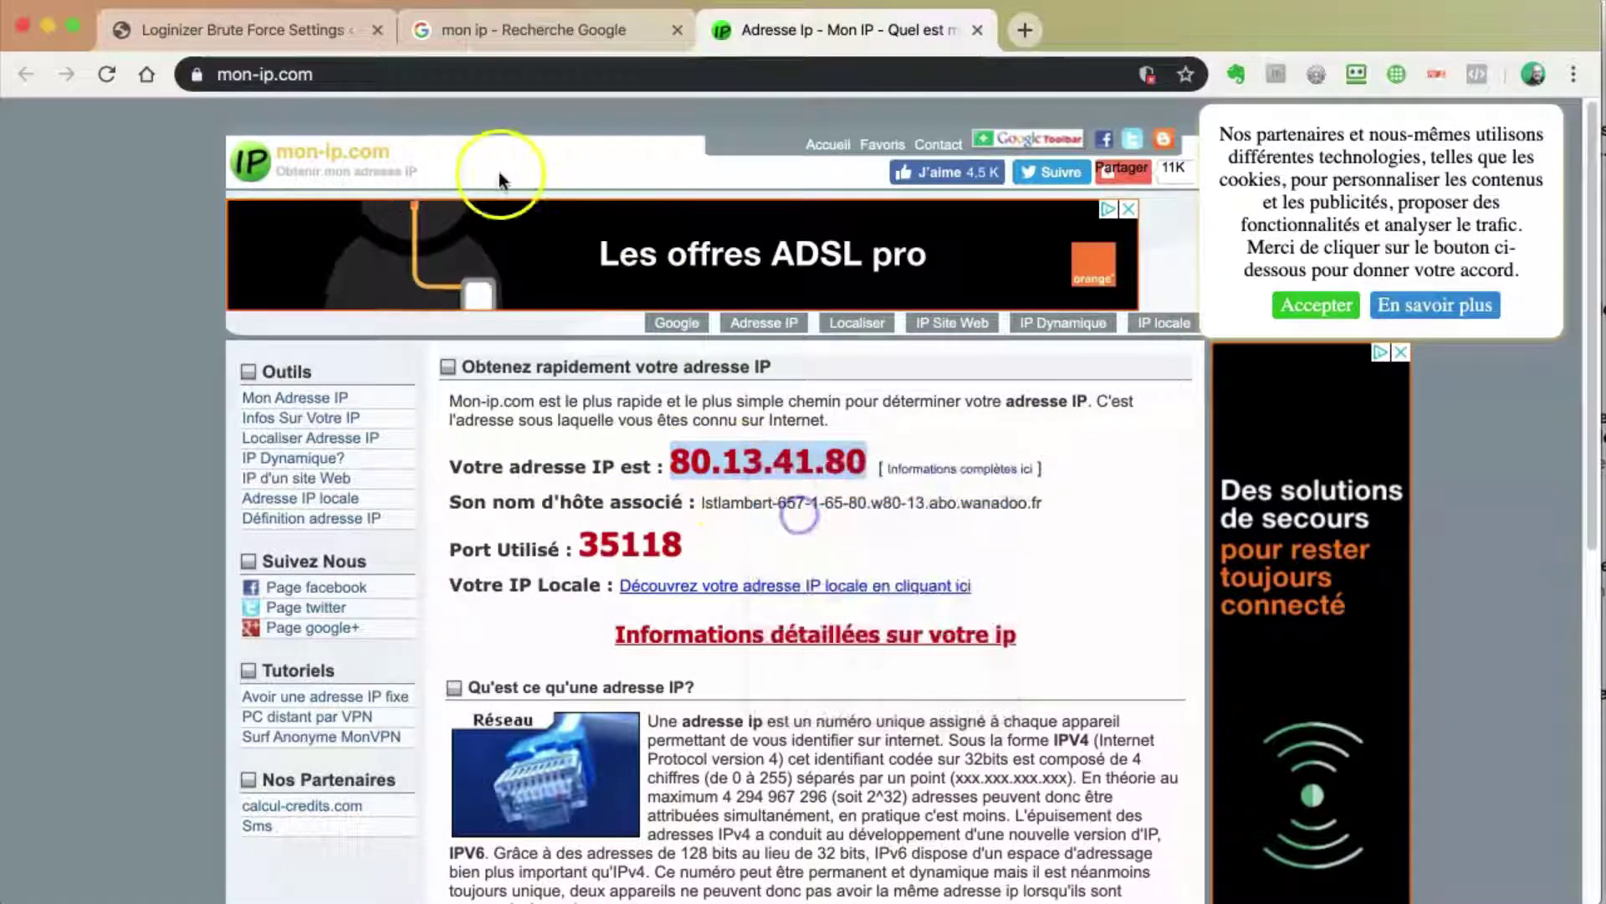
left_click(295, 35)
scroll(744, 651, "down", 3)
scroll(745, 652, "down", 8)
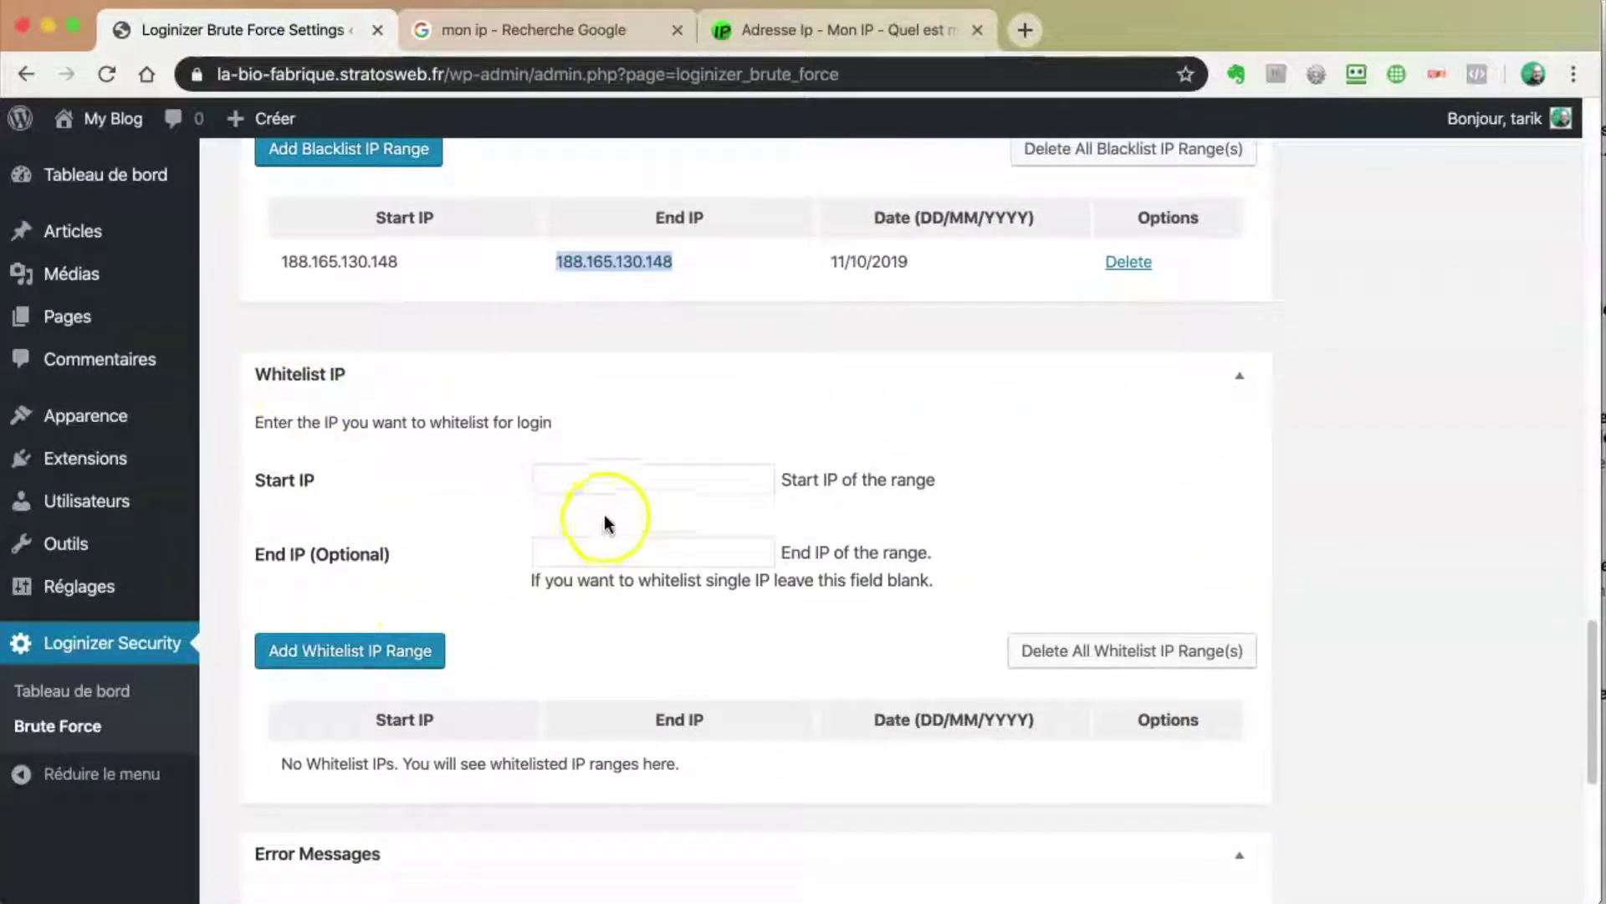
left_click(610, 476)
right_click(559, 479)
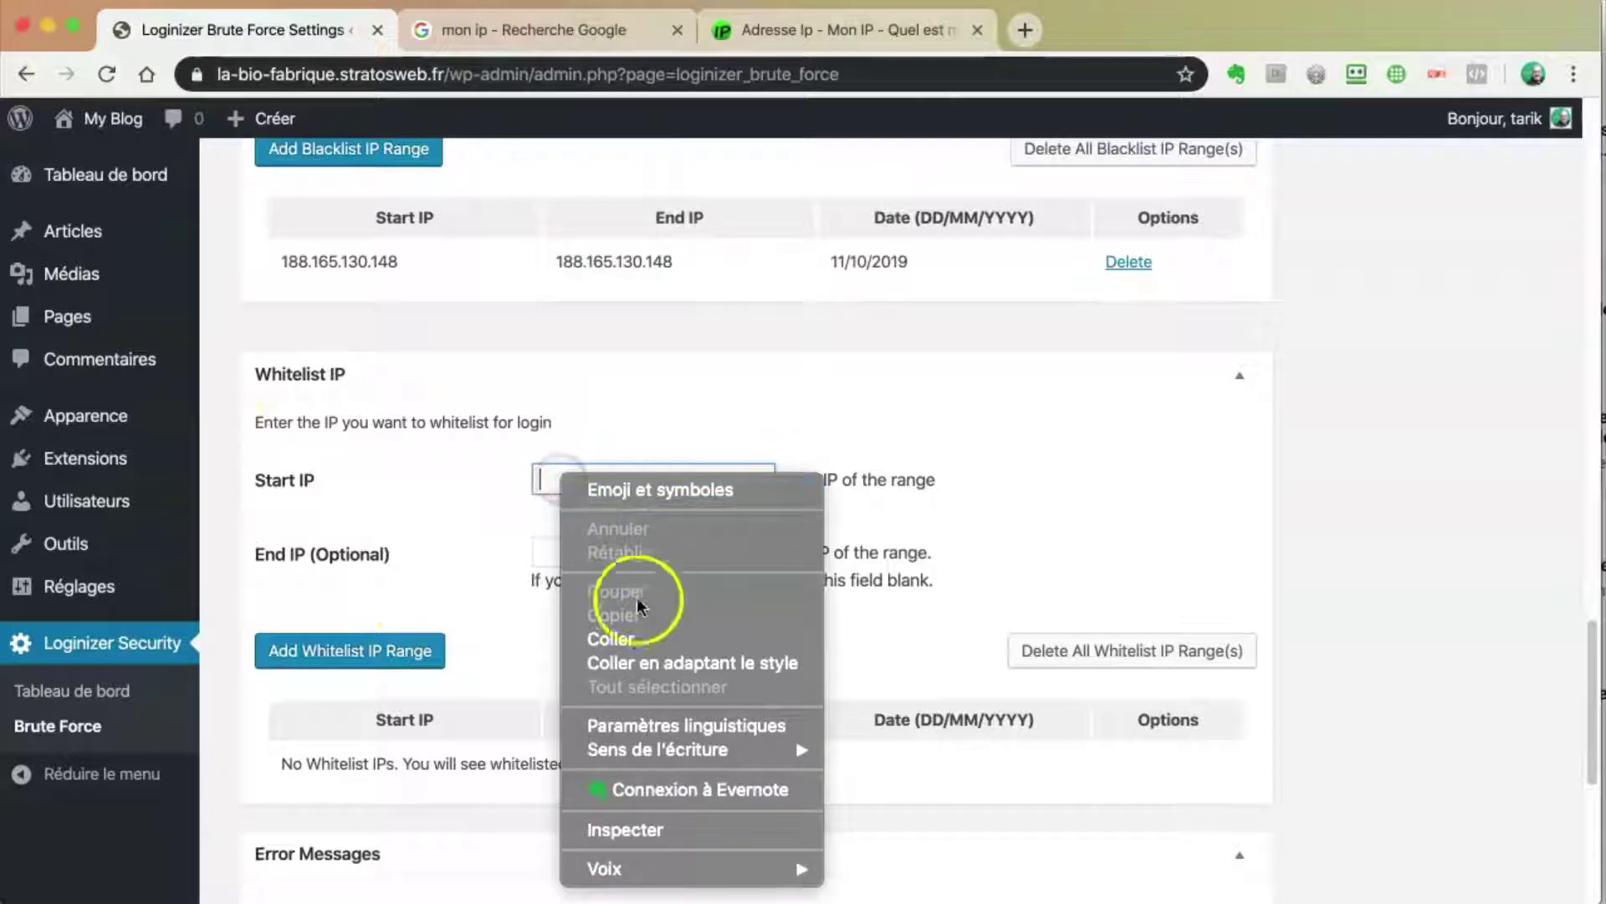
left_click(635, 639)
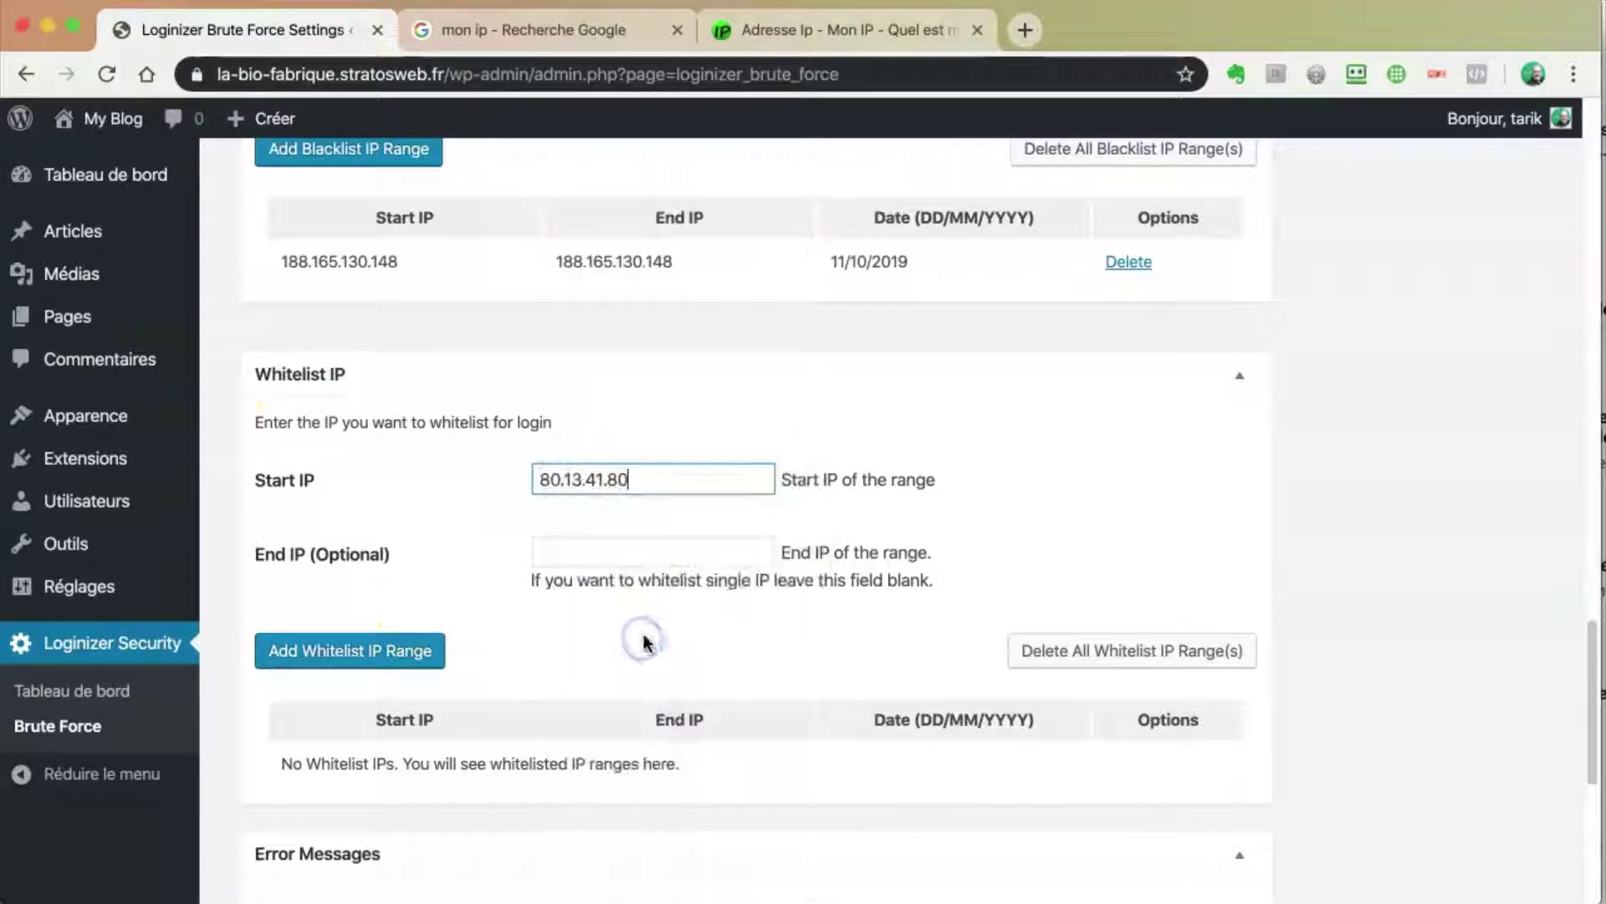
left_click(403, 650)
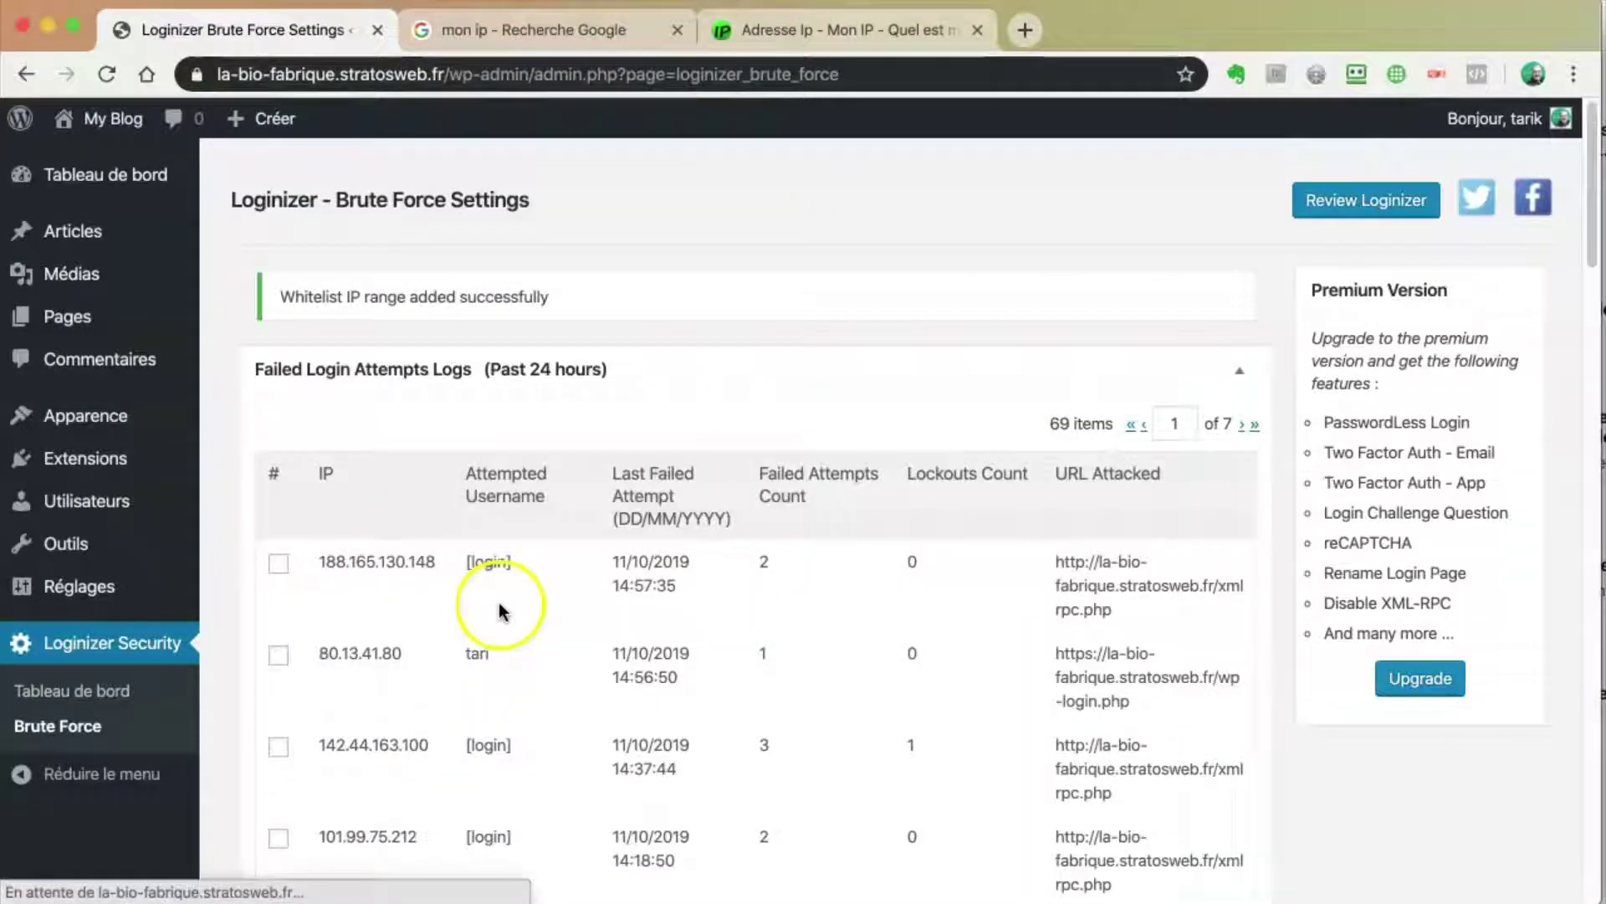
Step: Set Loginizer's Failed Login Attempt error message to "Identifiant ou mot de passe incorrect"
scroll(560, 695, "down", 15)
scroll(561, 694, "down", 12)
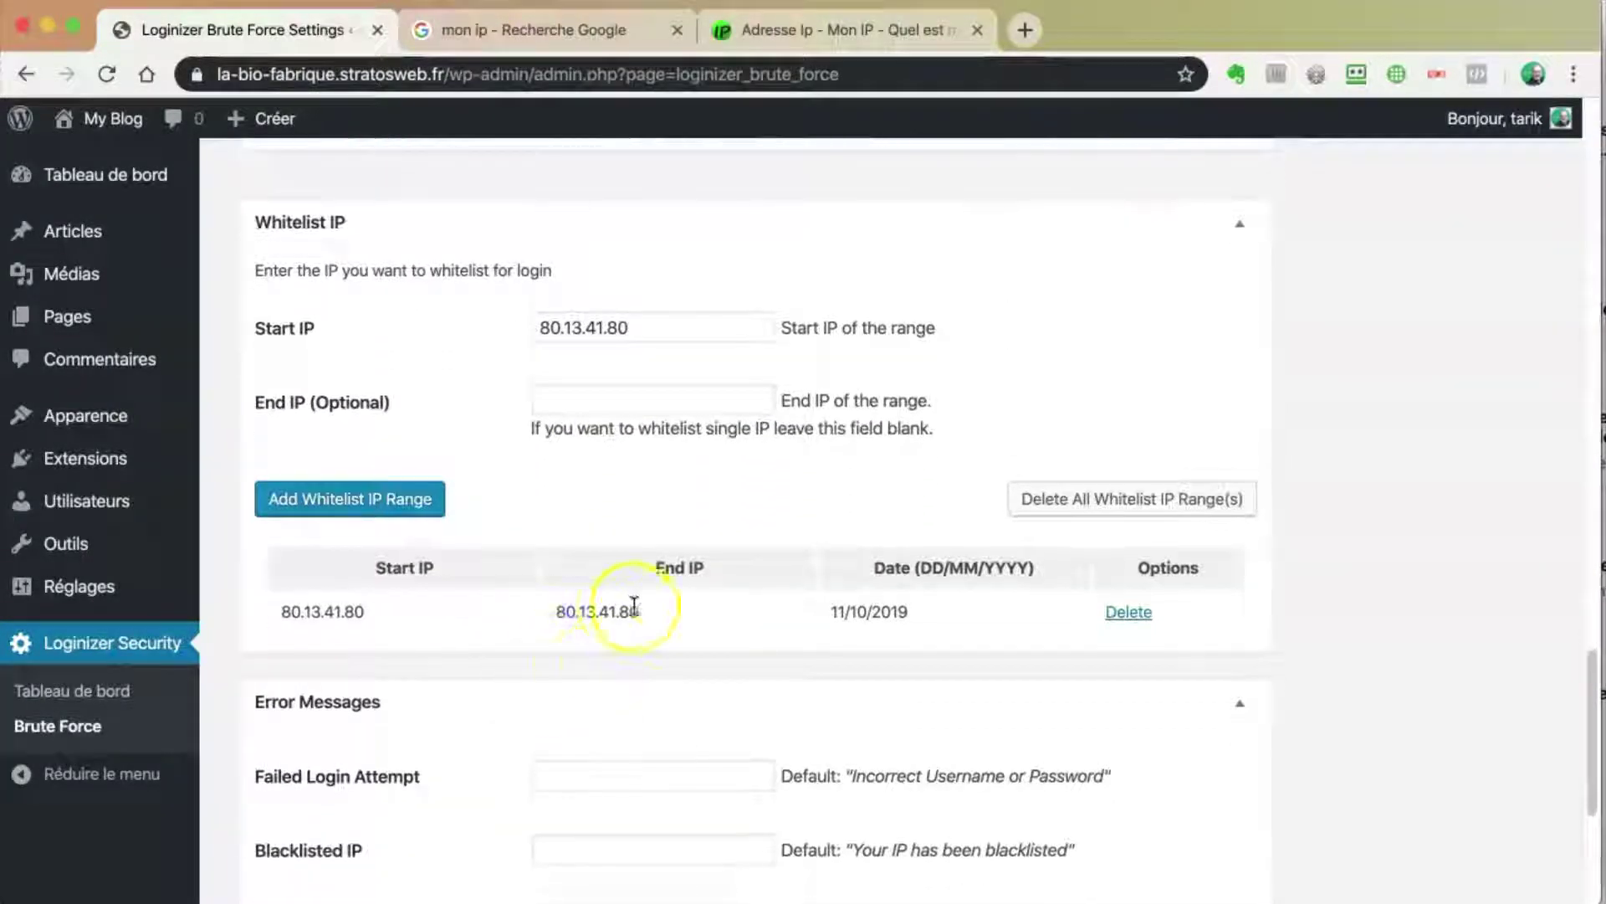
scroll(502, 717, "down", 3)
scroll(505, 720, "up", 5)
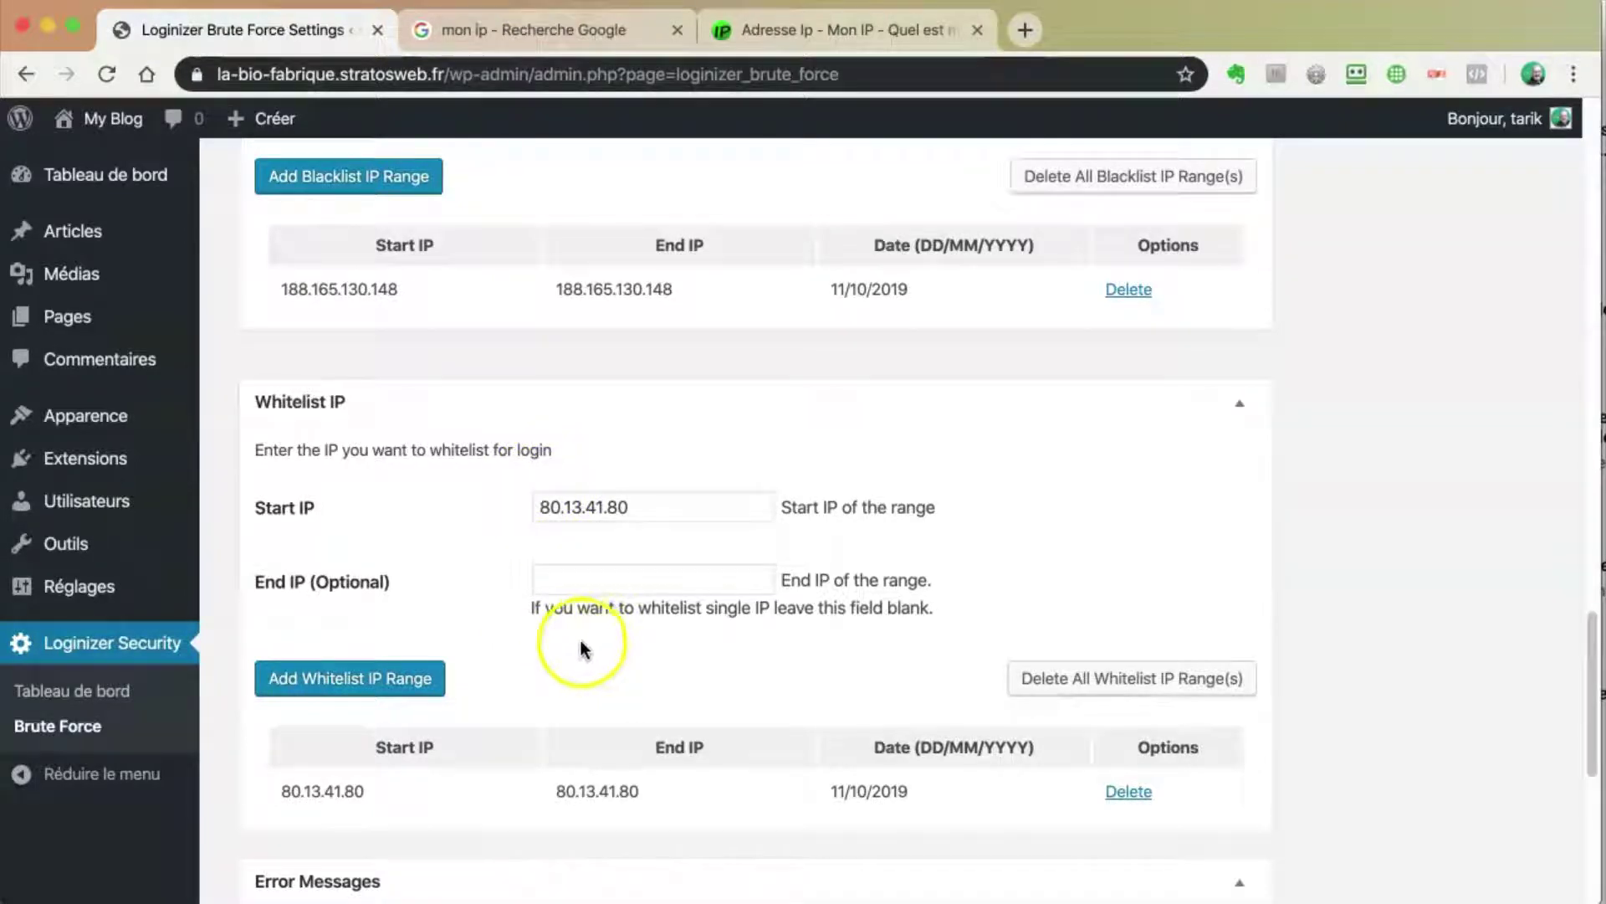
scroll(586, 645, "down", 6)
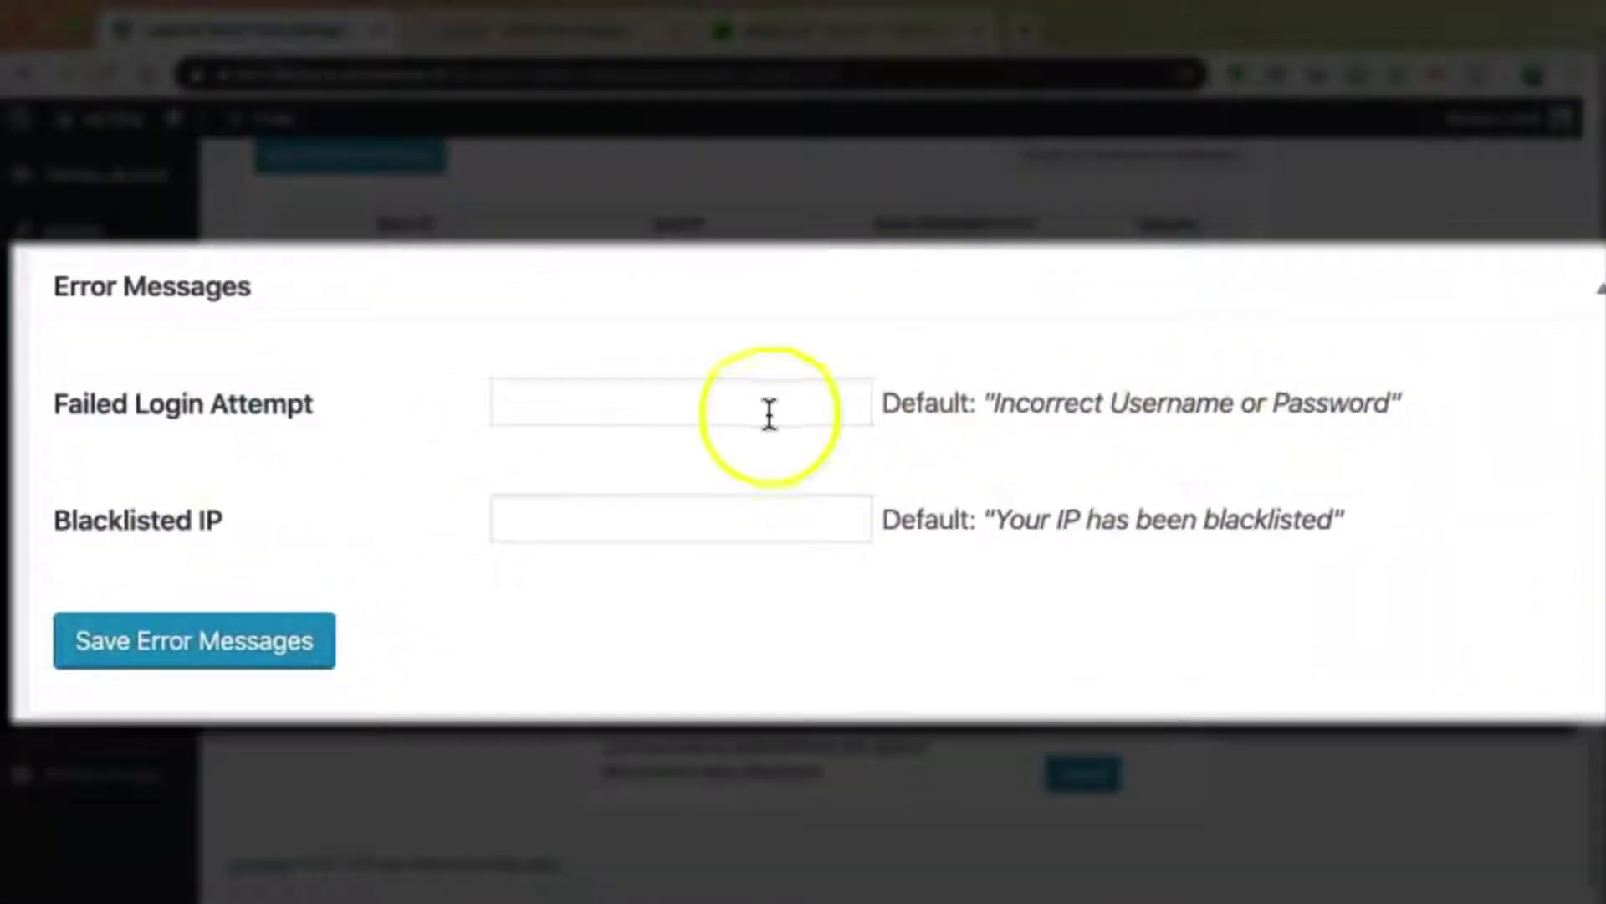
left_click(652, 402)
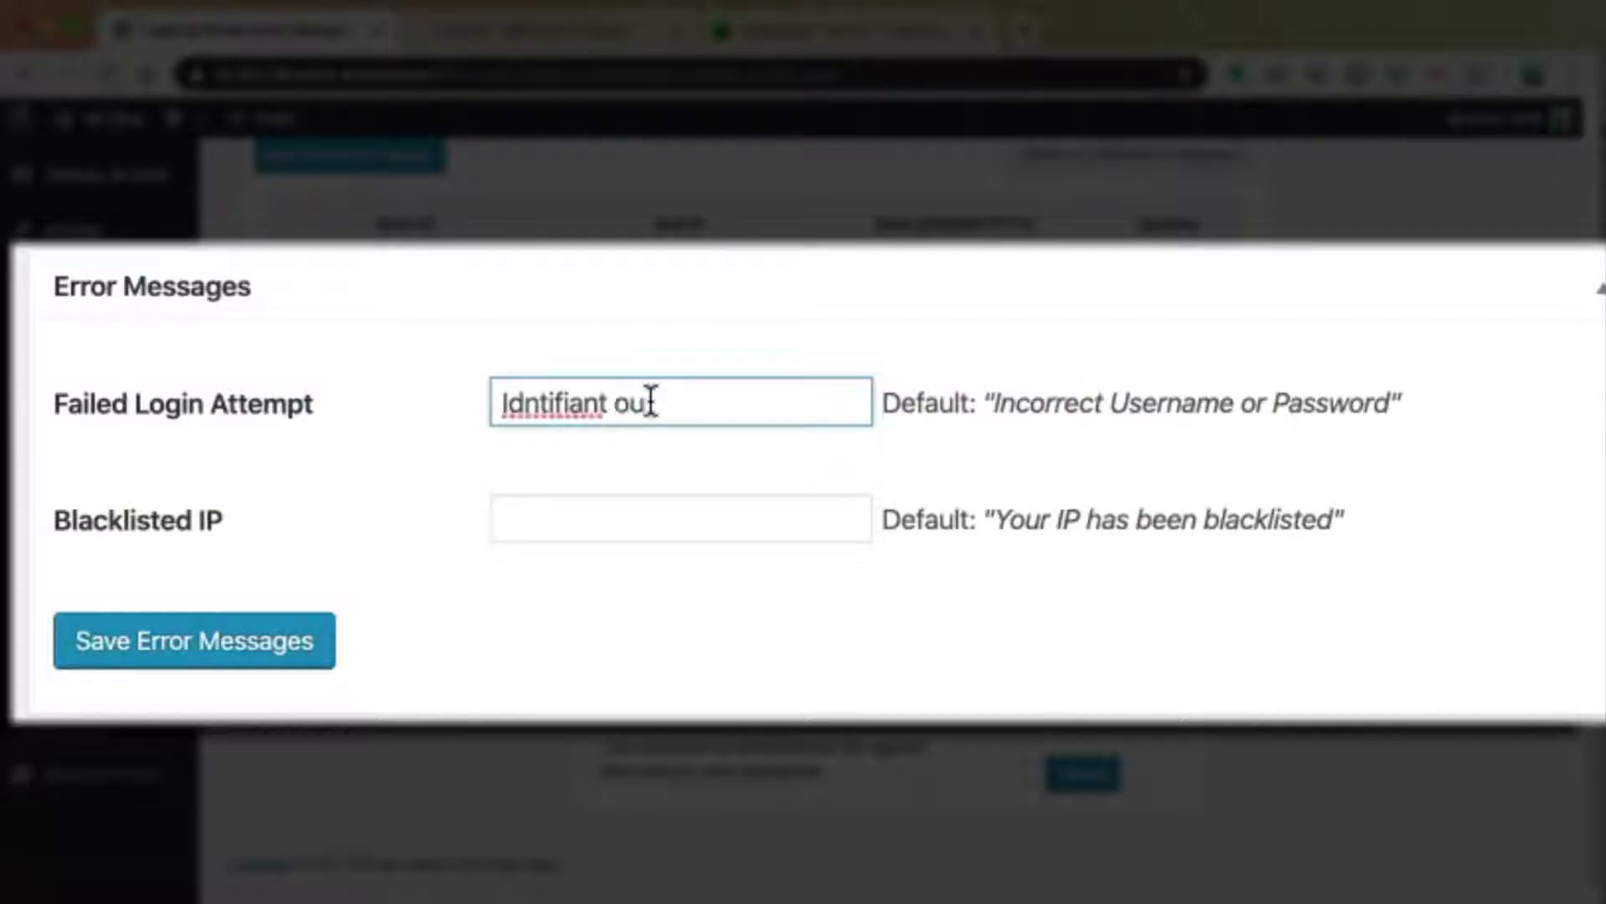
type("Idntifiant ou mot de pass")
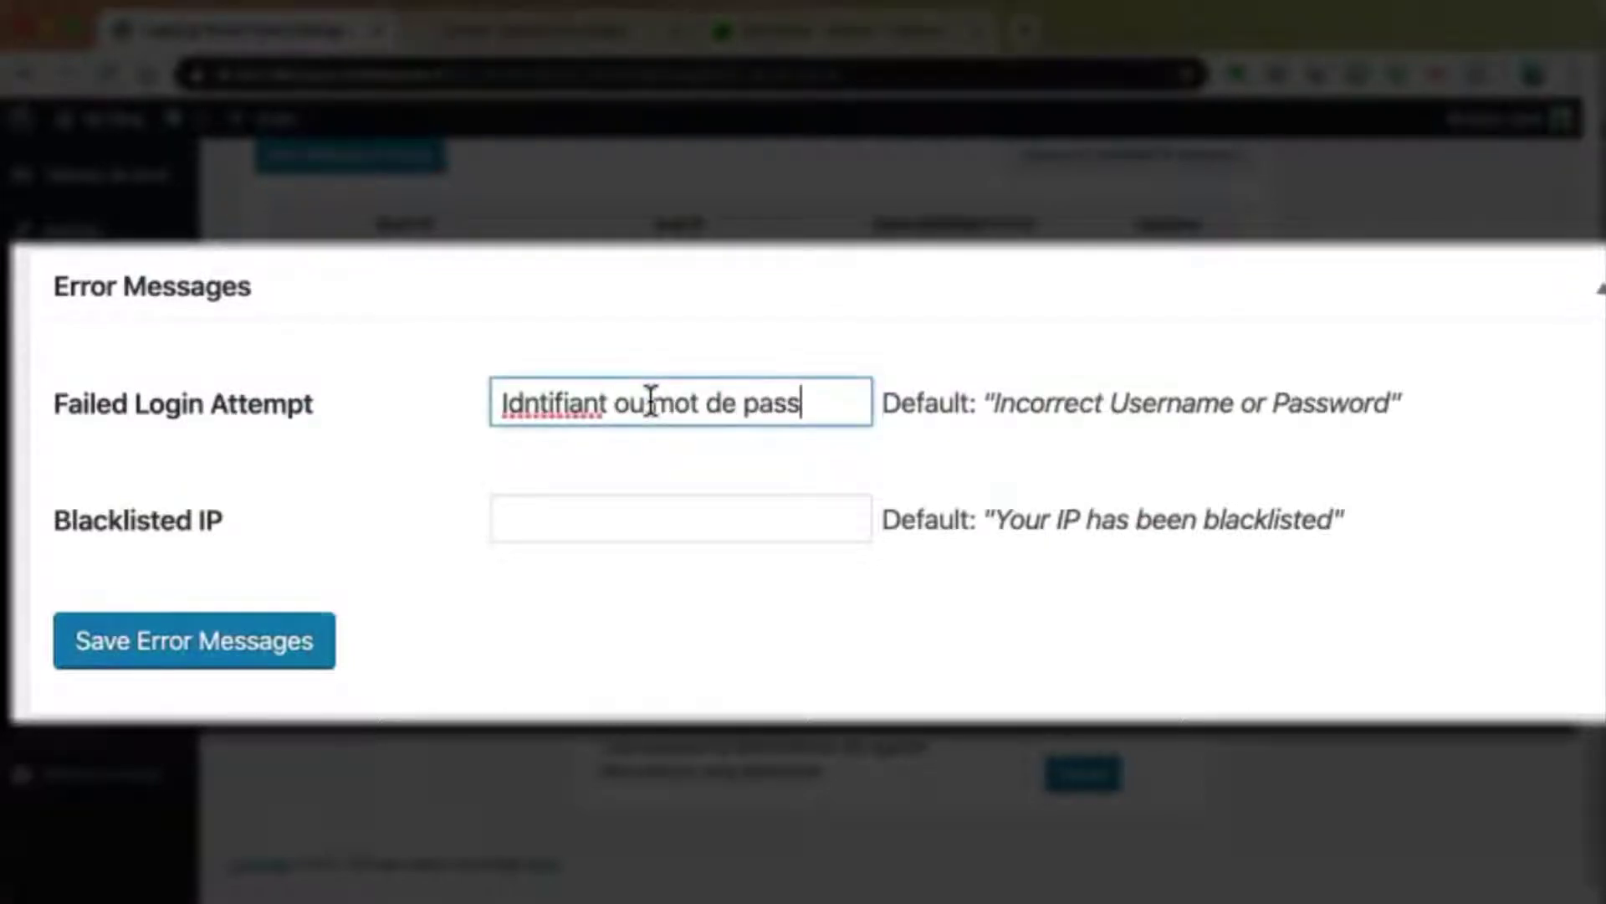
type("e incorrect")
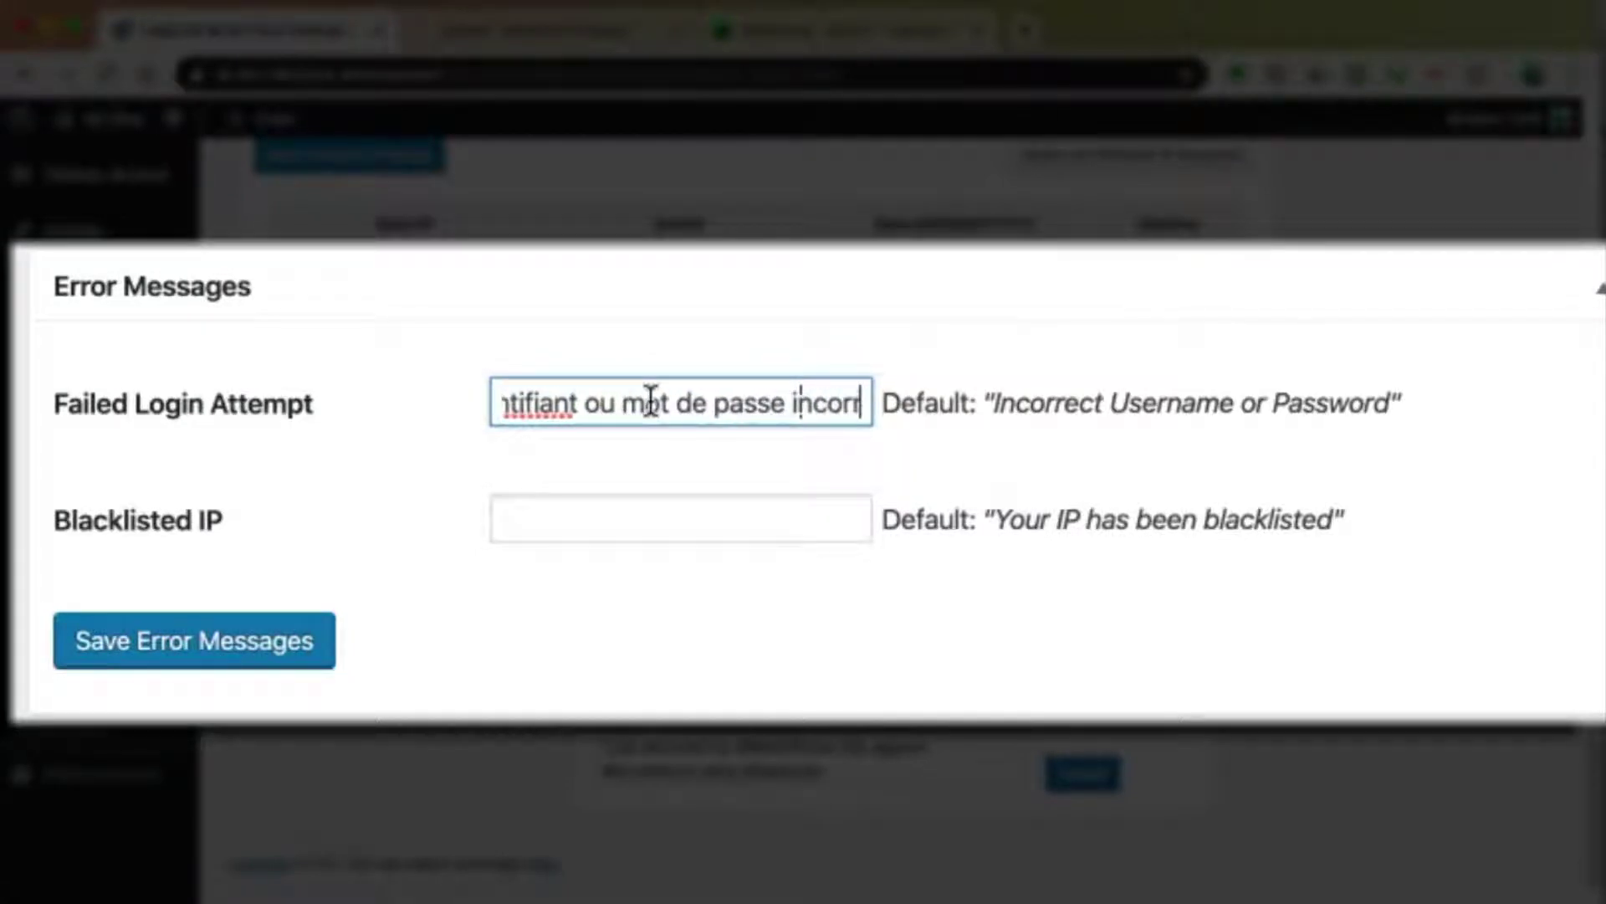
left_click_drag(519, 402, 481, 410)
left_click(526, 402)
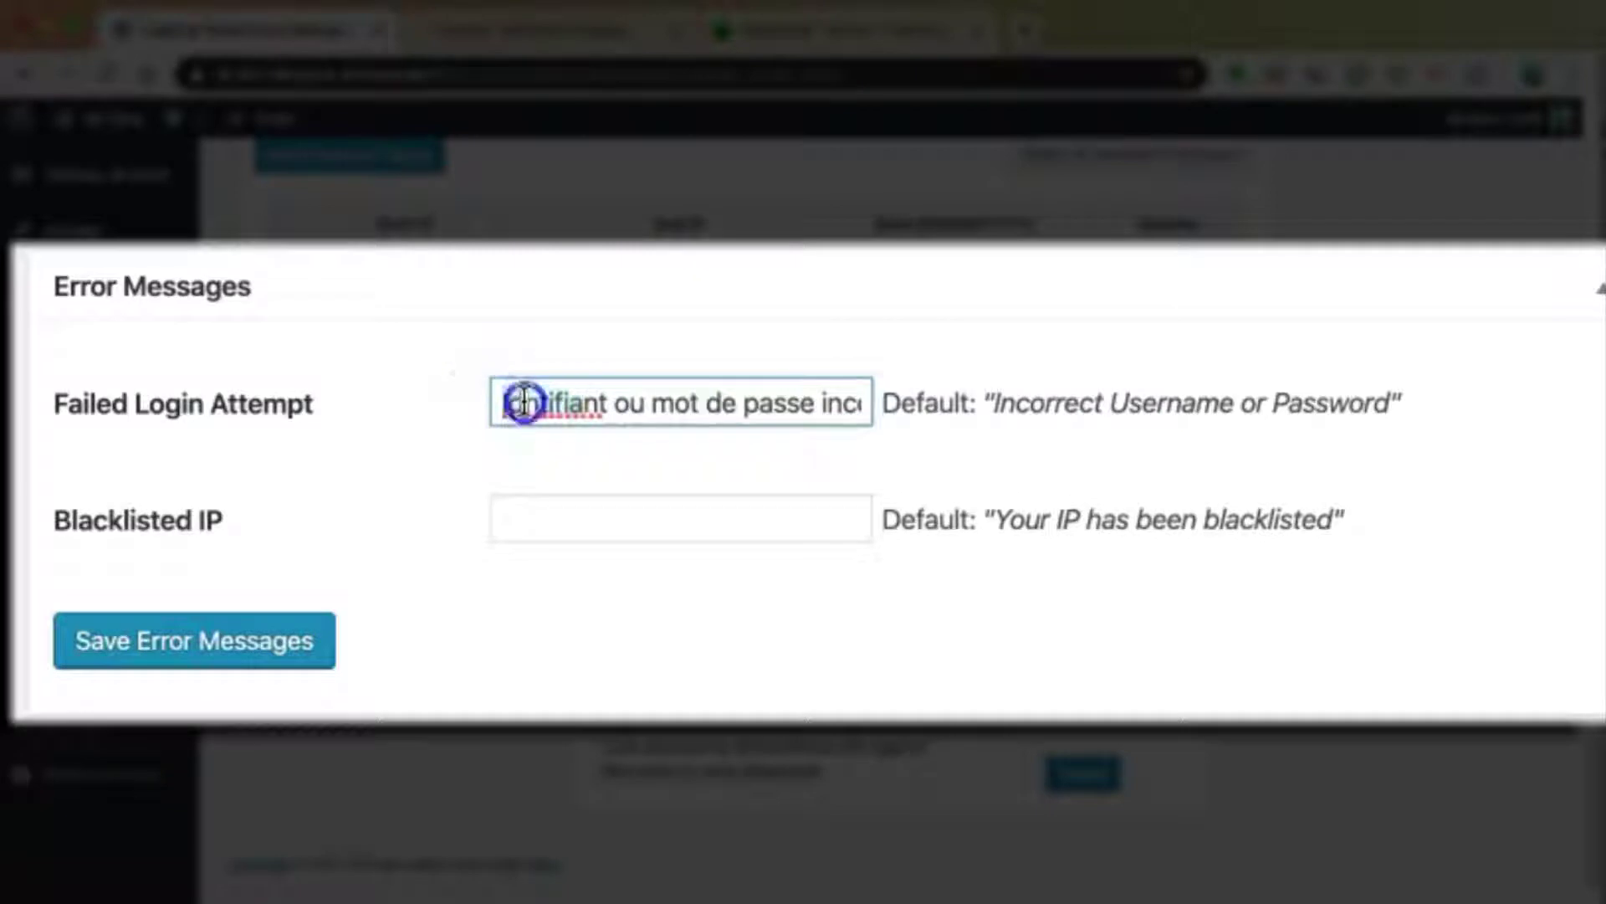
type("e")
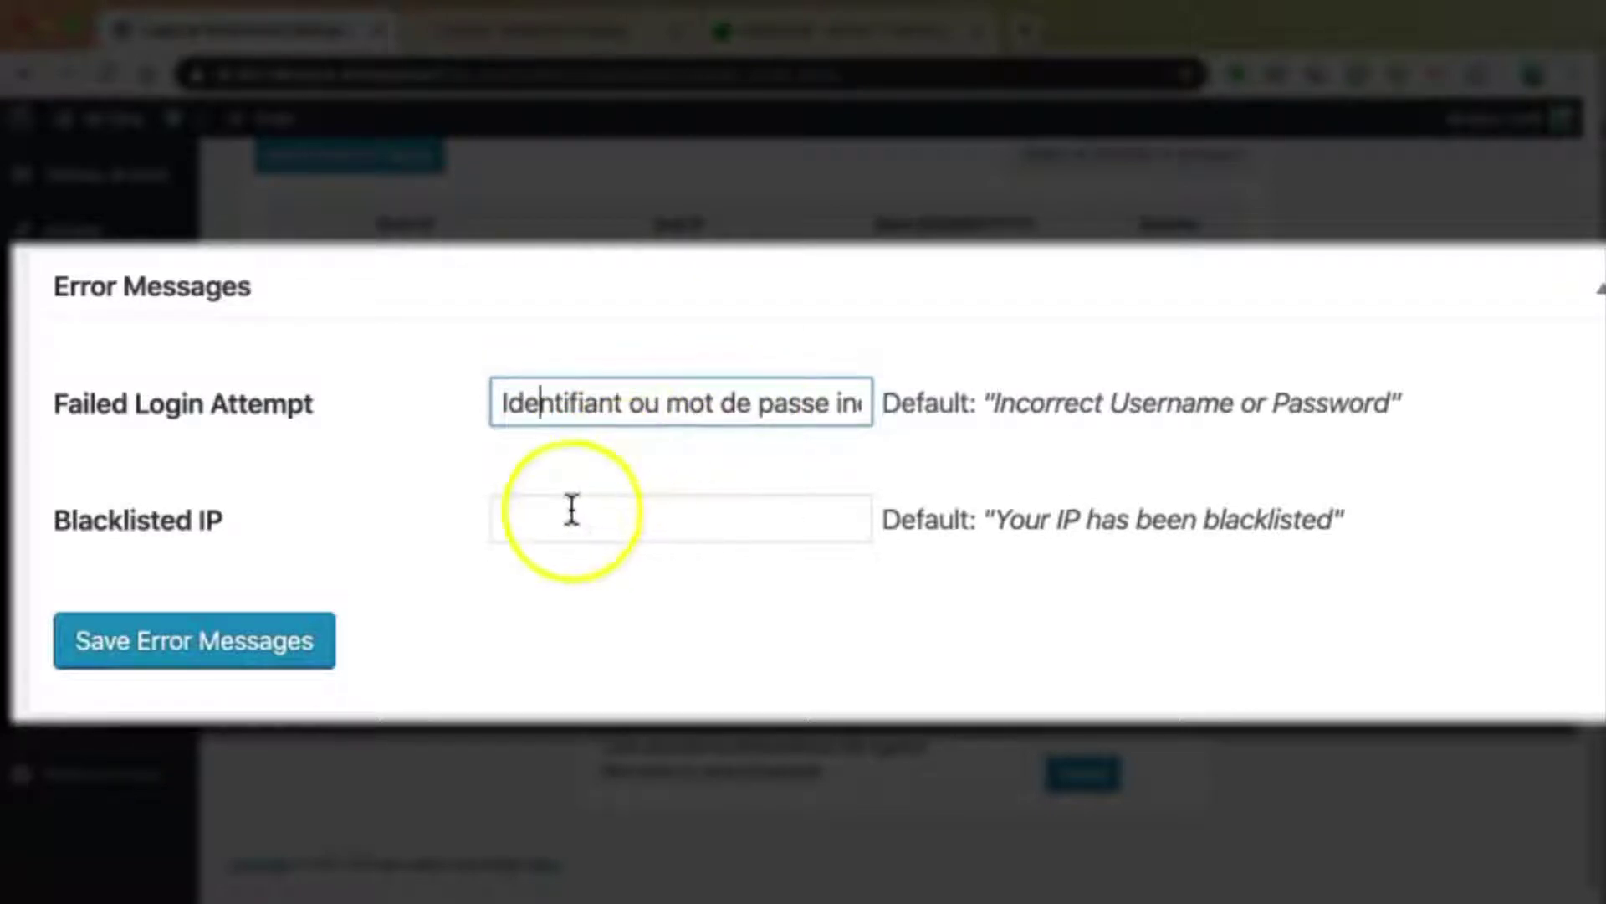
Step: Set the Blacklisted IP error message to "Votre adresse IP vient d'être Blacklistée" and save the error messages
left_click(543, 512)
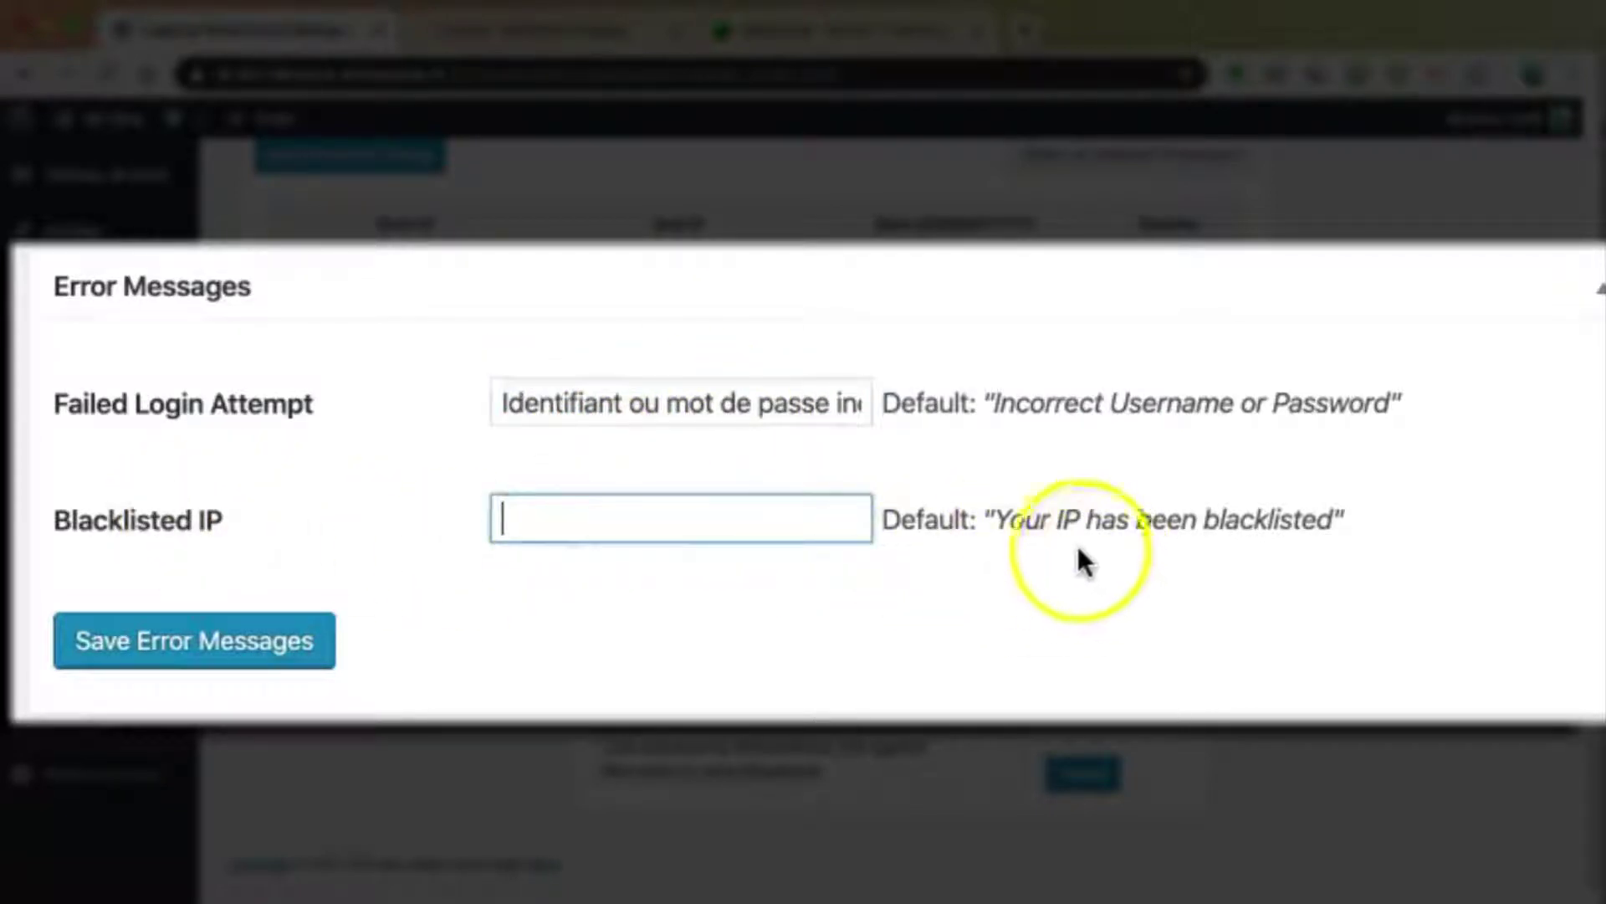
type("Vo")
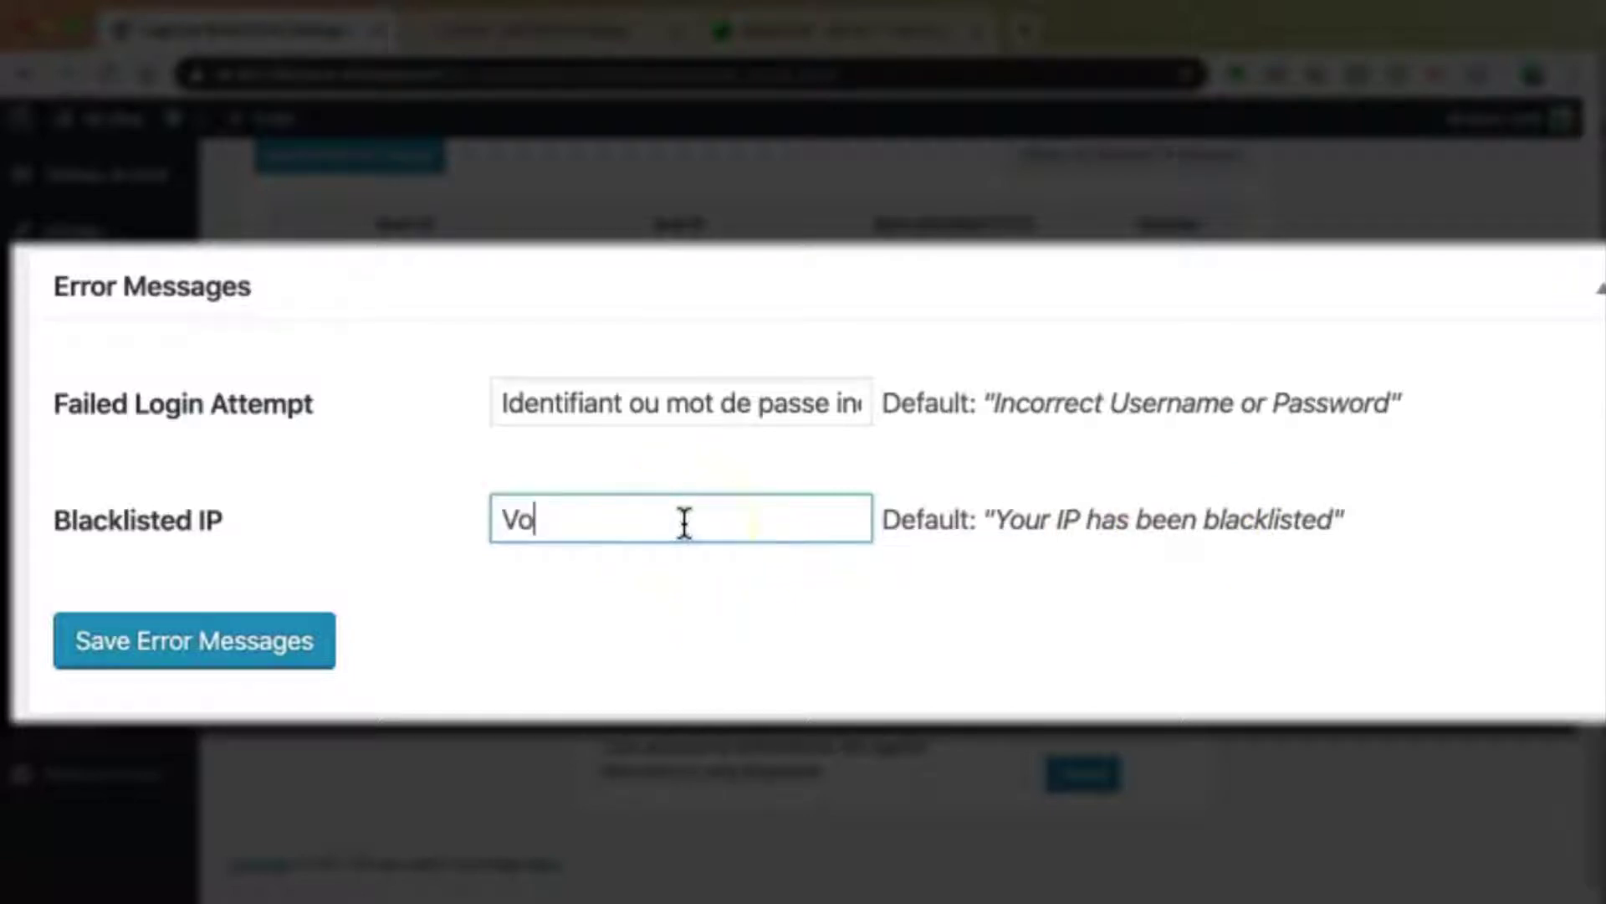
type("tre adresse IP vient")
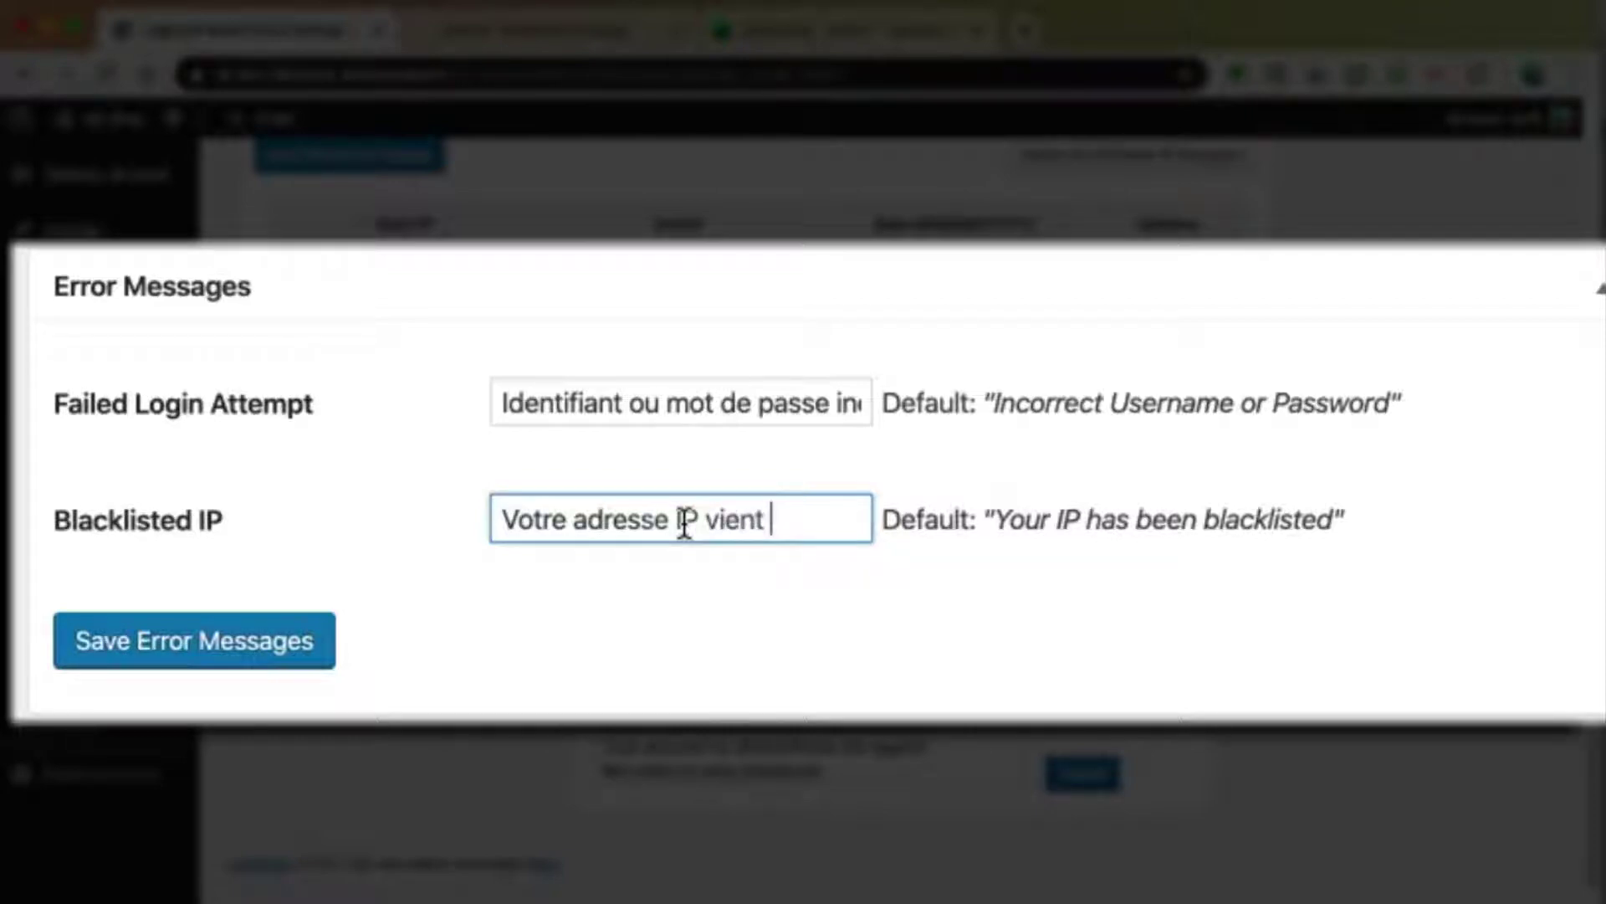
type(" d'p")
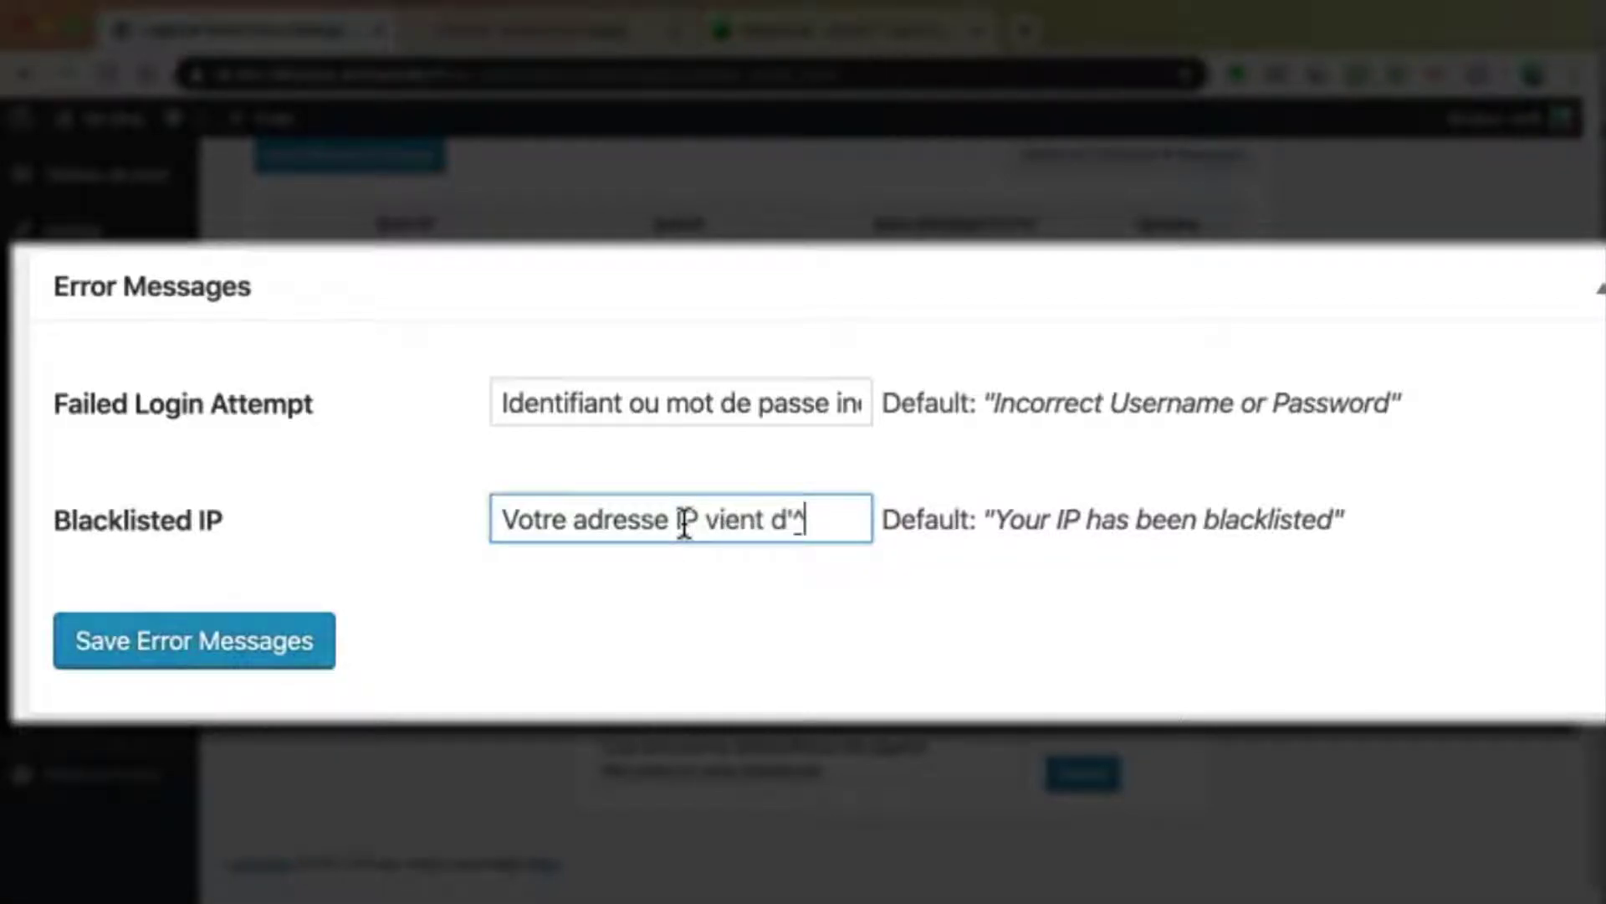
type("tre Blac")
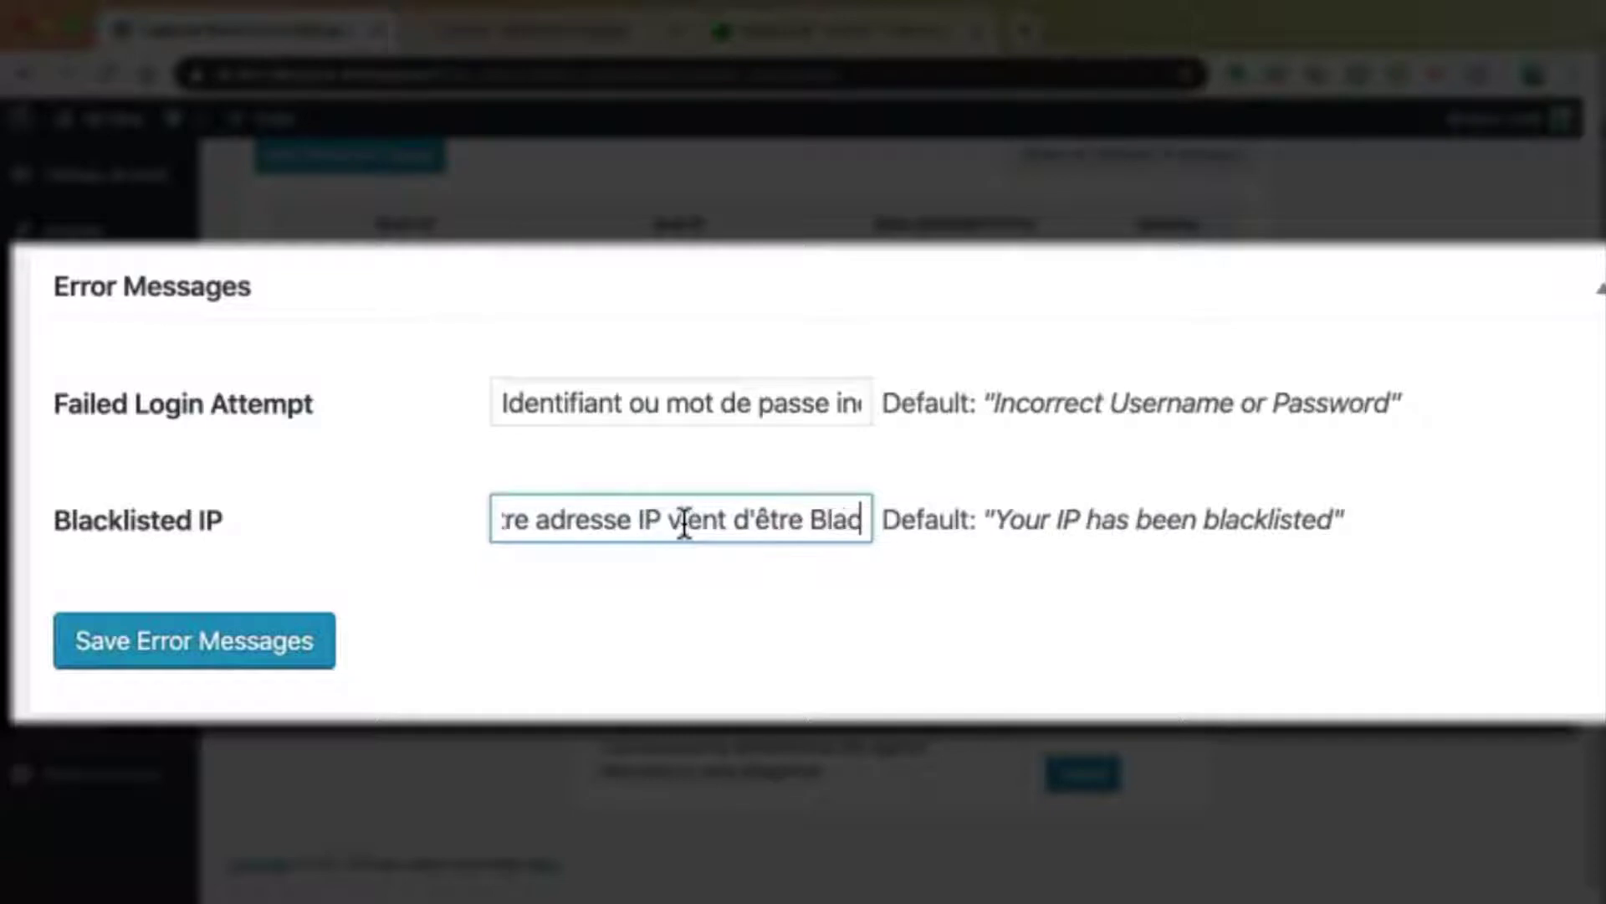
type("klisté")
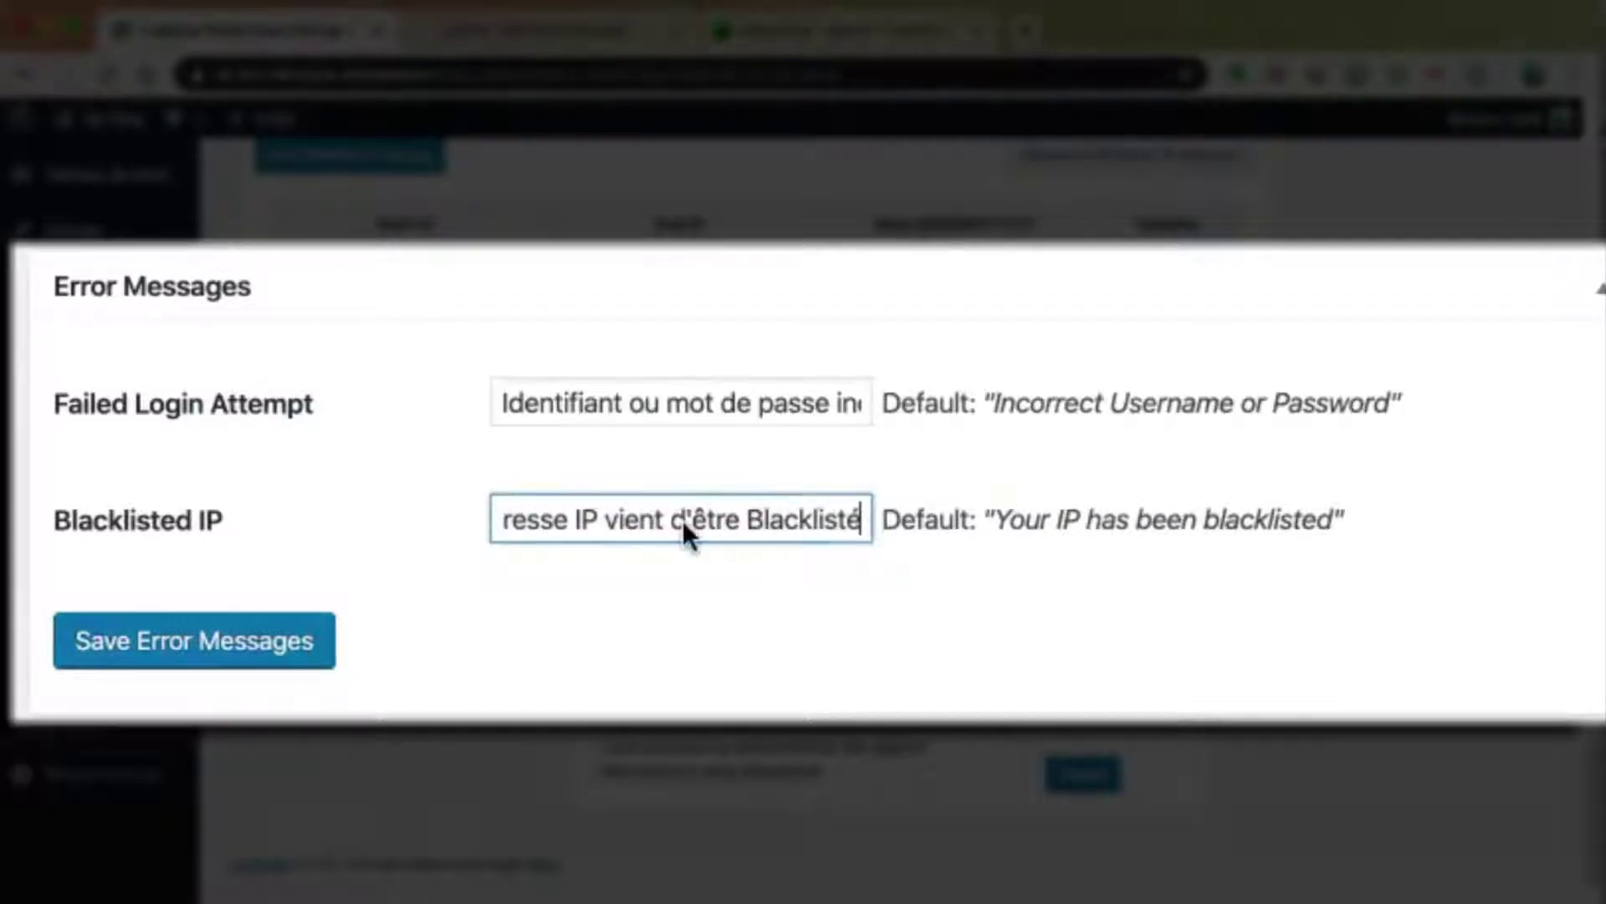
left_click(690, 457)
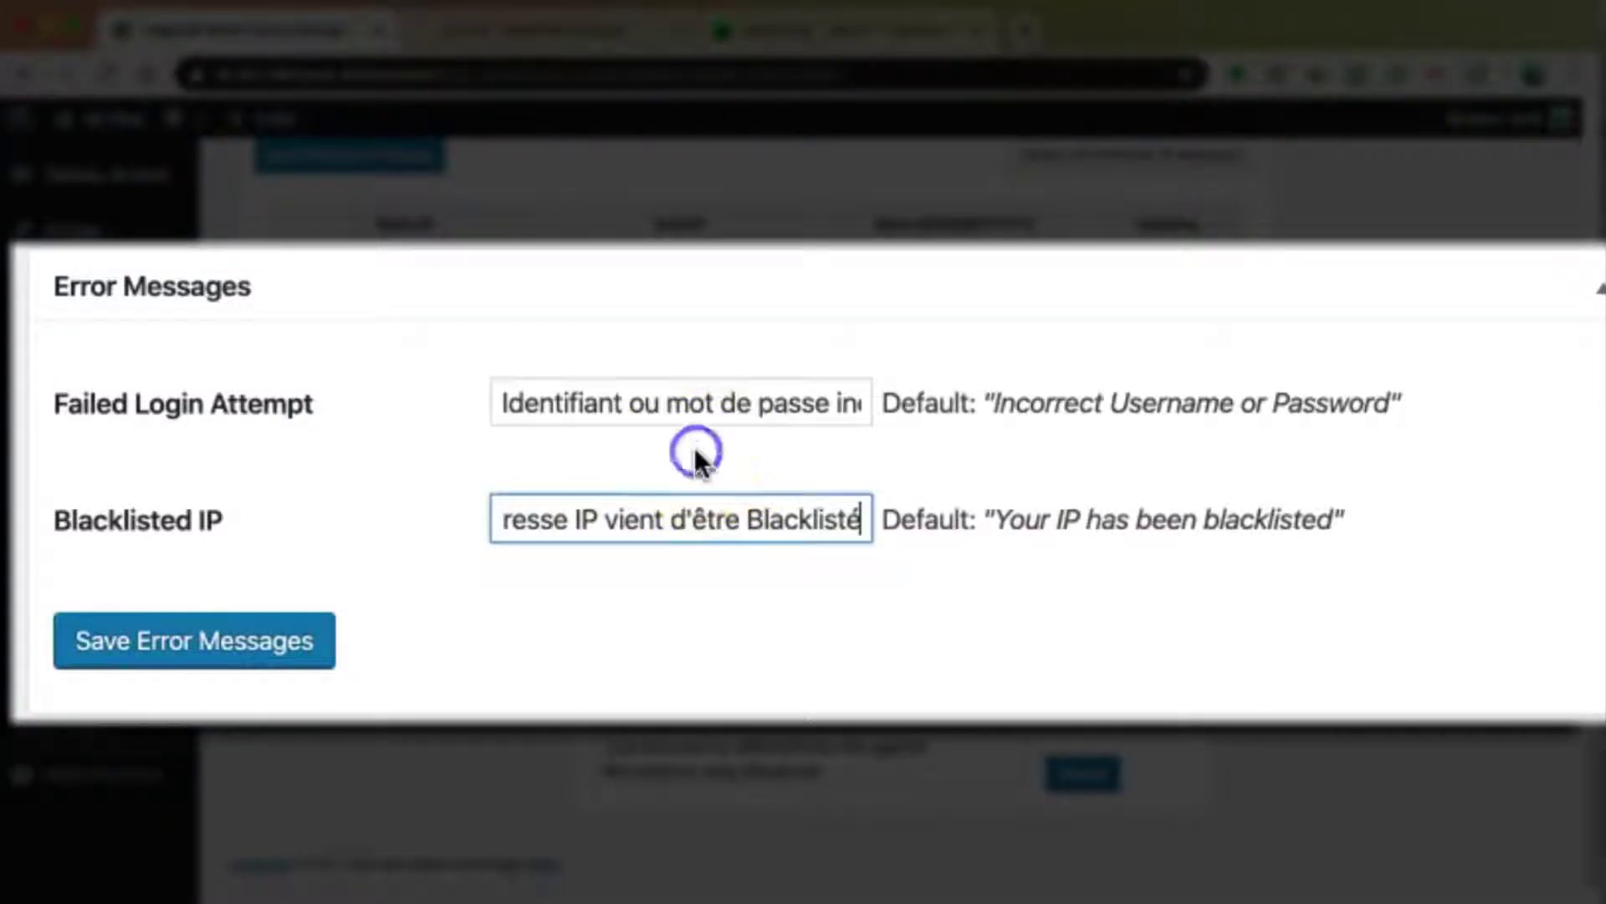
left_click(675, 545)
left_click_drag(770, 519, 934, 519)
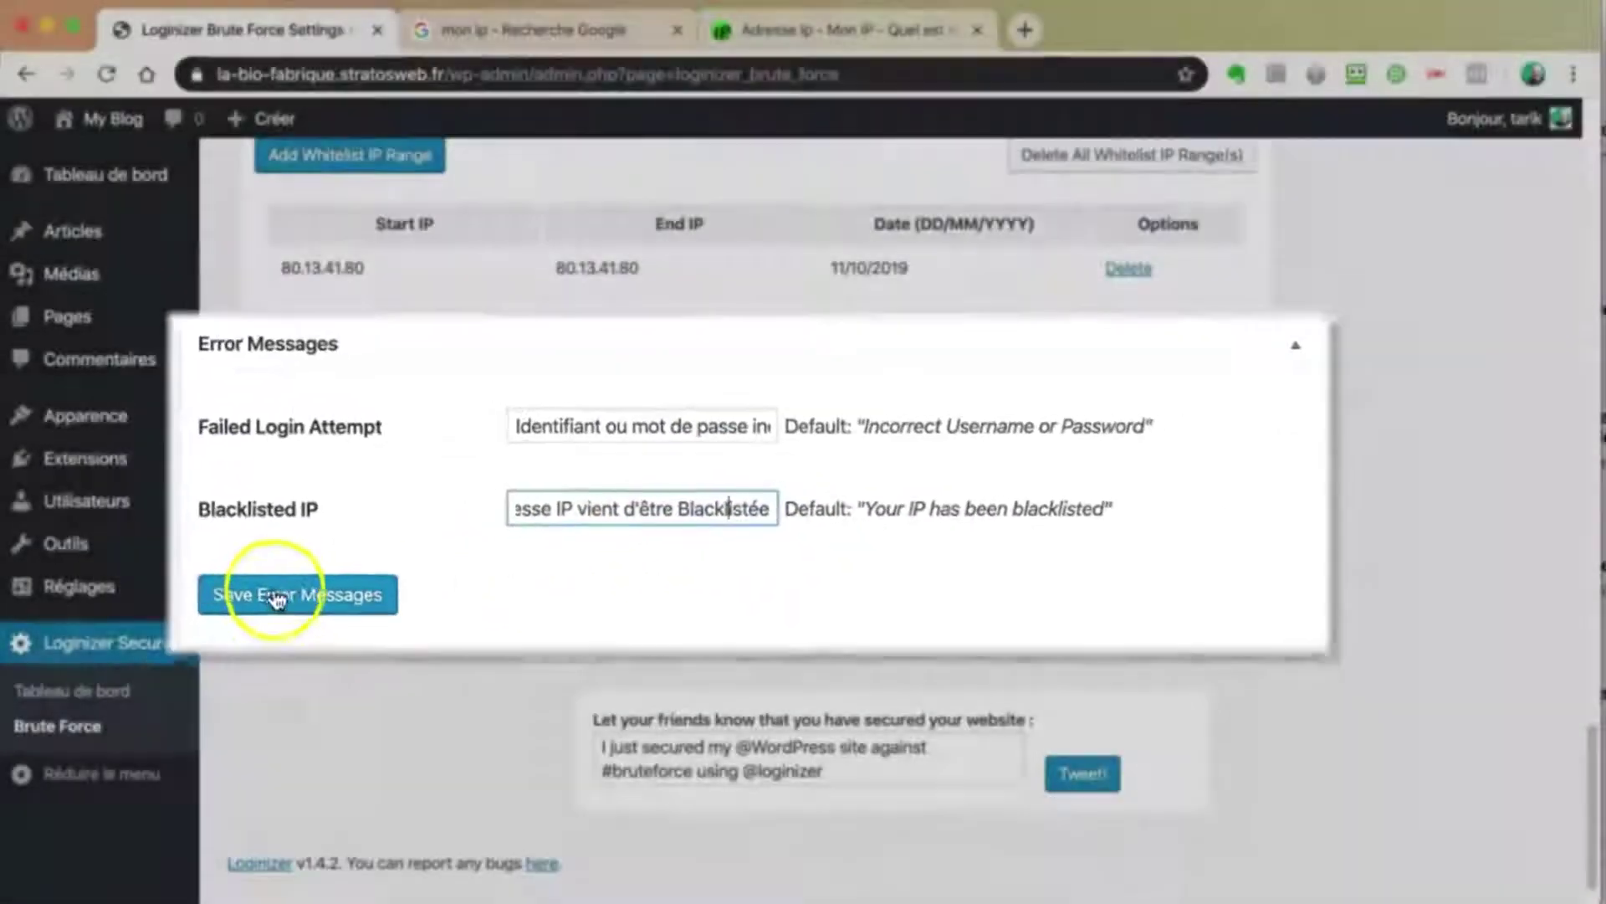
left_click(167, 645)
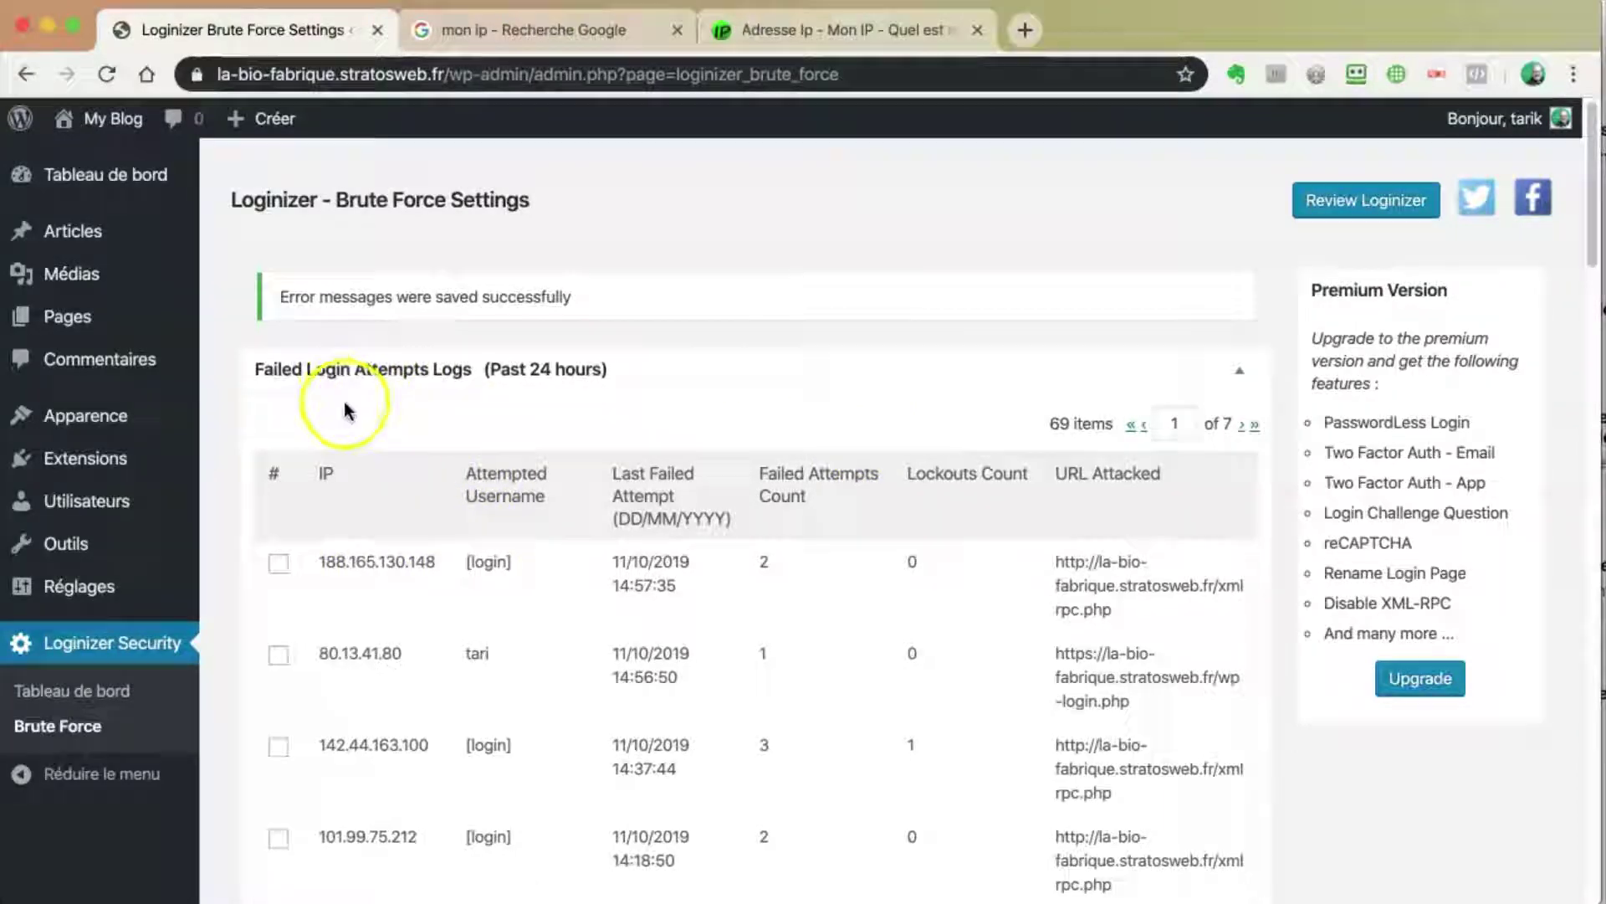
Step: Review the error messages and the blacklist and whitelist sections on the reloaded Brute Force settings page
scroll(341, 402, "down", 10)
scroll(341, 418, "down", 15)
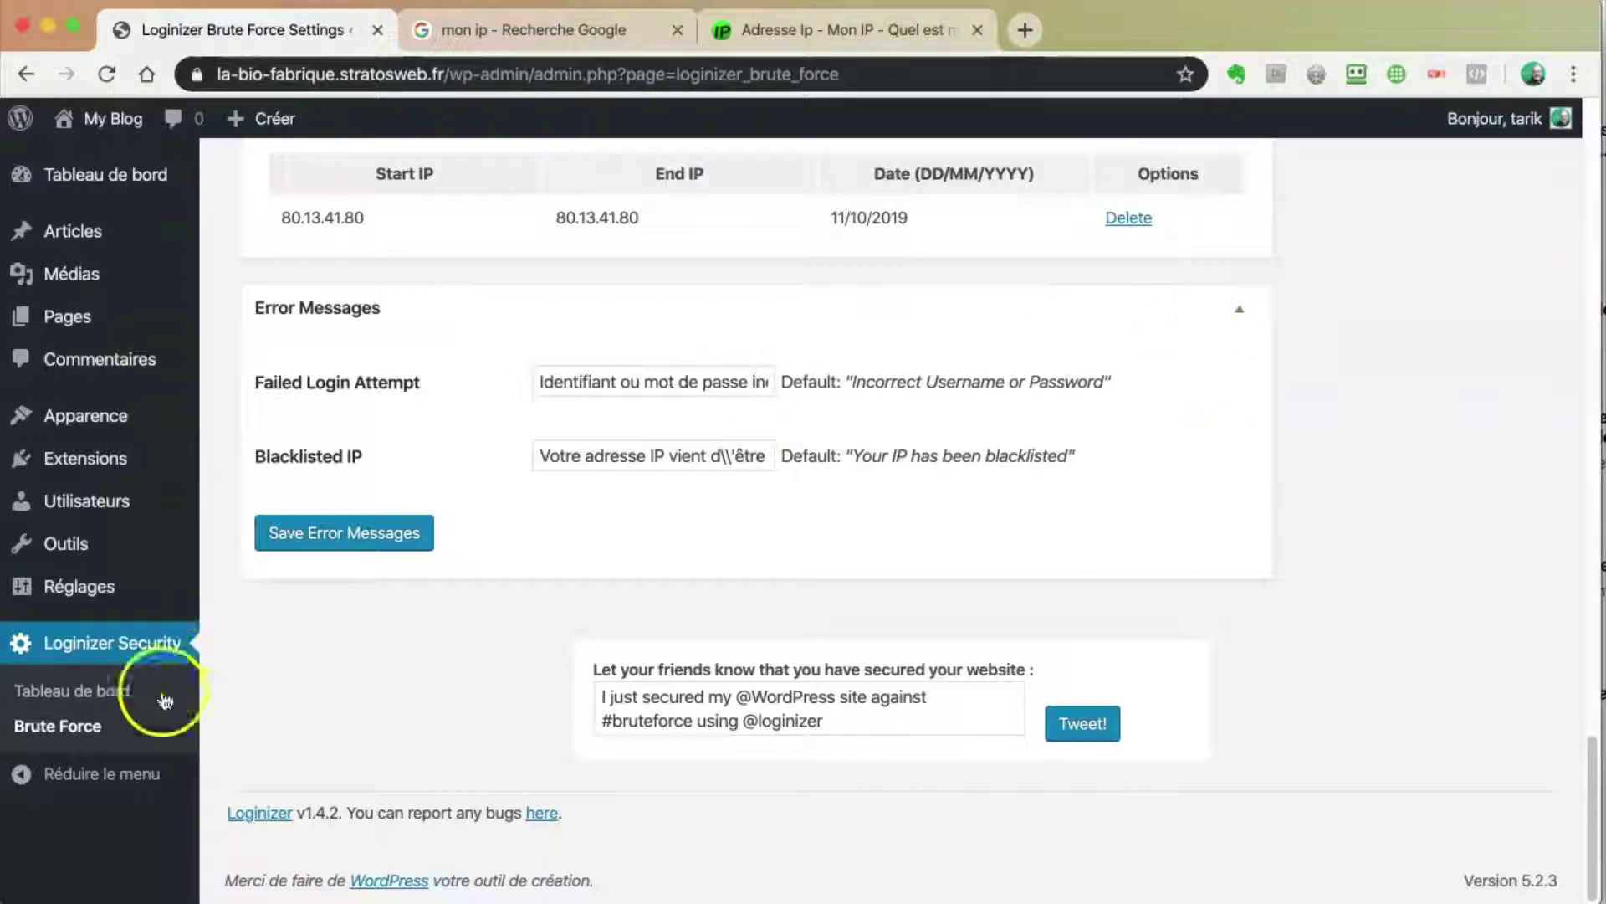
scroll(681, 620, "up", 15)
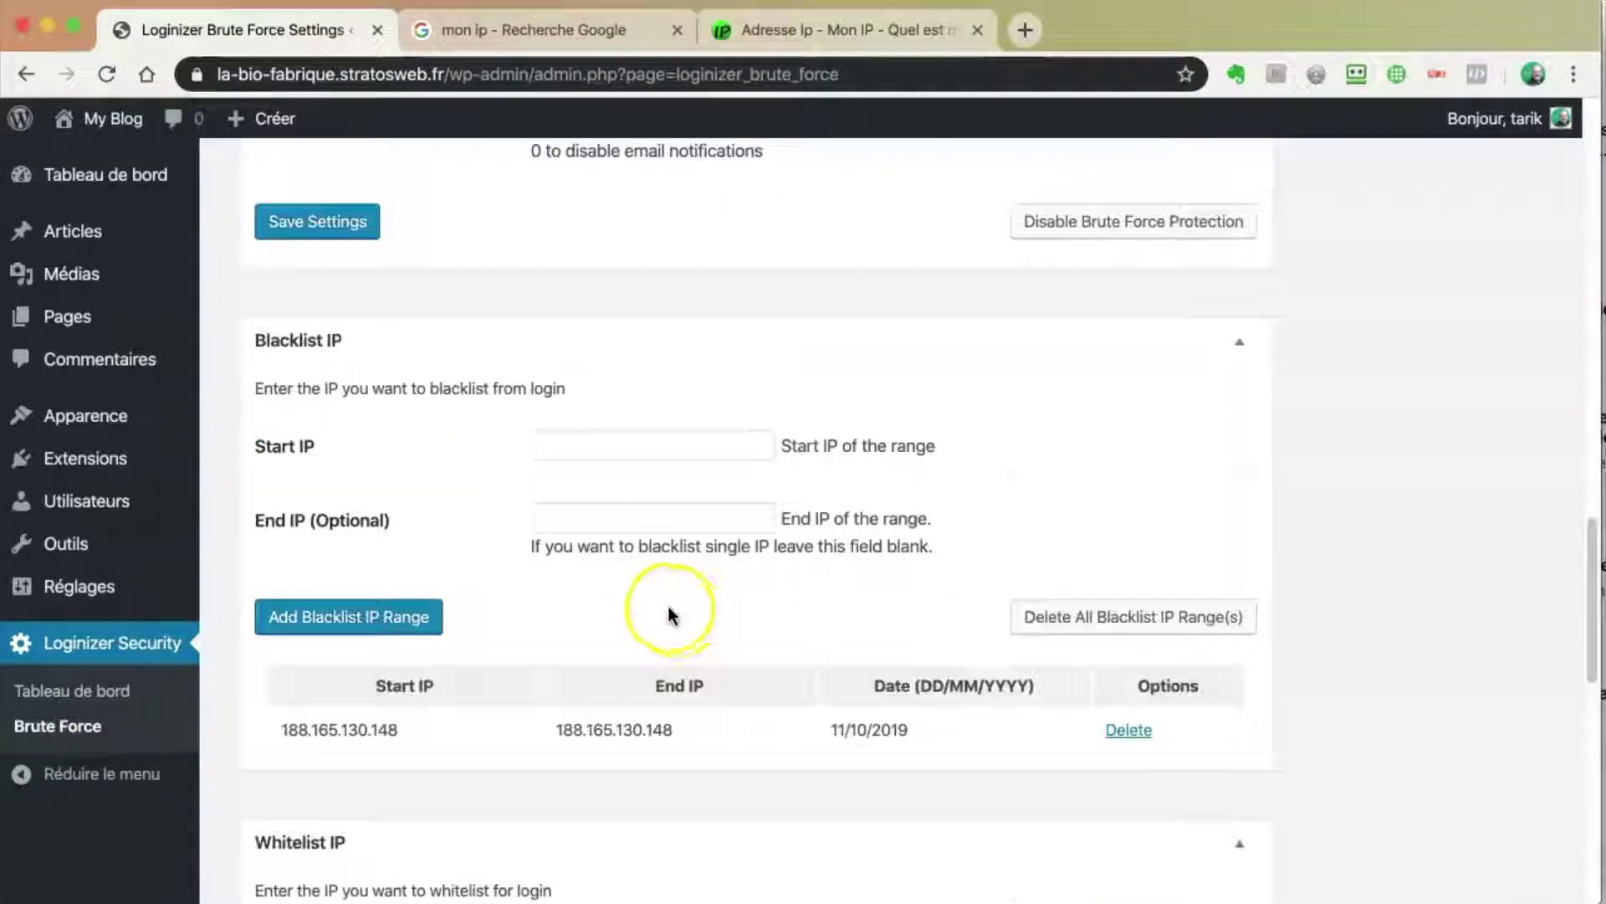
scroll(922, 500, "up", 15)
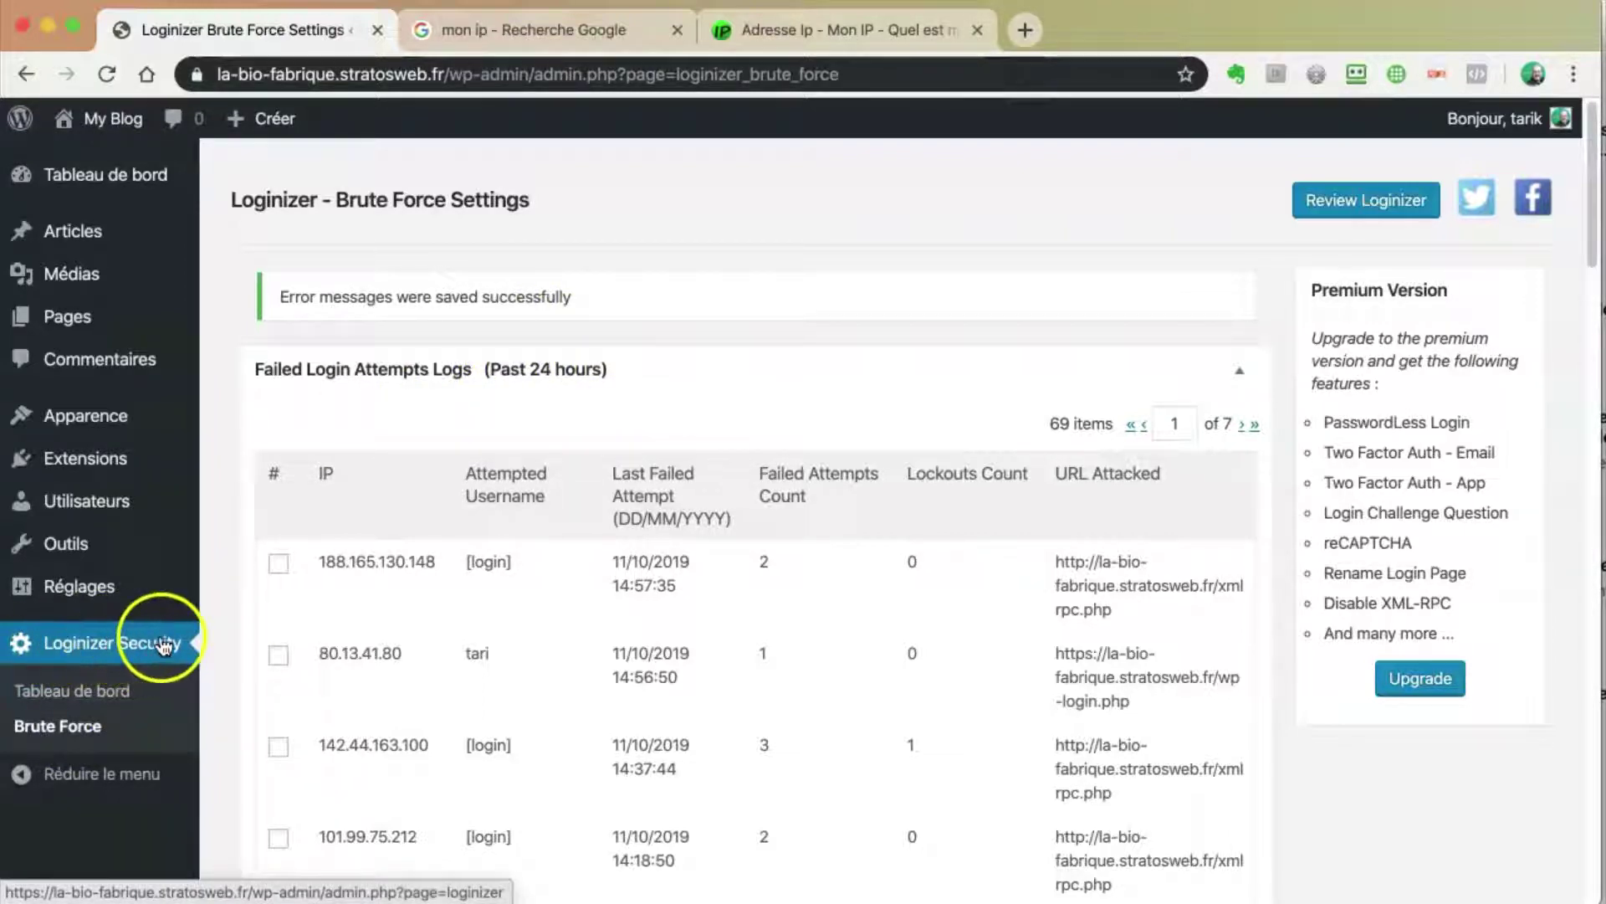
Step: Open the page for adding extensions and search the directory for "loginizer"
left_click(88, 463)
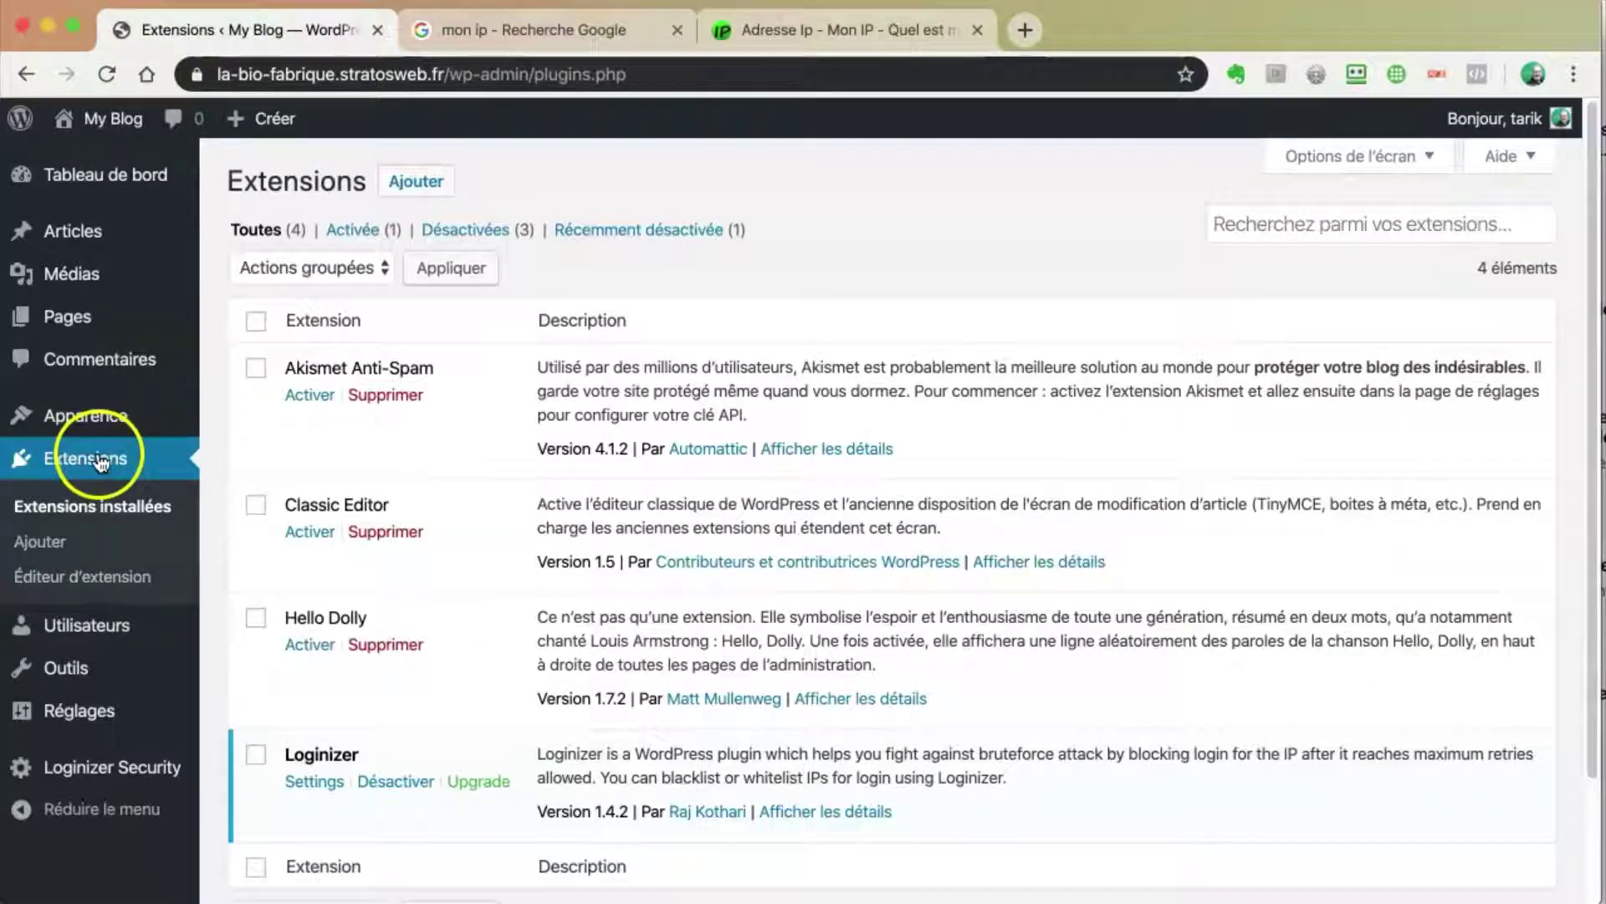
left_click(417, 183)
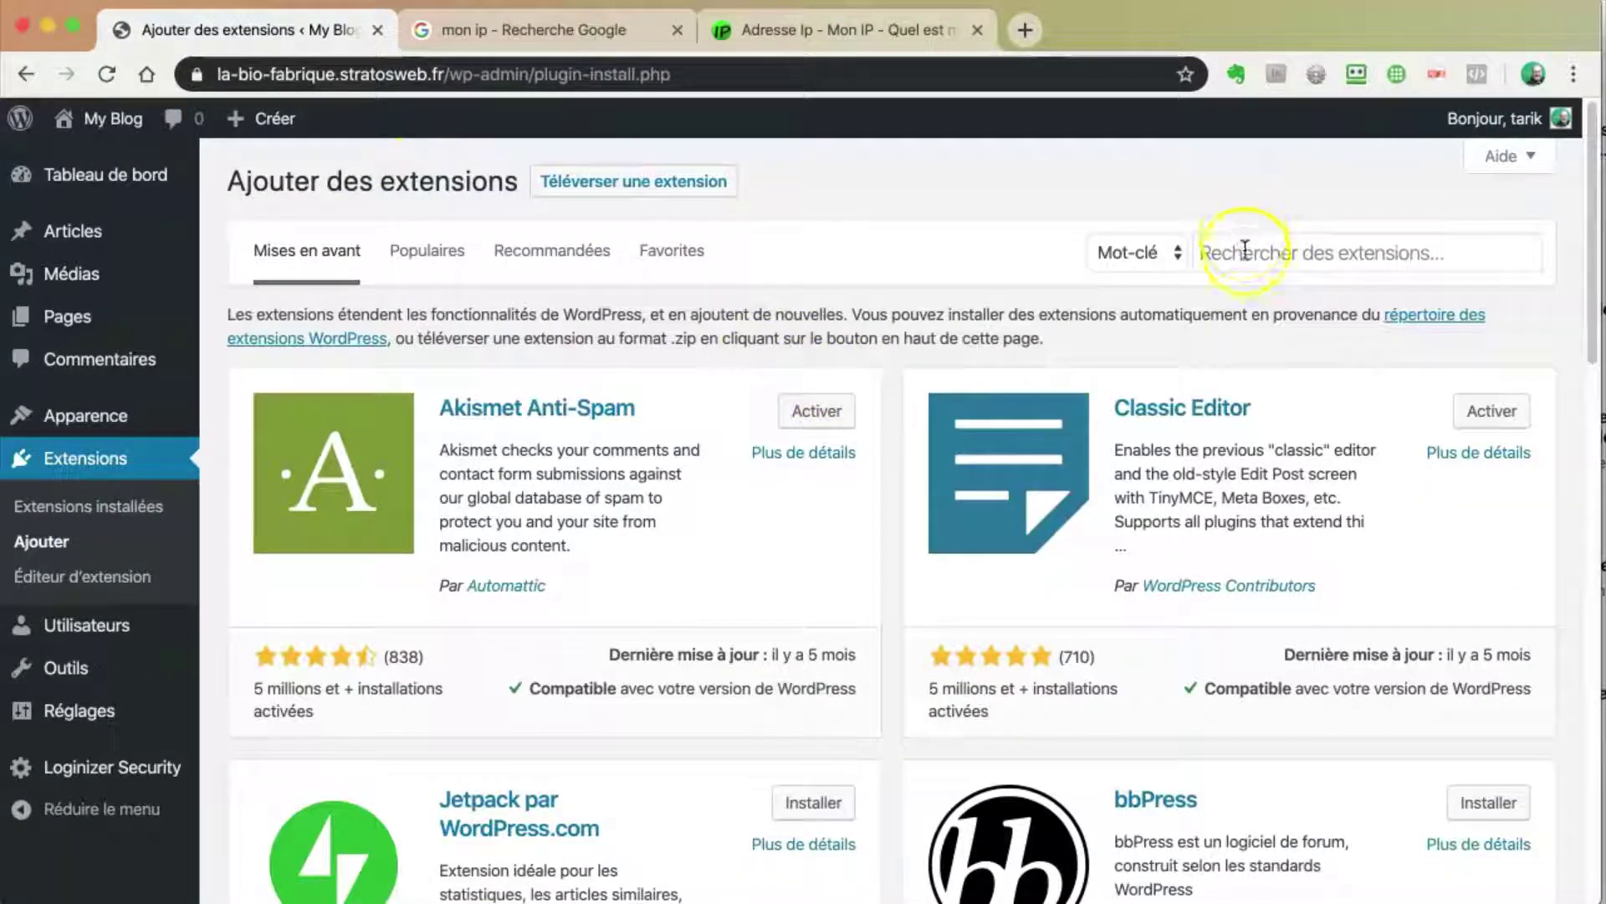
left_click(1243, 249)
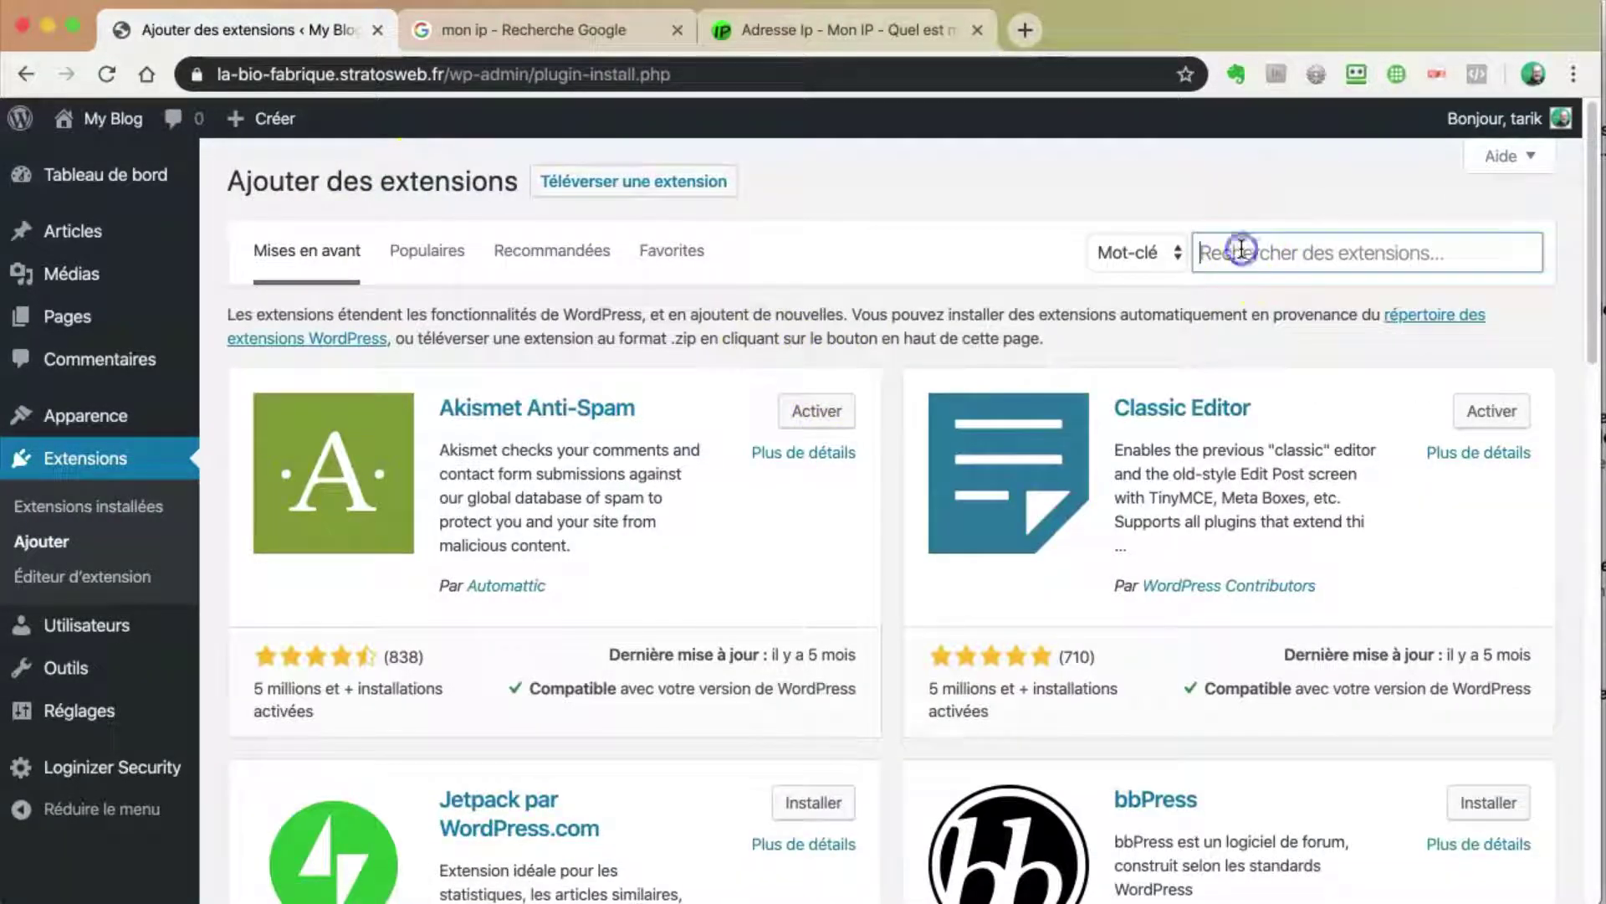
type("lo")
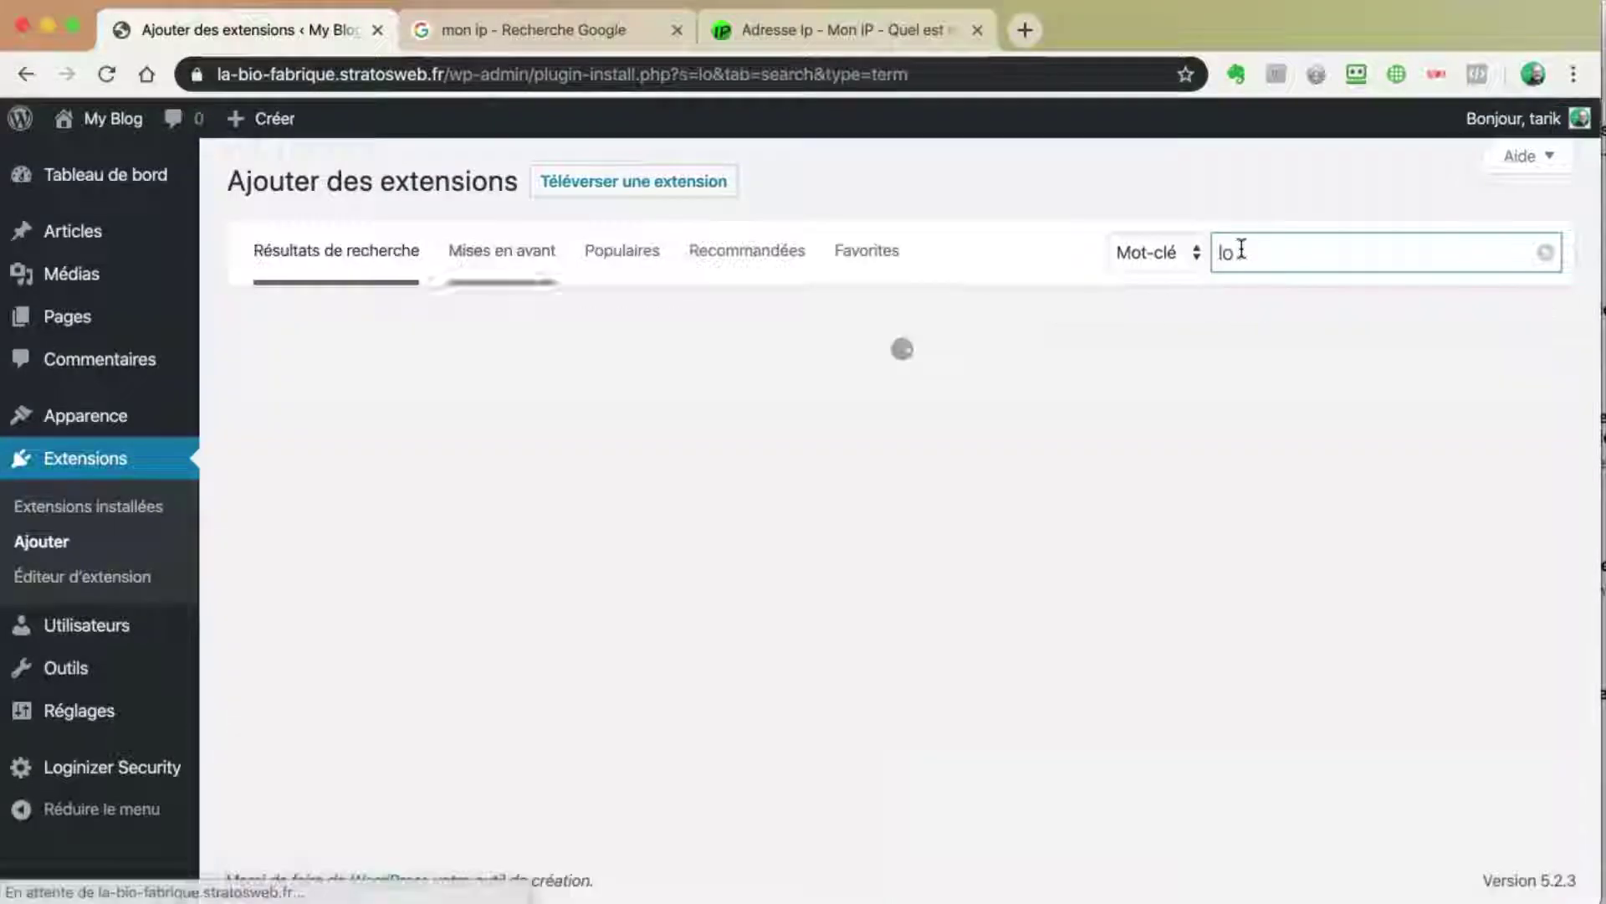
type("g")
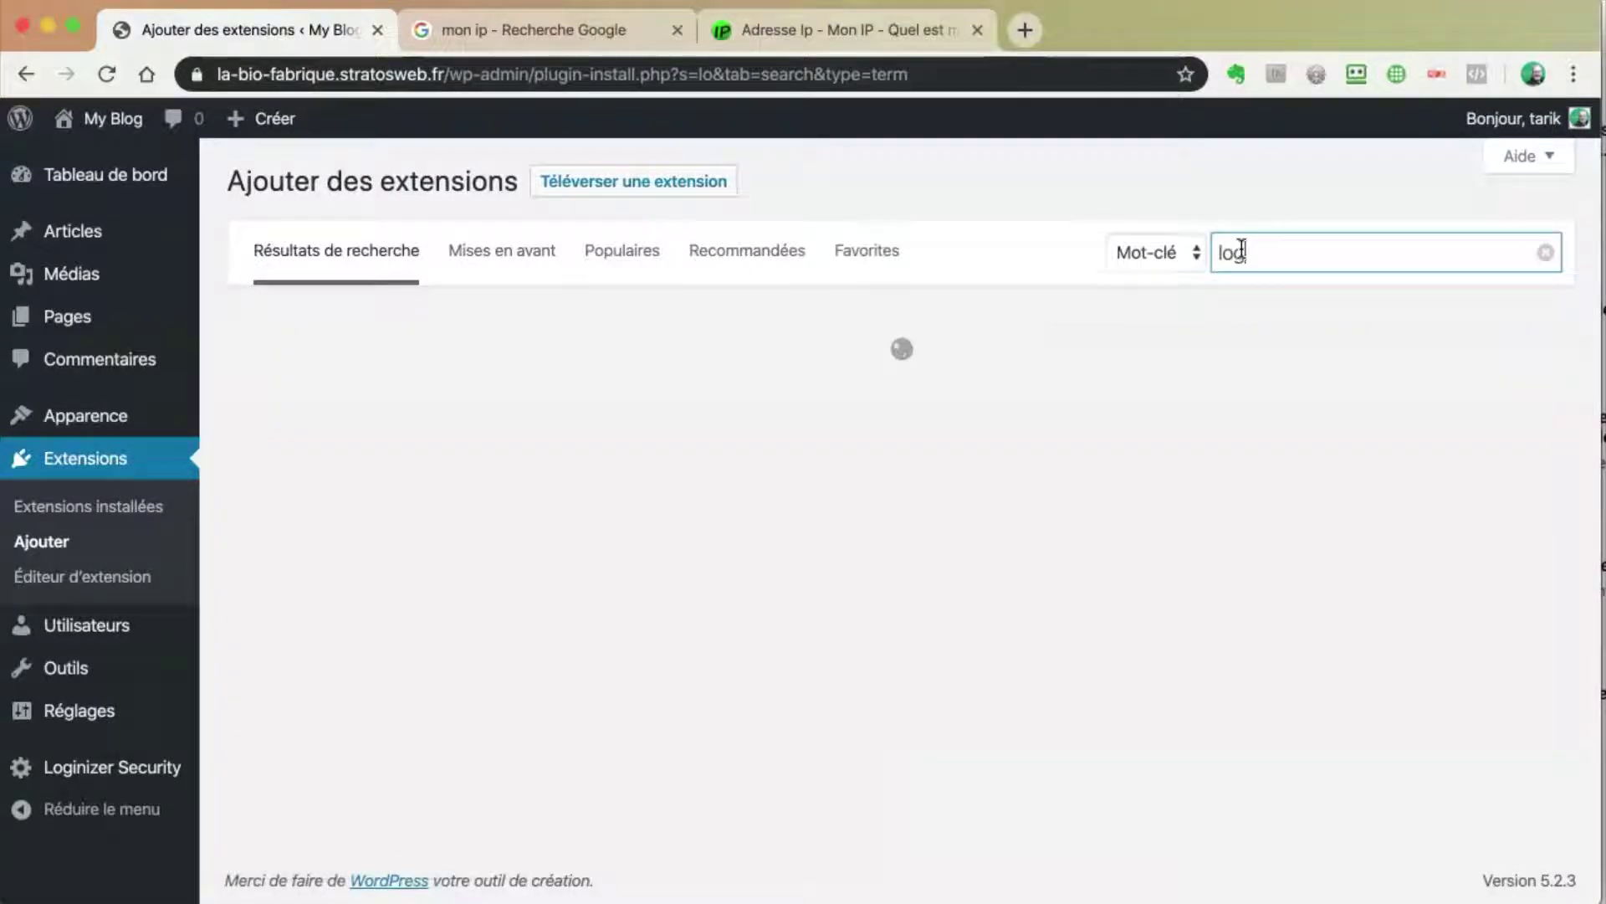
type("inizer")
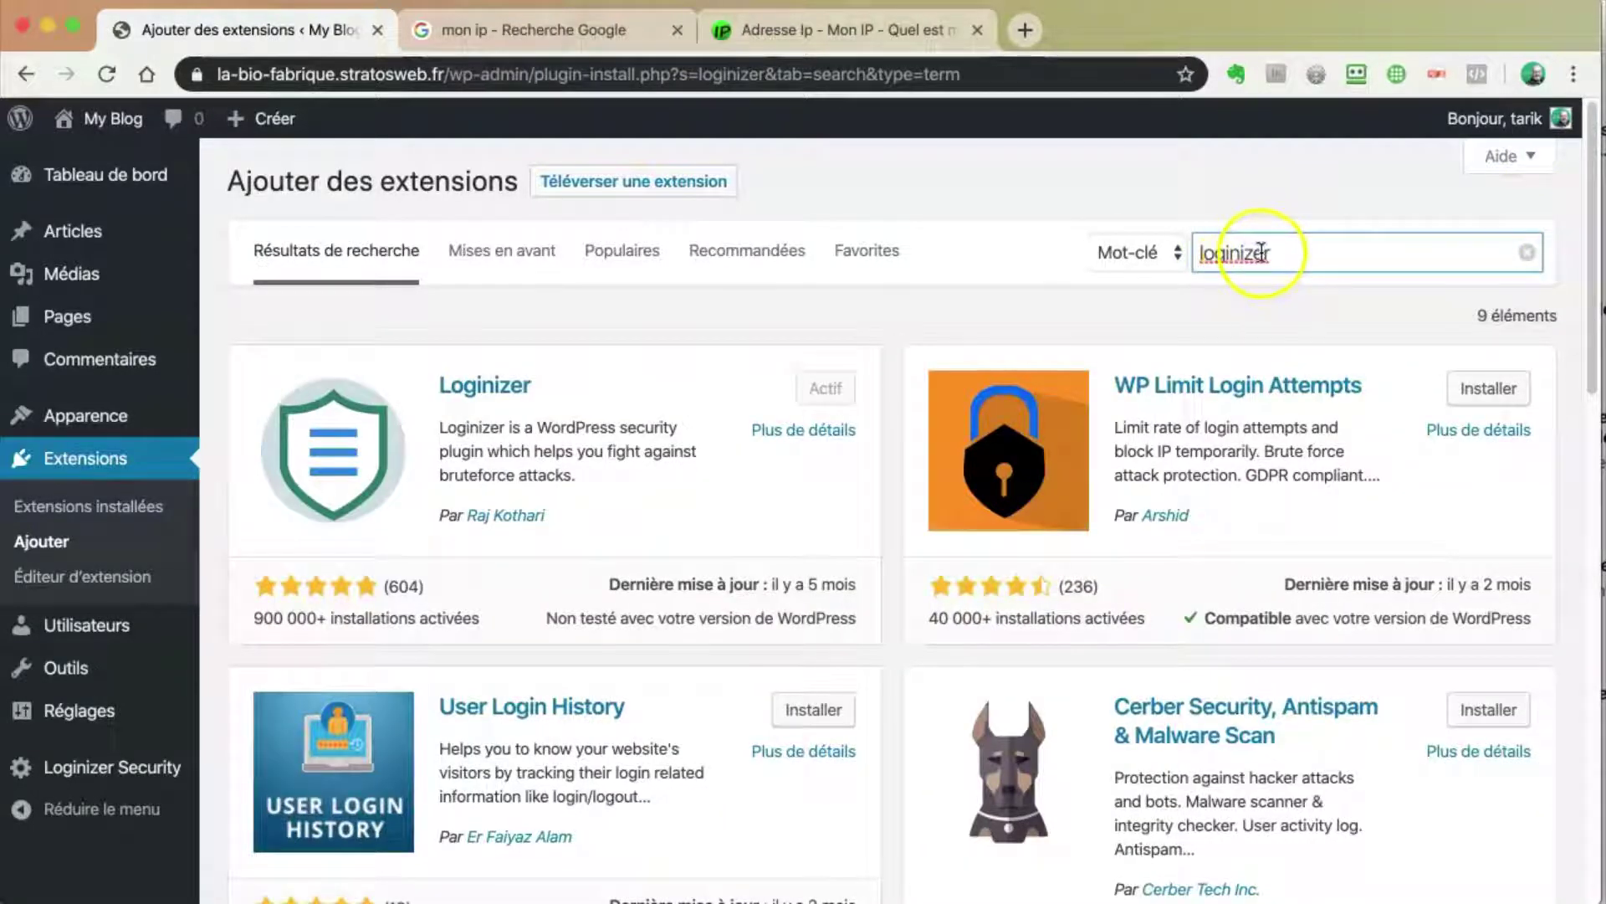
Step: Extend the extension search to "loginizer Security" and look through the results for comparable login security extensions
left_click(1285, 254)
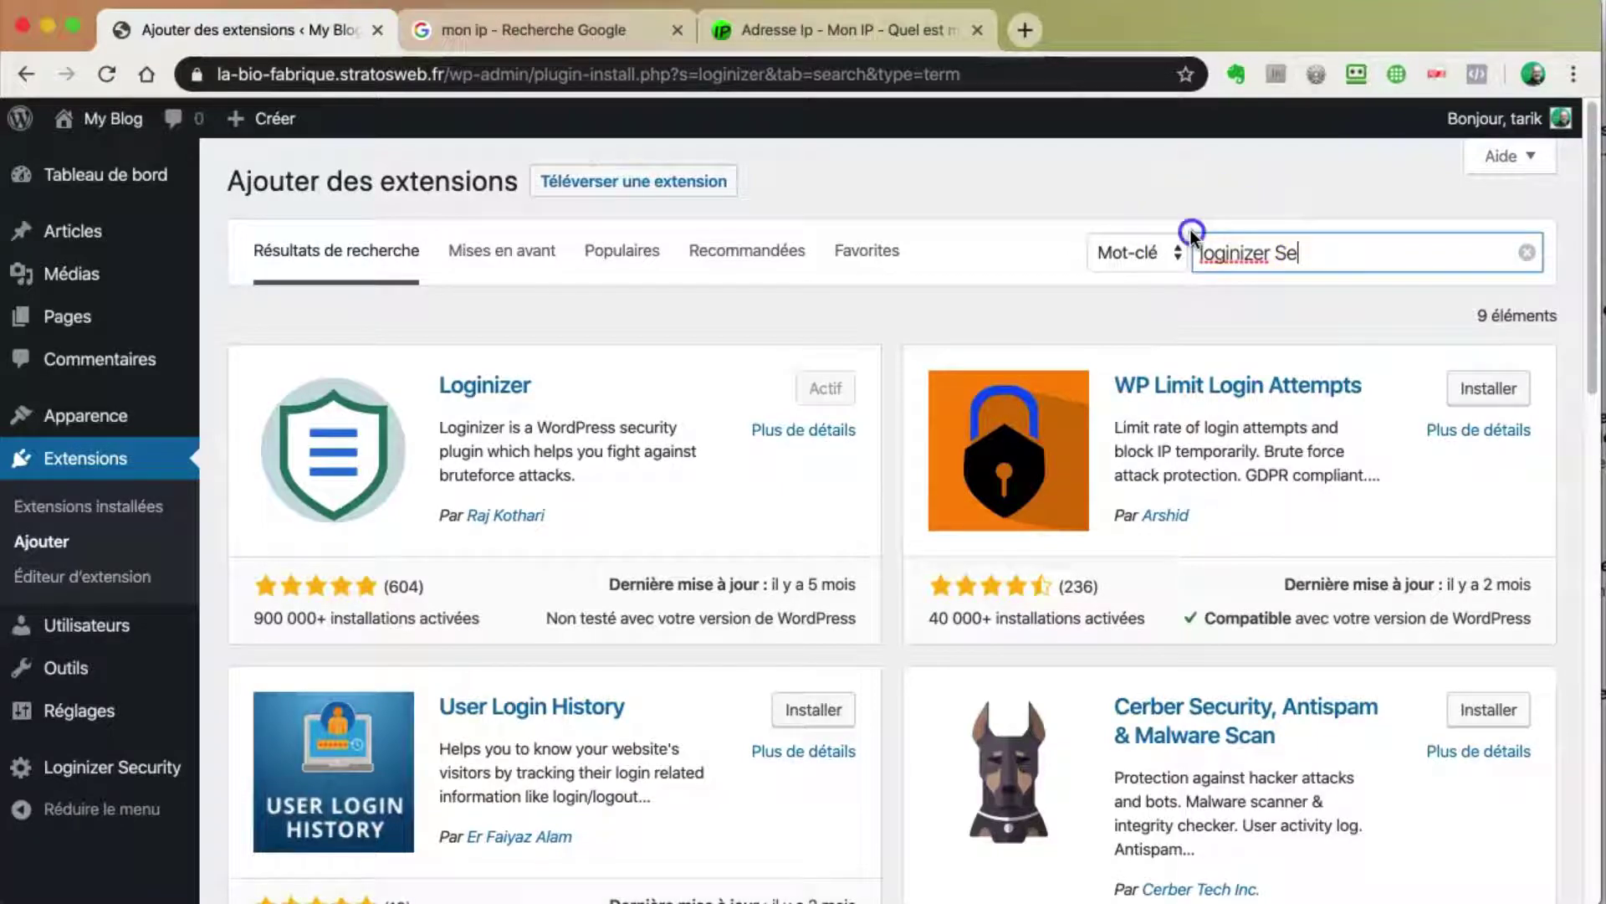
type("curity")
scroll(910, 479, "down", 5)
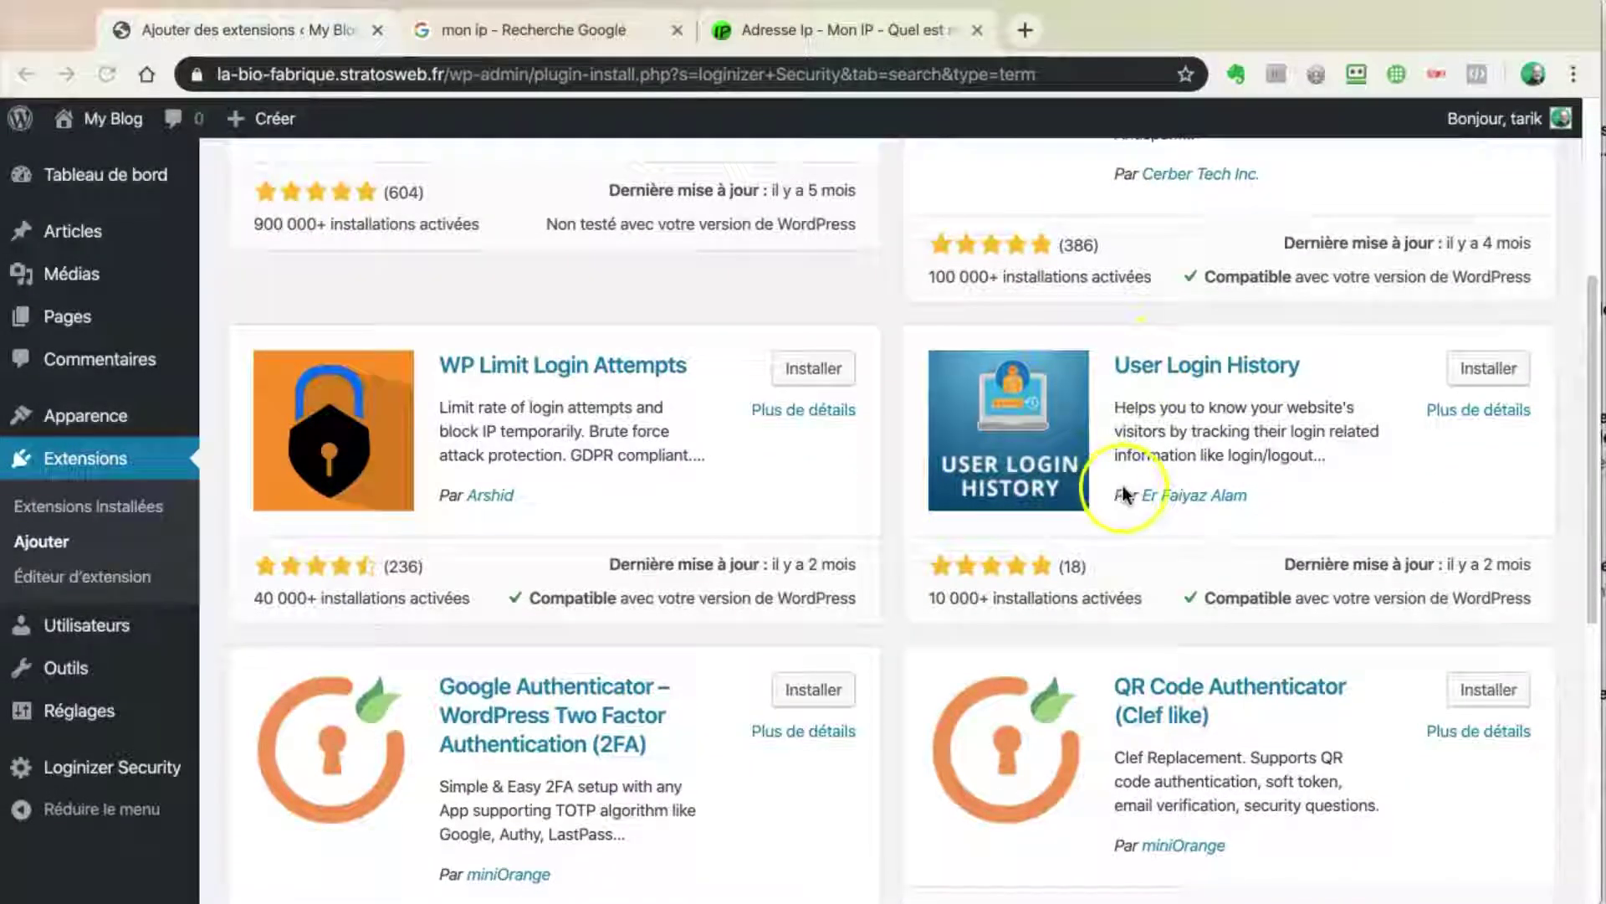
scroll(1111, 483, "down", 8)
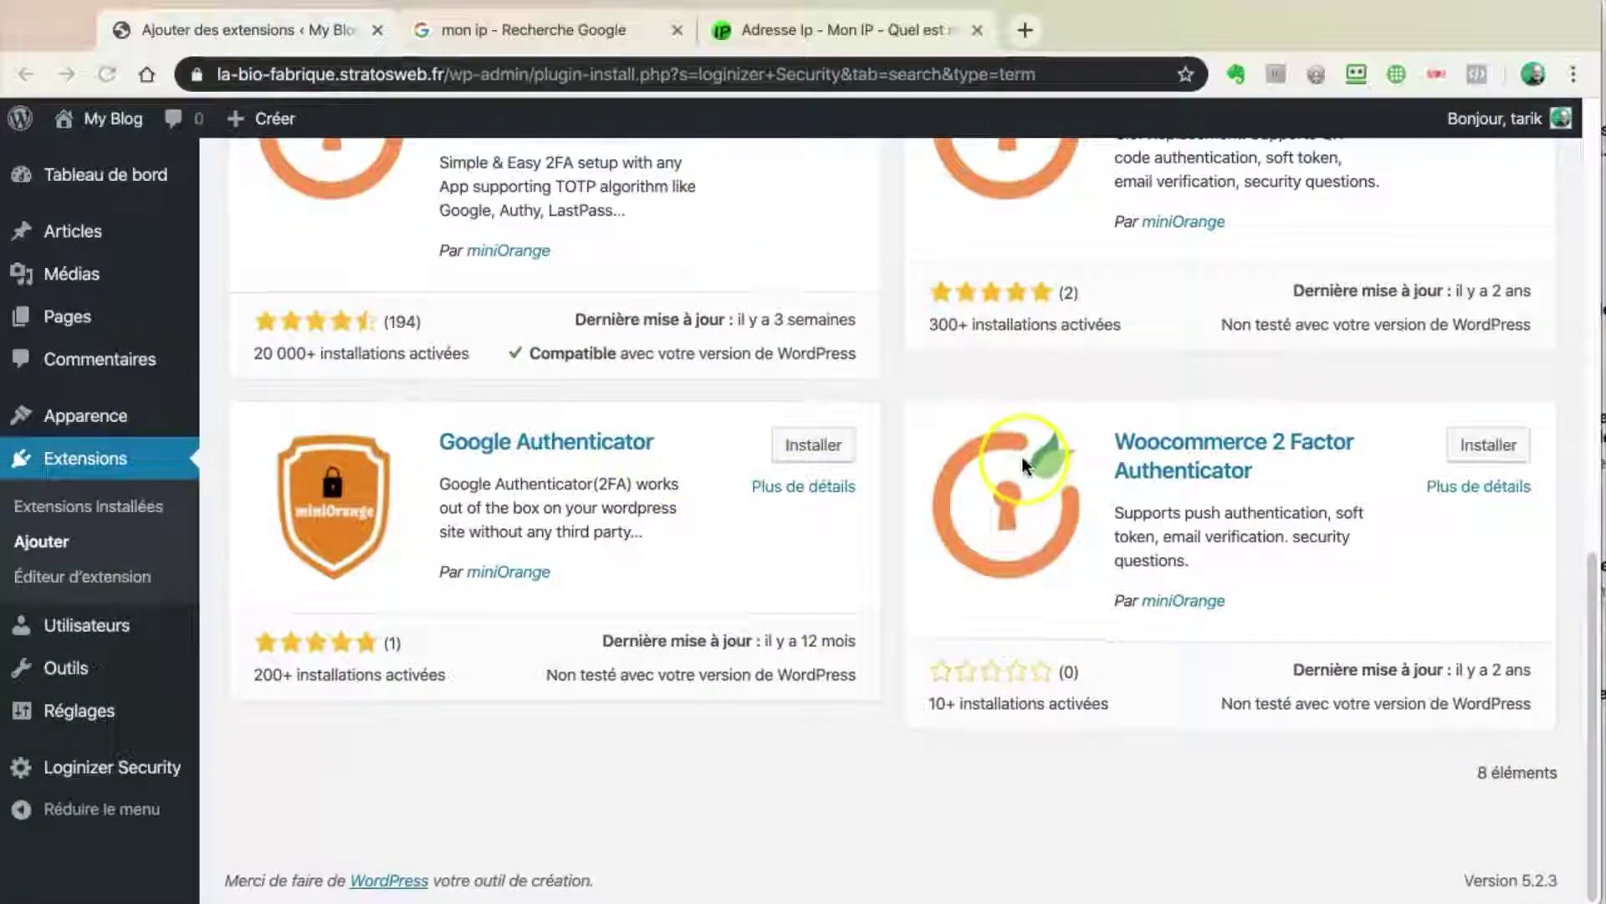
scroll(642, 442, "up", 13)
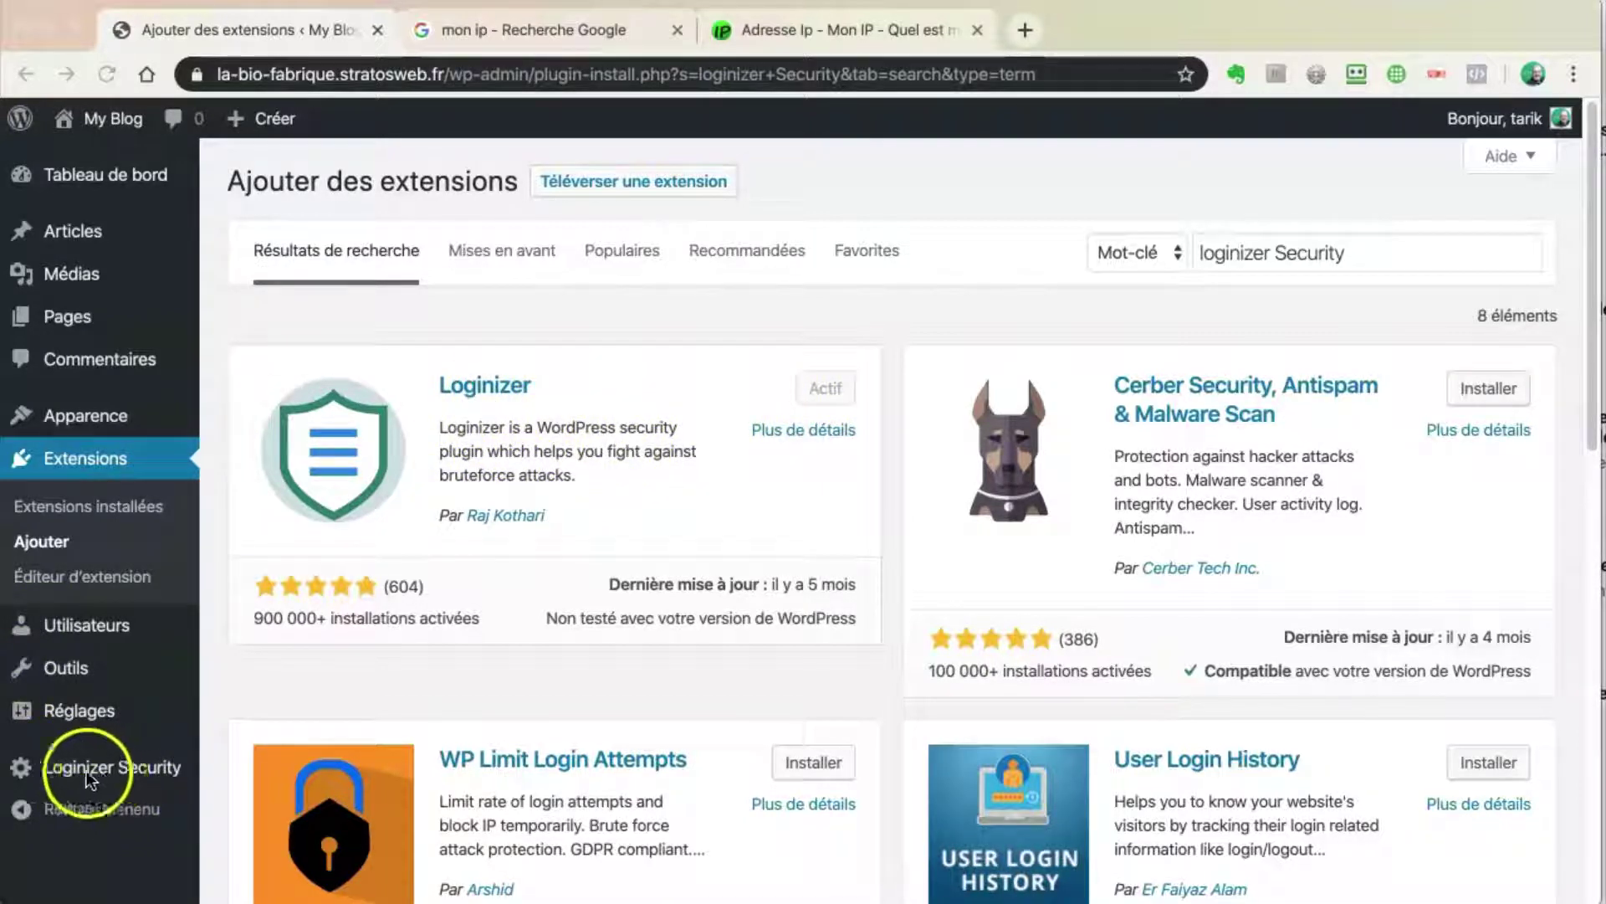
left_click(208, 806)
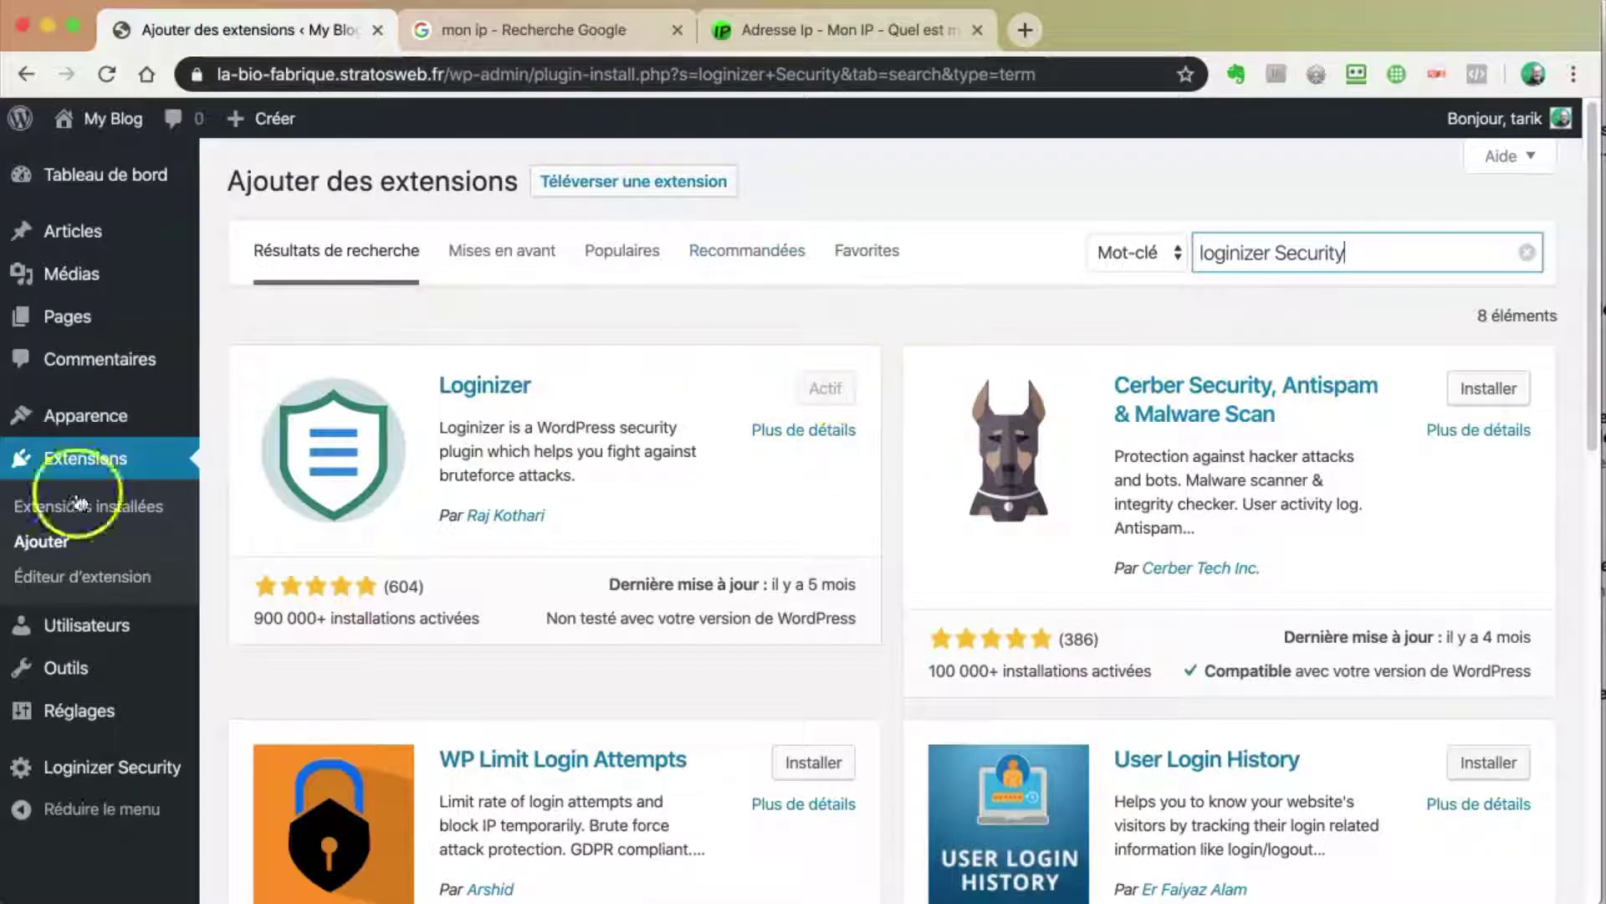
mouse_move(33, 774)
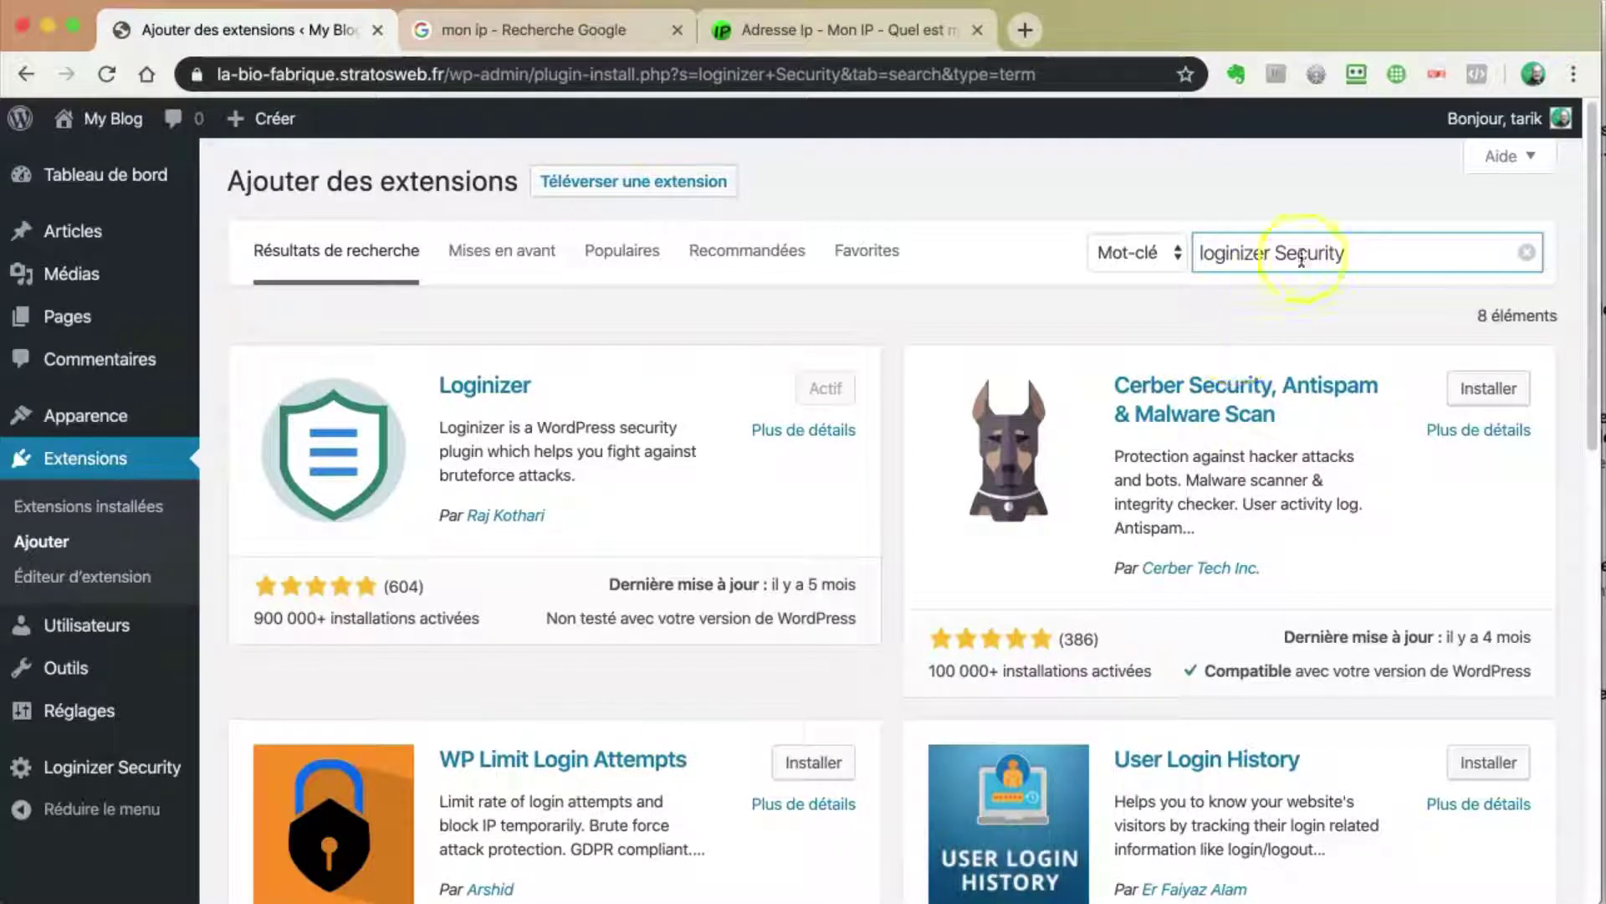
Step: Change the extension search to "wordpress Security" and browse the security extensions found
left_click_drag(1270, 255, 1159, 255)
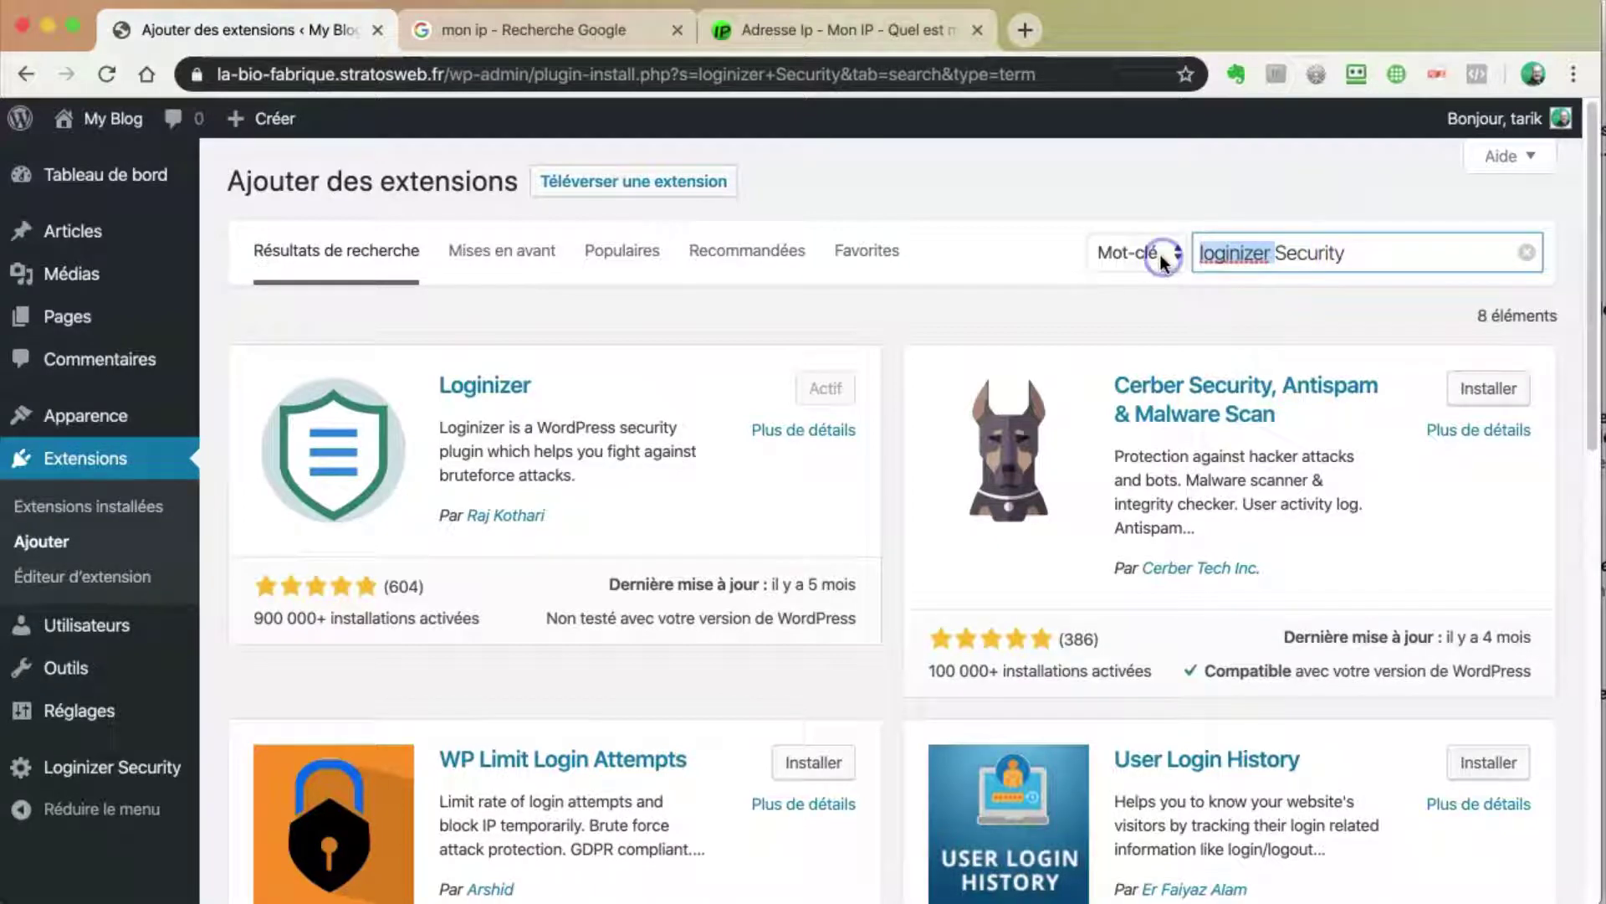
type("wordpr")
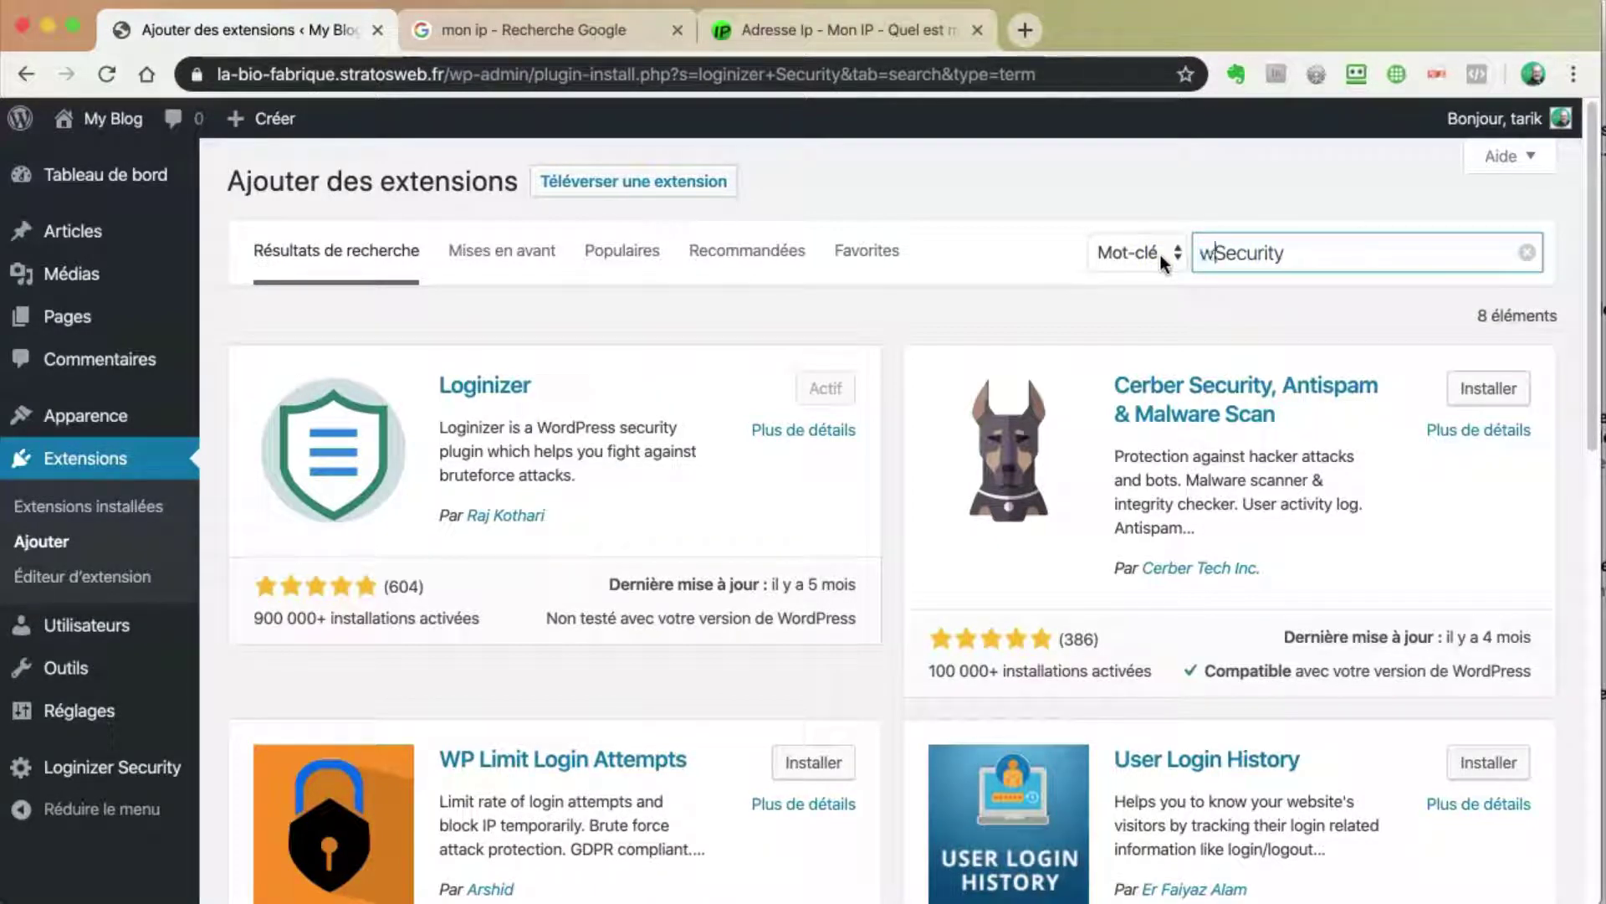
type("ess")
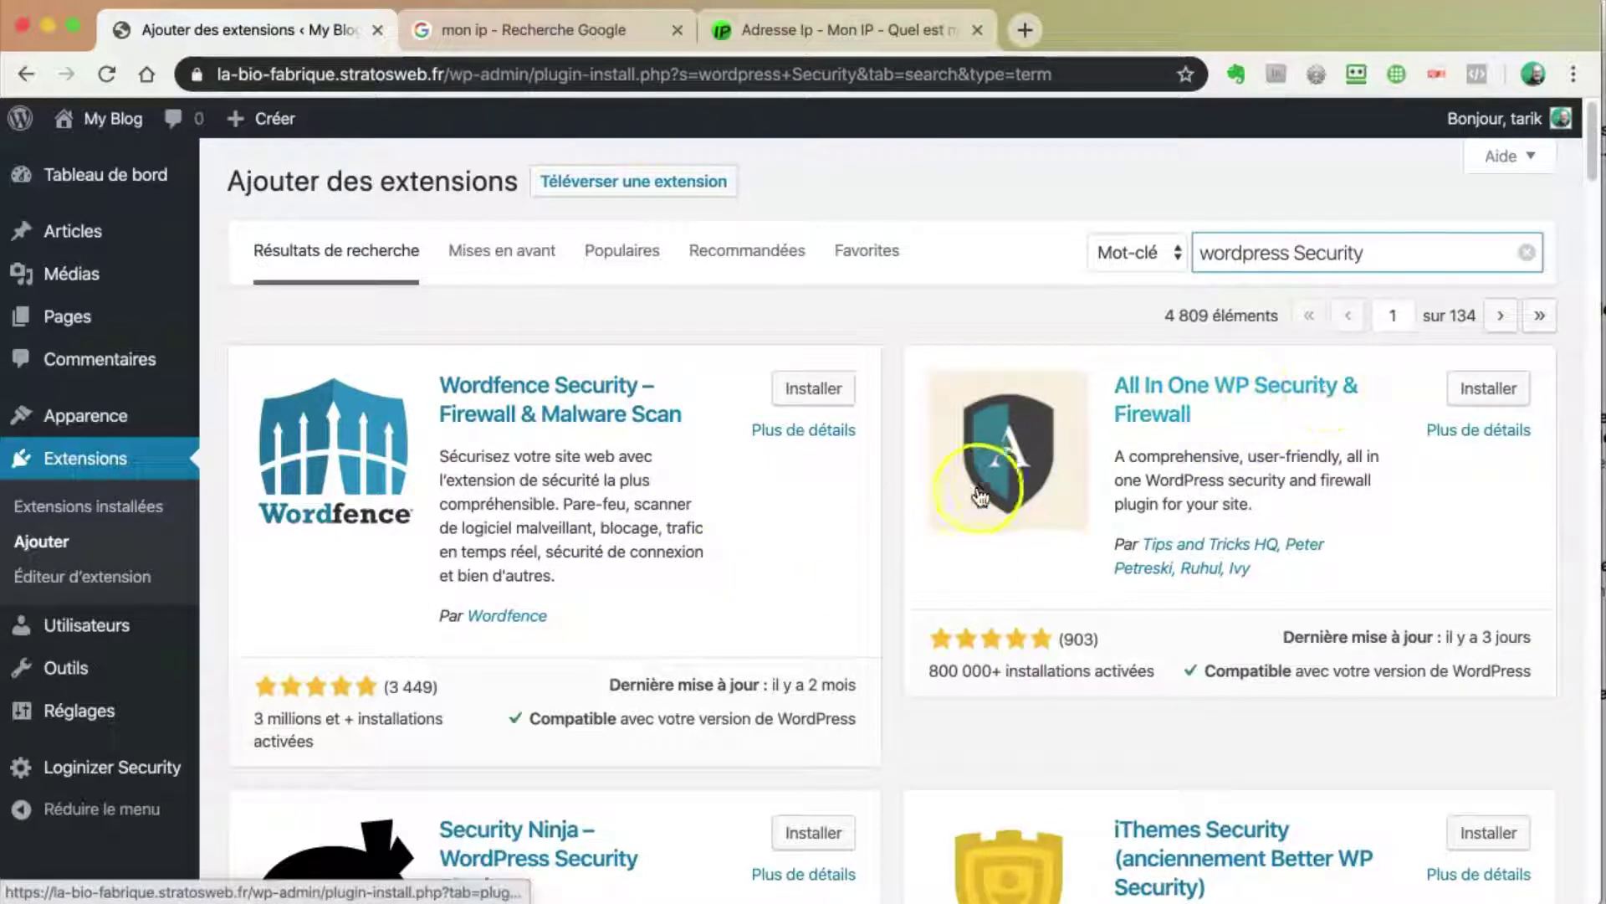
scroll(900, 546, "down", 3)
scroll(898, 544, "down", 8)
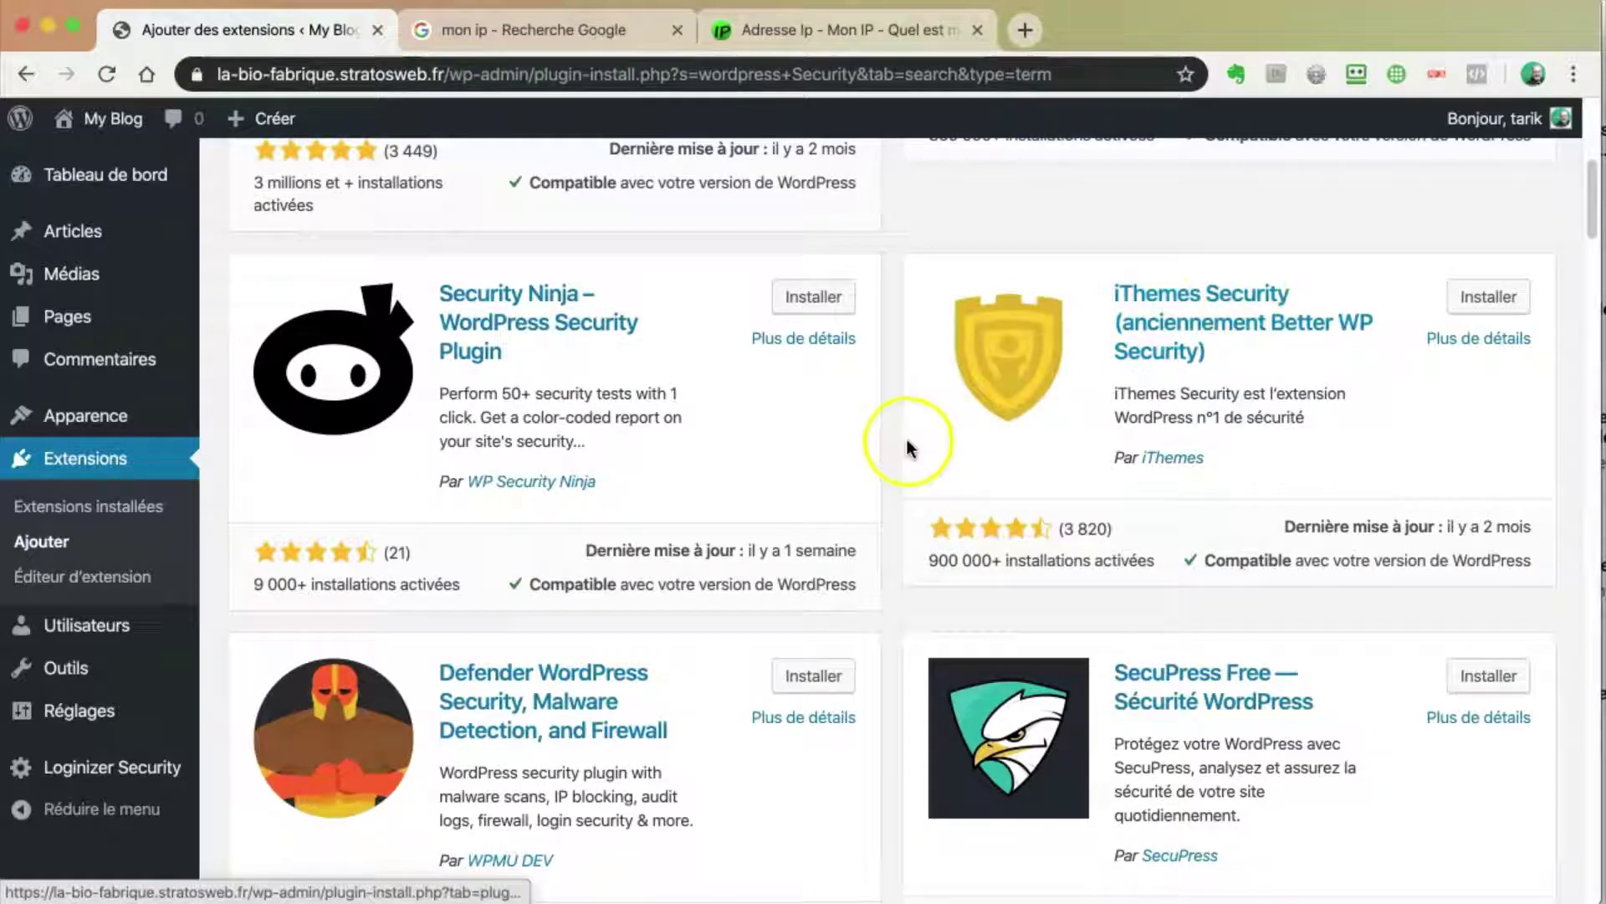
scroll(880, 586, "up", 10)
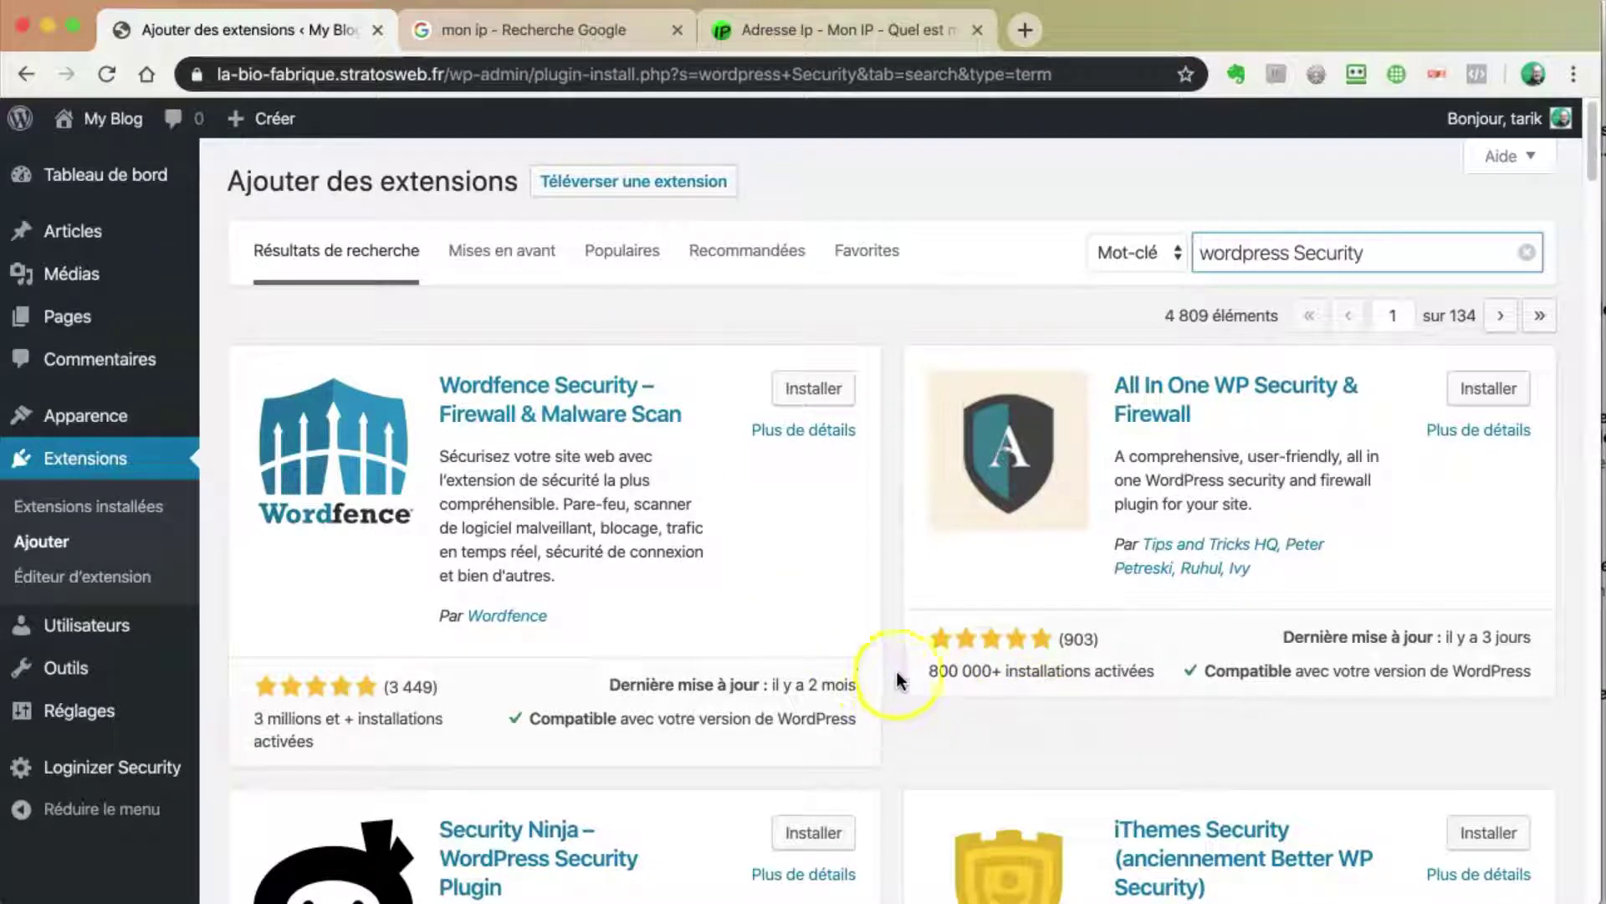
scroll(900, 562, "down", 1)
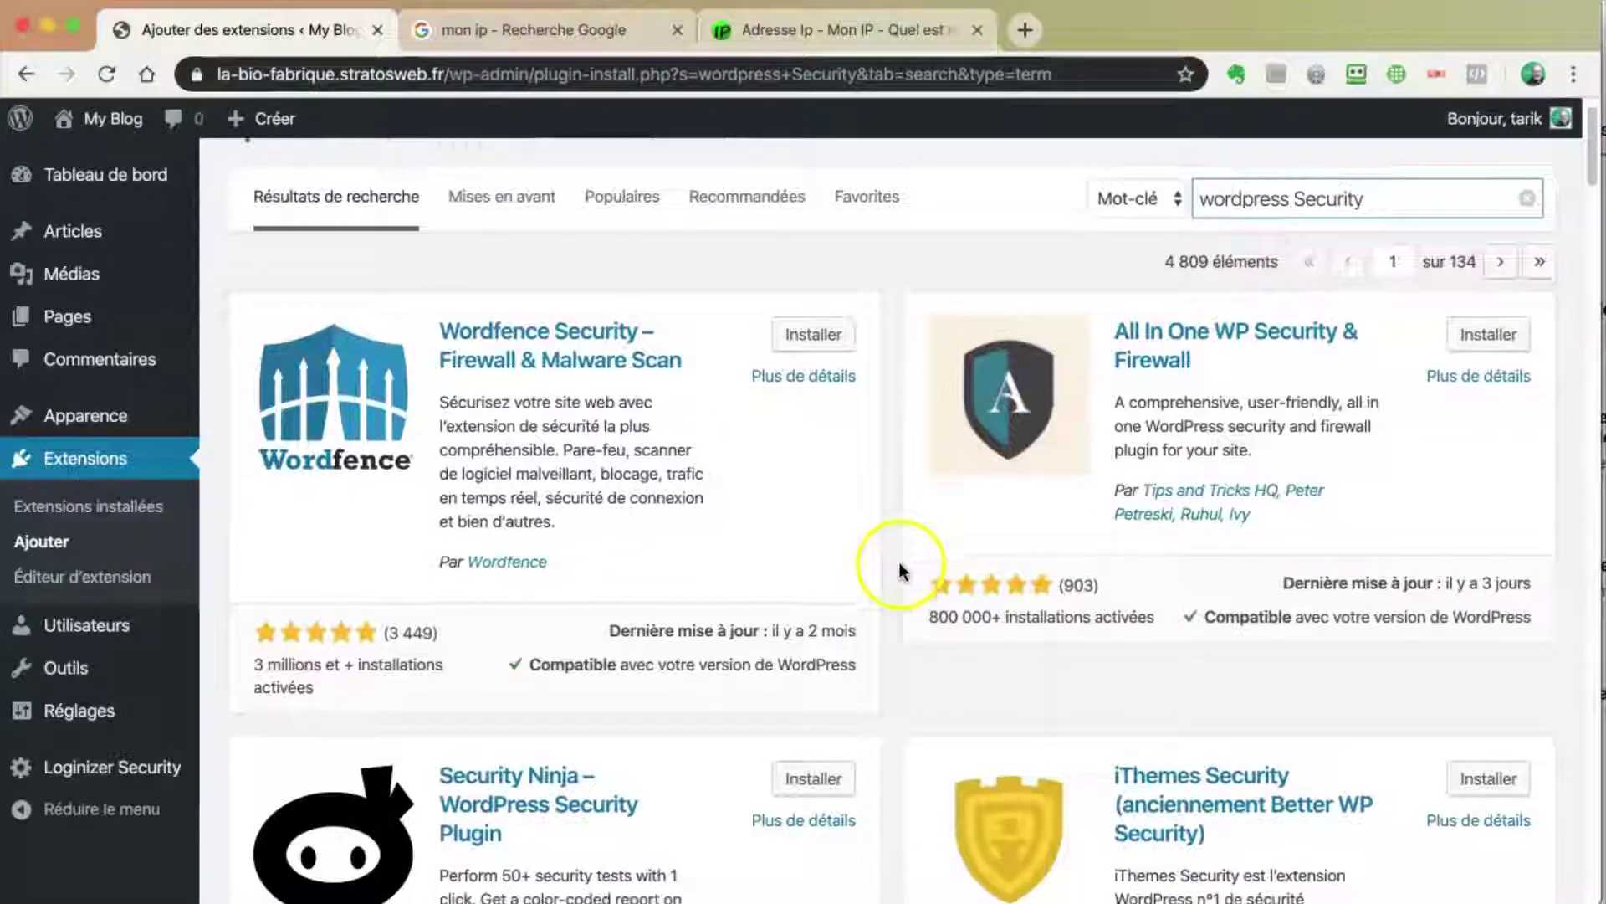
scroll(900, 571, "down", 1)
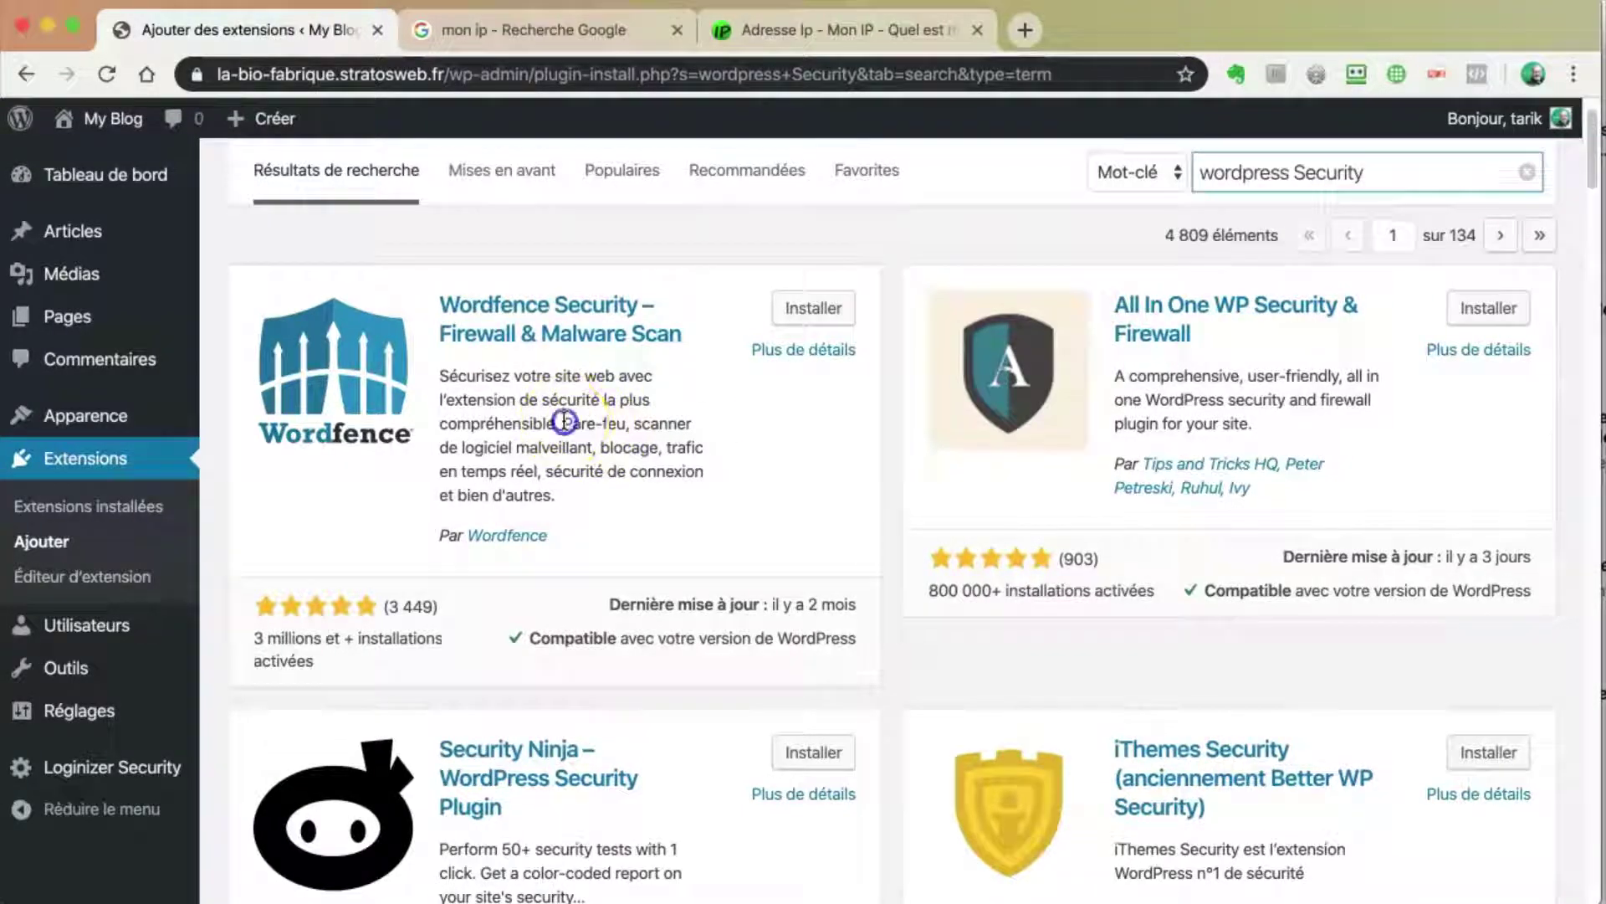
Step: Examine the feature description of Wordfence Security – Firewall & Malware Scan in the search results
left_click_drag(562, 422, 611, 445)
double_click(644, 443)
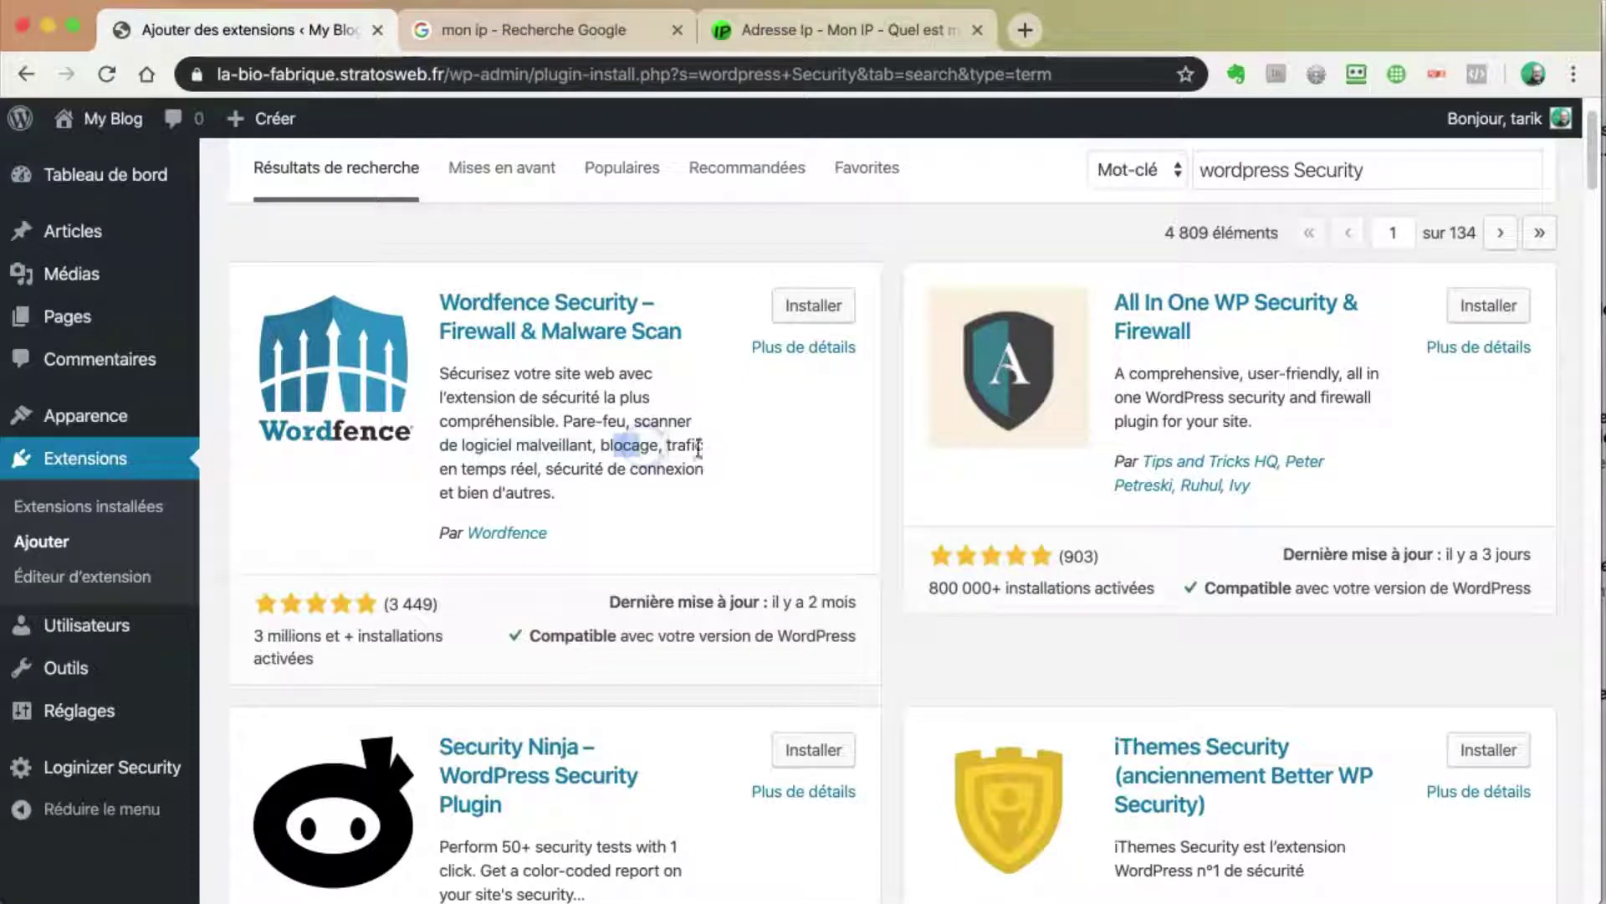
left_click_drag(667, 444, 638, 469)
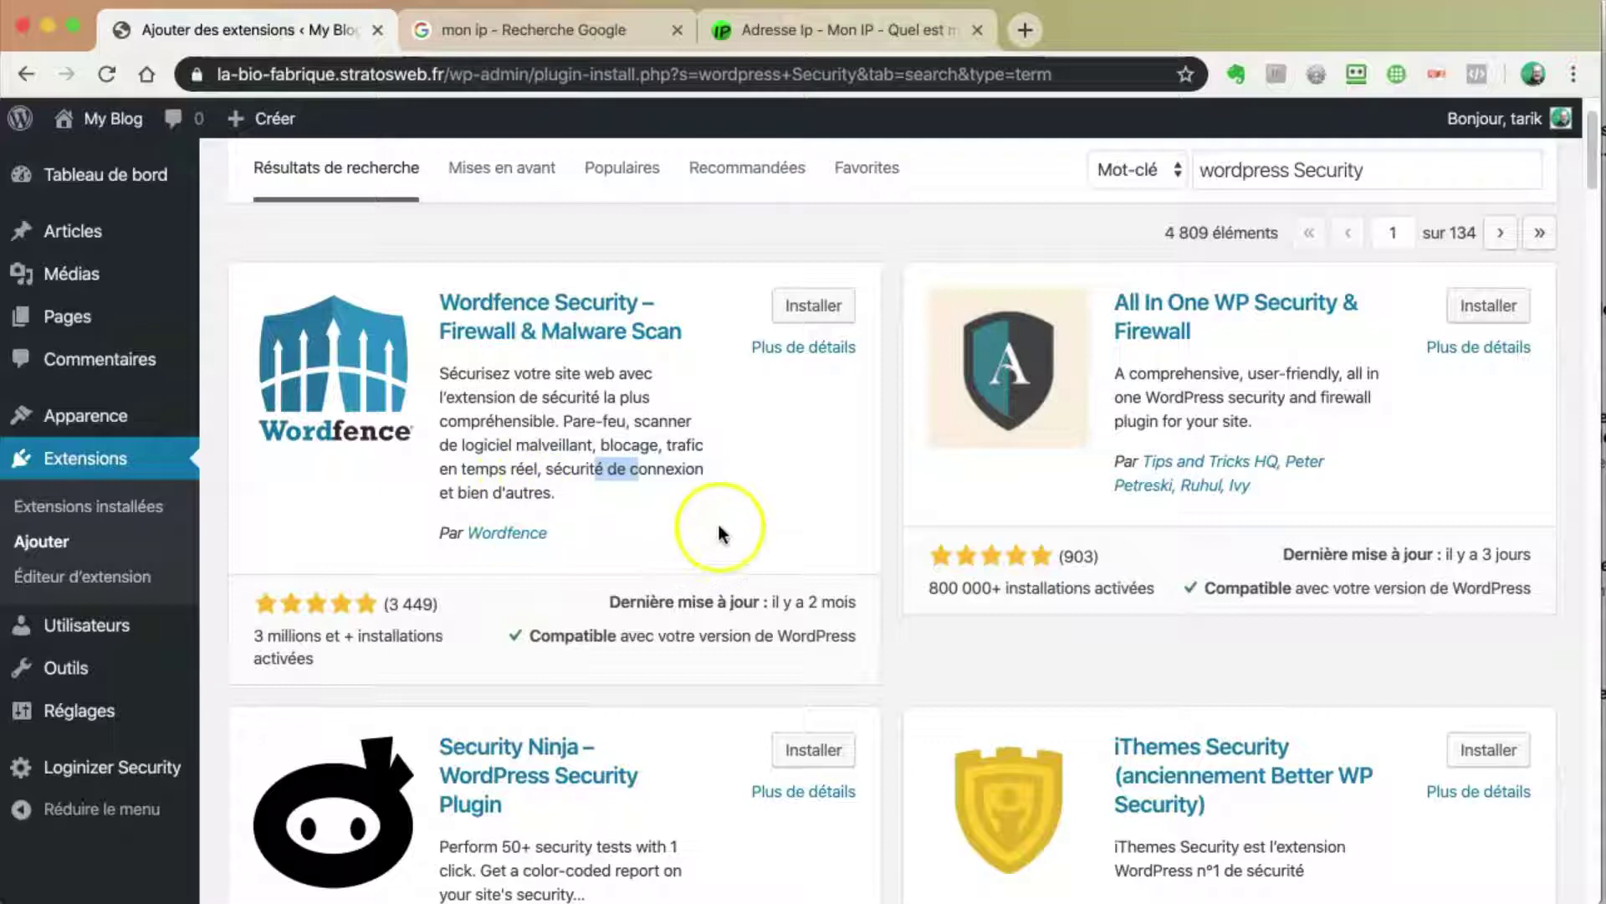
left_click(890, 508)
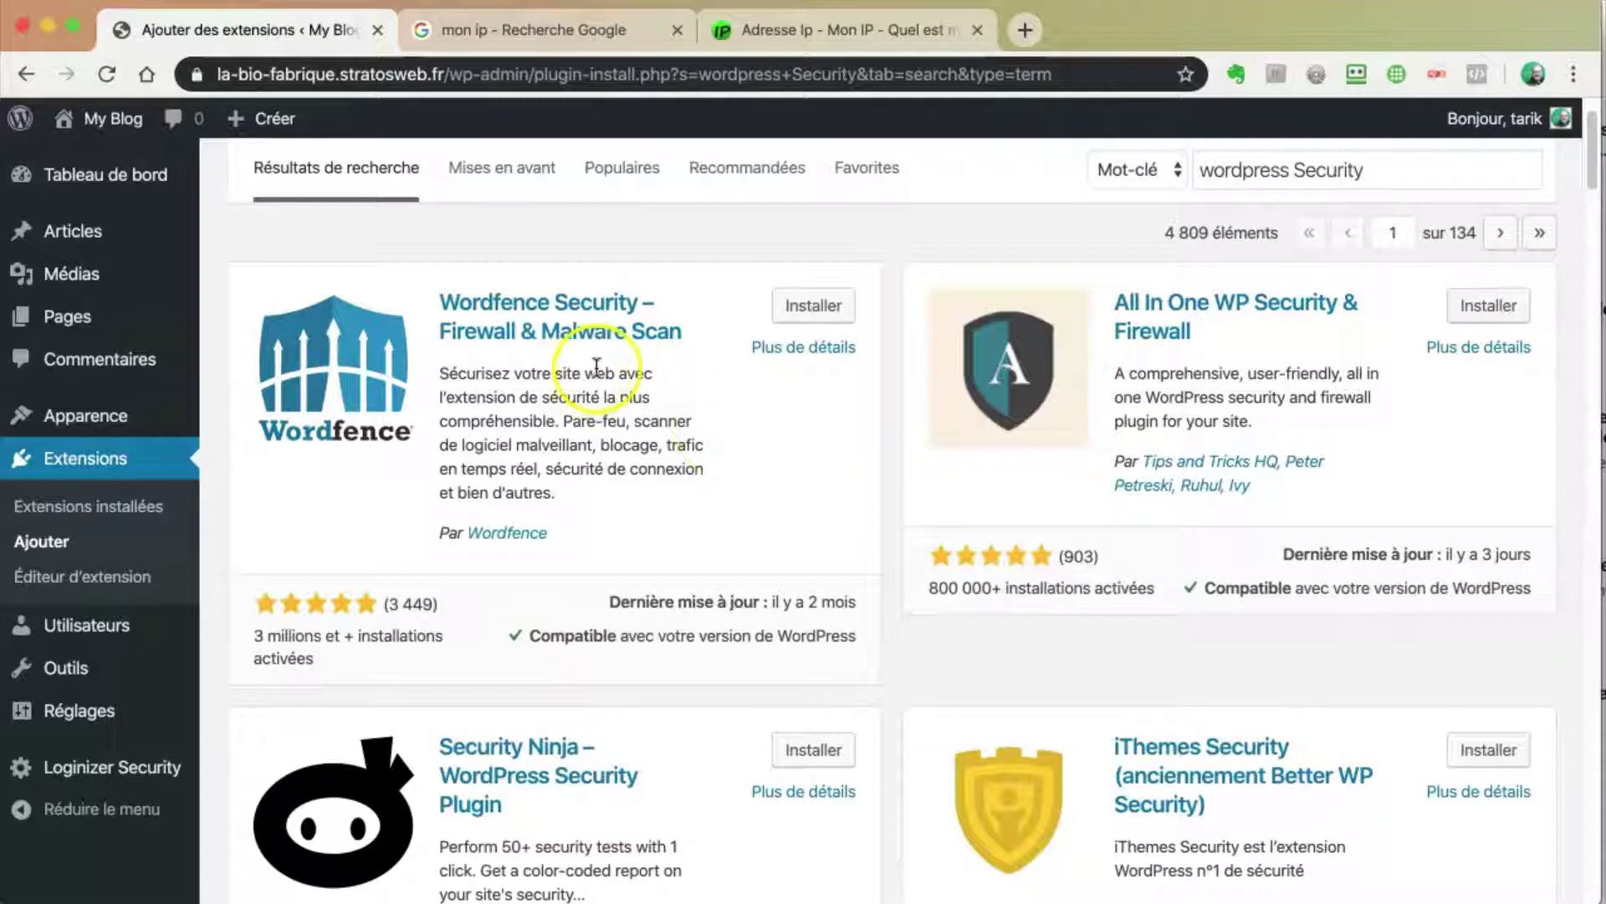
mouse_move(72, 779)
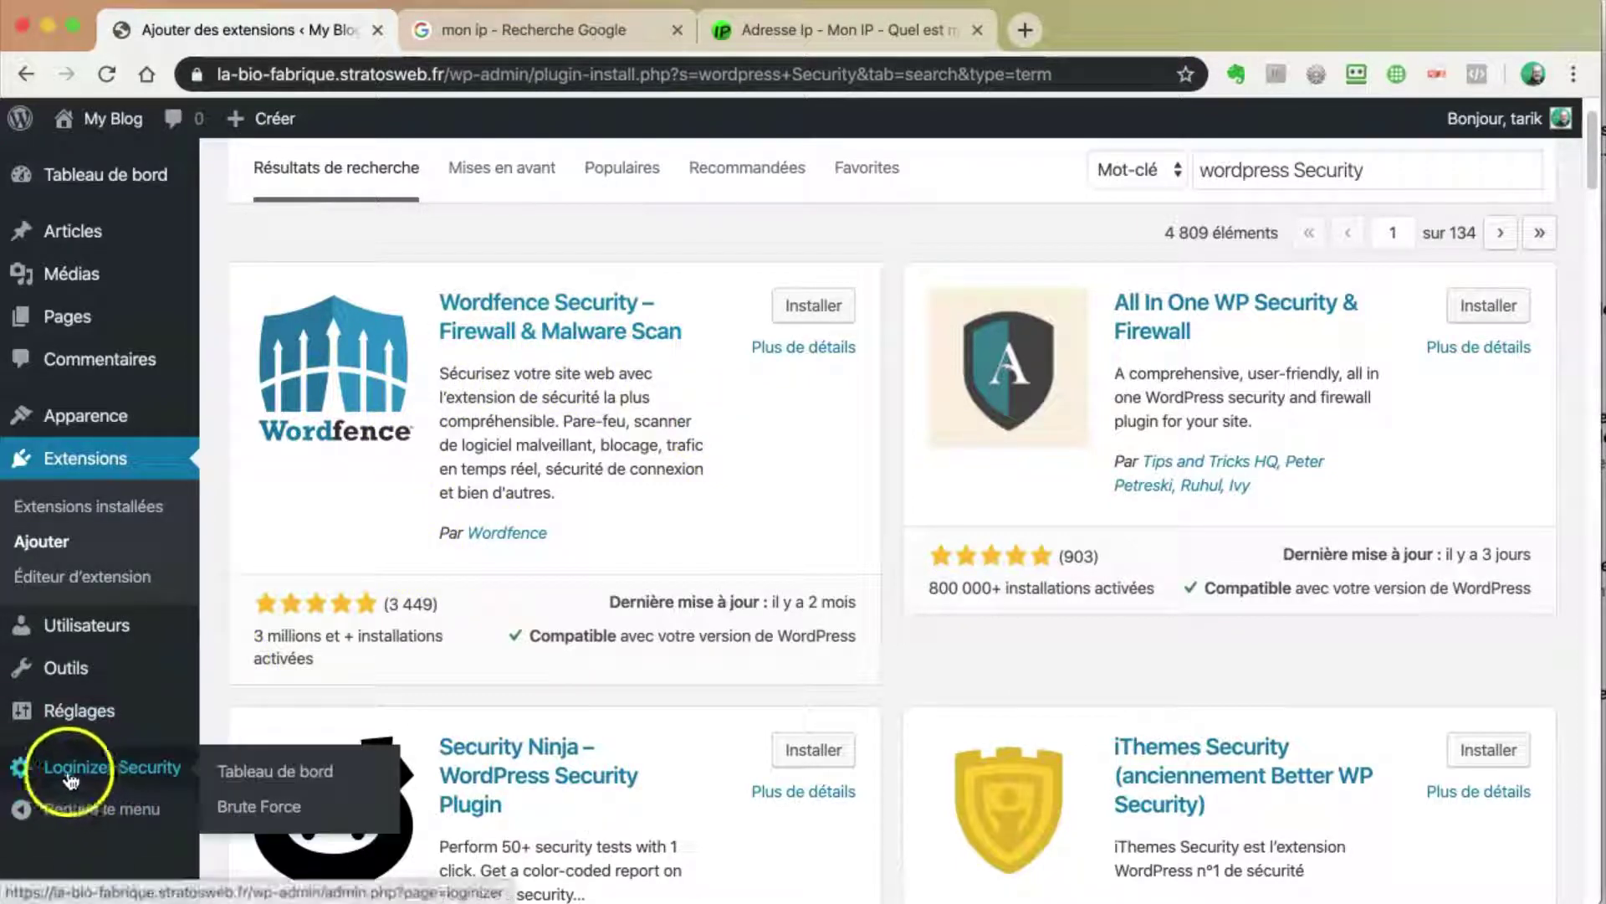